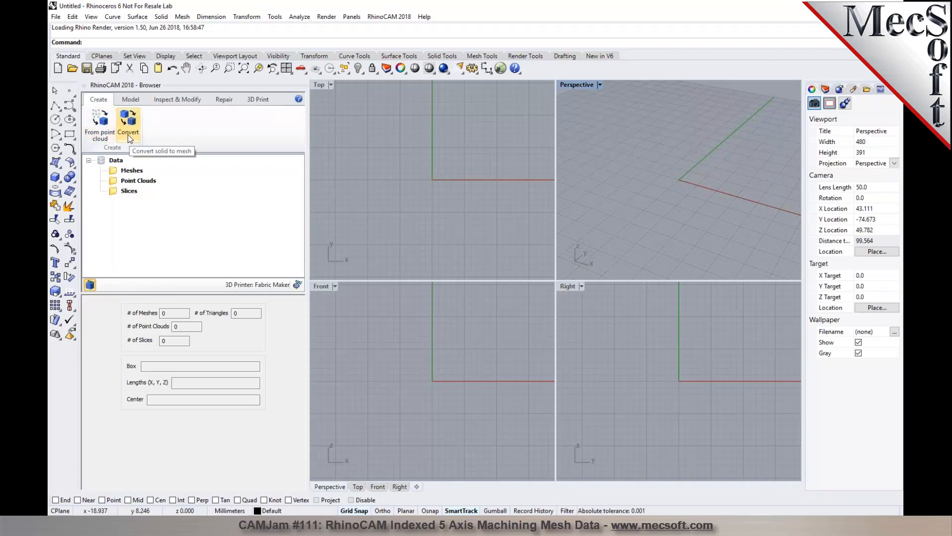
{"action": "left_click", "coordinate": [131, 99]}
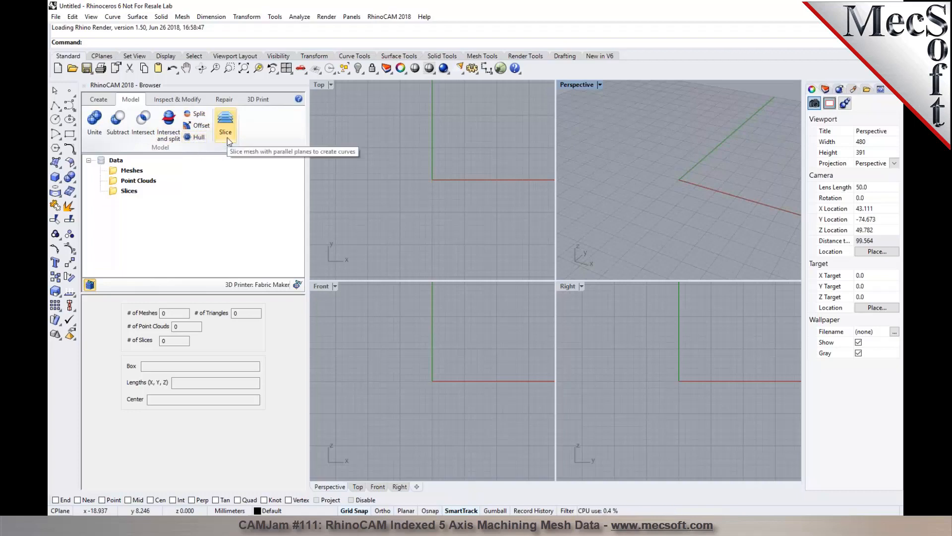
{"action": "left_click", "coordinate": [198, 100]}
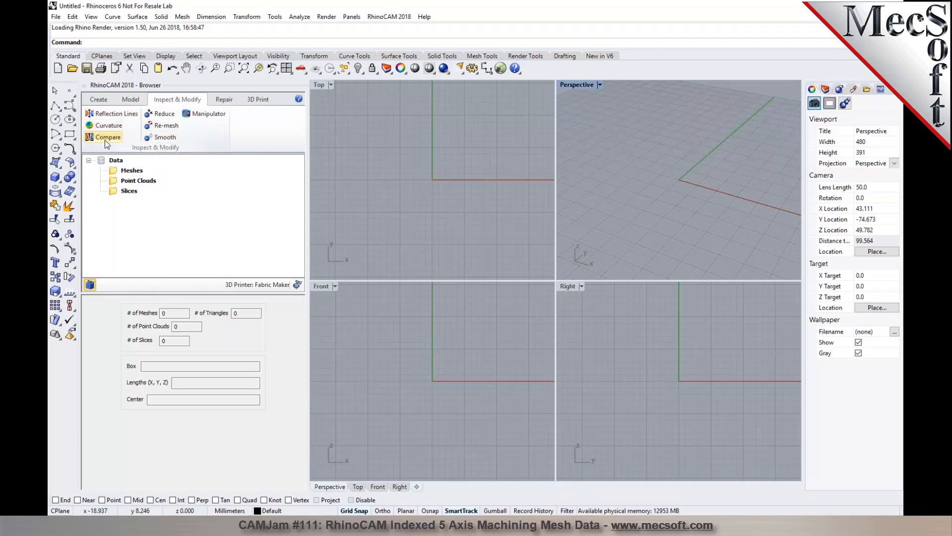
{"action": "left_click", "coordinate": [225, 99]}
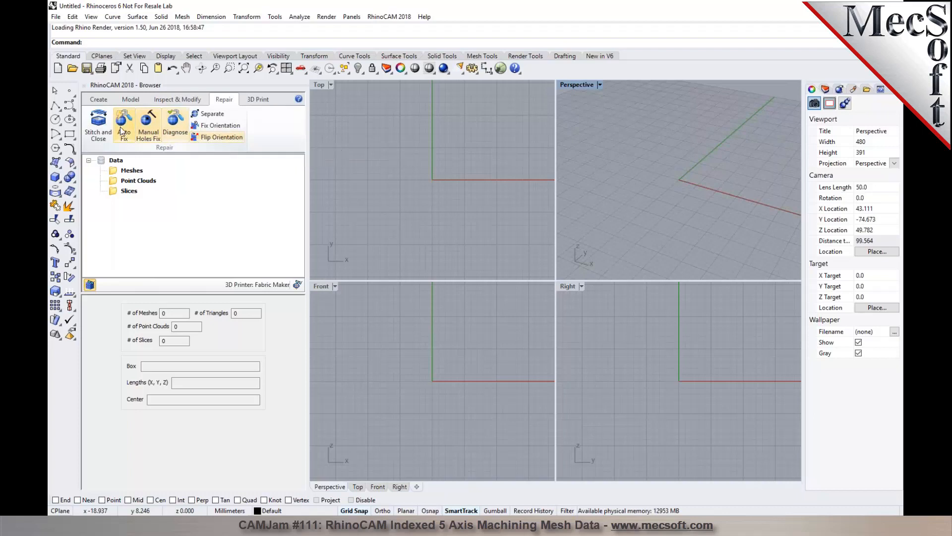
{"action": "left_click", "coordinate": [95, 100]}
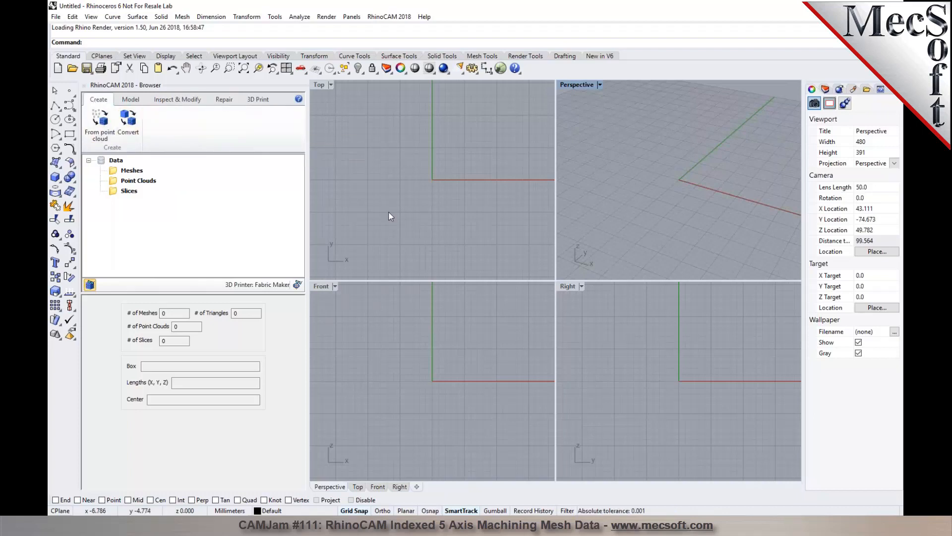
Open DOG_MeshBody.stl from the File Explorer folder as a new model, with millimeters as STL units and a 22.5 degree weld angle
{"action": "key", "text": "alt+Tab"}
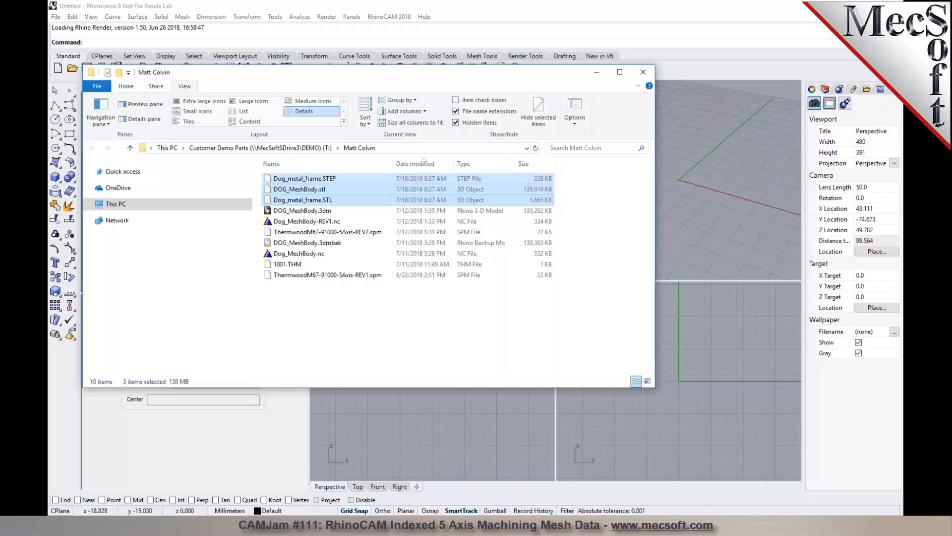
{"action": "left_click", "coordinate": [358, 338]}
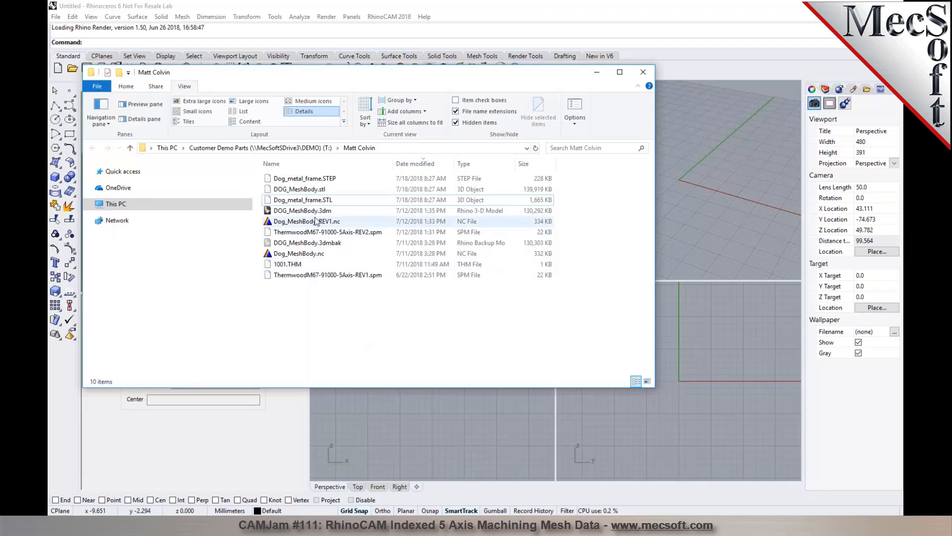
{"action": "left_click", "coordinate": [315, 190]}
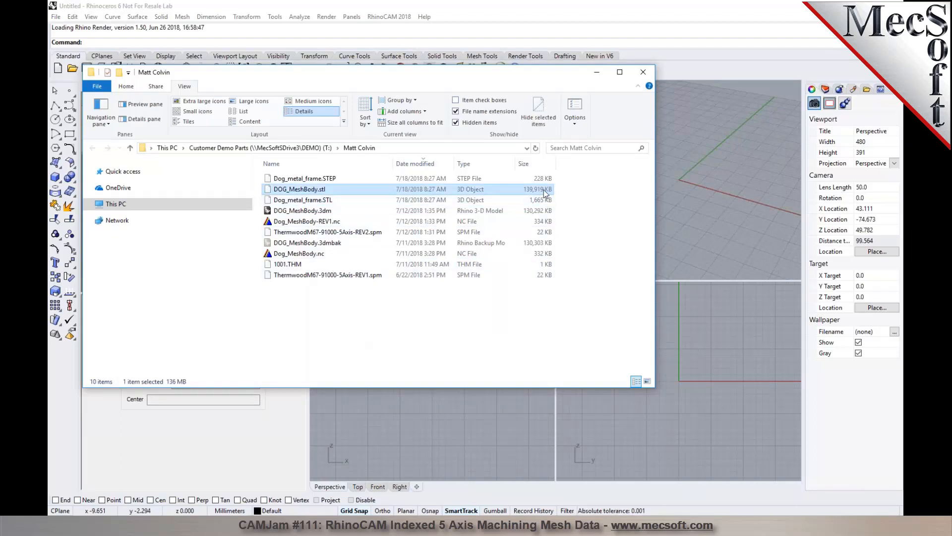
{"action": "left_click_drag", "start_coordinate": [543, 190], "coordinate": [651, 212]}
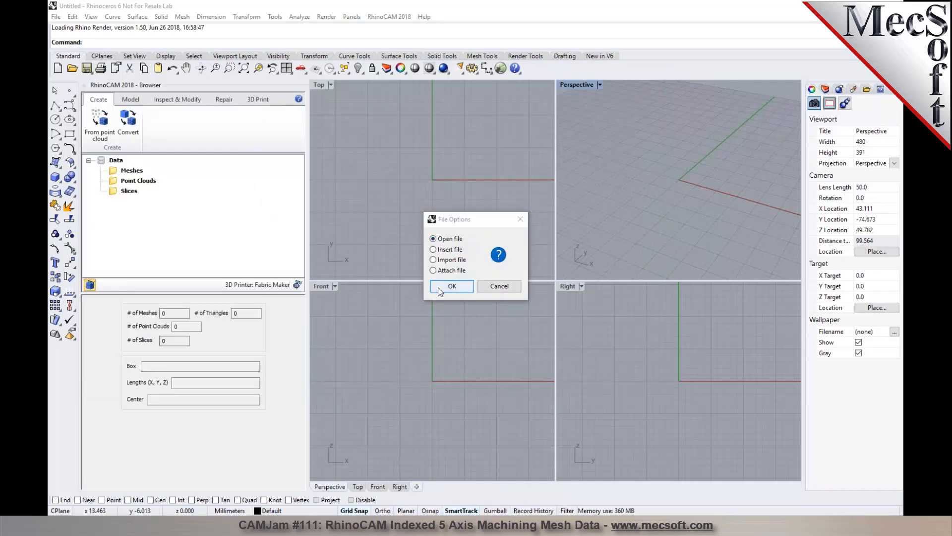
{"action": "left_click", "coordinate": [439, 287]}
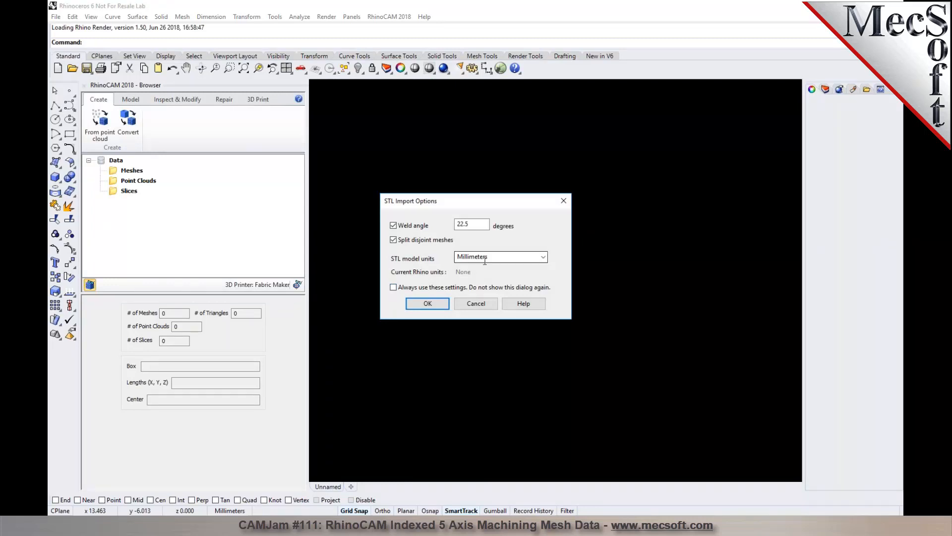
{"action": "left_click", "coordinate": [422, 302]}
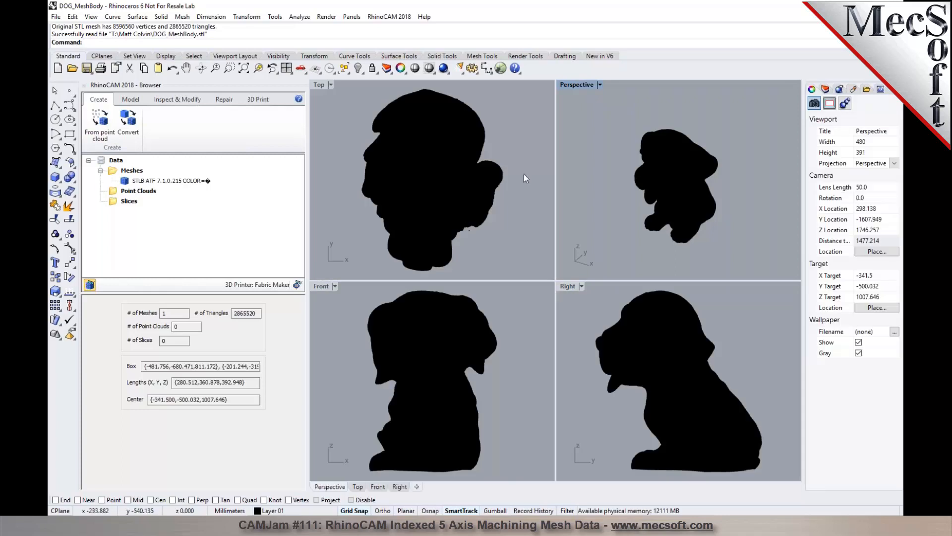
Maximize the Perspective viewport and switch it to the Shaded display mode
{"action": "left_click", "coordinate": [600, 85]}
{"action": "left_click", "coordinate": [593, 96]}
{"action": "left_click", "coordinate": [445, 71]}
Show the Display settings and turn off mesh wires for the shaded dog model
{"action": "left_click", "coordinate": [824, 88]}
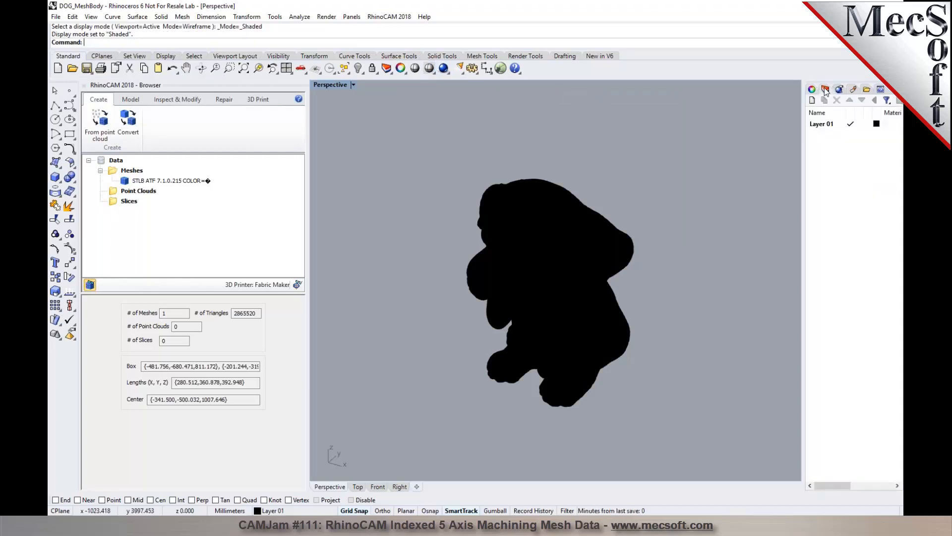
{"action": "left_click", "coordinate": [881, 90]}
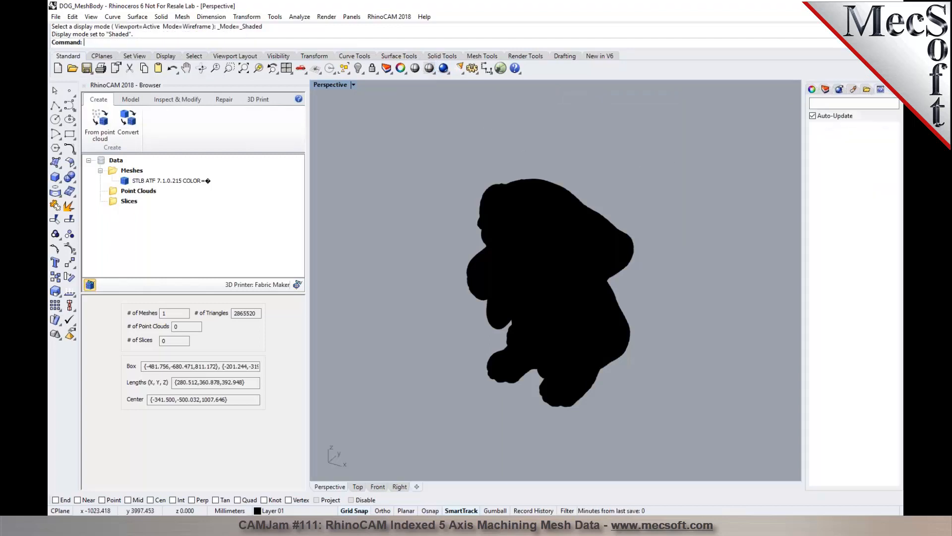
{"action": "left_click", "coordinate": [868, 90]}
{"action": "left_click", "coordinate": [841, 90]}
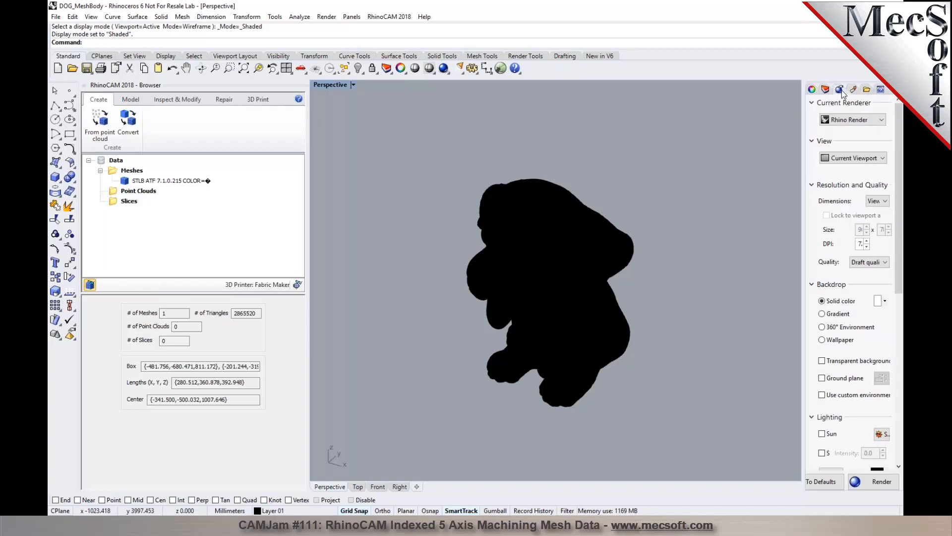
{"action": "right_click", "coordinate": [841, 90]}
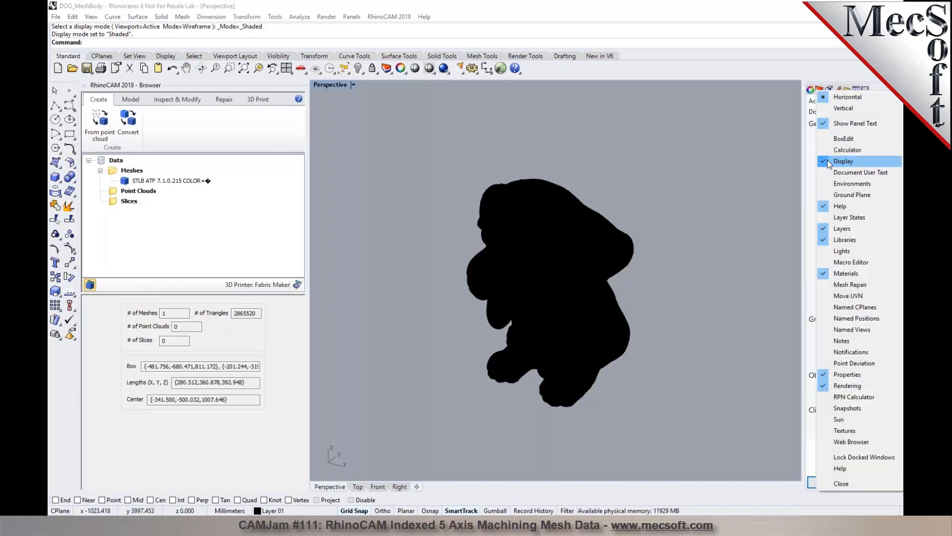
{"action": "left_click", "coordinate": [866, 91]}
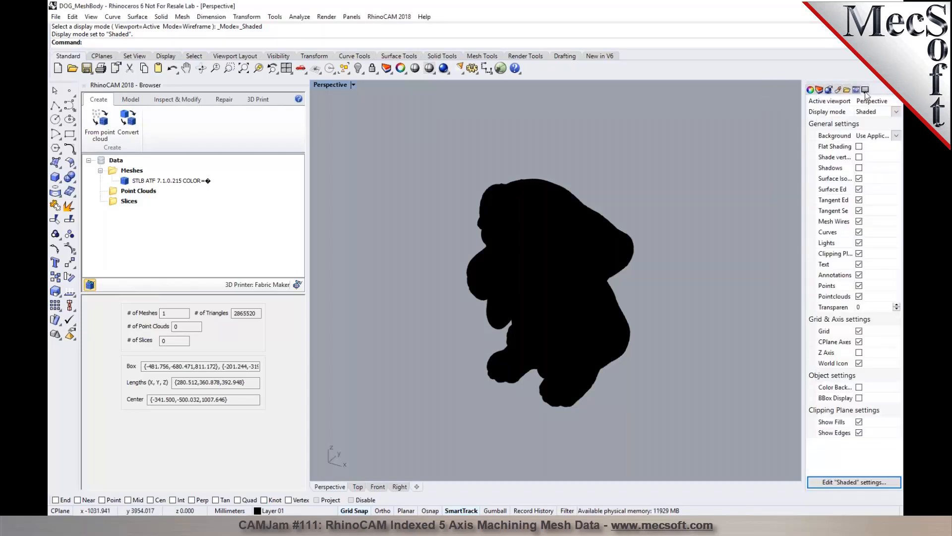
{"action": "left_click", "coordinate": [859, 222]}
{"action": "scroll", "coordinate": [570, 272], "scroll_direction": "up", "scroll_amount": 2}
{"action": "scroll", "coordinate": [570, 260], "scroll_direction": "up", "scroll_amount": 2}
{"action": "scroll", "coordinate": [568, 235], "scroll_direction": "down", "scroll_amount": 5}
{"action": "mouse_move", "coordinate": [601, 287]}
{"action": "right_mouse_down"}
{"action": "mouse_move", "coordinate": [553, 276]}
{"action": "mouse_move", "coordinate": [596, 280]}
{"action": "mouse_move", "coordinate": [584, 281]}
{"action": "right_mouse_up"}
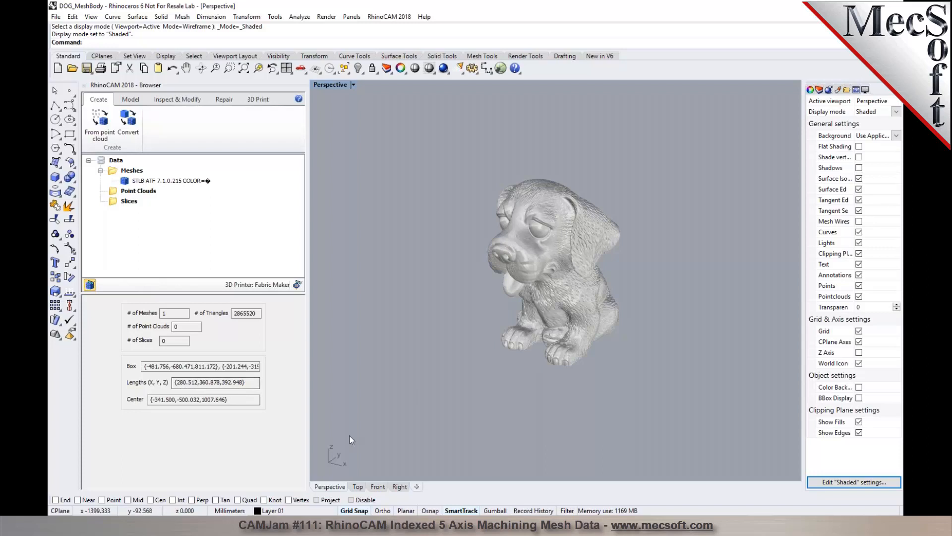
Change the document's model units to inches and scale the model to match
{"action": "left_click", "coordinate": [242, 510]}
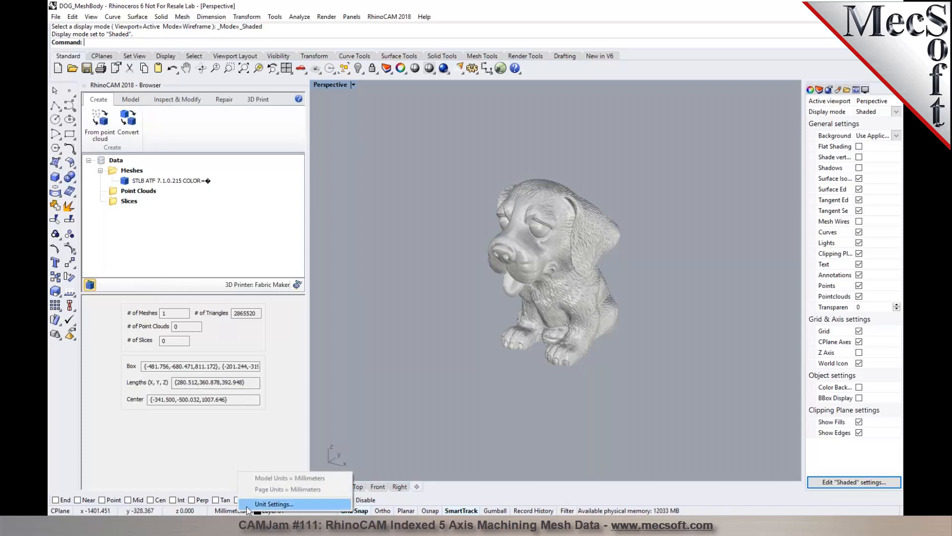
{"action": "left_click", "coordinate": [258, 504]}
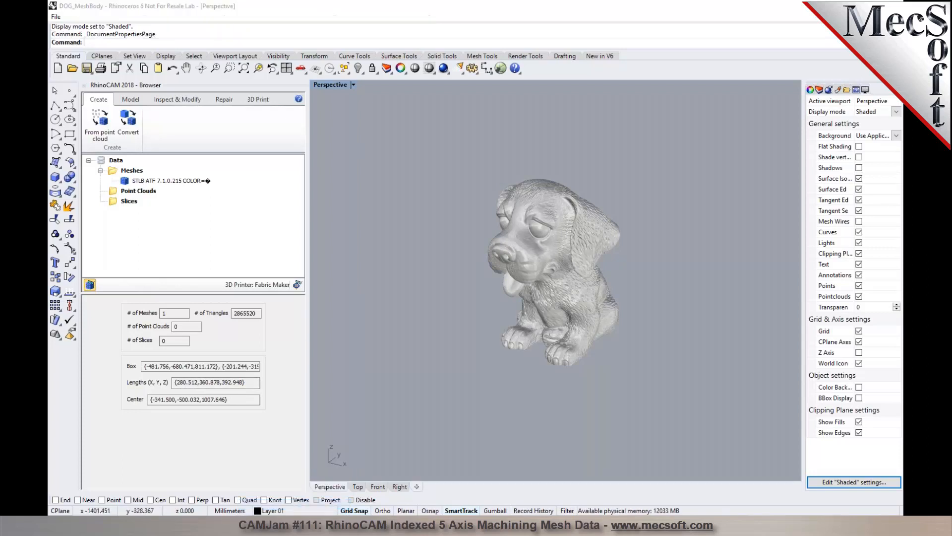
{"action": "left_click", "coordinate": [515, 132]}
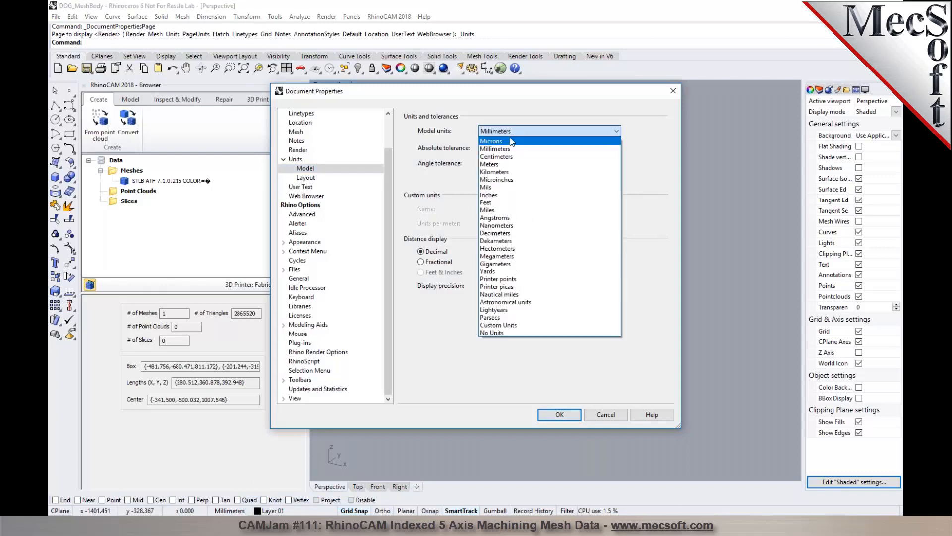
{"action": "left_click", "coordinate": [501, 196]}
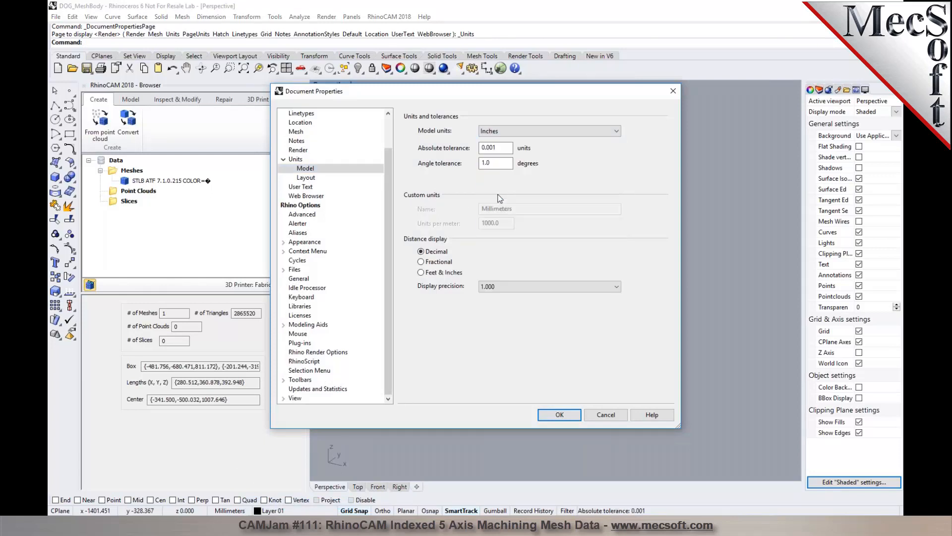
{"action": "left_click", "coordinate": [559, 414]}
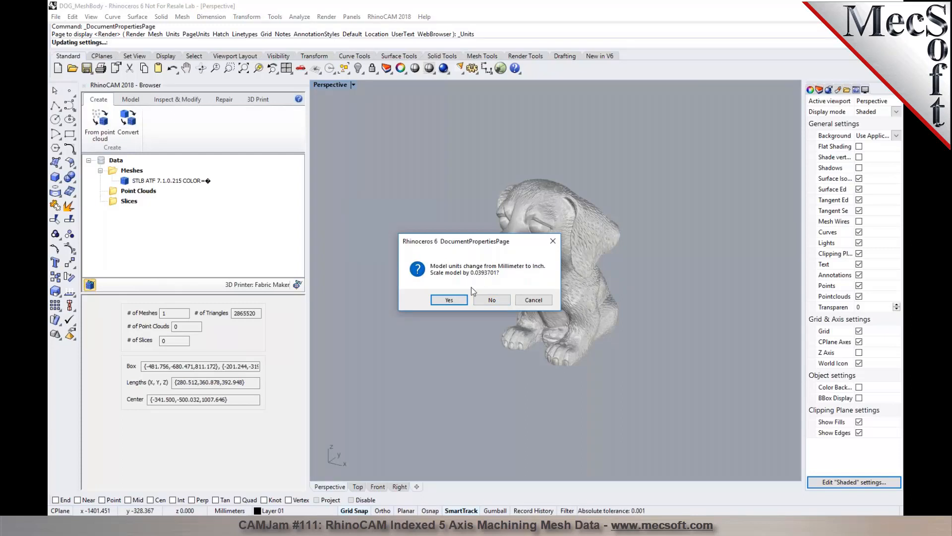
{"action": "left_click", "coordinate": [449, 300]}
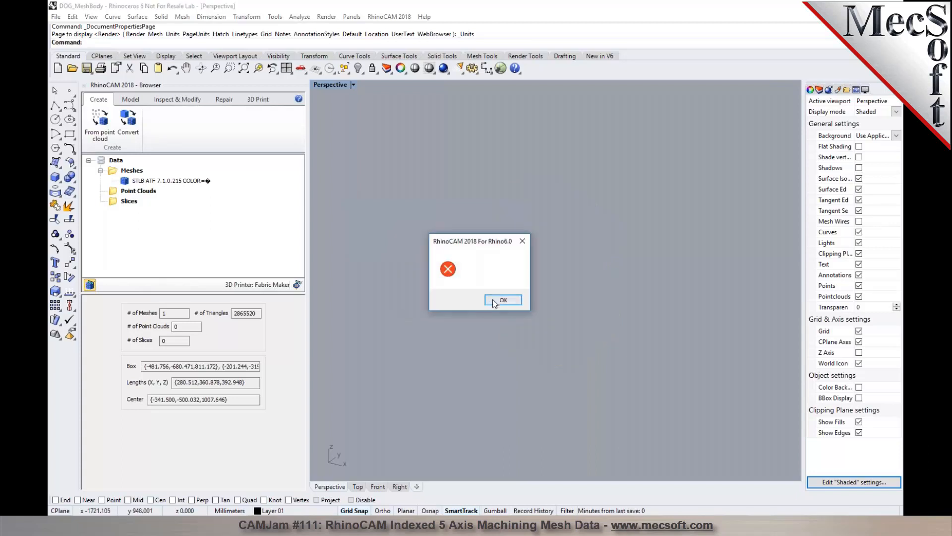
{"action": "left_click", "coordinate": [501, 300]}
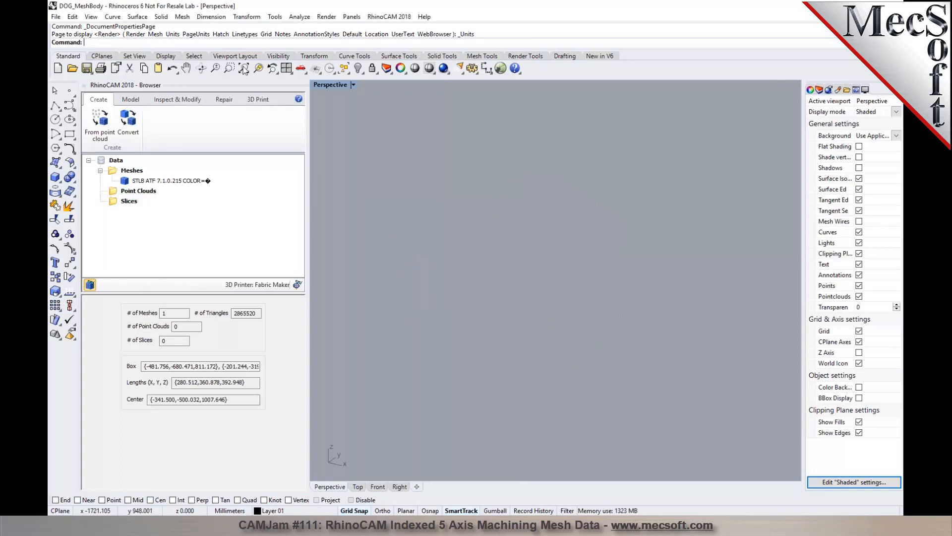
Fit the dog mesh in the view and check its triangle count and bounding dimensions in inches
{"action": "left_click", "coordinate": [243, 69]}
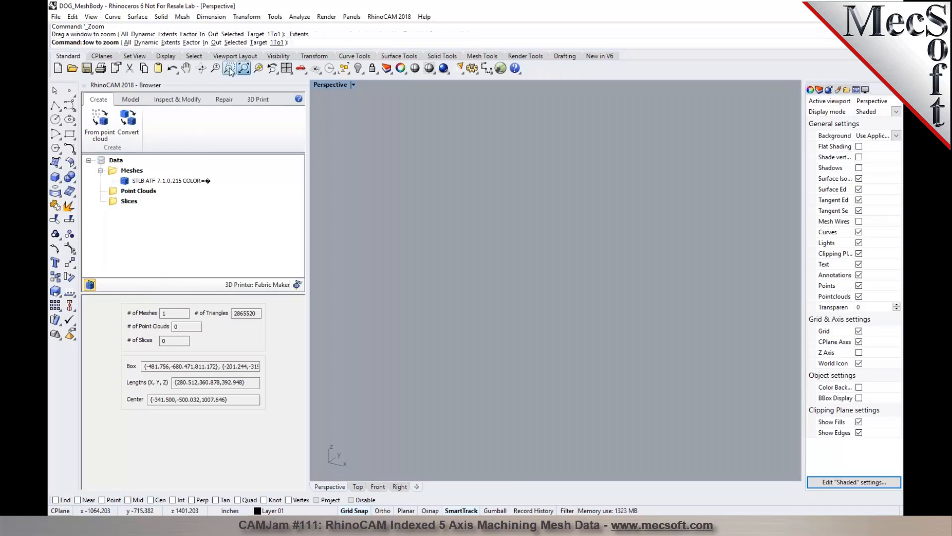
{"action": "left_click", "coordinate": [133, 172]}
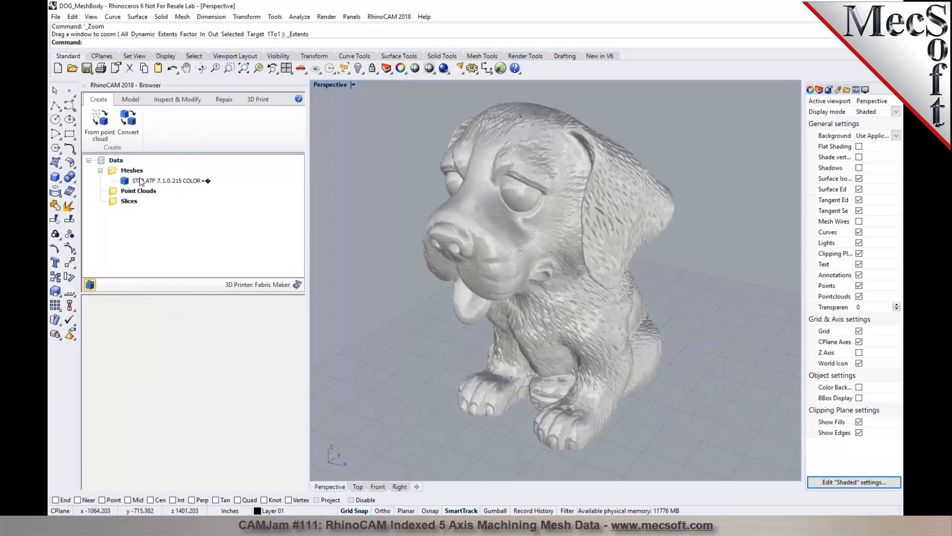
{"action": "left_click", "coordinate": [134, 180]}
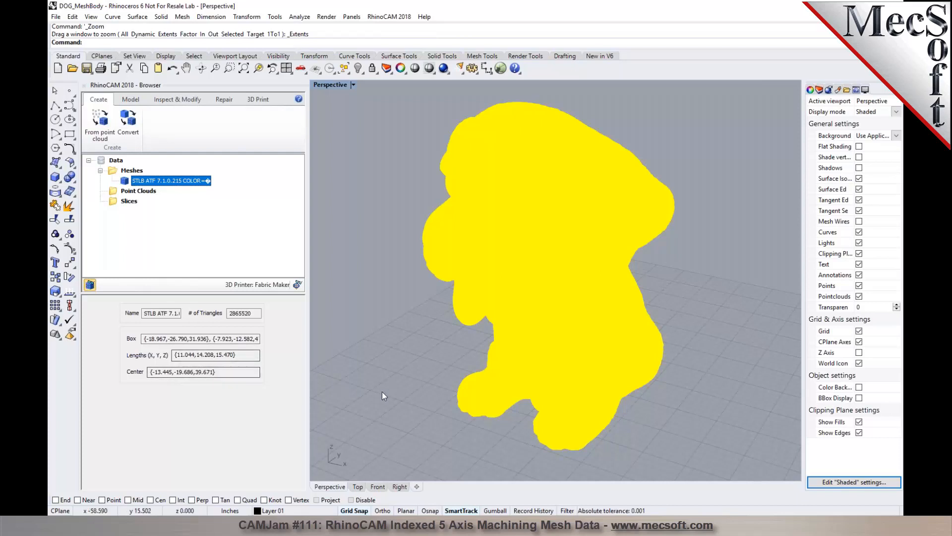
{"action": "left_click", "coordinate": [116, 160]}
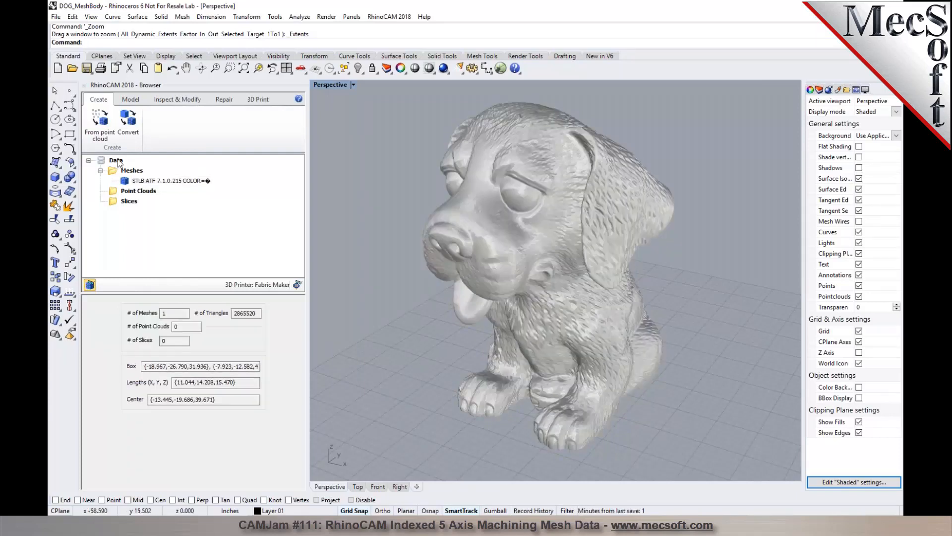
{"action": "left_click", "coordinate": [340, 242]}
{"action": "scroll", "coordinate": [426, 261], "scroll_direction": "down", "scroll_amount": 2}
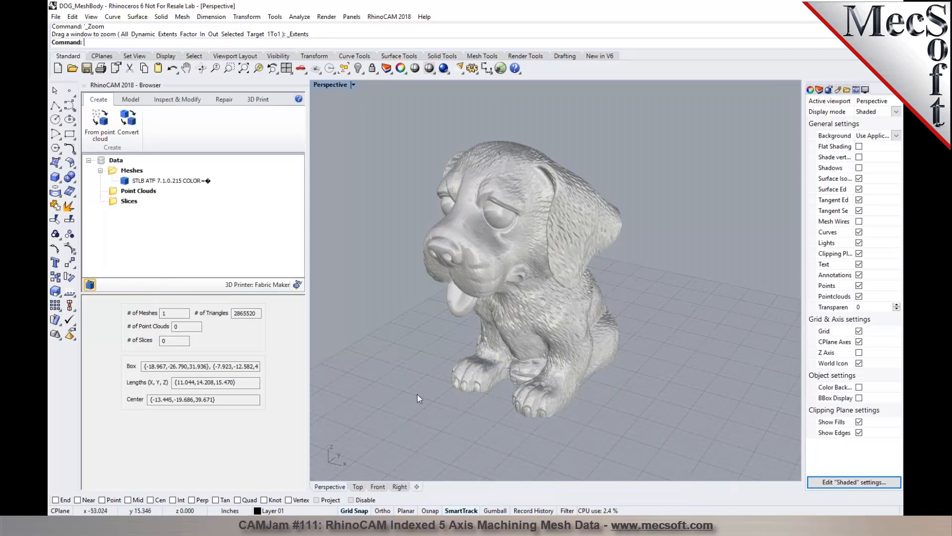
Import Dog_metal_frame.STL from the File Explorer folder into the current model, using millimeters as the STL units
{"action": "left_click", "coordinate": [312, 525]}
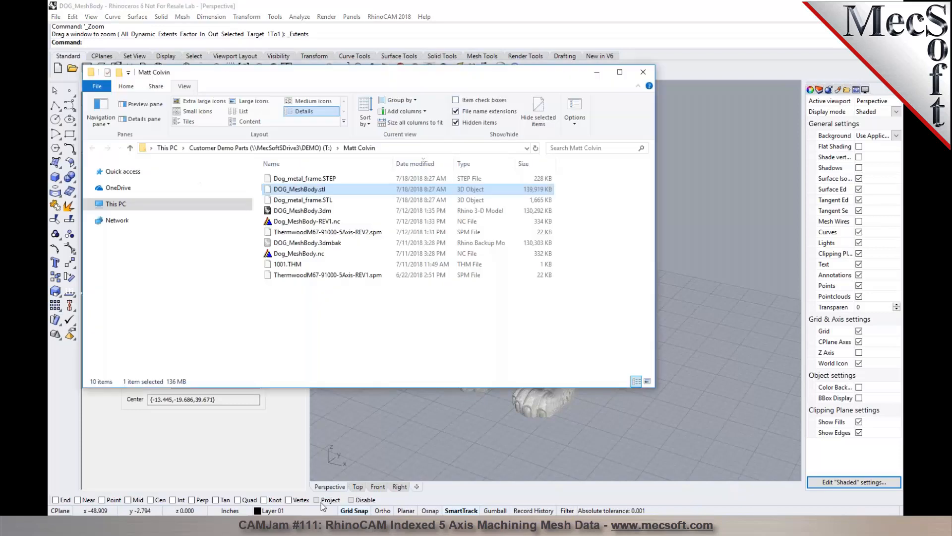
{"action": "left_click", "coordinate": [328, 200]}
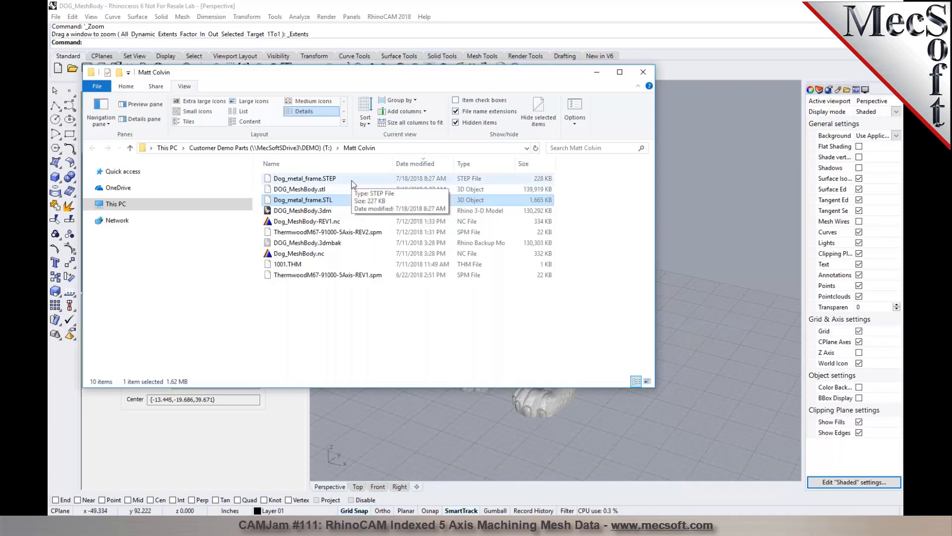
{"action": "left_click_drag", "start_coordinate": [531, 204], "coordinate": [721, 242]}
{"action": "left_click", "coordinate": [445, 262]}
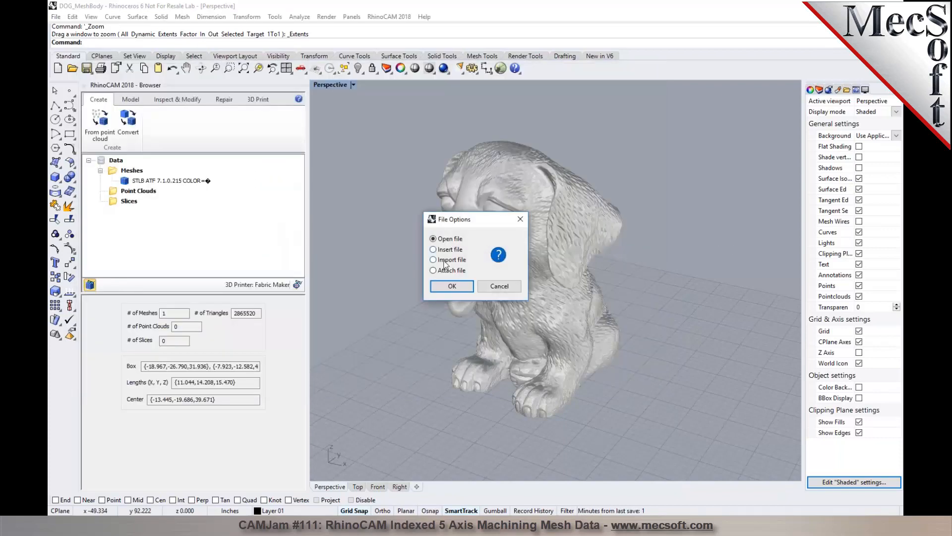
{"action": "left_click", "coordinate": [447, 290]}
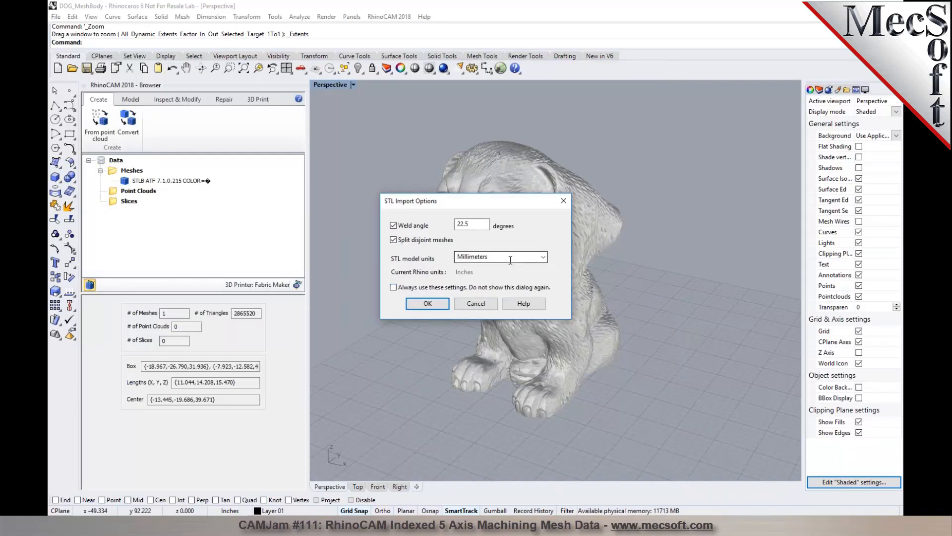
{"action": "left_click", "coordinate": [436, 304]}
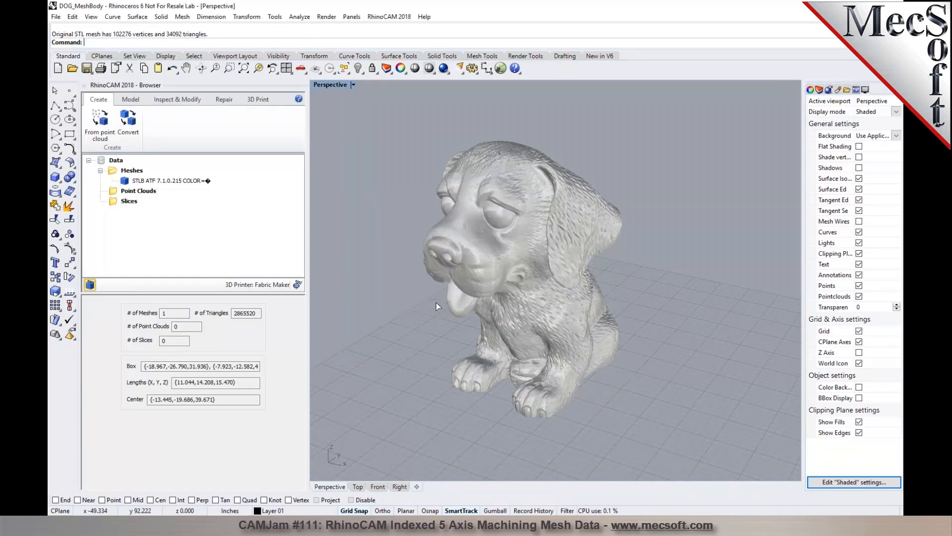
{"action": "scroll", "coordinate": [510, 272], "scroll_direction": "down", "scroll_amount": 2}
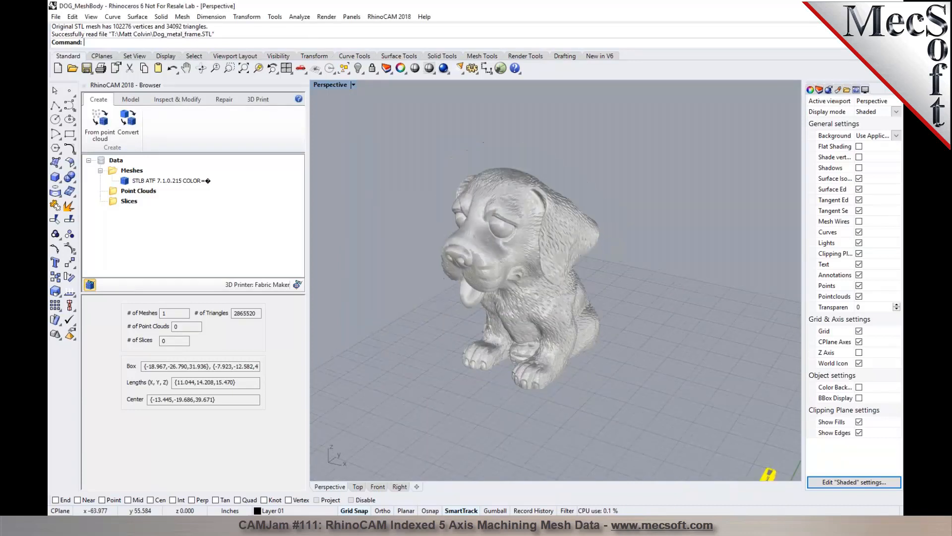
{"action": "scroll", "coordinate": [510, 270], "scroll_direction": "down", "scroll_amount": 3}
{"action": "left_click", "coordinate": [595, 382]}
{"action": "right_click_drag", "start_coordinate": [653, 403], "coordinate": [639, 347]}
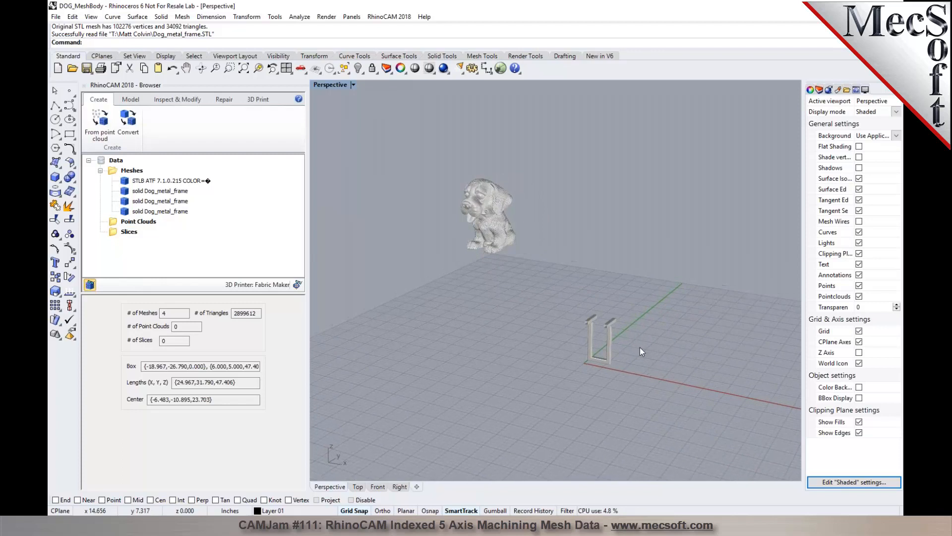
Show the dog and frame together in the four-viewport layout, fitted to the extents of all objects
{"action": "scroll", "coordinate": [631, 321], "scroll_direction": "up", "scroll_amount": 3}
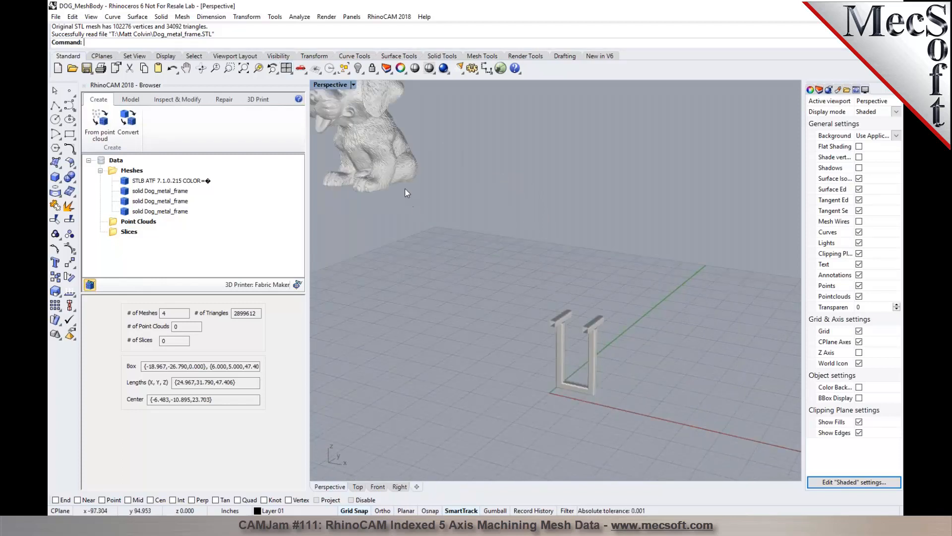
{"action": "scroll", "coordinate": [427, 217], "scroll_direction": "down", "scroll_amount": 3}
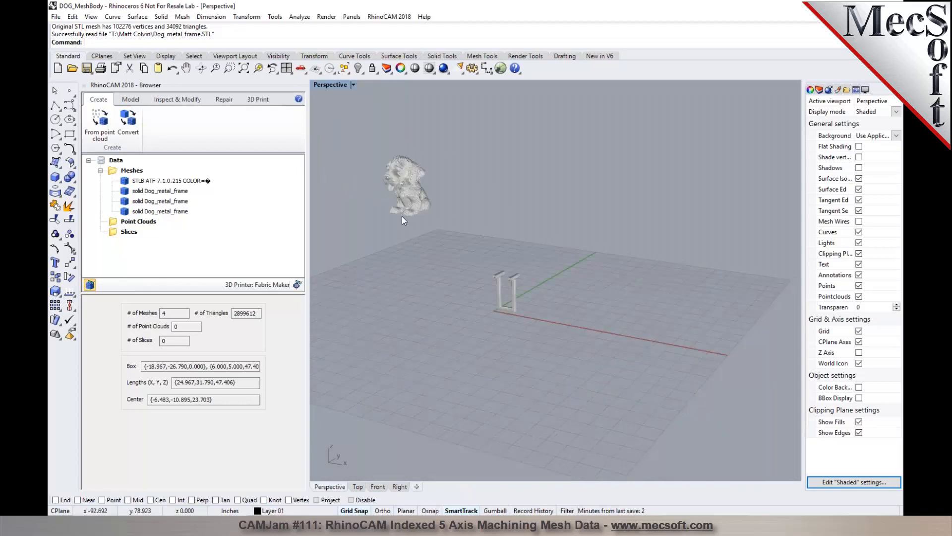
{"action": "right_click", "coordinate": [287, 68]}
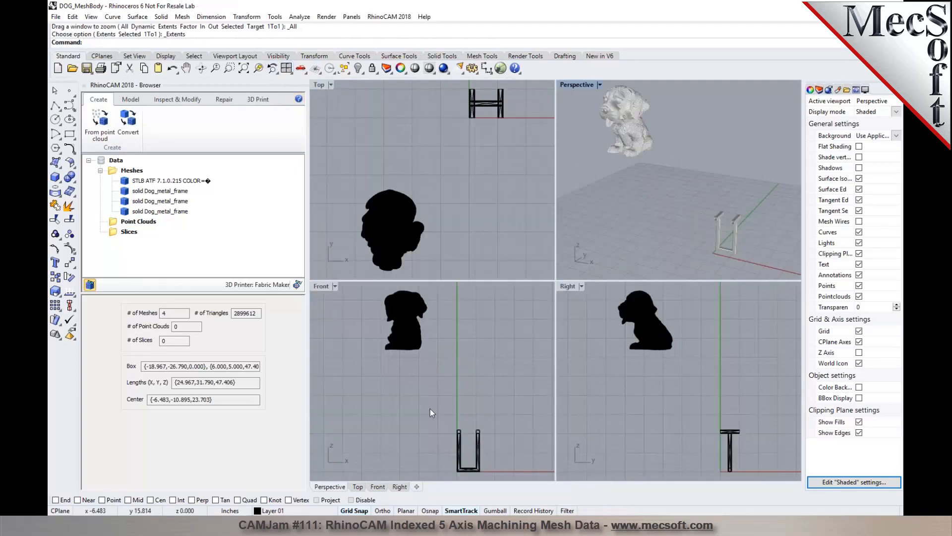
Try window and crossing selection on the dog mesh in the Front viewport, clearing the selection each time
{"action": "left_click_drag", "start_coordinate": [369, 287], "coordinate": [442, 371]}
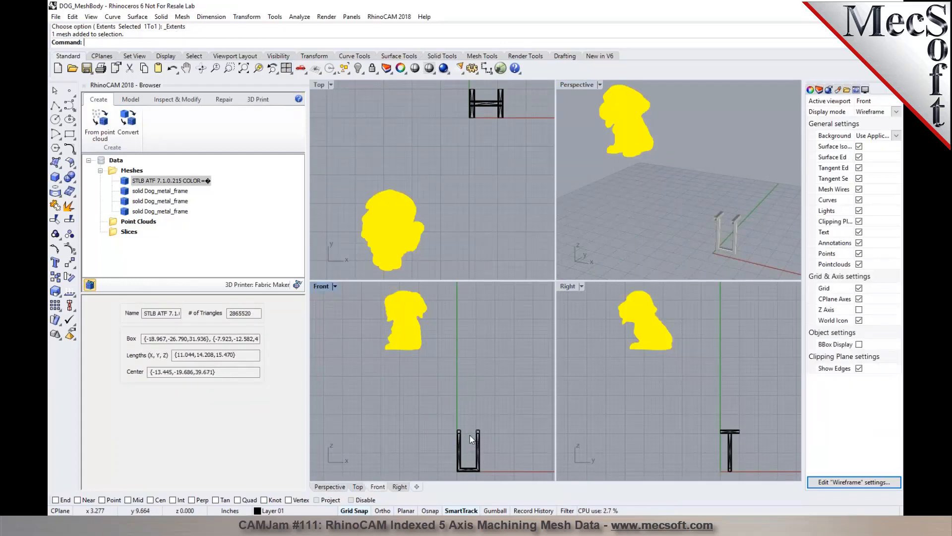
{"action": "left_click", "coordinate": [450, 383]}
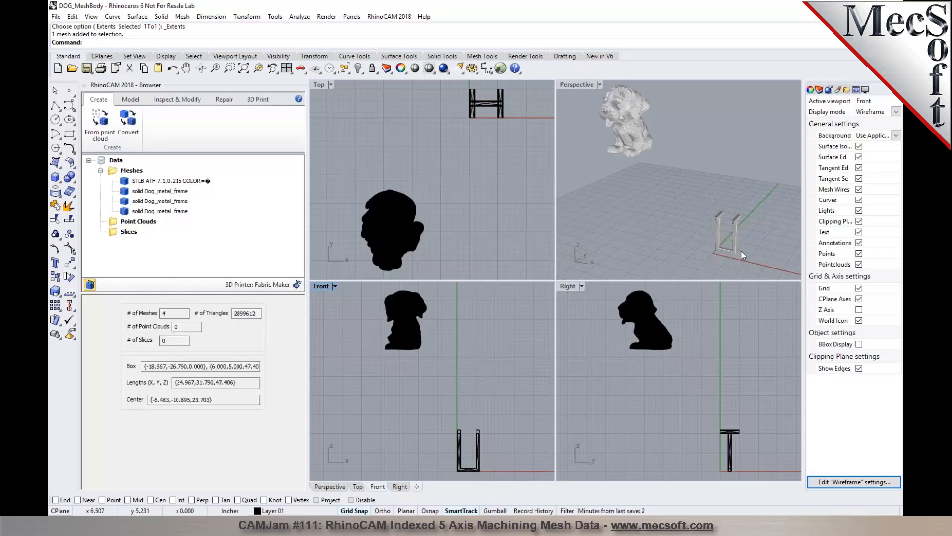
{"action": "right_click_drag", "start_coordinate": [741, 250], "coordinate": [712, 246]}
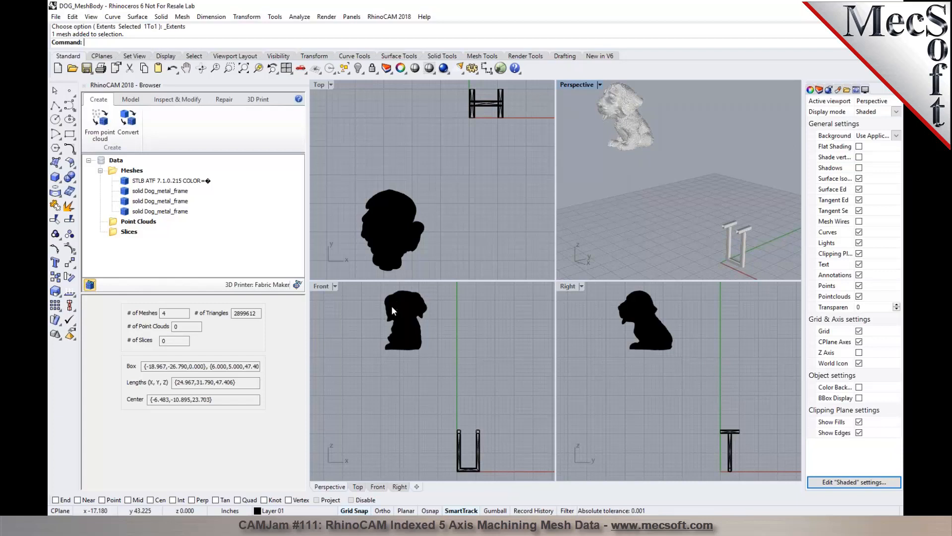
{"action": "left_click_drag", "start_coordinate": [462, 374], "coordinate": [359, 317]}
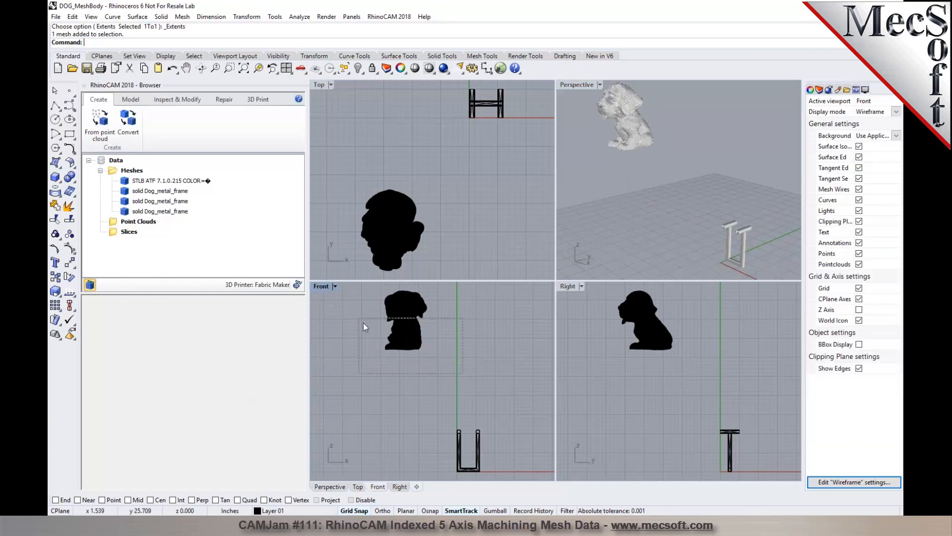
{"action": "left_click", "coordinate": [466, 348]}
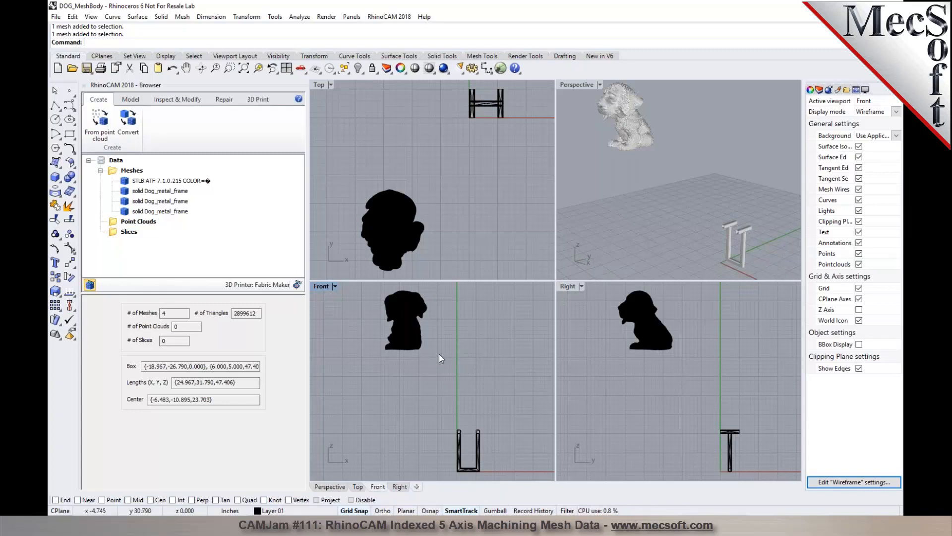
{"action": "scroll", "coordinate": [433, 316], "scroll_direction": "down", "scroll_amount": 3}
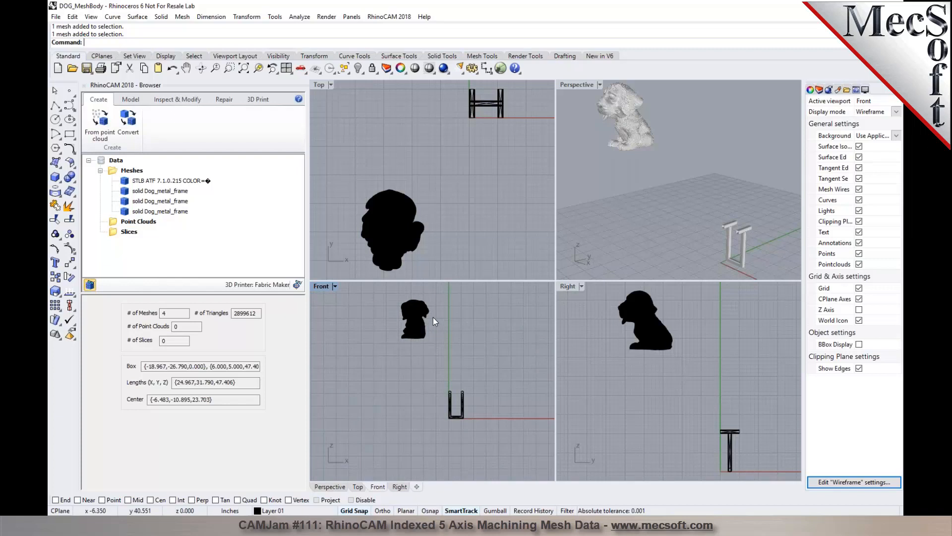
Enable the gumball and rotate the three metal frame meshes 180 degrees in the Front viewport so the frame stands upright
{"action": "left_click_drag", "start_coordinate": [424, 373], "coordinate": [480, 435]}
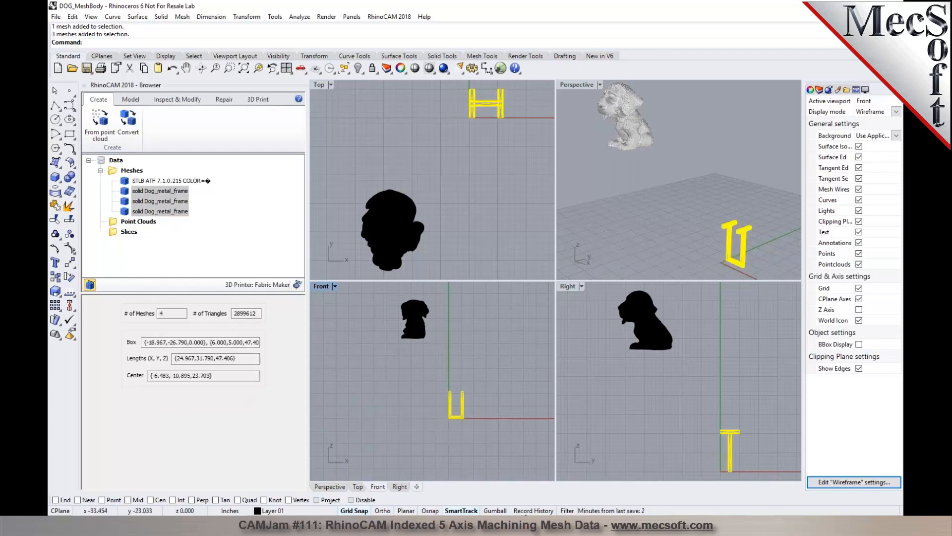
{"action": "left_click", "coordinate": [502, 511]}
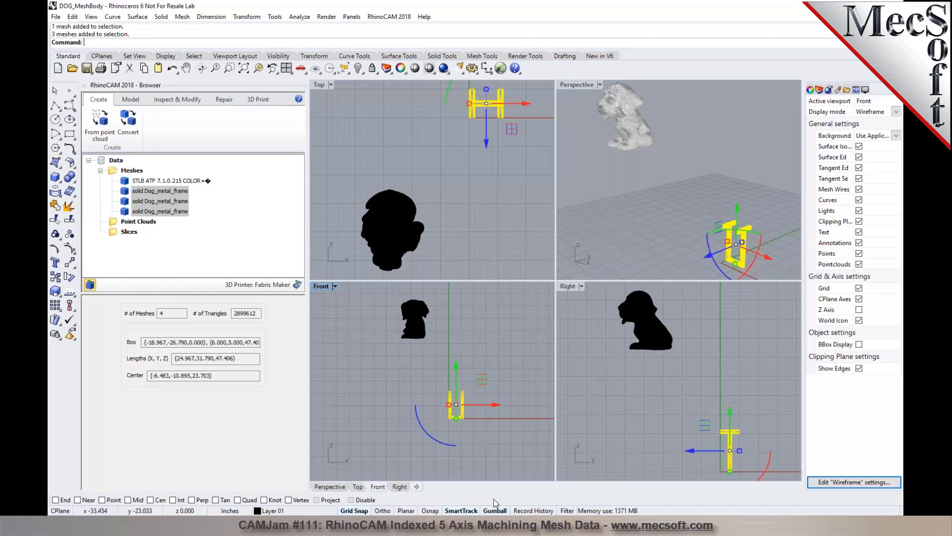
{"action": "left_click", "coordinate": [441, 442]}
{"action": "type", "text": "180"}
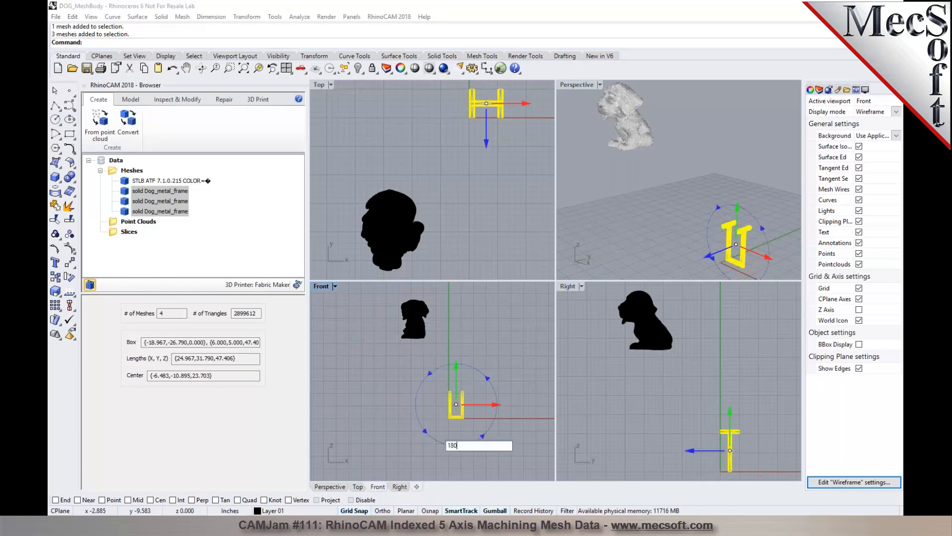
{"action": "key", "text": "Return"}
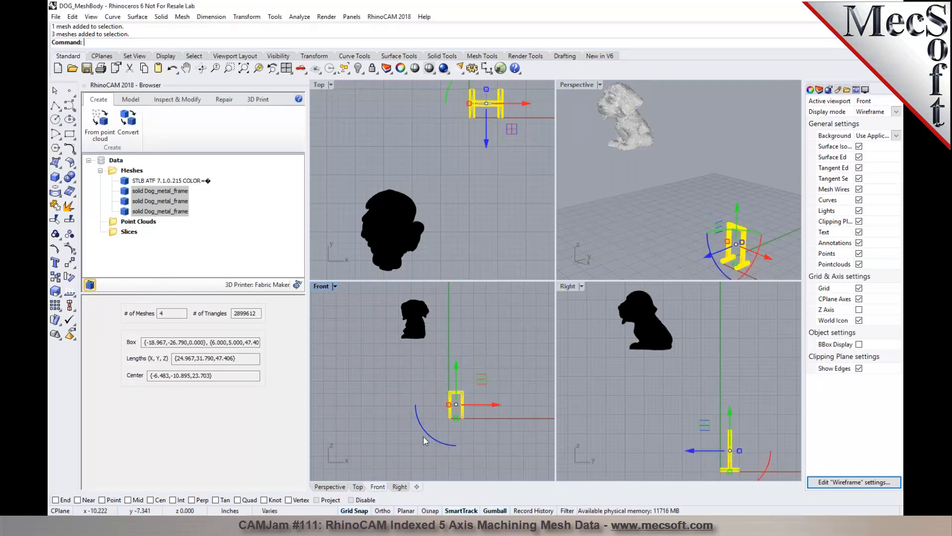
{"action": "left_click", "coordinate": [423, 436]}
{"action": "left_click_drag", "start_coordinate": [420, 380], "coordinate": [478, 444]}
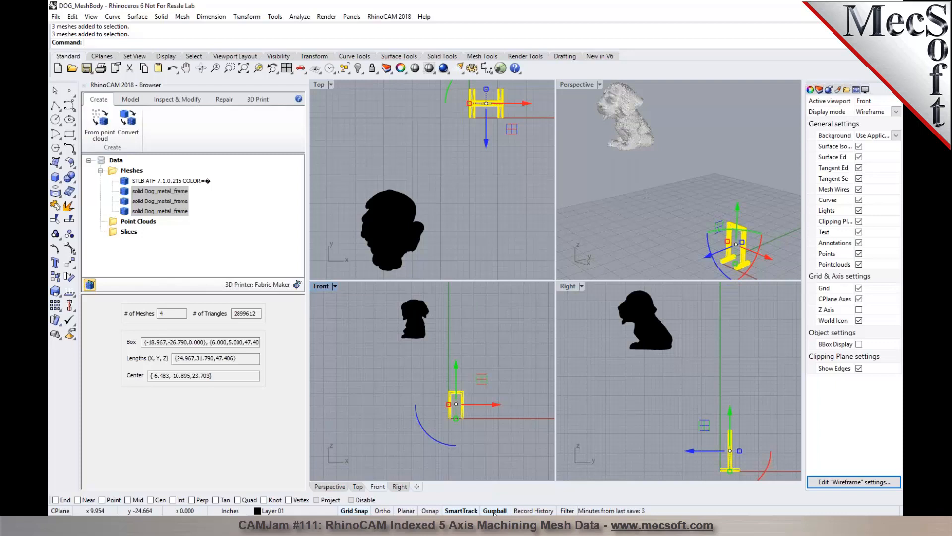
Clear the frame selection and maximize the Perspective viewport with the upright frame in close view
{"action": "scroll", "coordinate": [673, 181], "scroll_direction": "down", "scroll_amount": 5}
{"action": "scroll", "coordinate": [725, 213], "scroll_direction": "up", "scroll_amount": 3}
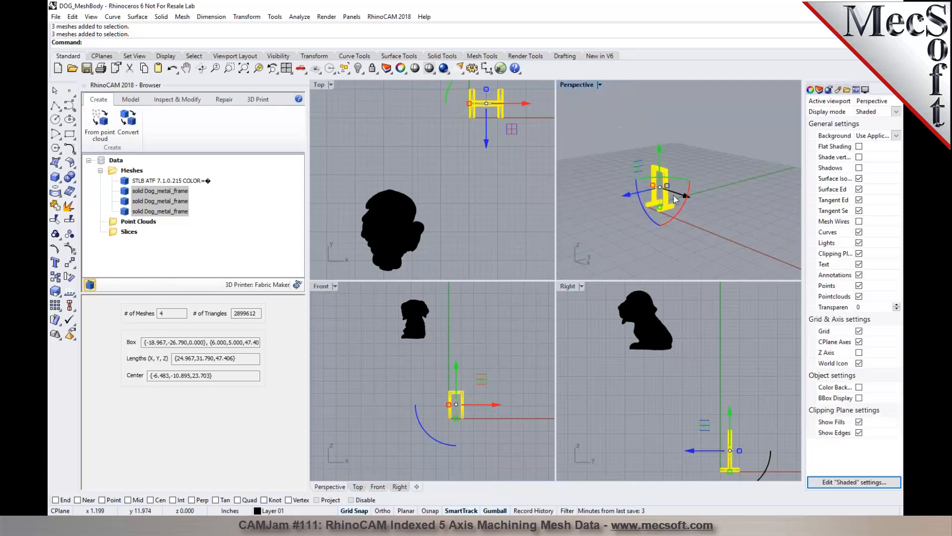
{"action": "left_click", "coordinate": [700, 237]}
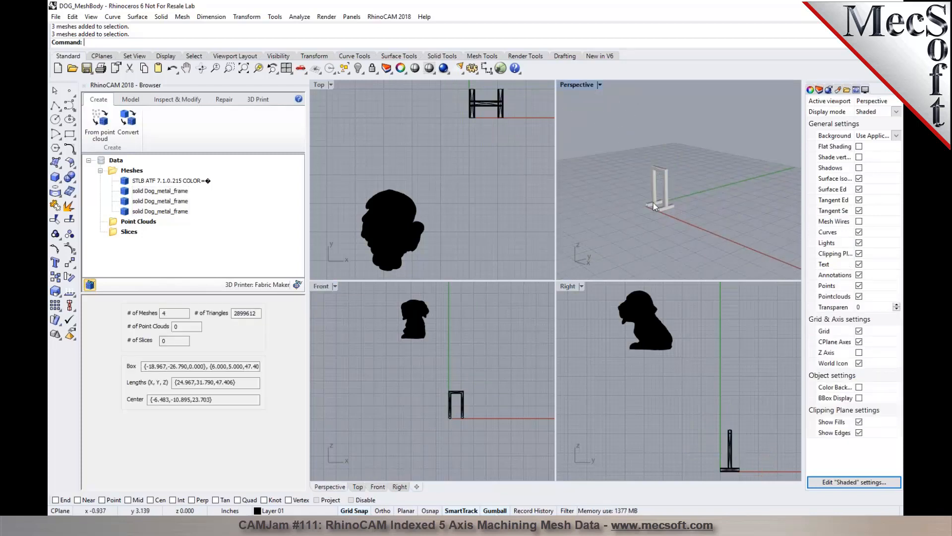
{"action": "scroll", "coordinate": [653, 204], "scroll_direction": "up", "scroll_amount": 2}
{"action": "double_click", "coordinate": [584, 85]}
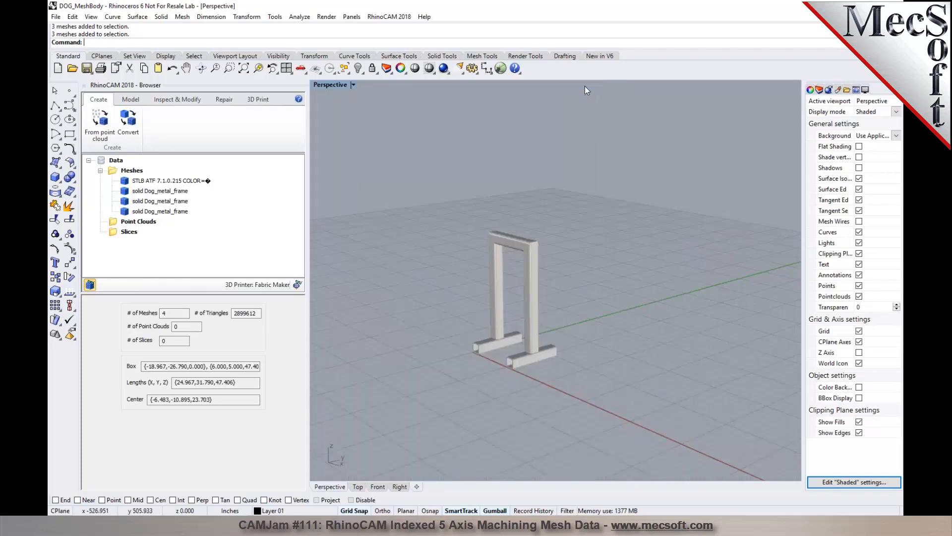
Select the frame's upright section and toggle the gumball off and back on
{"action": "left_click", "coordinate": [508, 236]}
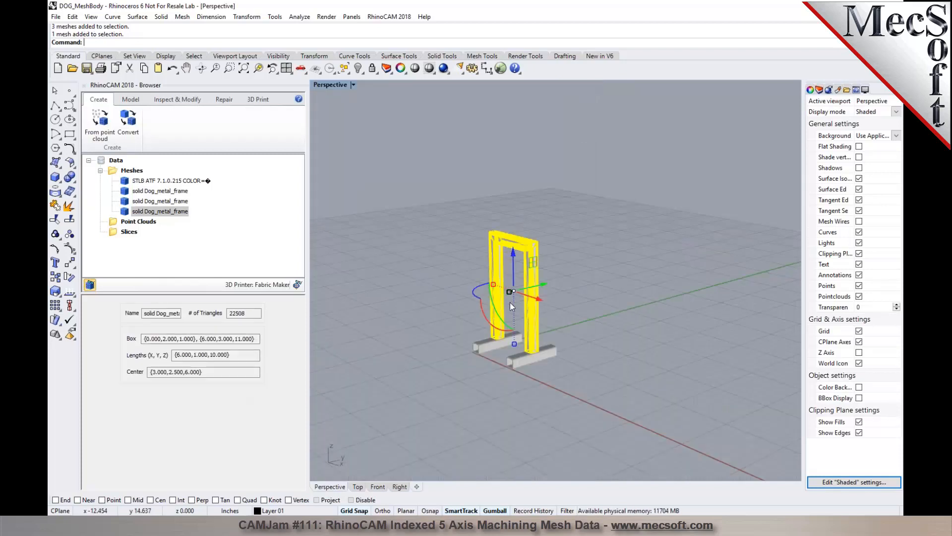
{"action": "left_click", "coordinate": [492, 511]}
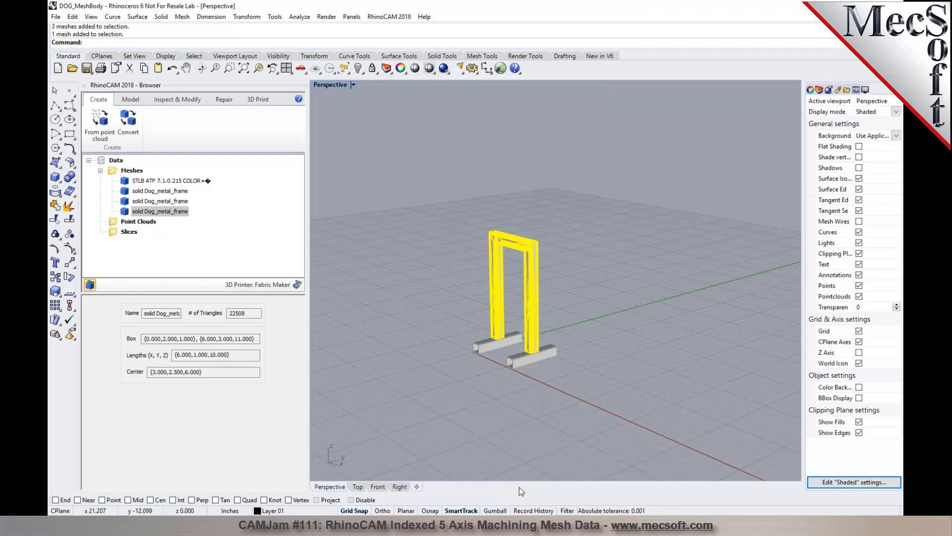
{"action": "left_click", "coordinate": [495, 511]}
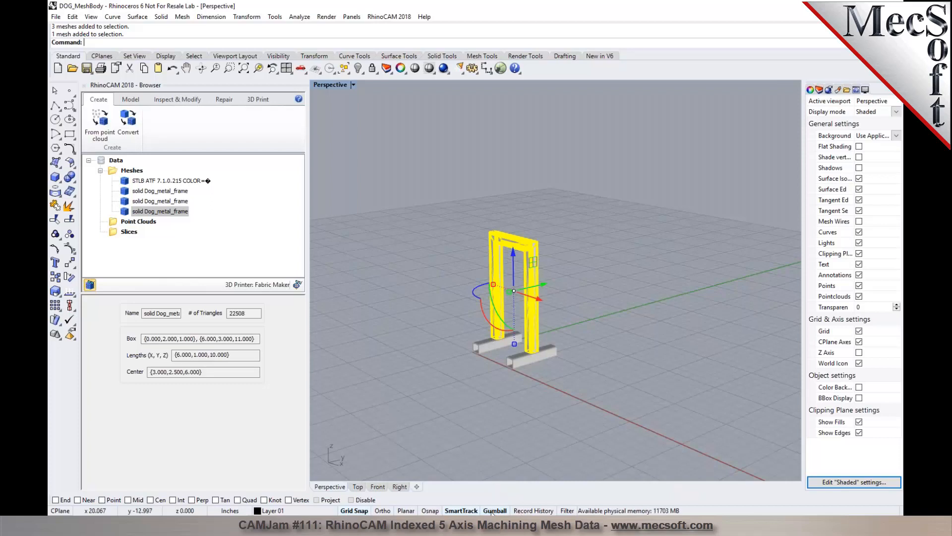
Examine the frame's separate foot bars from several angles in the Perspective view
{"action": "right_click_drag", "start_coordinate": [525, 361], "coordinate": [566, 391]}
{"action": "left_click", "coordinate": [566, 391]}
{"action": "scroll", "coordinate": [556, 364], "scroll_direction": "up", "scroll_amount": 5}
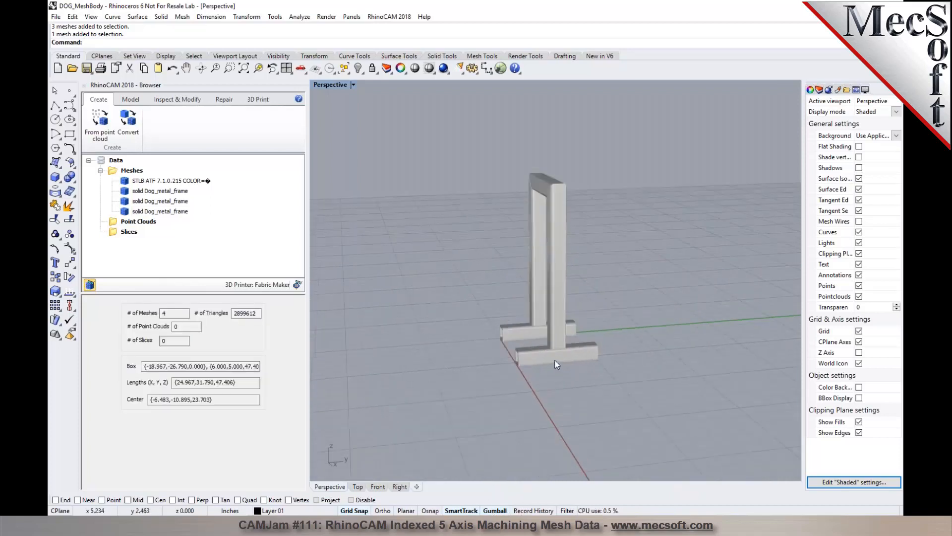
{"action": "left_click", "coordinate": [570, 359]}
{"action": "left_click", "coordinate": [615, 383]}
{"action": "left_click", "coordinate": [552, 329]}
{"action": "left_click", "coordinate": [620, 356]}
{"action": "right_click_drag", "start_coordinate": [488, 361], "coordinate": [542, 378]}
{"action": "scroll", "coordinate": [542, 378], "scroll_direction": "down", "scroll_amount": 5}
Rotate the three frame meshes 180 degrees in the Front view to turn the frame upside down, and clear the selection
{"action": "left_click_drag", "start_coordinate": [478, 259], "coordinate": [637, 425]}
{"action": "right_click_drag", "start_coordinate": [521, 338], "coordinate": [586, 342]}
{"action": "left_click", "coordinate": [377, 486]}
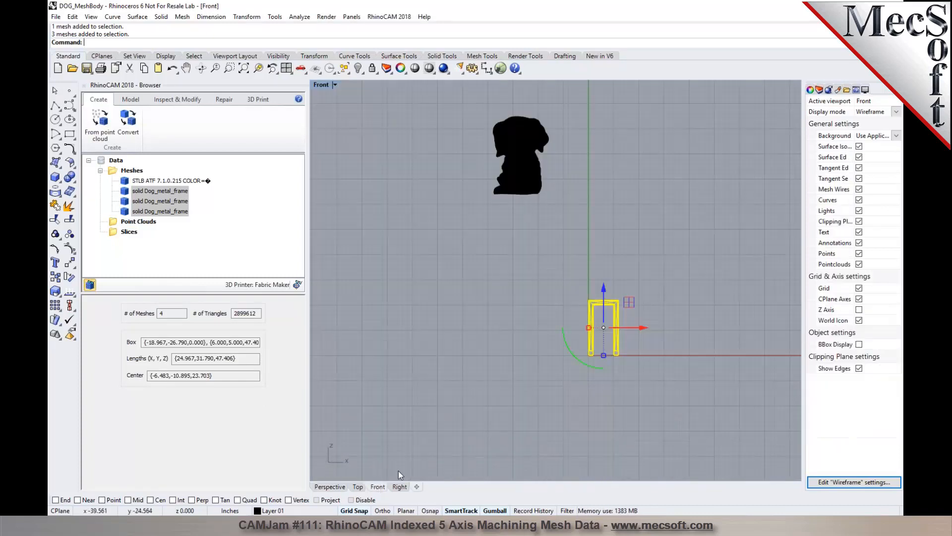
{"action": "left_click", "coordinate": [569, 355]}
{"action": "key", "text": "Return"}
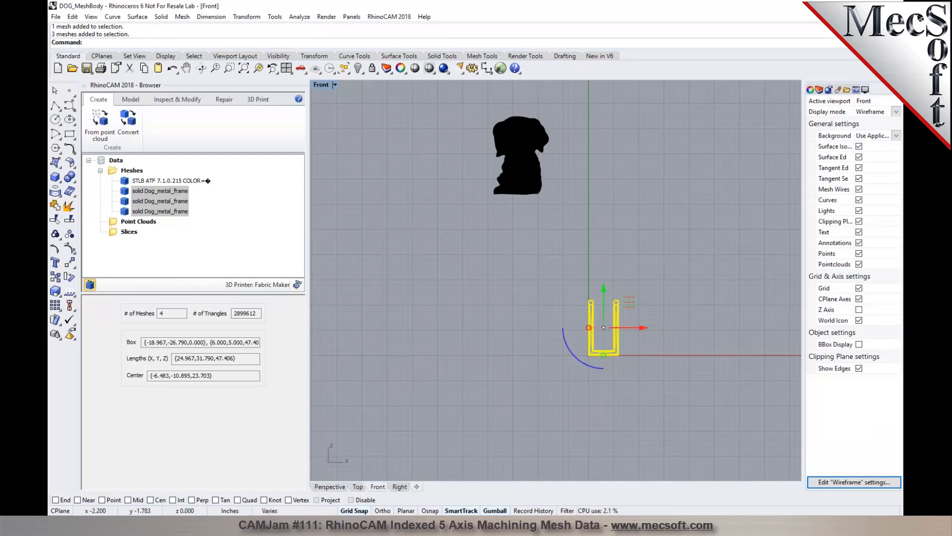
{"action": "left_click", "coordinate": [330, 486]}
{"action": "right_click_drag", "start_coordinate": [635, 391], "coordinate": [605, 394]}
{"action": "left_click", "coordinate": [378, 487]}
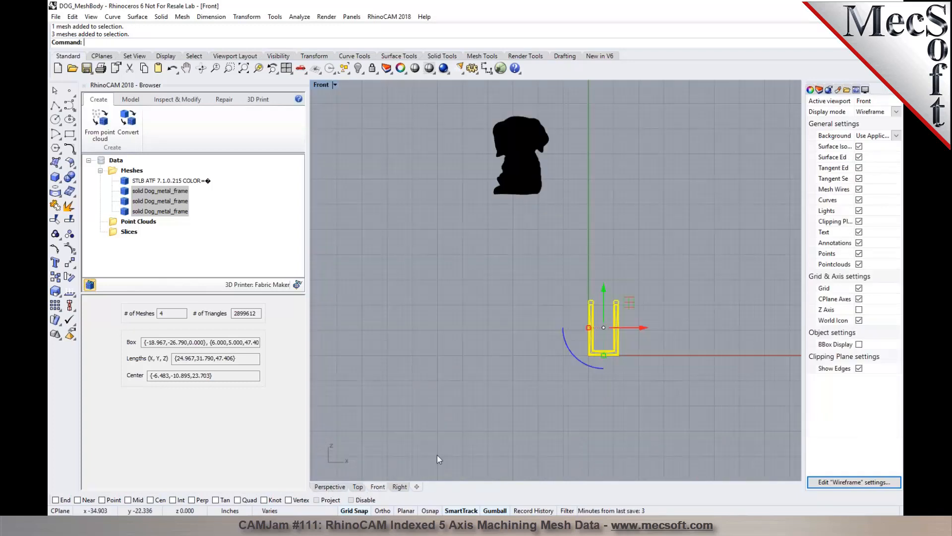
{"action": "left_click", "coordinate": [638, 400]}
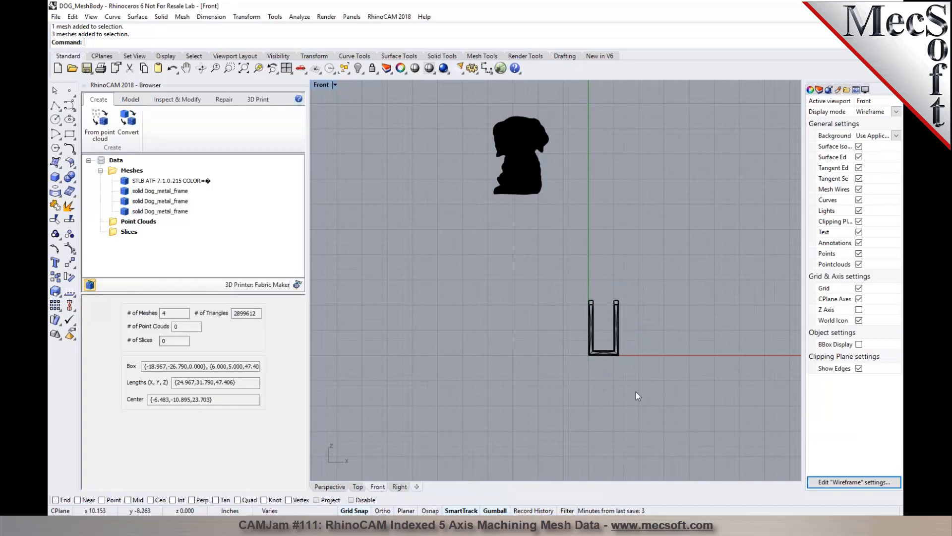
Reselect all three frame meshes and rotate them 180 degrees in the Front view to stand the frame upright again
{"action": "left_click_drag", "start_coordinate": [536, 262], "coordinate": [675, 418]}
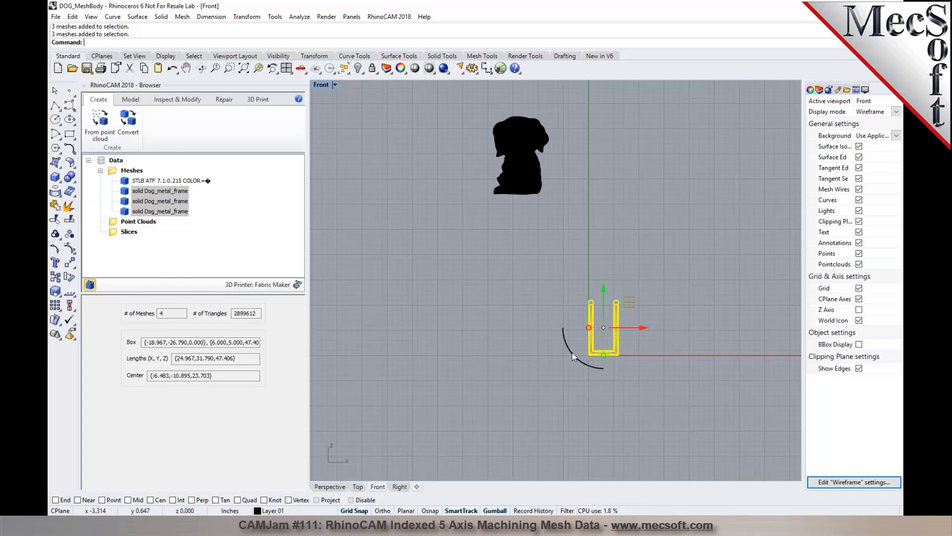
{"action": "left_click_drag", "start_coordinate": [573, 356], "coordinate": [572, 356]}
{"action": "left_click", "coordinate": [499, 391]}
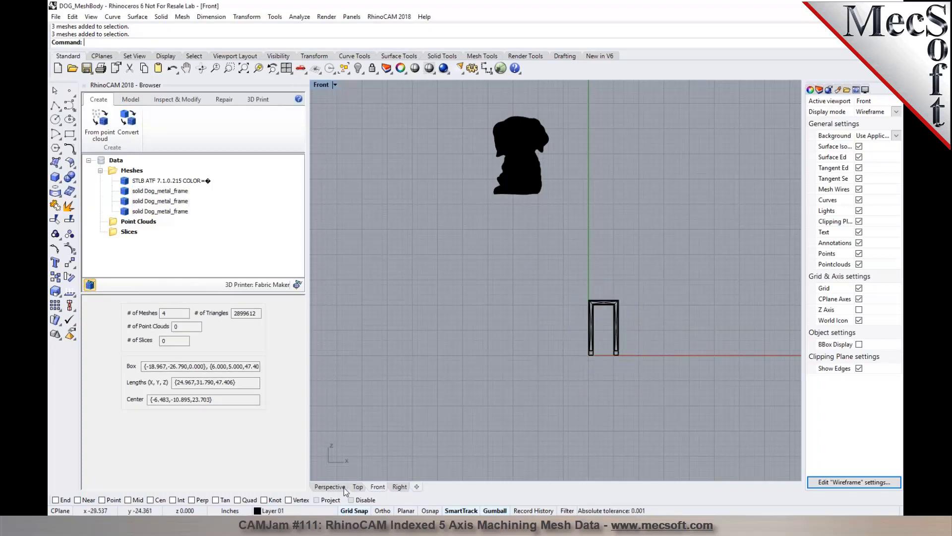
Compare the dog's position with the frame in the Perspective and Front views, and check the dog mesh's bounding dimensions
{"action": "left_click", "coordinate": [329, 486]}
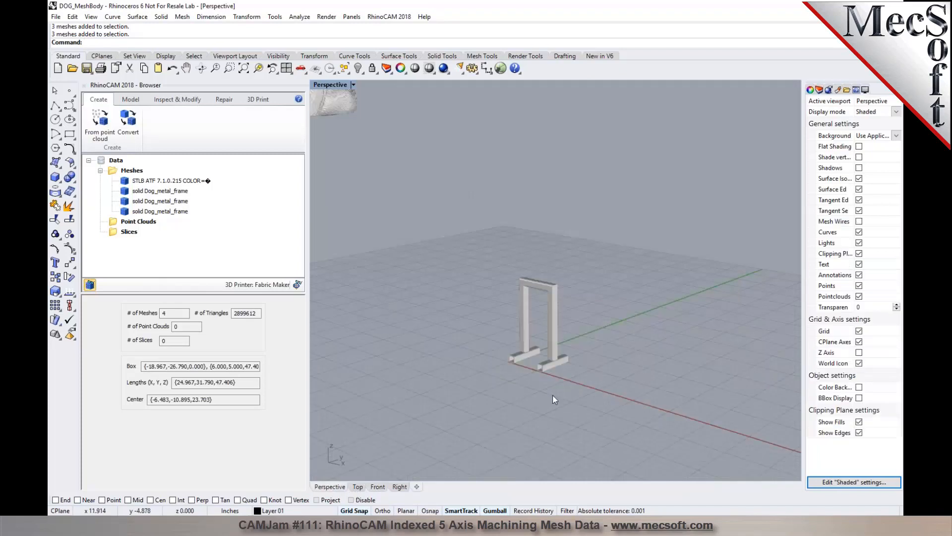
{"action": "scroll", "coordinate": [555, 387], "scroll_direction": "up", "scroll_amount": 3}
{"action": "scroll", "coordinate": [624, 353], "scroll_direction": "down", "scroll_amount": 4}
{"action": "scroll", "coordinate": [629, 363], "scroll_direction": "up", "scroll_amount": 3}
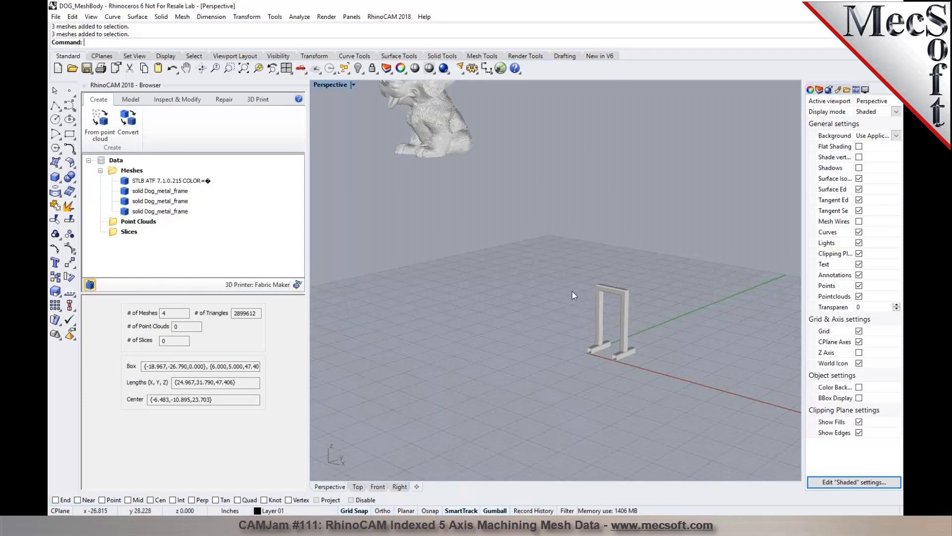
{"action": "scroll", "coordinate": [595, 303], "scroll_direction": "down", "scroll_amount": 3}
{"action": "left_click", "coordinate": [379, 486]}
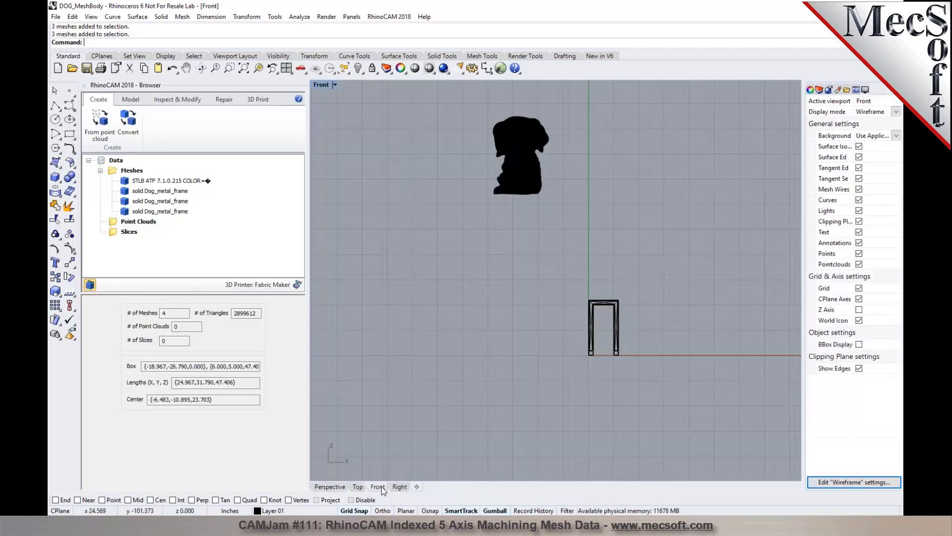
{"action": "left_click_drag", "start_coordinate": [475, 105], "coordinate": [573, 212]}
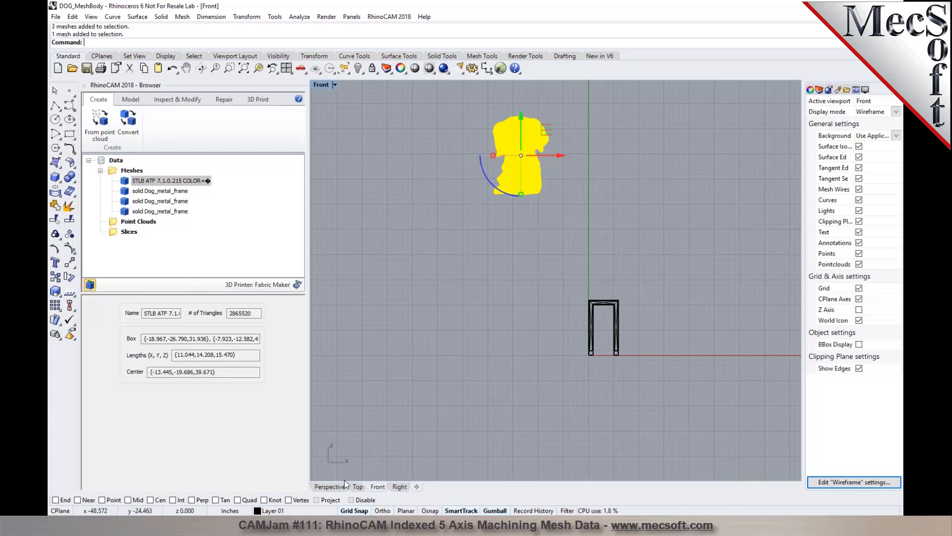
{"action": "left_click", "coordinate": [330, 487]}
{"action": "left_click", "coordinate": [526, 418]}
{"action": "scroll", "coordinate": [636, 305], "scroll_direction": "up", "scroll_amount": 6}
Create a layer named FRAME and move the three metal frame meshes onto it
{"action": "left_click_drag", "start_coordinate": [516, 260], "coordinate": [626, 389]}
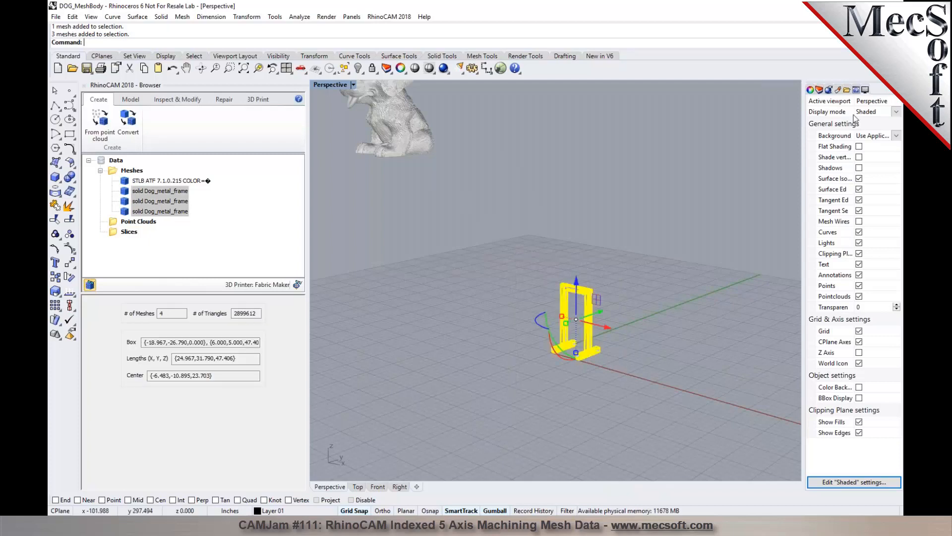
{"action": "left_click", "coordinate": [820, 90]}
{"action": "left_click", "coordinate": [812, 100]}
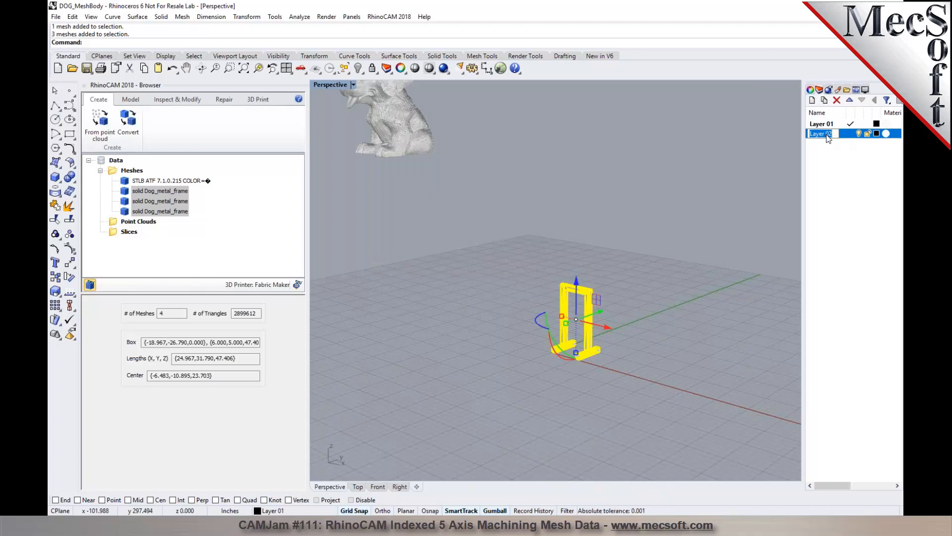
{"action": "type", "text": "FRAE"}
{"action": "key", "text": "BackSpace"}
{"action": "type", "text": "ME"}
{"action": "key", "text": "Return"}
{"action": "right_click", "coordinate": [842, 133]}
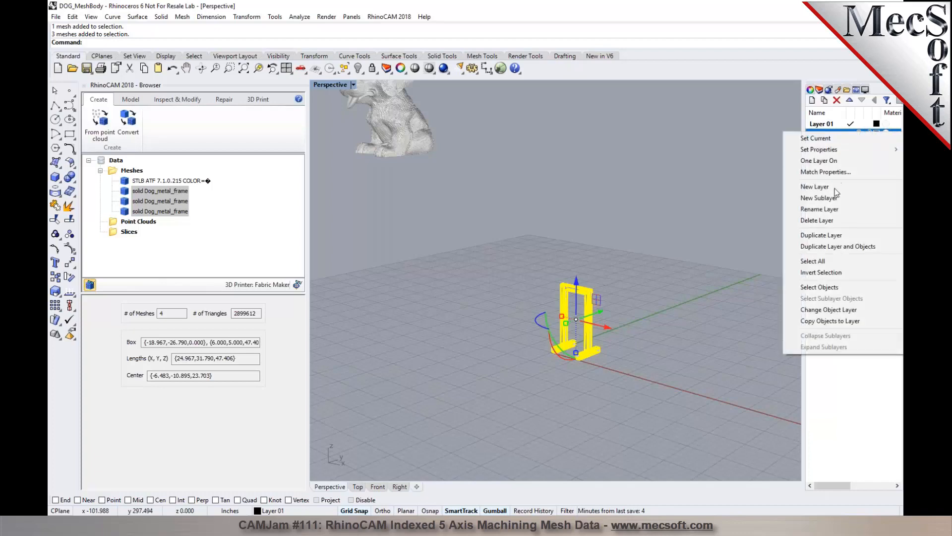
{"action": "left_click", "coordinate": [828, 309]}
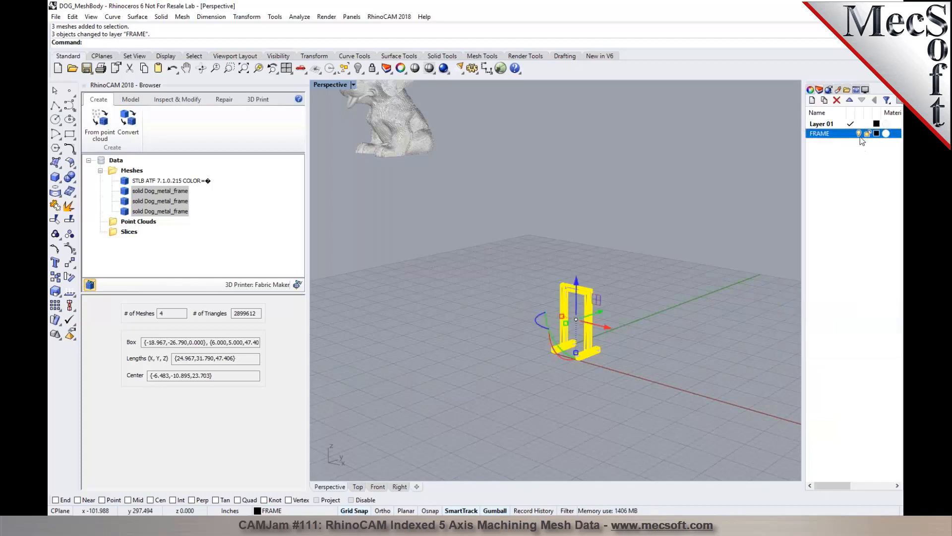
Hide the FRAME layer and open the RhinoCAM MILL module
{"action": "left_click", "coordinate": [859, 133]}
{"action": "right_click_drag", "start_coordinate": [618, 268], "coordinate": [588, 250]}
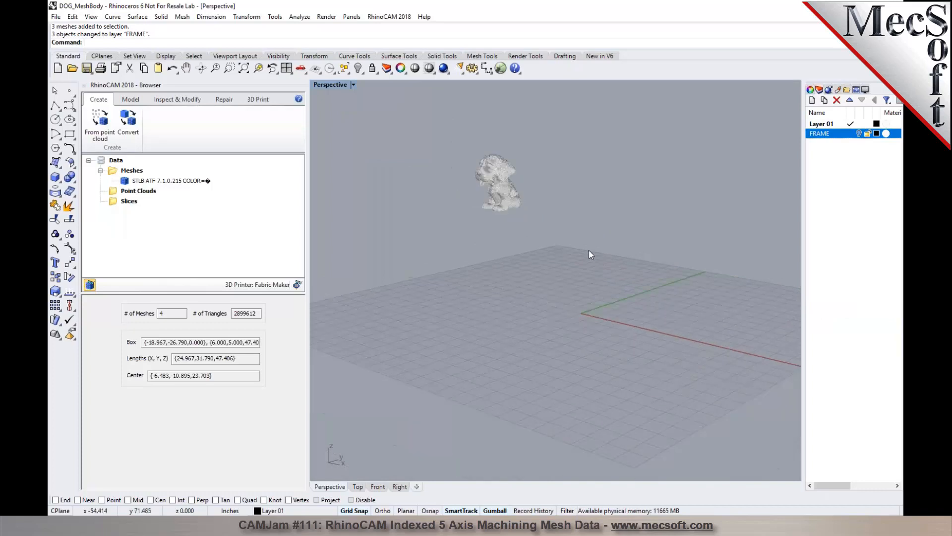
{"action": "left_click", "coordinate": [389, 16]}
{"action": "left_click", "coordinate": [386, 55]}
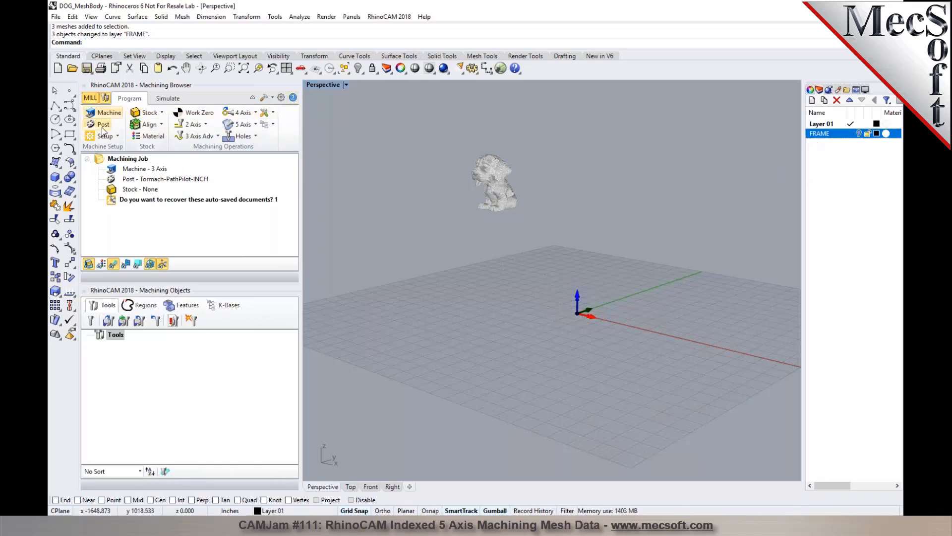
Set the world coordinate system origin to the dog's part box, using the Lowest Z face and Center position
{"action": "left_click", "coordinate": [162, 125]}
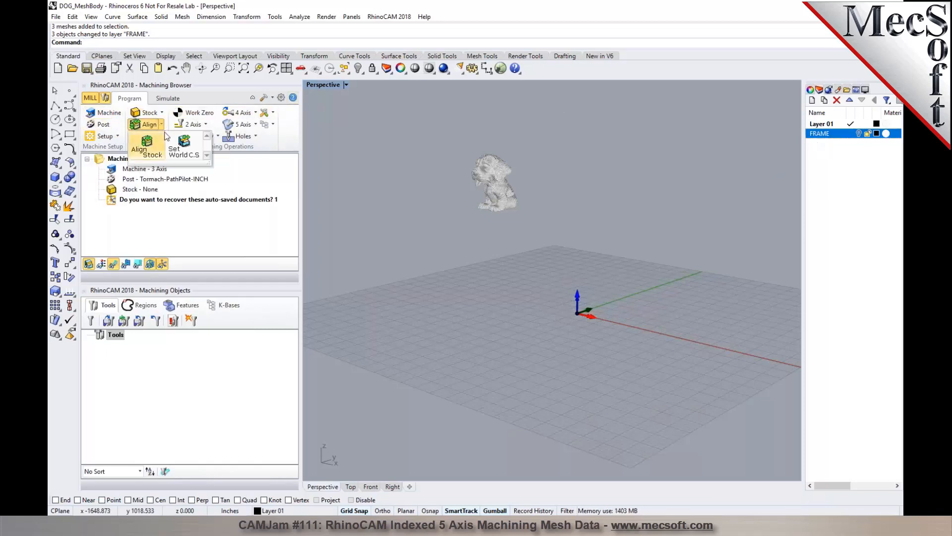
{"action": "left_click", "coordinate": [190, 151]}
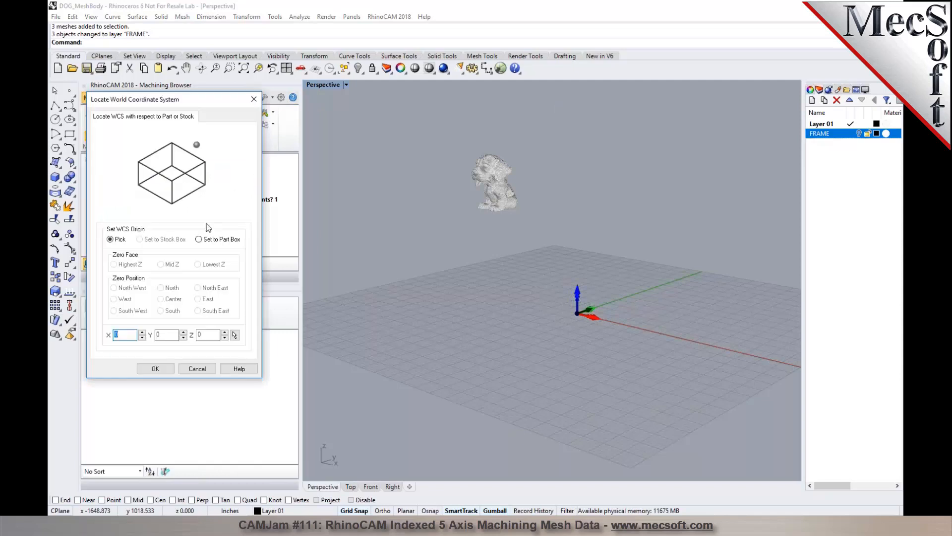
{"action": "left_click", "coordinate": [218, 240]}
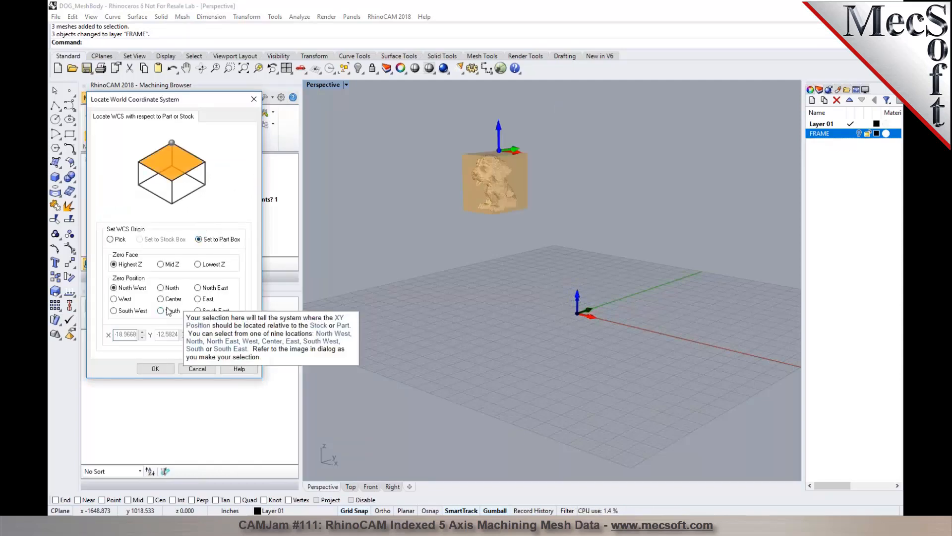
{"action": "left_click", "coordinate": [171, 299]}
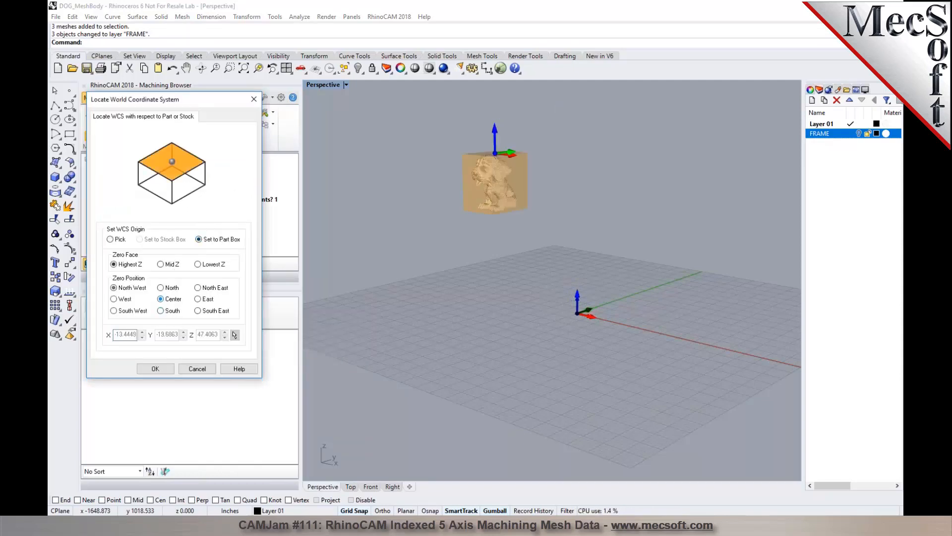
{"action": "left_click", "coordinate": [213, 264]}
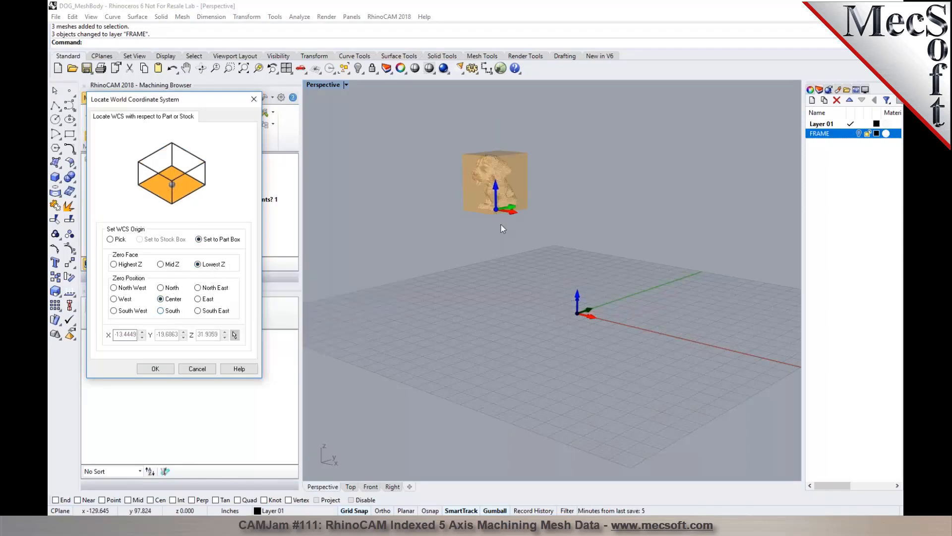
{"action": "left_click", "coordinate": [142, 371]}
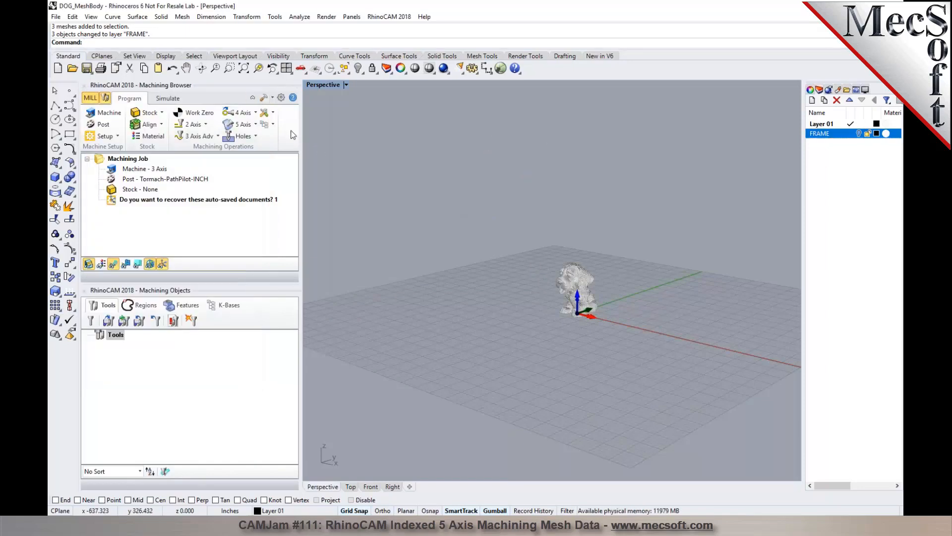
Remove the existing setup from the machining job
{"action": "right_click", "coordinate": [126, 162]}
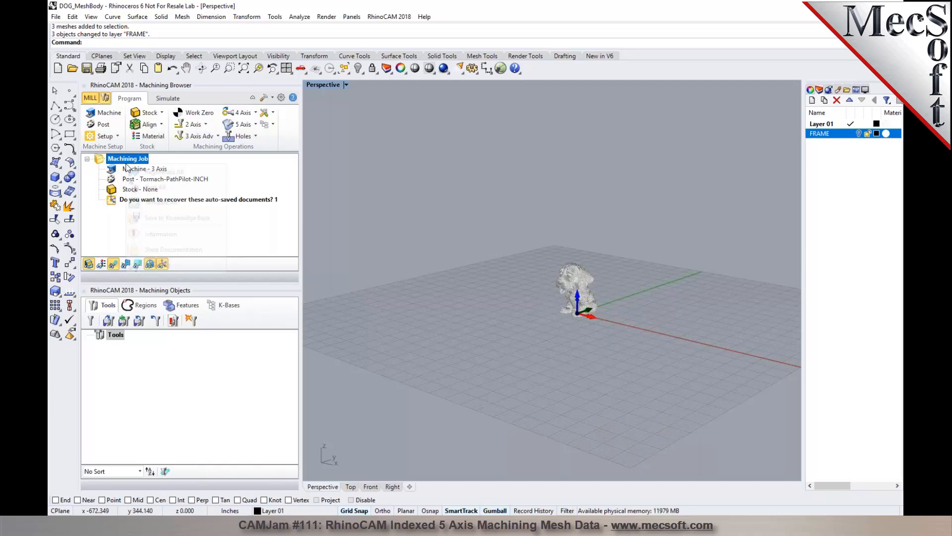
{"action": "left_click", "coordinate": [151, 261]}
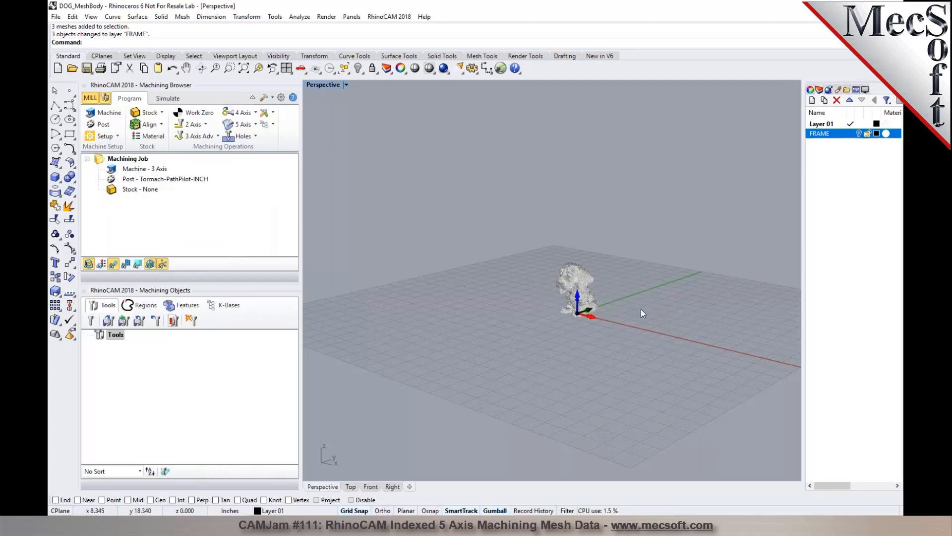
Make FRAME the current layer and hide Layer 01 so only the metal frame is displayed
{"action": "left_click", "coordinate": [851, 133]}
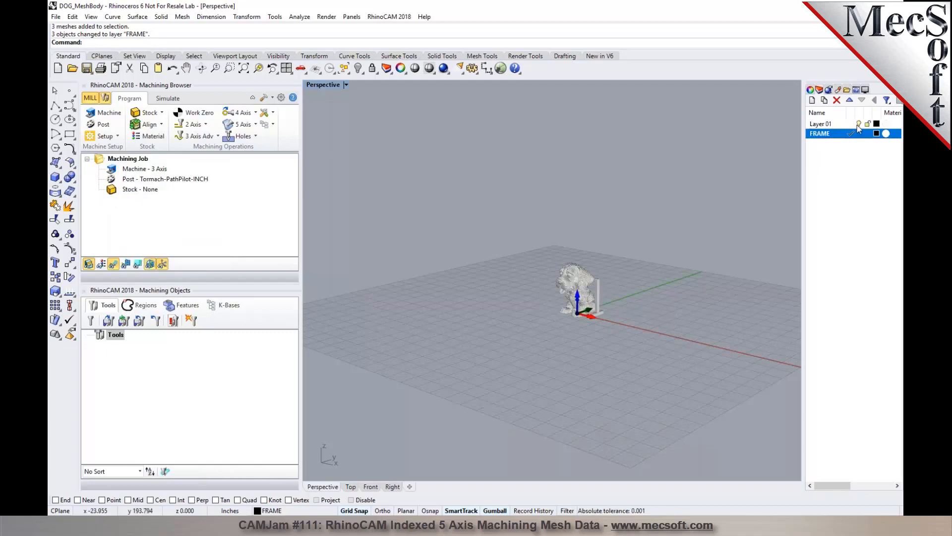
{"action": "left_click", "coordinate": [858, 124]}
{"action": "scroll", "coordinate": [619, 287], "scroll_direction": "up", "scroll_amount": 3}
{"action": "scroll", "coordinate": [572, 331], "scroll_direction": "up", "scroll_amount": 2}
Set the world coordinate system origin to the frame's part box, using the Lowest Z face and Center position
{"action": "left_click", "coordinate": [161, 124]}
{"action": "left_click", "coordinate": [183, 146]}
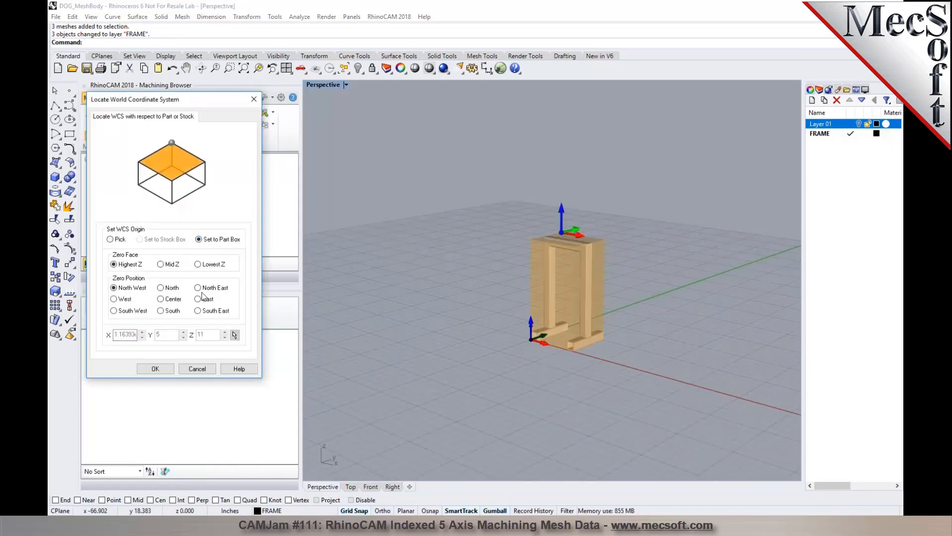
{"action": "left_click", "coordinate": [201, 266]}
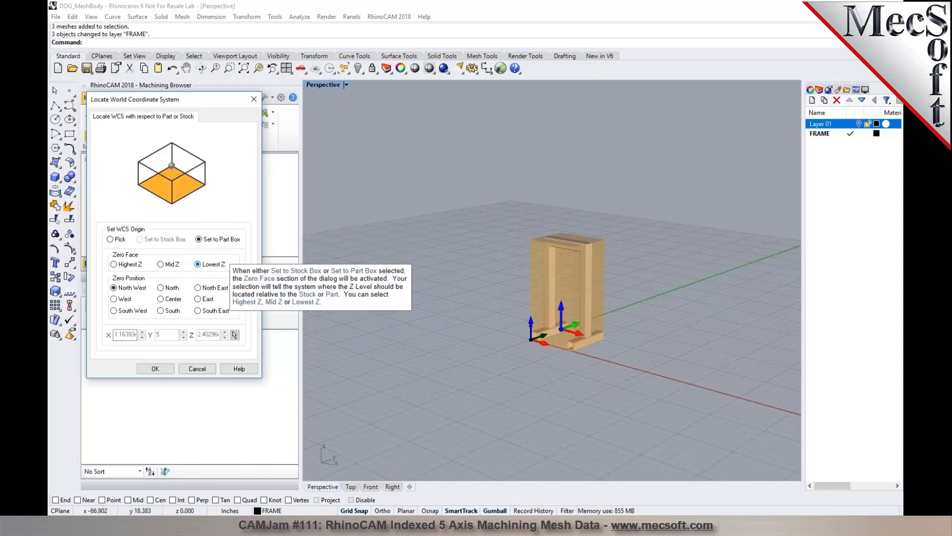
{"action": "left_click", "coordinate": [174, 300]}
{"action": "left_click", "coordinate": [167, 368]}
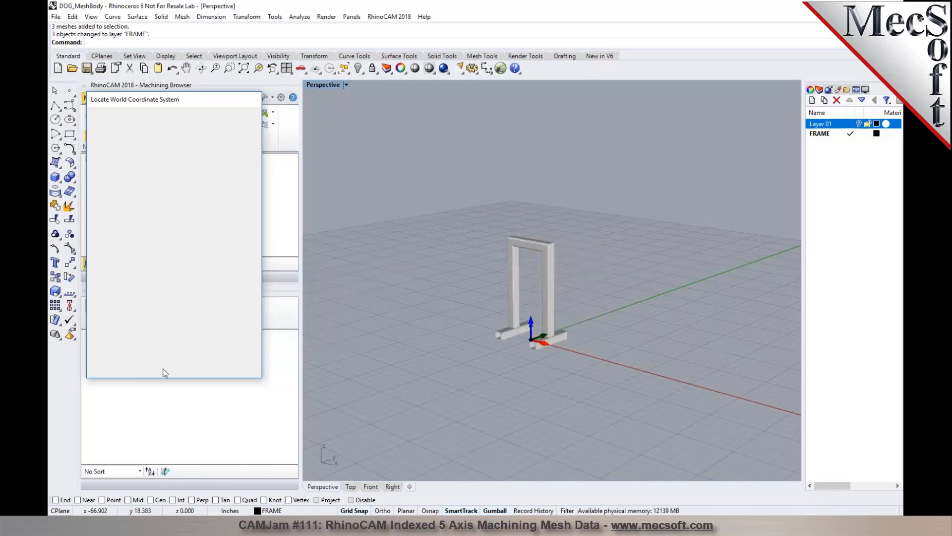
Show Layer 01 again to display the dog together with the frame
{"action": "right_click_drag", "start_coordinate": [533, 371], "coordinate": [544, 357]}
{"action": "left_click", "coordinate": [859, 123]}
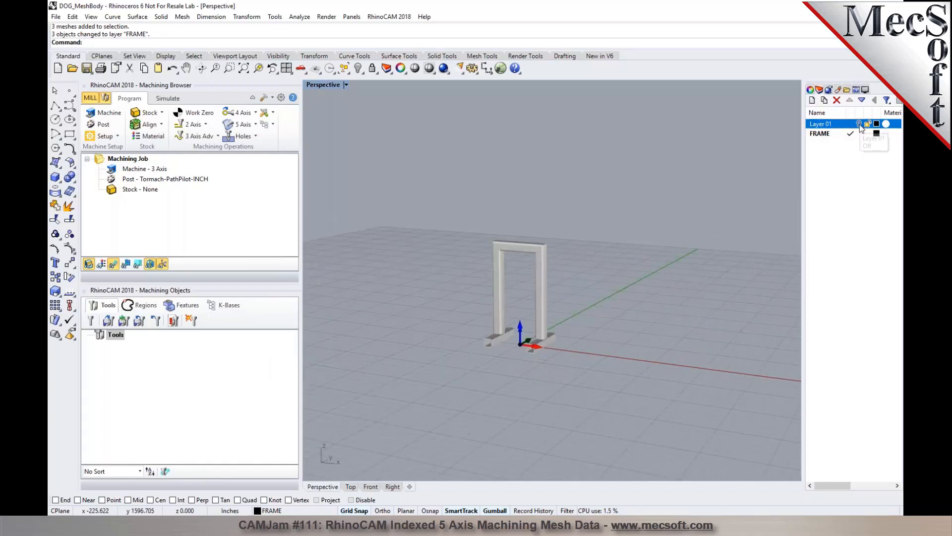
{"action": "scroll", "coordinate": [602, 228], "scroll_direction": "up", "scroll_amount": 2}
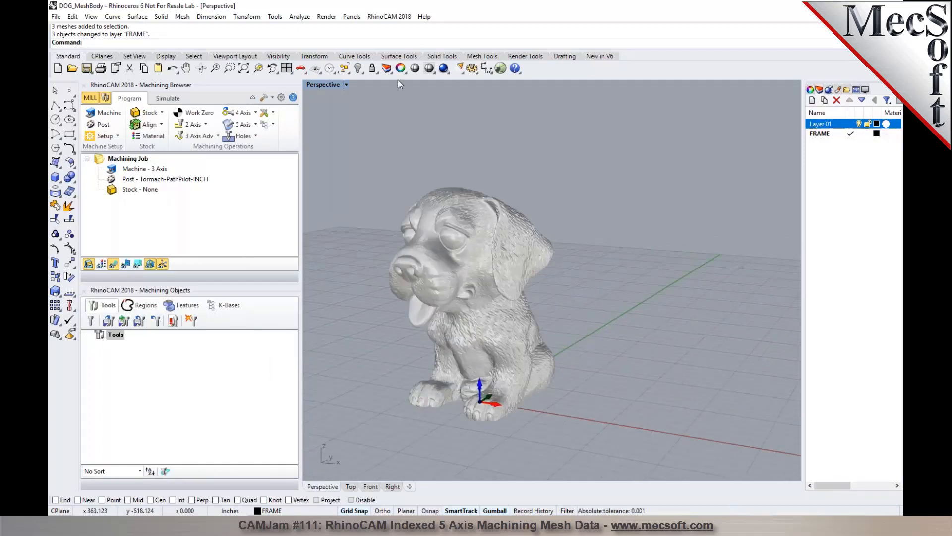
Try the Wireframe display mode in the Perspective view, turning Mesh Wires off and on again
{"action": "left_click", "coordinate": [430, 68]}
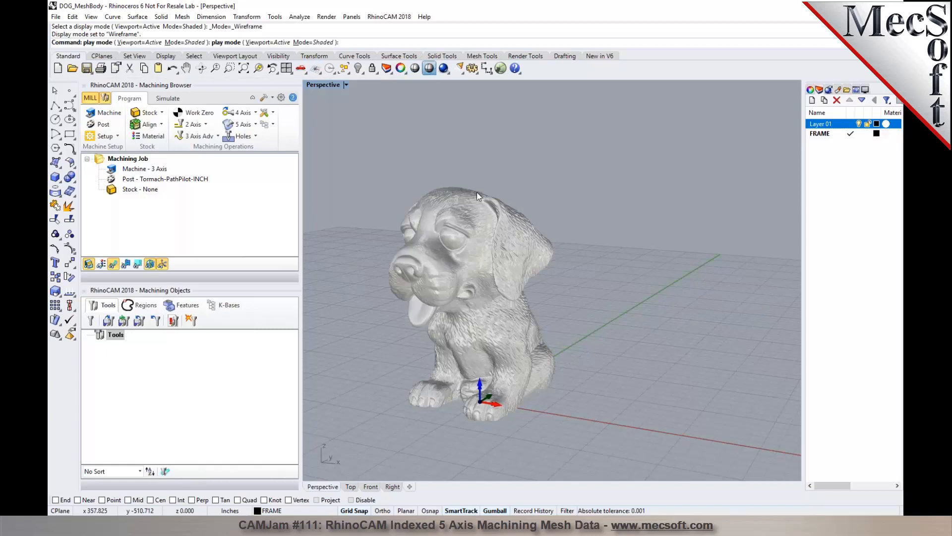
{"action": "scroll", "coordinate": [465, 286], "scroll_direction": "up", "scroll_amount": 4}
{"action": "right_click_drag", "start_coordinate": [470, 294], "coordinate": [493, 283]}
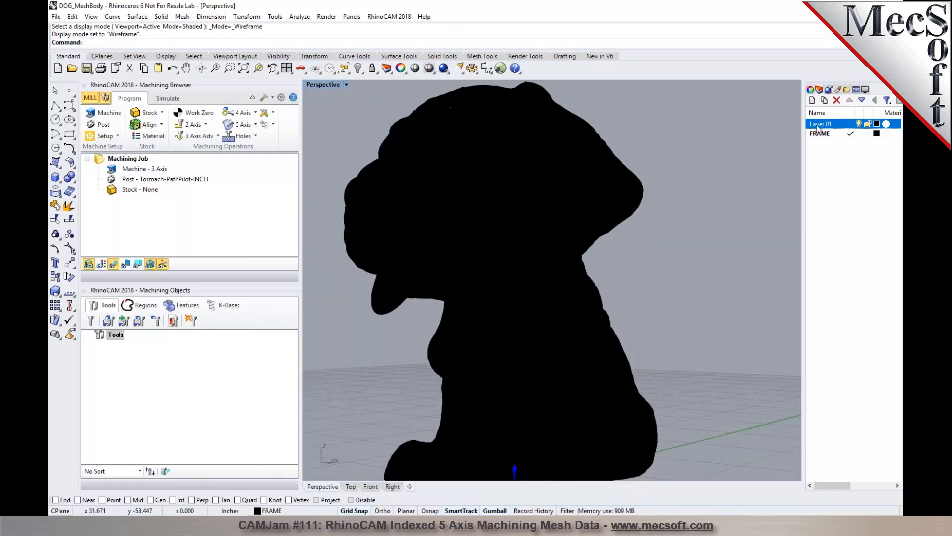
{"action": "left_click", "coordinate": [866, 91]}
{"action": "left_click", "coordinate": [860, 189]}
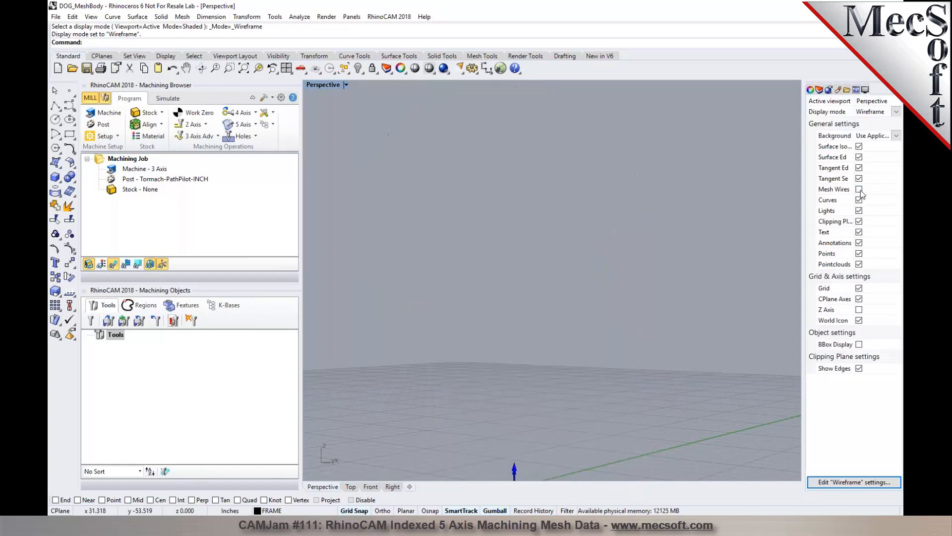
{"action": "left_click", "coordinate": [859, 190]}
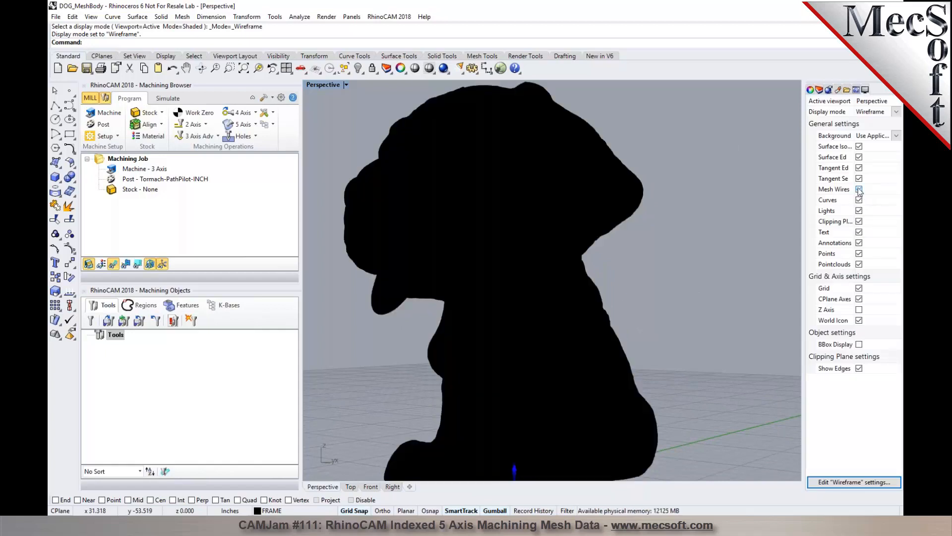
Set the Perspective view to the Ghosted display mode and turn off its Mesh Wires
{"action": "left_click", "coordinate": [348, 86]}
{"action": "left_click", "coordinate": [329, 143]}
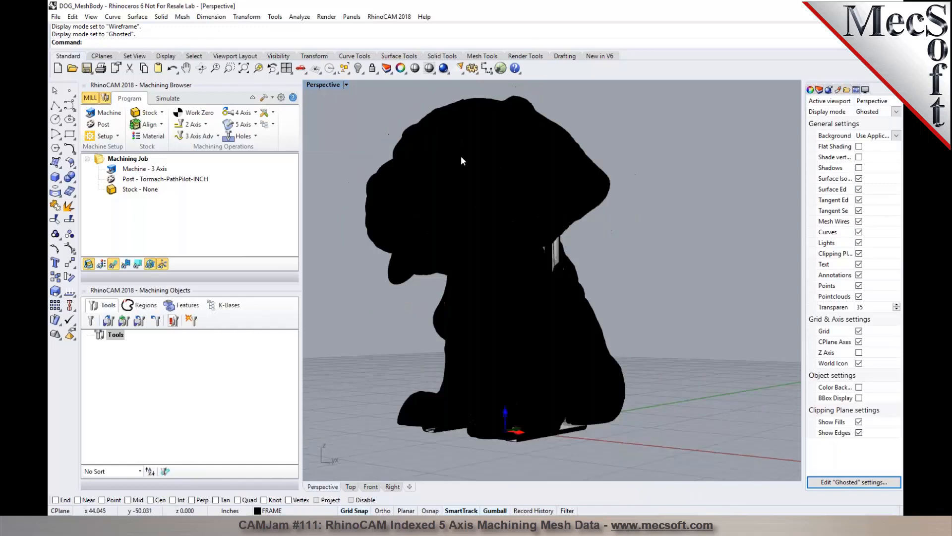
{"action": "left_click", "coordinate": [858, 222]}
Examine from several angles and distances how the frame sits inside the ghosted dog
{"action": "right_click_drag", "start_coordinate": [570, 250], "coordinate": [647, 259]}
{"action": "scroll", "coordinate": [526, 247], "scroll_direction": "up", "scroll_amount": 7}
{"action": "right_click_drag", "start_coordinate": [514, 242], "coordinate": [571, 242]}
{"action": "scroll", "coordinate": [496, 231], "scroll_direction": "down", "scroll_amount": 7}
{"action": "scroll", "coordinate": [590, 237], "scroll_direction": "up", "scroll_amount": 8}
{"action": "scroll", "coordinate": [514, 245], "scroll_direction": "down", "scroll_amount": 4}
{"action": "scroll", "coordinate": [514, 245], "scroll_direction": "up", "scroll_amount": 6}
{"action": "scroll", "coordinate": [498, 234], "scroll_direction": "down", "scroll_amount": 6}
{"action": "scroll", "coordinate": [571, 242], "scroll_direction": "up", "scroll_amount": 5}
Set the FRAME layer's color to Red and inspect the frame inside the dog
{"action": "left_click", "coordinate": [820, 91]}
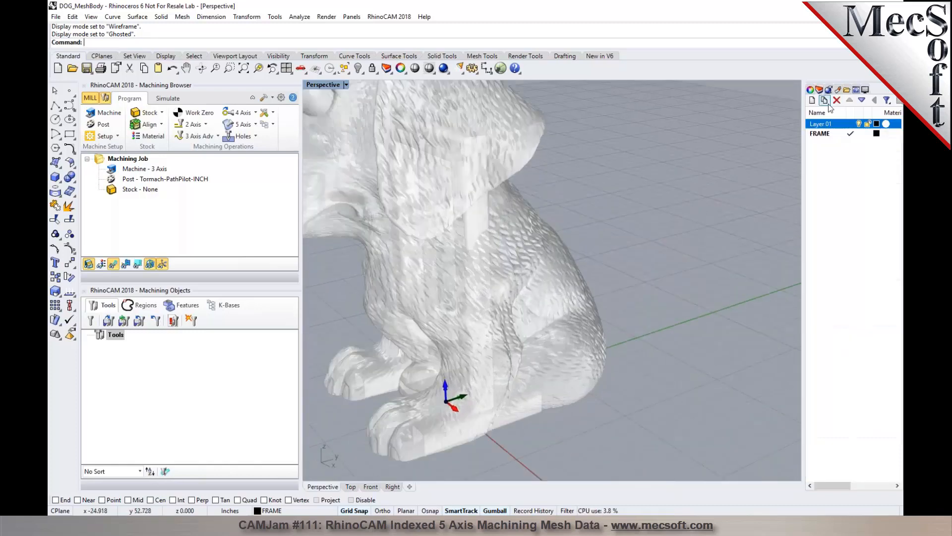
{"action": "left_click", "coordinate": [876, 134]}
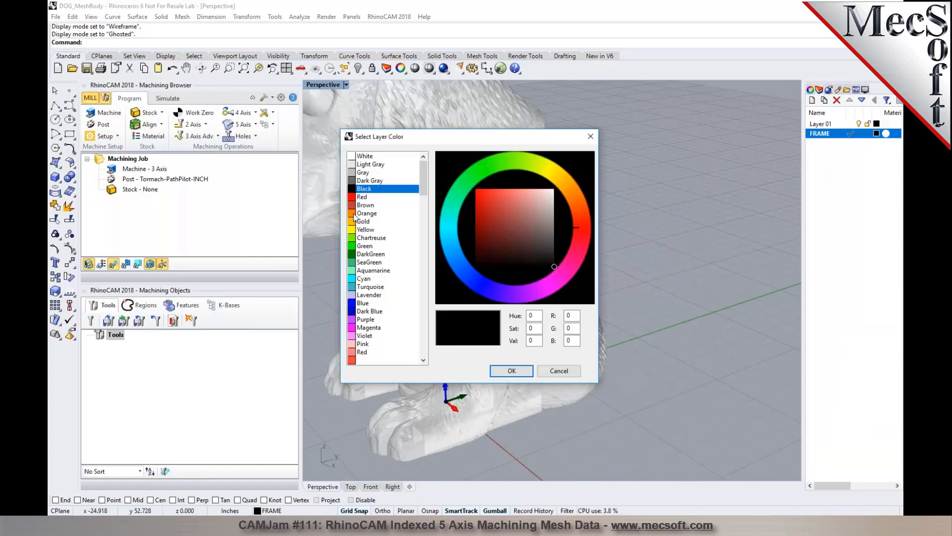
{"action": "left_click", "coordinate": [362, 197]}
{"action": "left_click", "coordinate": [511, 371]}
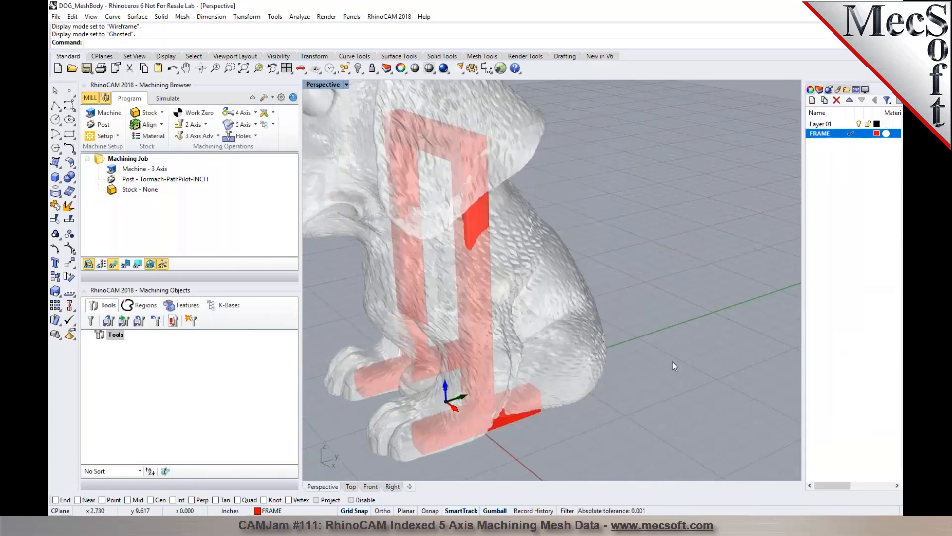
{"action": "scroll", "coordinate": [661, 330], "scroll_direction": "down", "scroll_amount": 5}
{"action": "right_click_drag", "start_coordinate": [601, 315], "coordinate": [530, 342]}
{"action": "scroll", "coordinate": [592, 364], "scroll_direction": "up", "scroll_amount": 5}
{"action": "scroll", "coordinate": [592, 364], "scroll_direction": "up", "scroll_amount": 2}
Close the RhinoCAM Machining Browser and Machining Objects browser to enlarge the modeling view
{"action": "left_click", "coordinate": [84, 86]}
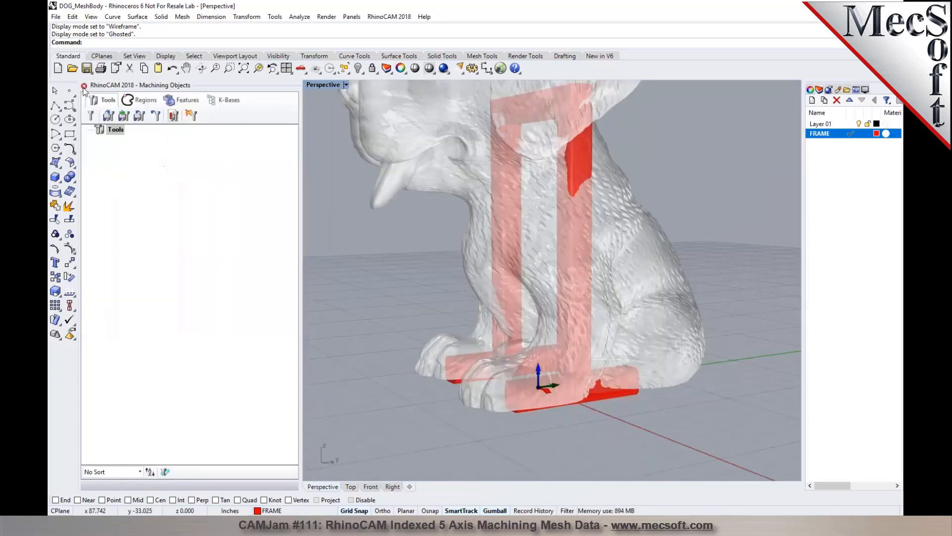
{"action": "left_click", "coordinate": [84, 86]}
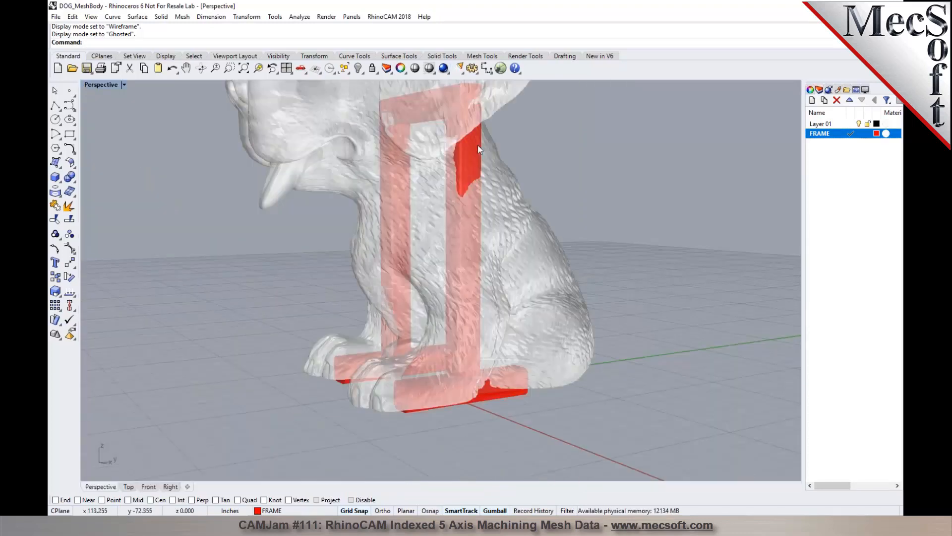
{"action": "right_click_drag", "start_coordinate": [482, 173], "coordinate": [490, 205]}
{"action": "left_click", "coordinate": [389, 17]}
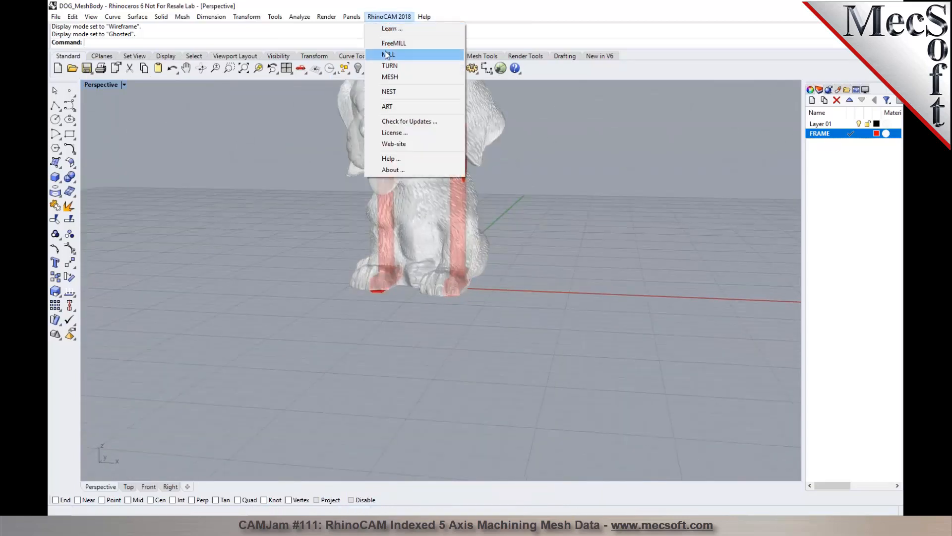
{"action": "left_click", "coordinate": [388, 91]}
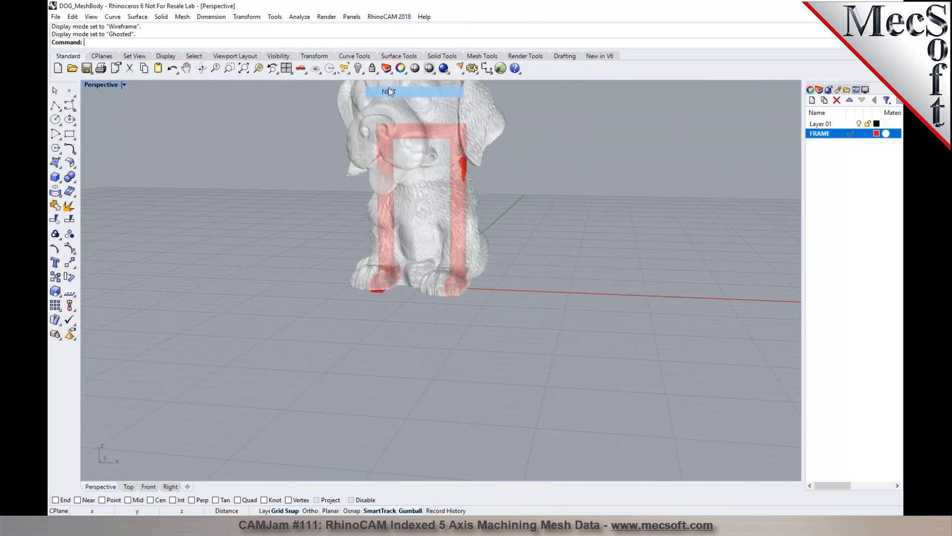
{"action": "left_click", "coordinate": [84, 86]}
Open the RhinoCAM MESH module and turn the Perspective view toward the dog's front
{"action": "left_click", "coordinate": [384, 16]}
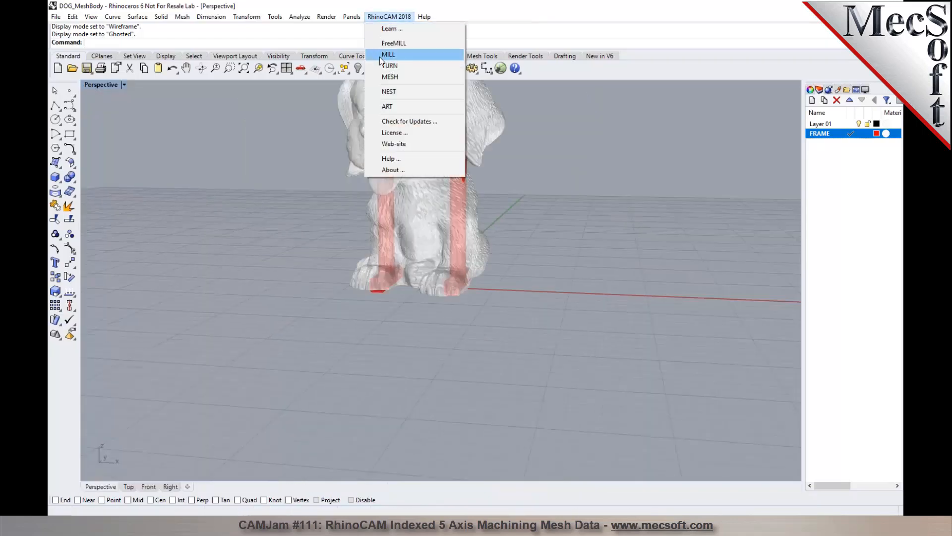
{"action": "left_click", "coordinate": [377, 77]}
{"action": "right_click_drag", "start_coordinate": [516, 265], "coordinate": [550, 258]}
Switch to the four-viewport layout and fit the dog and frame in all views
{"action": "left_click", "coordinate": [287, 68]}
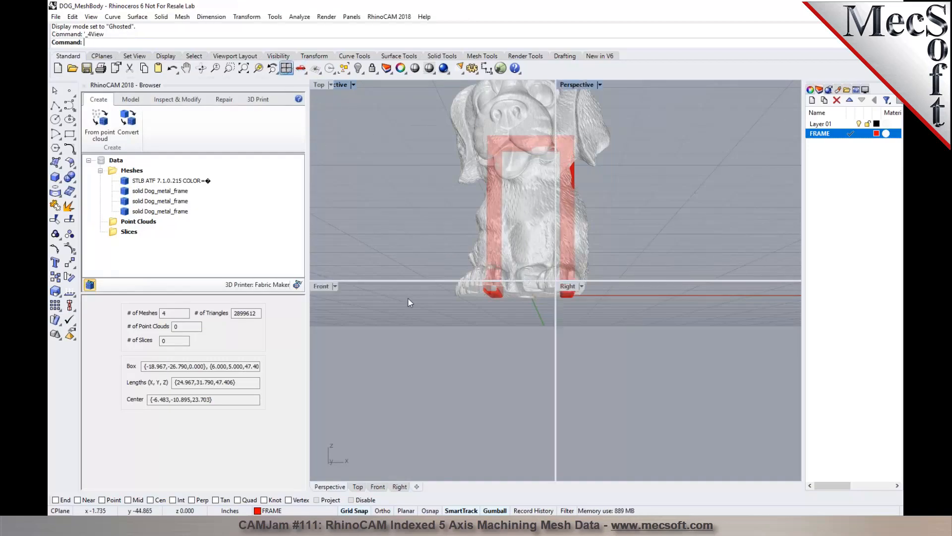
{"action": "key", "text": "ctrl+shift+e"}
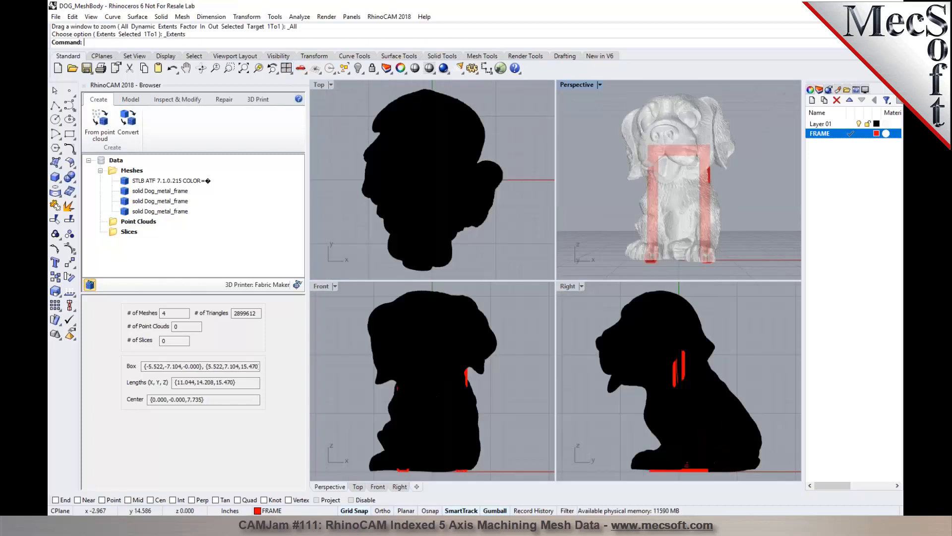
{"action": "scroll", "coordinate": [444, 359], "scroll_direction": "down", "scroll_amount": 3}
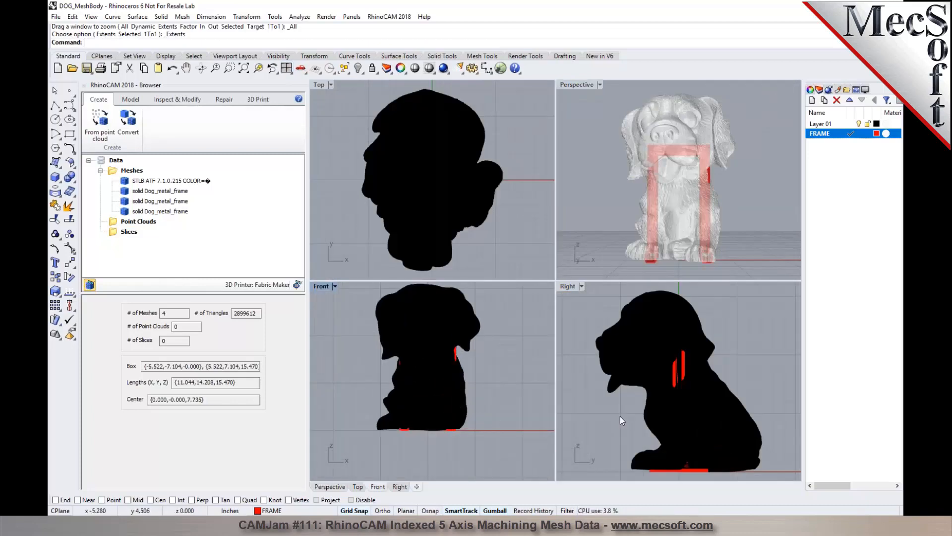
Select all objects on the FRAME layer to check the frame's position in the four views, clear the selection, and select the dog mesh
{"action": "right_click", "coordinate": [841, 134]}
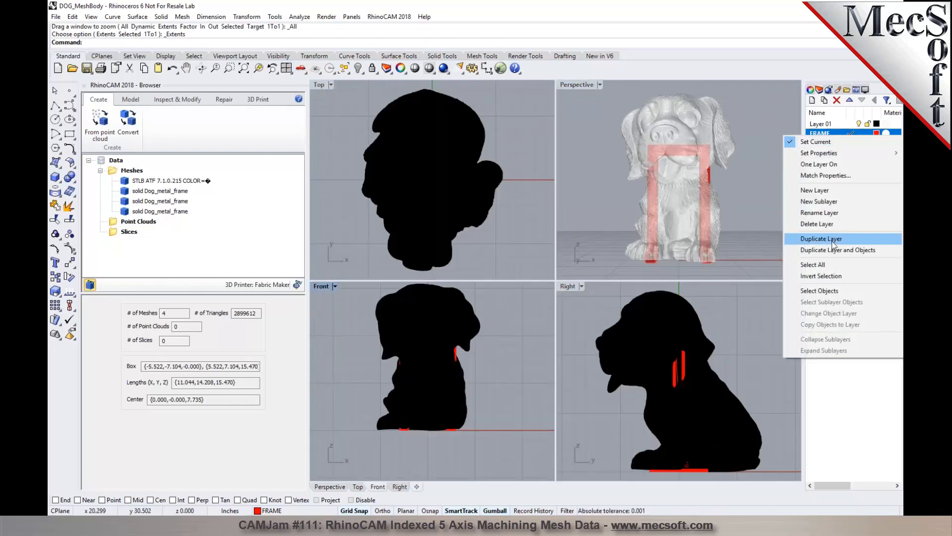
{"action": "left_click", "coordinate": [819, 291]}
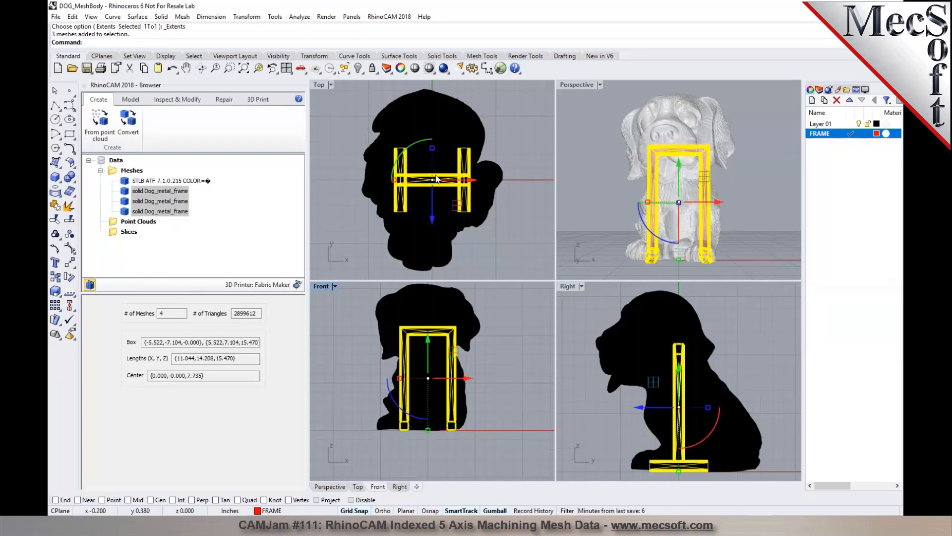
{"action": "left_click", "coordinate": [525, 254]}
{"action": "left_click", "coordinate": [453, 238]}
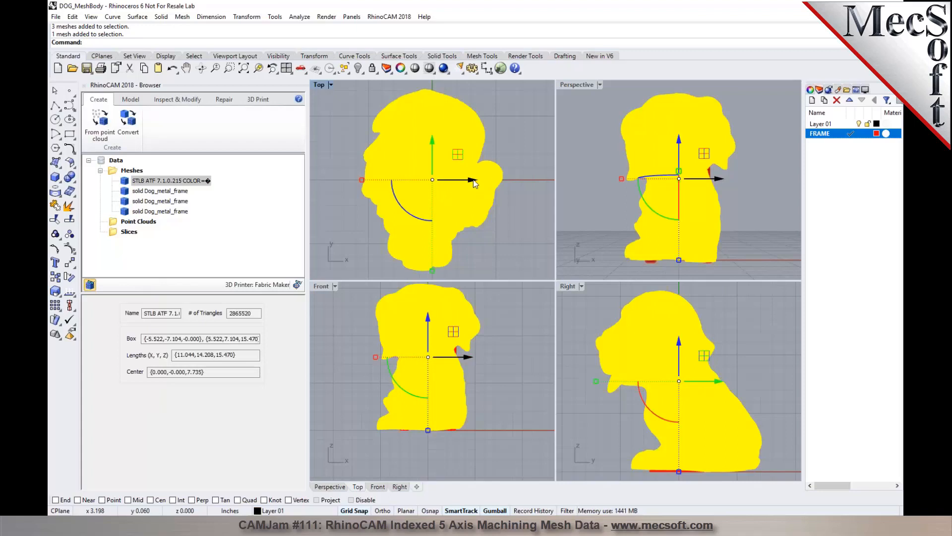
Set the Top view's display mode to Ghosted and clear the selection of the dog mesh
{"action": "left_click", "coordinate": [331, 85]}
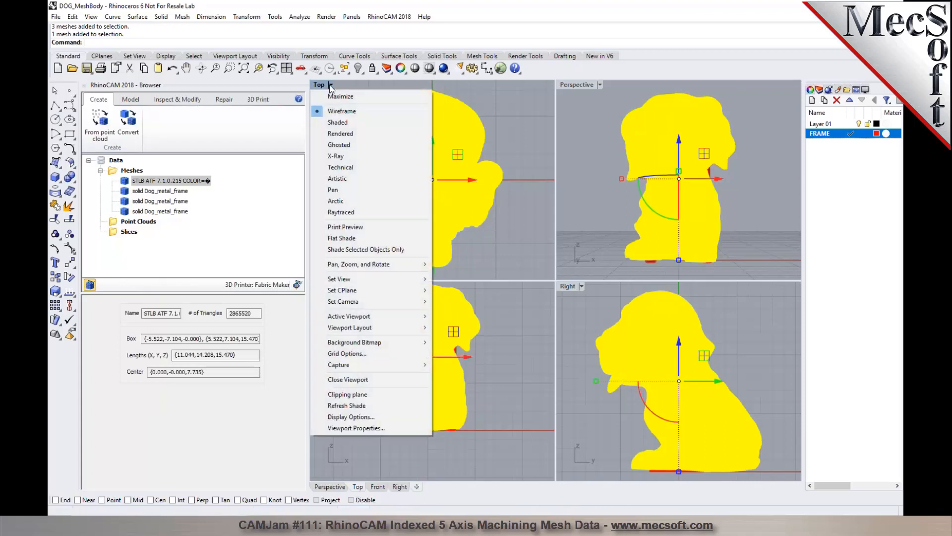
{"action": "left_click", "coordinate": [328, 144]}
{"action": "scroll", "coordinate": [437, 177], "scroll_direction": "up", "scroll_amount": 2}
{"action": "scroll", "coordinate": [438, 177], "scroll_direction": "down", "scroll_amount": 2}
{"action": "left_click", "coordinate": [356, 133]}
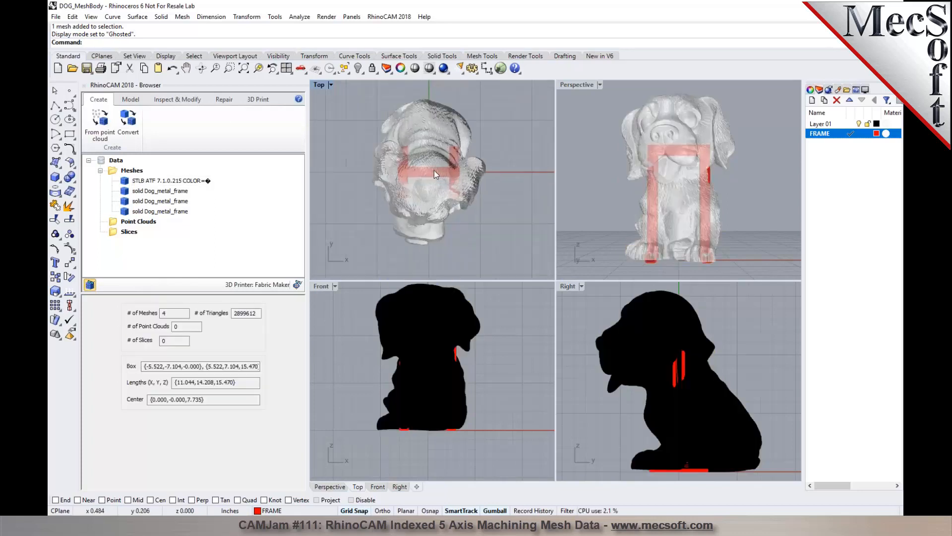
{"action": "left_click", "coordinate": [432, 249]}
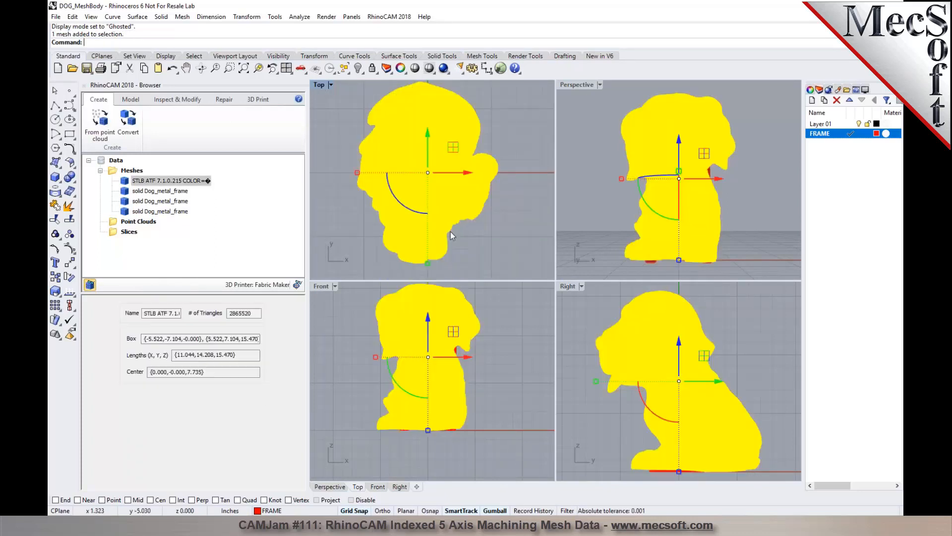
{"action": "left_click", "coordinate": [513, 236]}
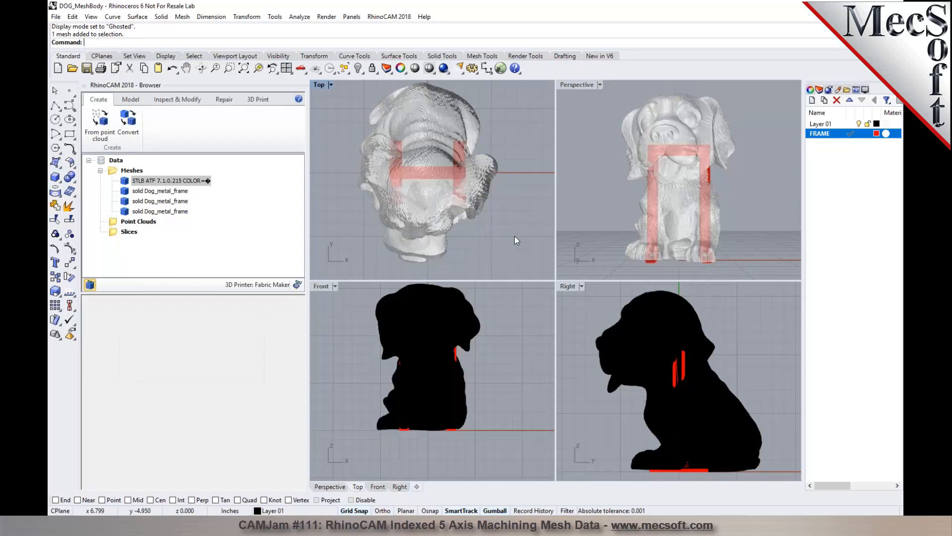
Select all objects on the FRAME layer, examine the frame's legs and feet in the Perspective view, and clear the selection
{"action": "right_click", "coordinate": [830, 133]}
{"action": "left_click", "coordinate": [826, 293]}
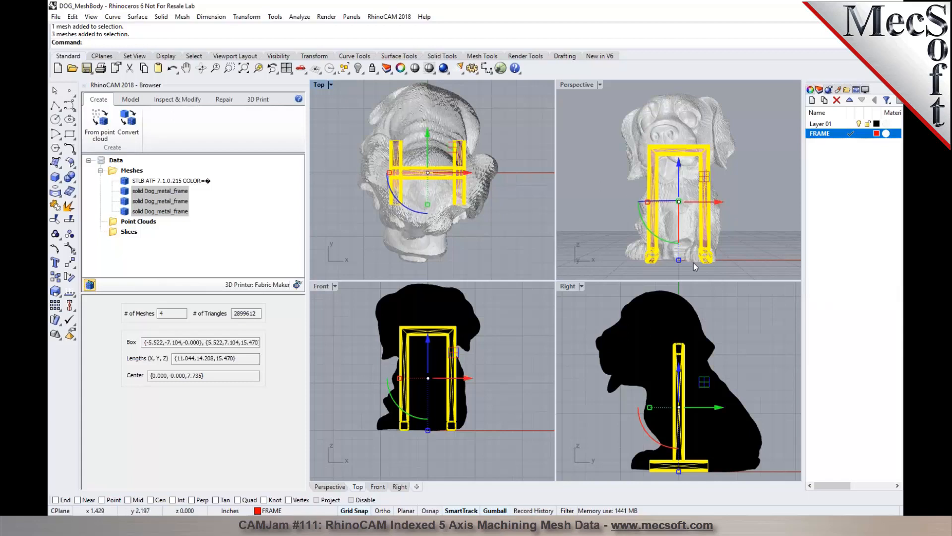
{"action": "scroll", "coordinate": [678, 238], "scroll_direction": "up", "scroll_amount": 5}
{"action": "right_click_drag", "start_coordinate": [678, 238], "coordinate": [630, 199]}
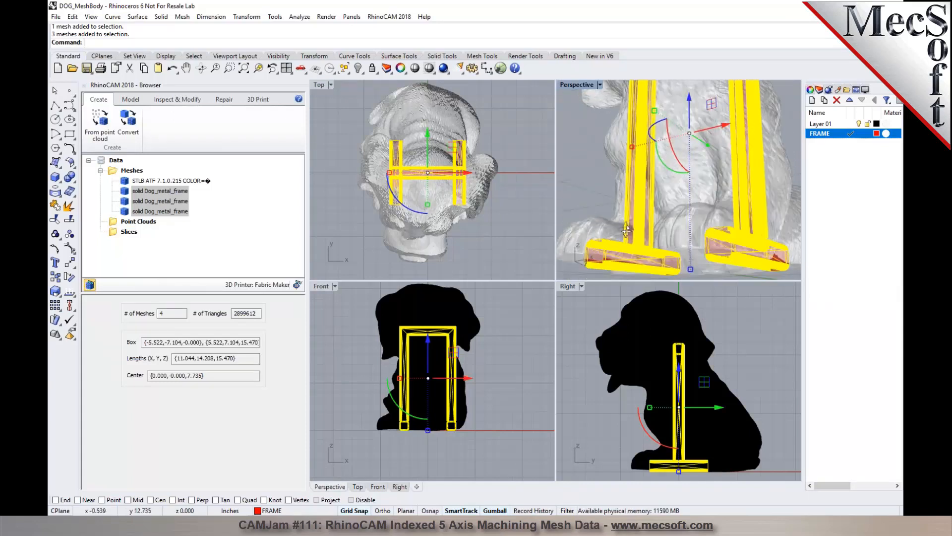
{"action": "scroll", "coordinate": [620, 190], "scroll_direction": "down", "scroll_amount": 4}
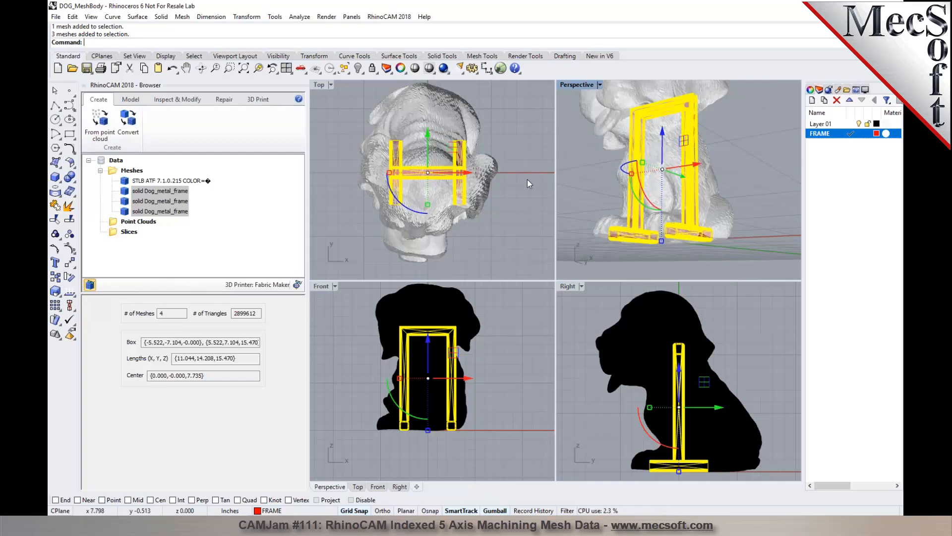
{"action": "left_click", "coordinate": [577, 180]}
{"action": "right_click_drag", "start_coordinate": [578, 176], "coordinate": [611, 190]}
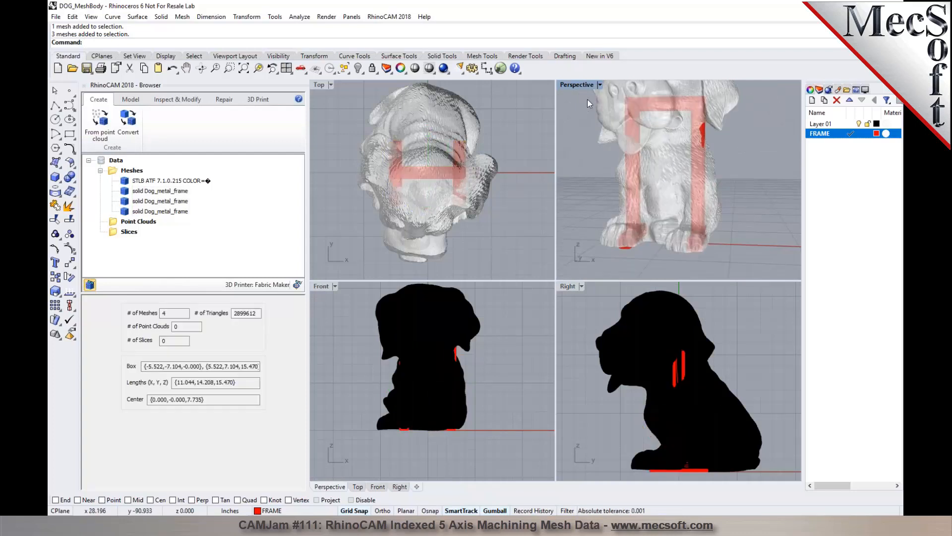
Maximize the Perspective view and show the whole dog with its frame at a three-quarter angle
{"action": "left_click", "coordinate": [599, 86]}
{"action": "left_click", "coordinate": [637, 394]}
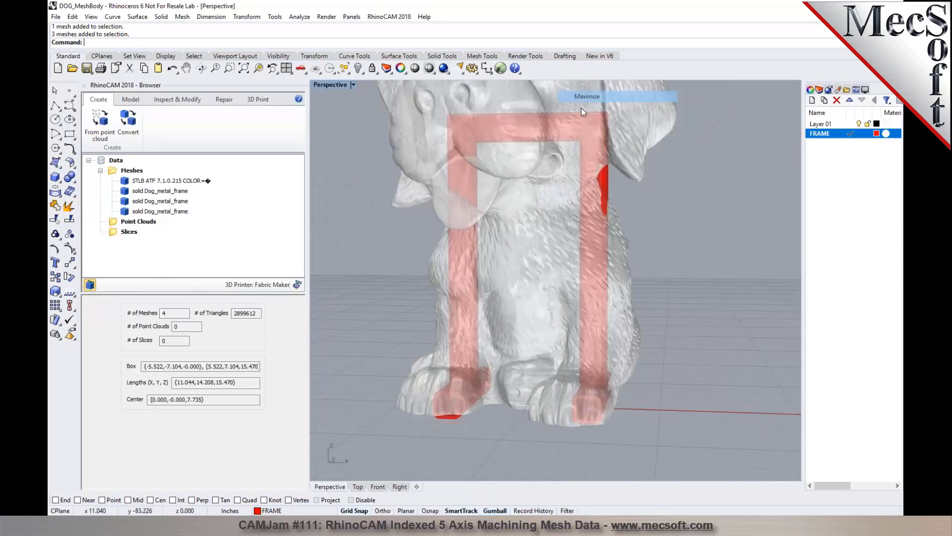
{"action": "right_click_drag", "start_coordinate": [505, 209], "coordinate": [604, 227]}
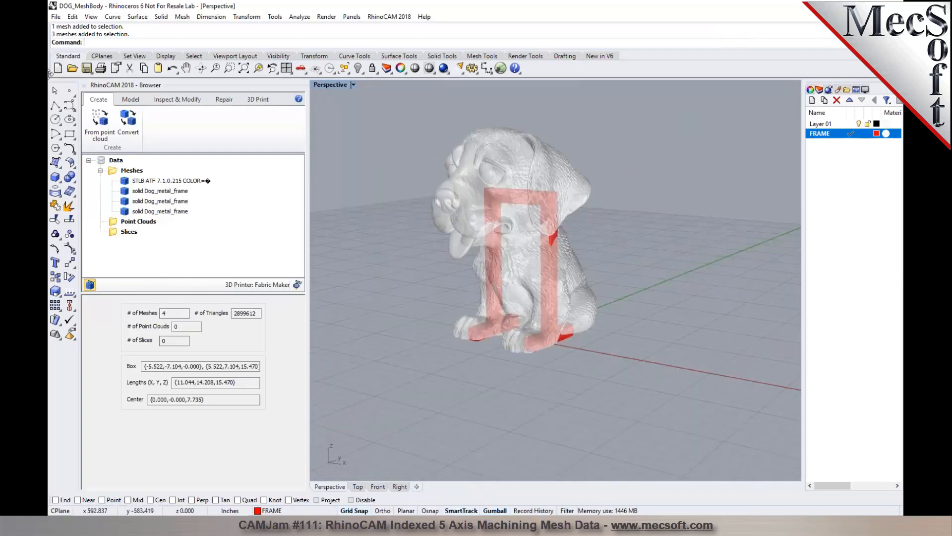
Copy the project folder's path from File Explorer and save the Rhino model in that folder as DOG_MeshBody-1.3dm
{"action": "key", "text": "alt+Tab"}
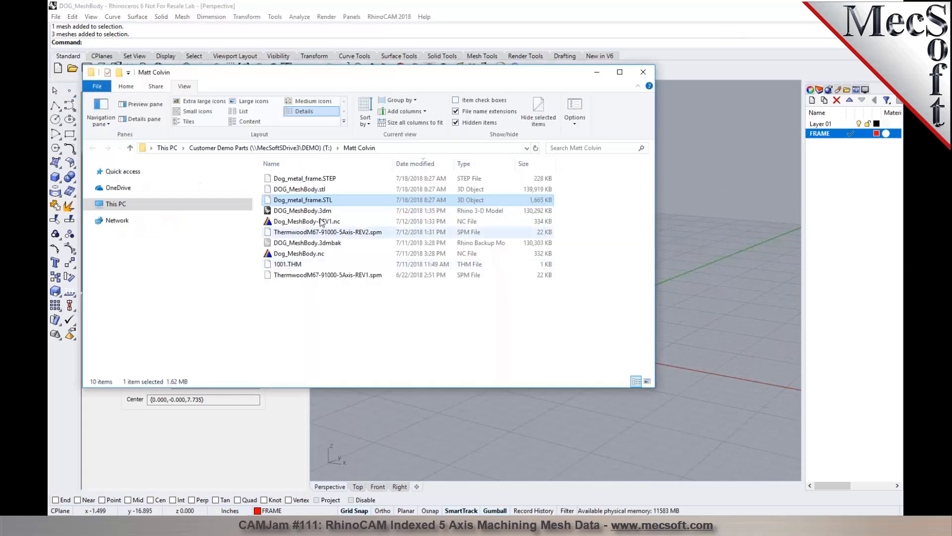
{"action": "left_click", "coordinate": [380, 147]}
{"action": "key", "text": "ctrl+c"}
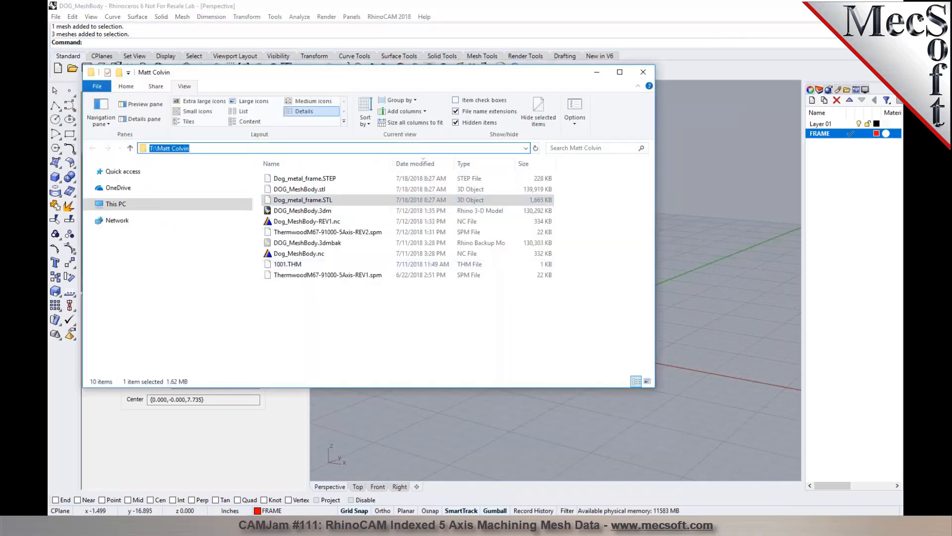
{"action": "left_click", "coordinate": [597, 72]}
{"action": "left_click", "coordinate": [86, 68]}
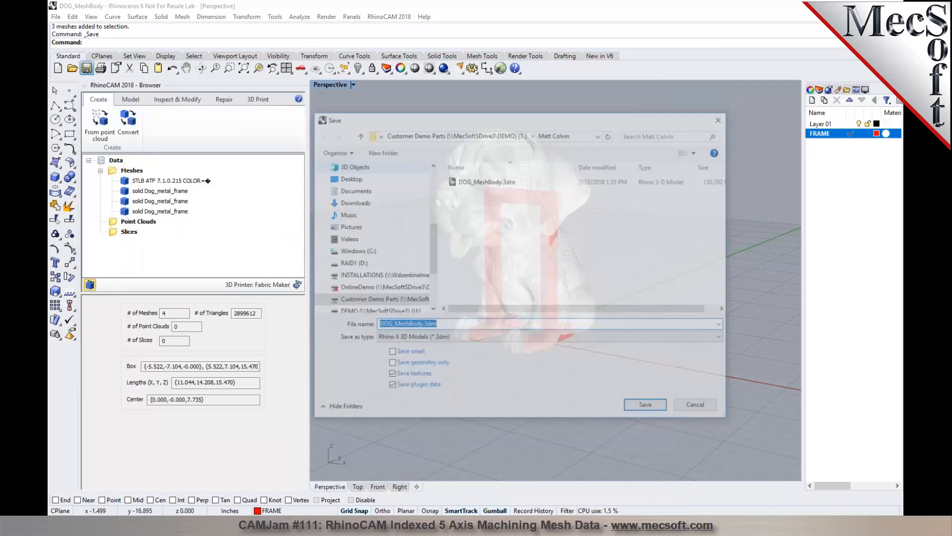
{"action": "key", "text": "ctrl+v"}
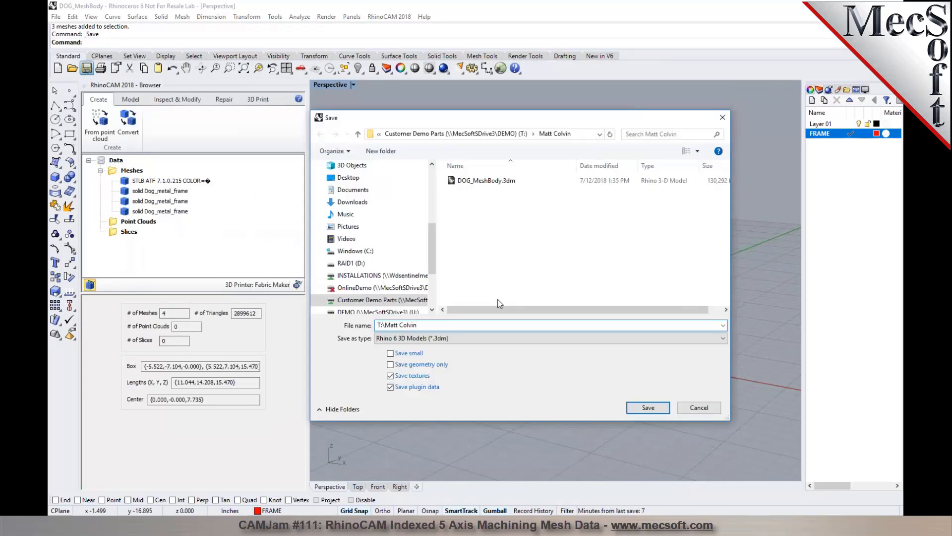
{"action": "left_click", "coordinate": [490, 185]}
{"action": "left_click", "coordinate": [419, 325]}
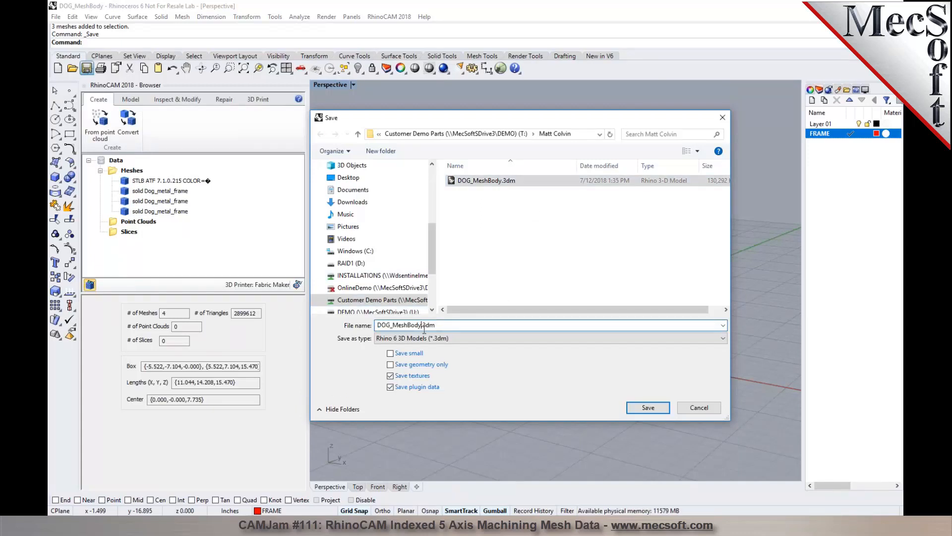
{"action": "key", "text": "Return"}
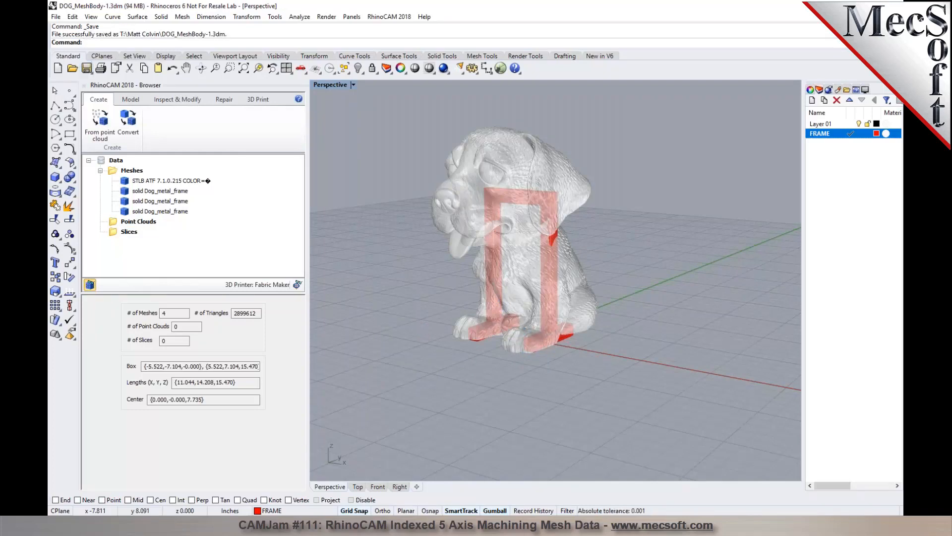
Examine how the metal frame sits inside the dog from the front and the side in the Perspective view
{"action": "right_click_drag", "start_coordinate": [478, 284], "coordinate": [524, 257]}
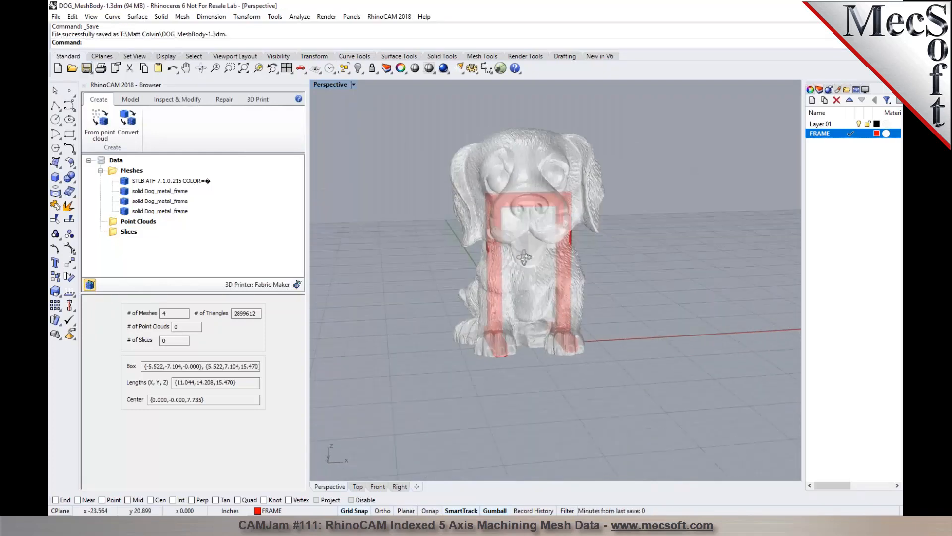
{"action": "scroll", "coordinate": [524, 257], "scroll_direction": "up", "scroll_amount": 3}
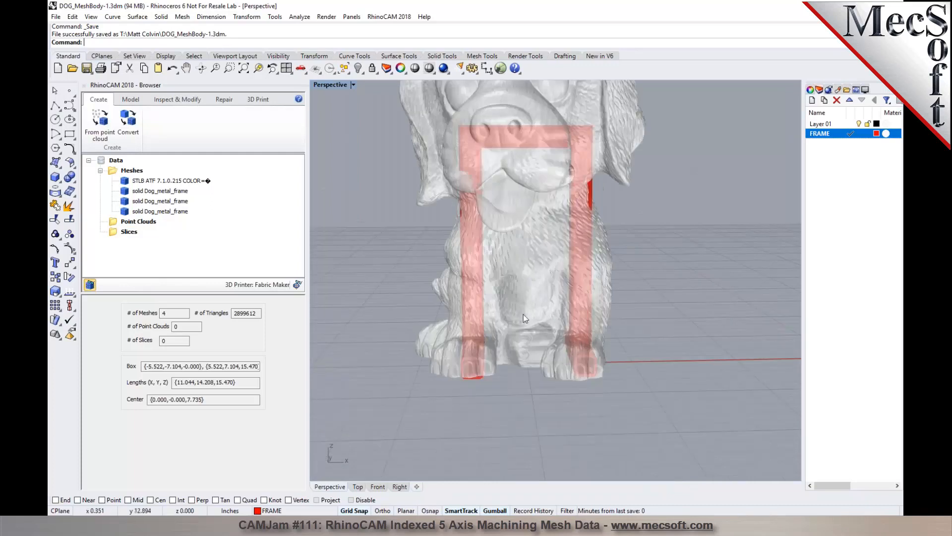
{"action": "left_click", "coordinate": [526, 246]}
{"action": "left_click", "coordinate": [677, 327]}
{"action": "right_click_drag", "start_coordinate": [677, 327], "coordinate": [614, 283]}
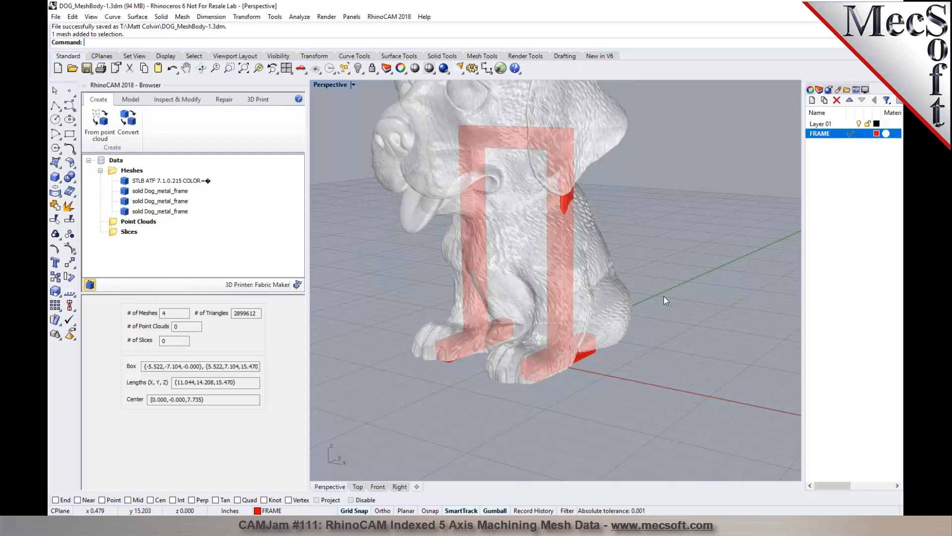
{"action": "left_click", "coordinate": [790, 14]}
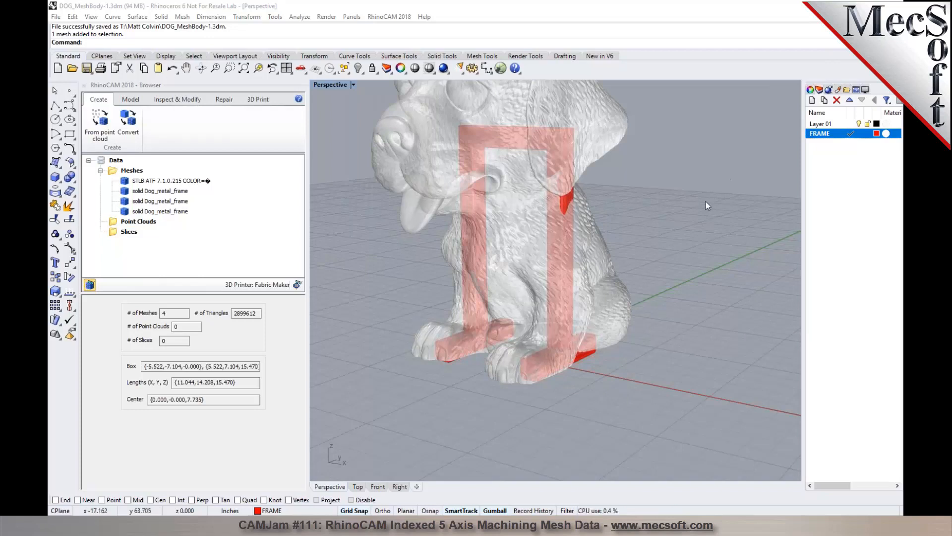
{"action": "right_click_drag", "start_coordinate": [651, 222], "coordinate": [550, 204]}
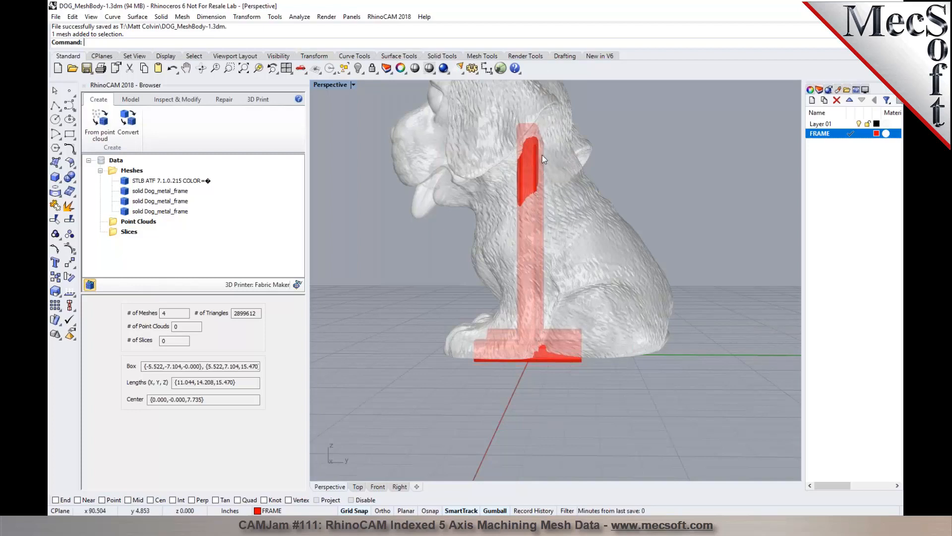
Show the Right view in Ghosted display mode and check the dog mesh against the frame by selecting and deselecting it
{"action": "left_click", "coordinate": [399, 487]}
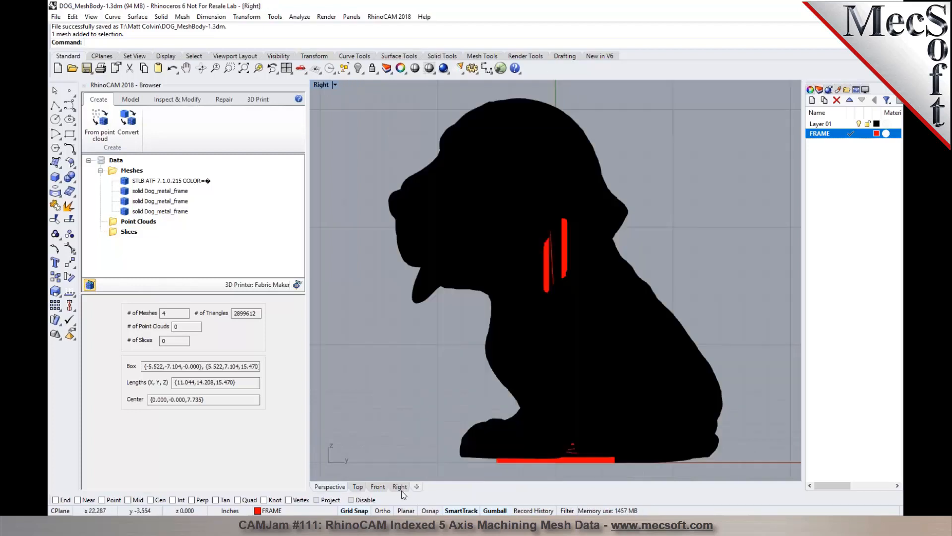
{"action": "left_click", "coordinate": [334, 87]}
{"action": "left_click", "coordinate": [339, 145]}
{"action": "scroll", "coordinate": [475, 117], "scroll_direction": "down", "scroll_amount": 3}
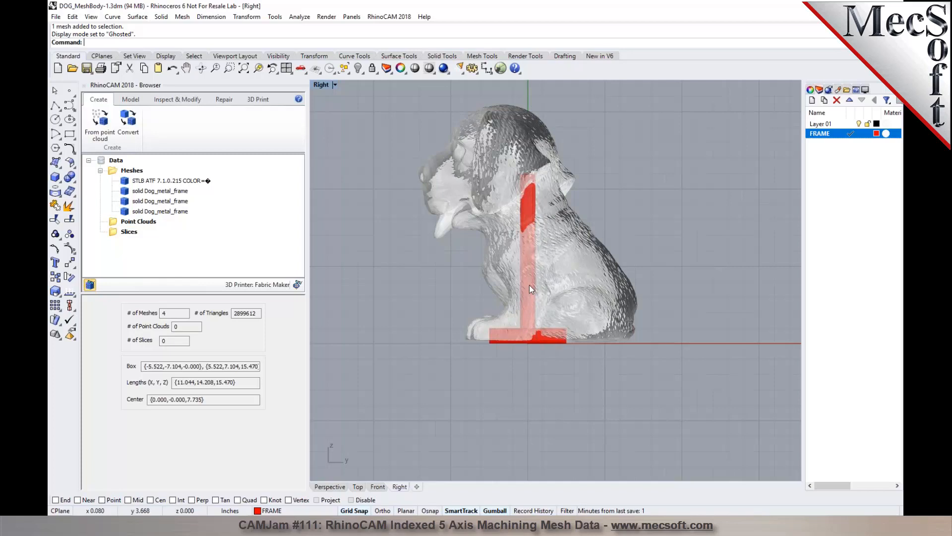
{"action": "left_click", "coordinate": [572, 244]}
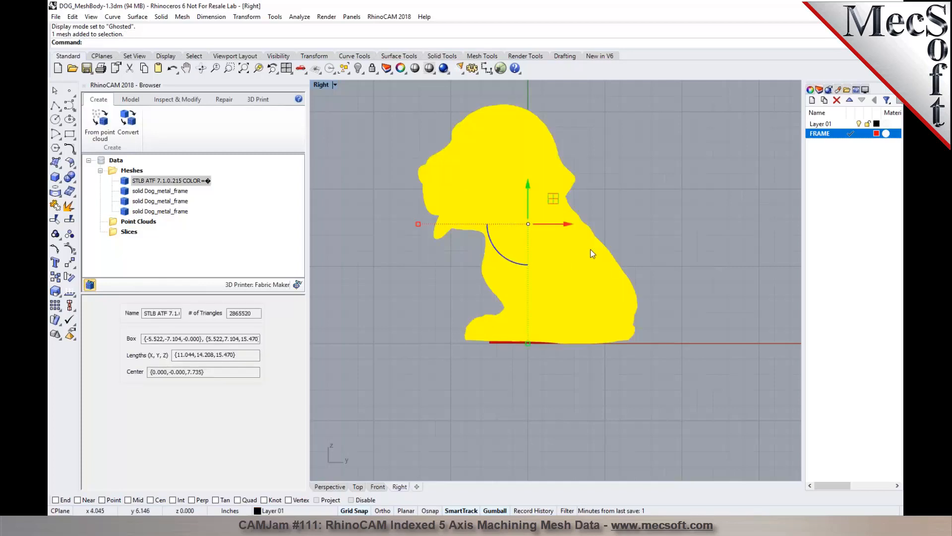
{"action": "left_click", "coordinate": [639, 236]}
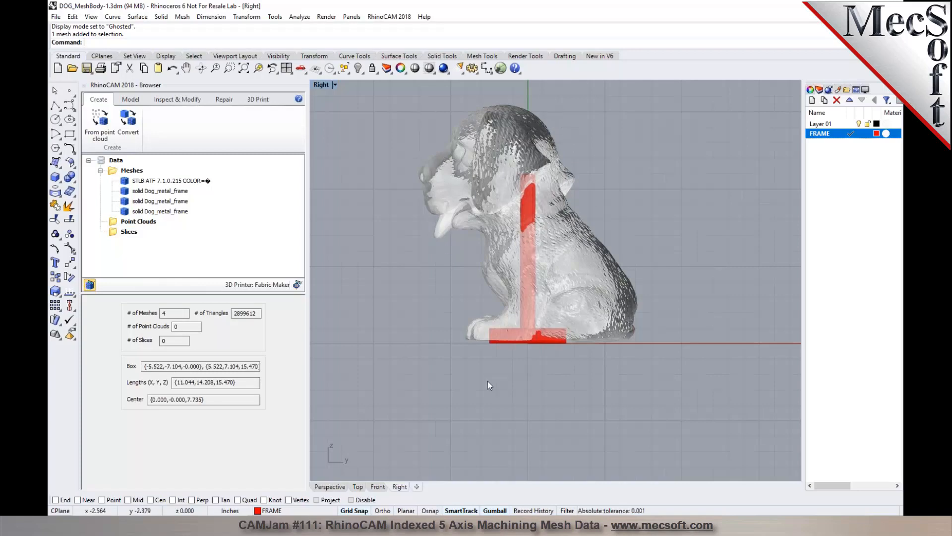
Bring up the mesh modeling commands and return to the four-viewport layout with the whole dog visible in the Right view
{"action": "left_click", "coordinate": [131, 99]}
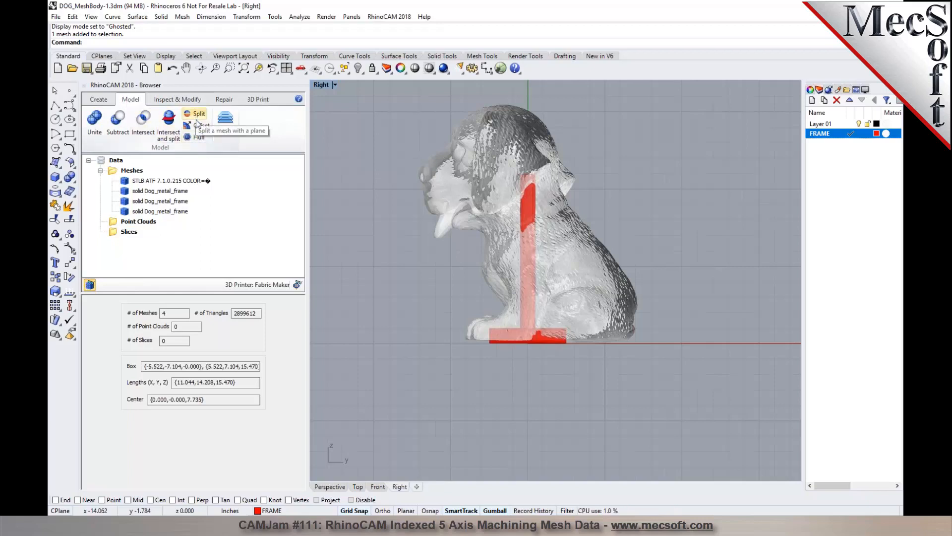
{"action": "left_click", "coordinate": [287, 68]}
{"action": "scroll", "coordinate": [388, 343], "scroll_direction": "up", "scroll_amount": 2}
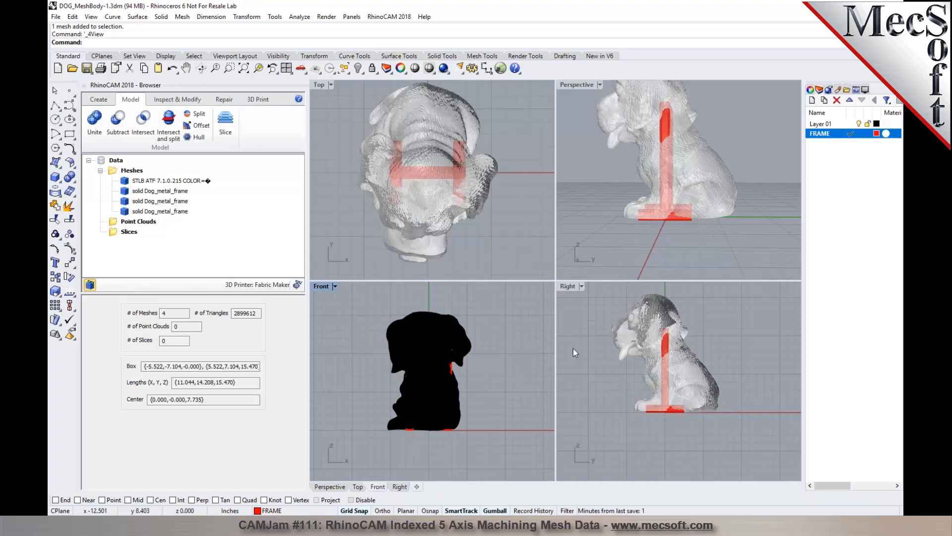
{"action": "scroll", "coordinate": [587, 358], "scroll_direction": "down", "scroll_amount": 2}
{"action": "scroll", "coordinate": [587, 358], "scroll_direction": "up", "scroll_amount": 3}
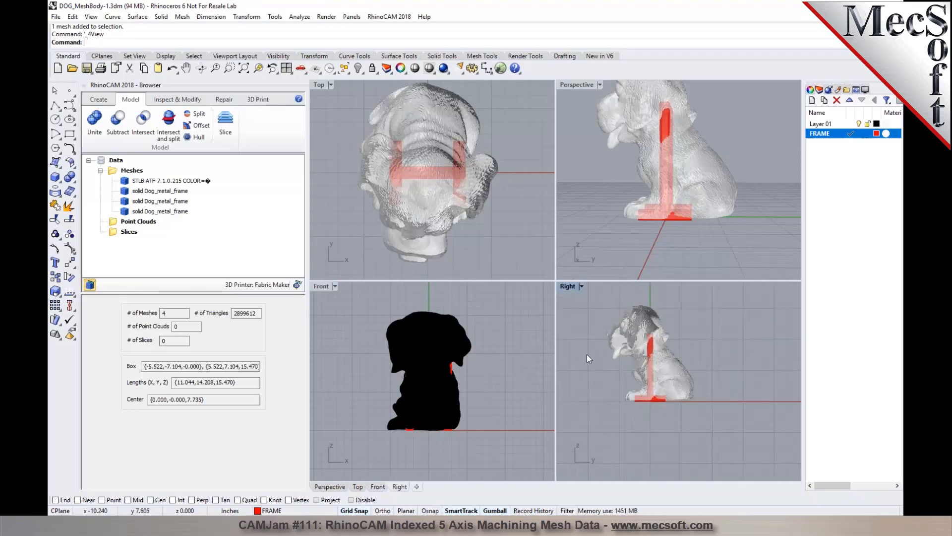
{"action": "scroll", "coordinate": [588, 358], "scroll_direction": "down", "scroll_amount": 1}
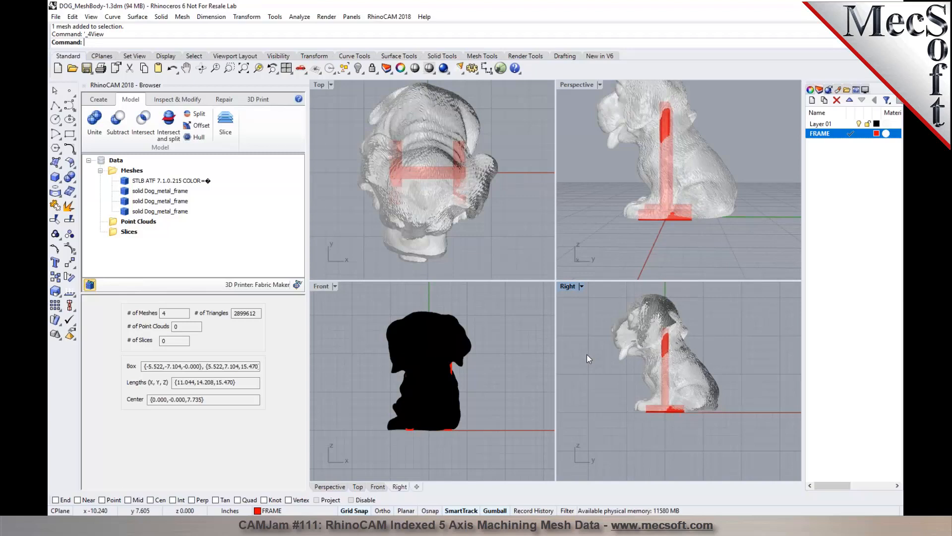
{"action": "left_click", "coordinate": [197, 116]}
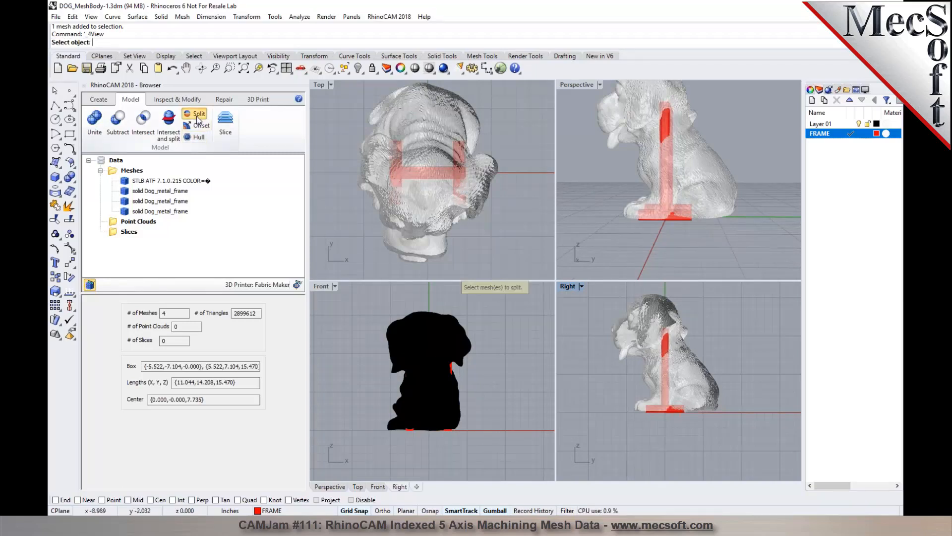
{"action": "left_click", "coordinate": [699, 369]}
{"action": "key", "text": "Return"}
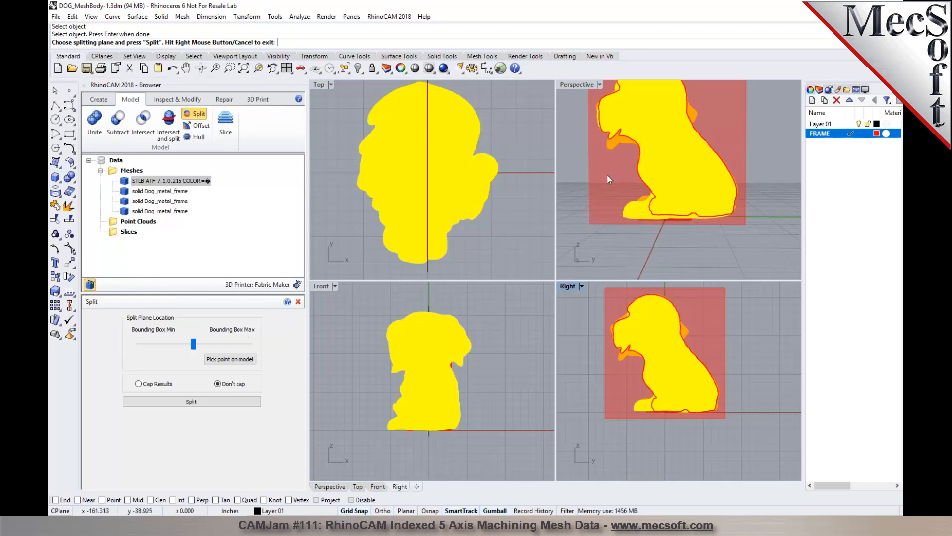
{"action": "right_click_drag", "start_coordinate": [607, 199], "coordinate": [673, 109]}
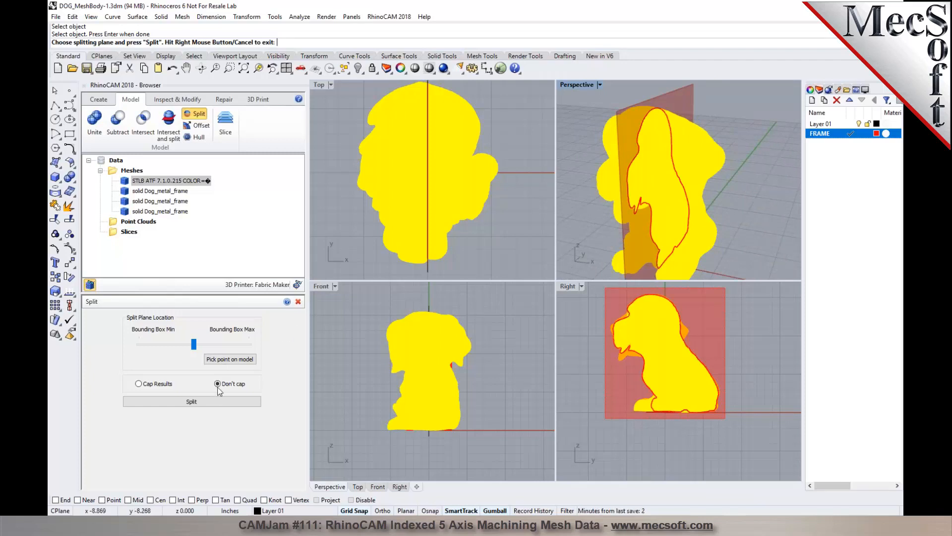
{"action": "left_click", "coordinate": [298, 302]}
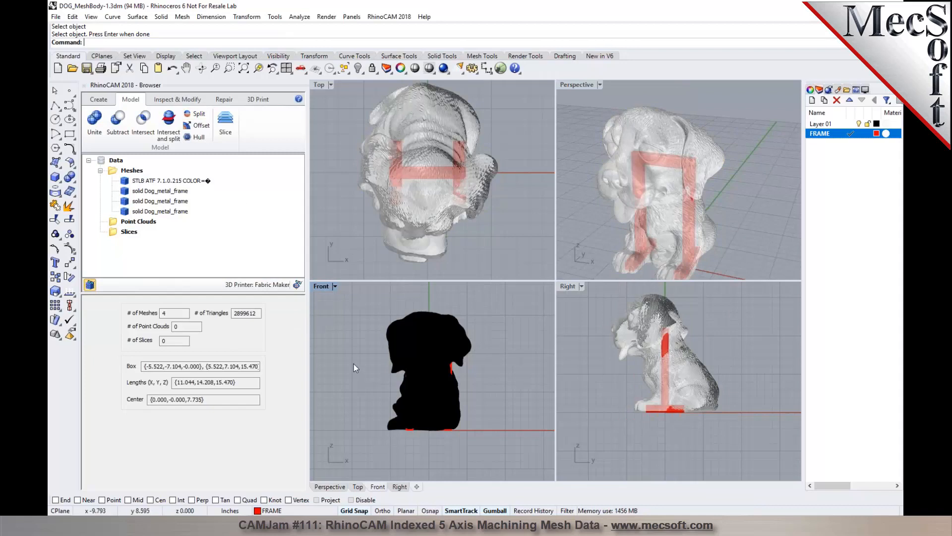
Start splitting the dog mesh with the Front-view plane and check the splitting plane's location in the Right view
{"action": "left_click", "coordinate": [198, 114]}
{"action": "left_click", "coordinate": [468, 325]}
{"action": "key", "text": "Return"}
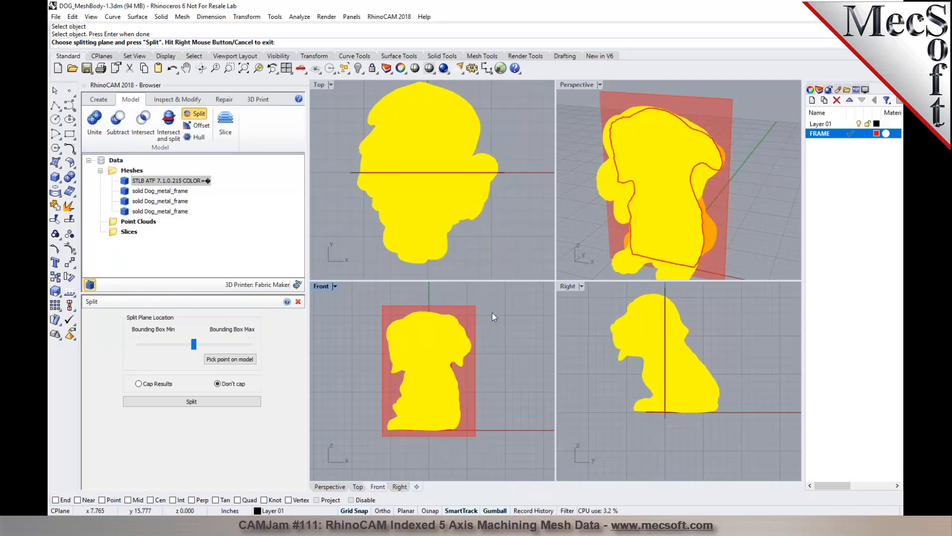
{"action": "scroll", "coordinate": [667, 375], "scroll_direction": "up", "scroll_amount": 5}
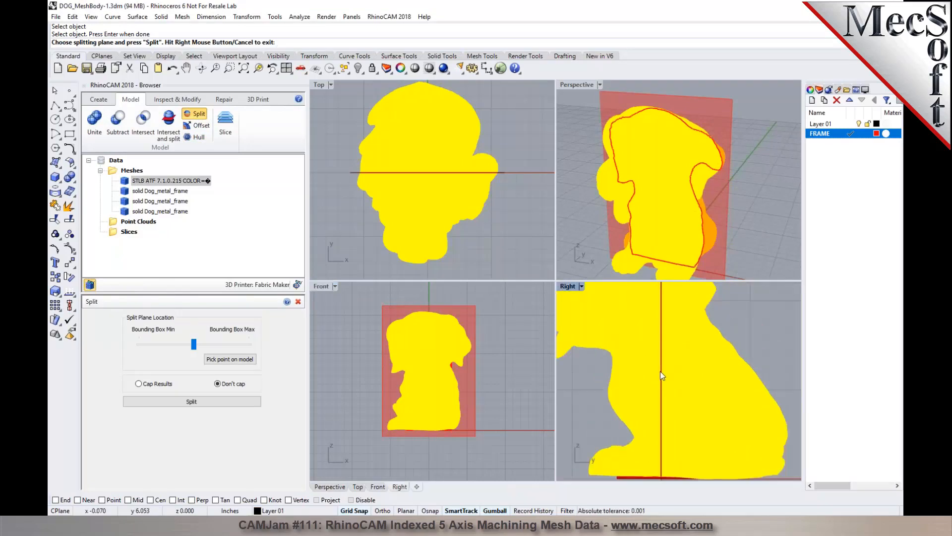
{"action": "scroll", "coordinate": [585, 320], "scroll_direction": "down", "scroll_amount": 6}
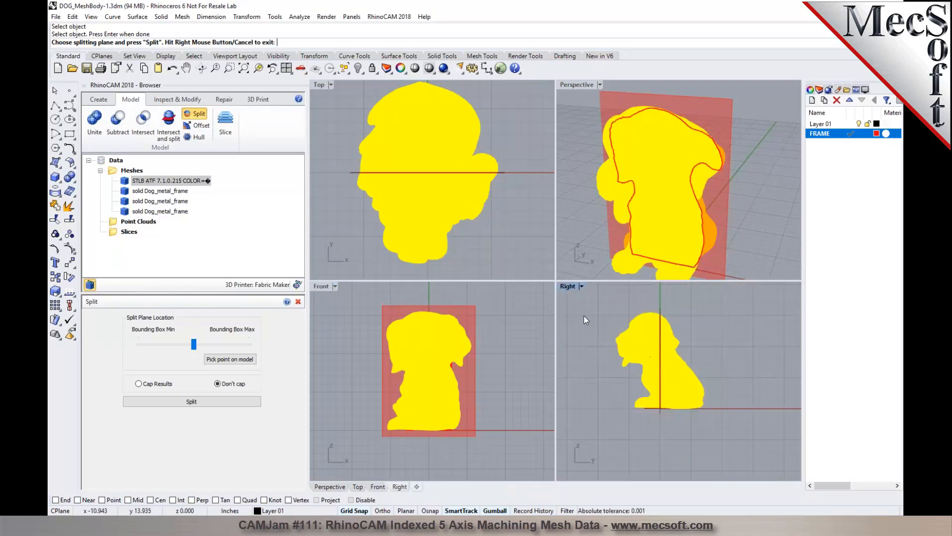
{"action": "left_click", "coordinate": [582, 286]}
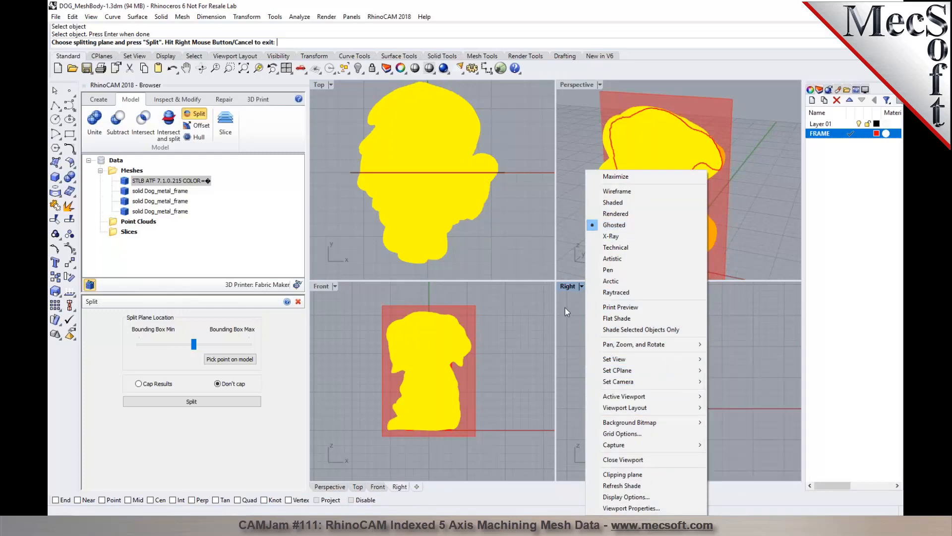
{"action": "left_click", "coordinate": [567, 286]}
{"action": "scroll", "coordinate": [662, 355], "scroll_direction": "up", "scroll_amount": 5}
{"action": "scroll", "coordinate": [666, 355], "scroll_direction": "up", "scroll_amount": 3}
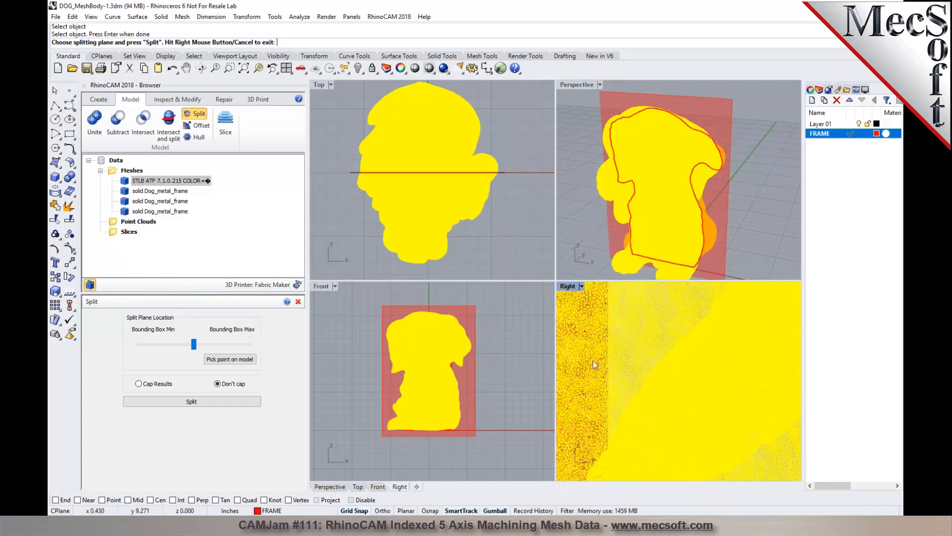
Shift the splitting plane slightly toward the bounding box minimum and split the dog mesh without capping it
{"action": "mouse_move", "coordinate": [195, 347]}
{"action": "left_mouse_down"}
{"action": "mouse_move", "coordinate": [205, 344]}
{"action": "mouse_move", "coordinate": [189, 340]}
{"action": "left_mouse_up"}
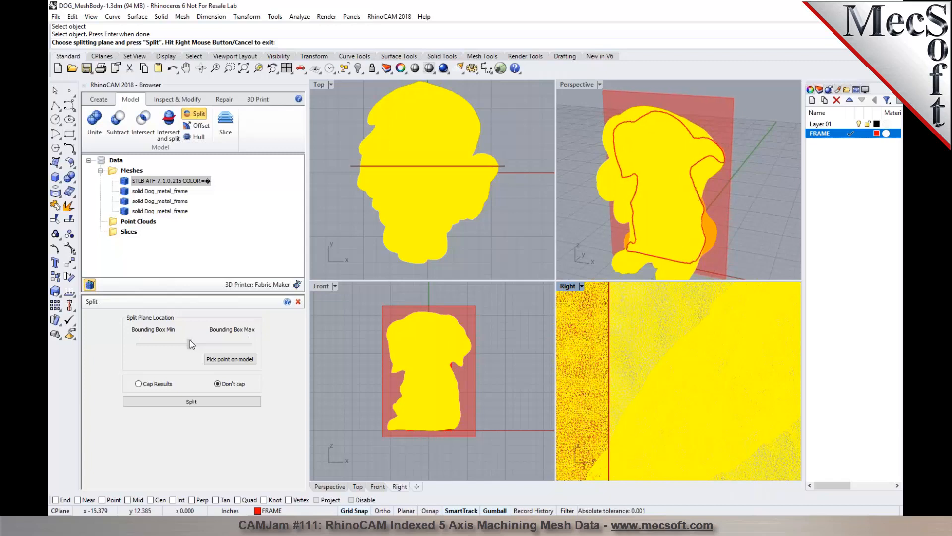
{"action": "left_click", "coordinate": [190, 343]}
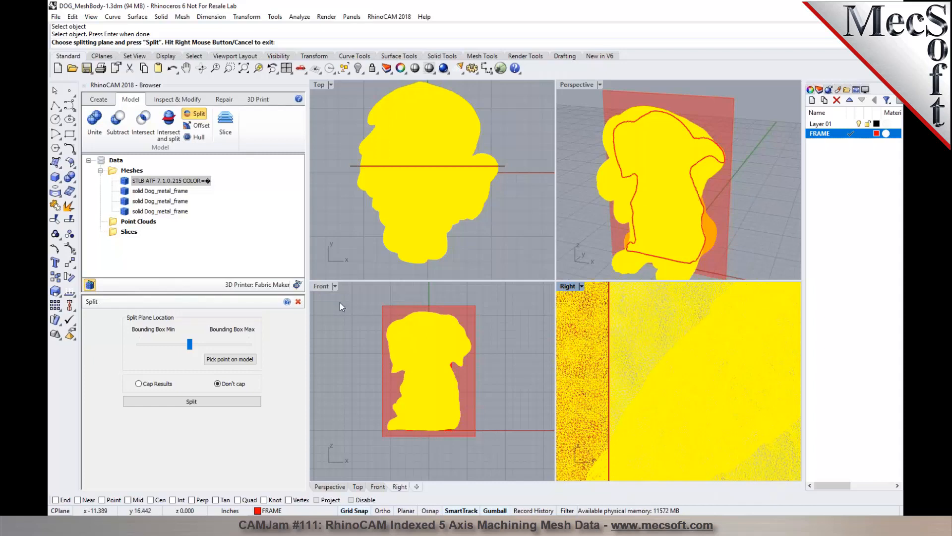
{"action": "left_click", "coordinate": [323, 289]}
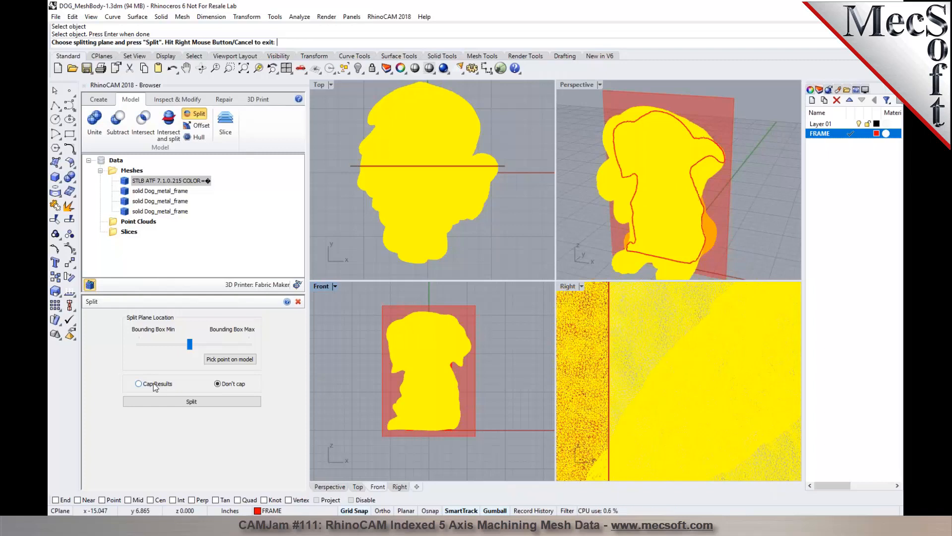
{"action": "left_click", "coordinate": [210, 401]}
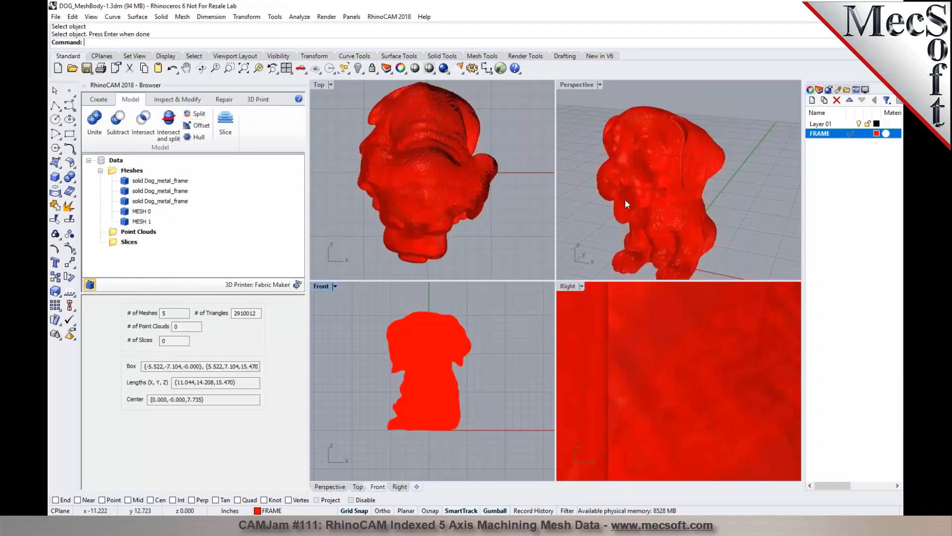
Maximize the Perspective view, add the layer Layer 02 and move the front half of the dog mesh onto it
{"action": "left_click", "coordinate": [601, 85]}
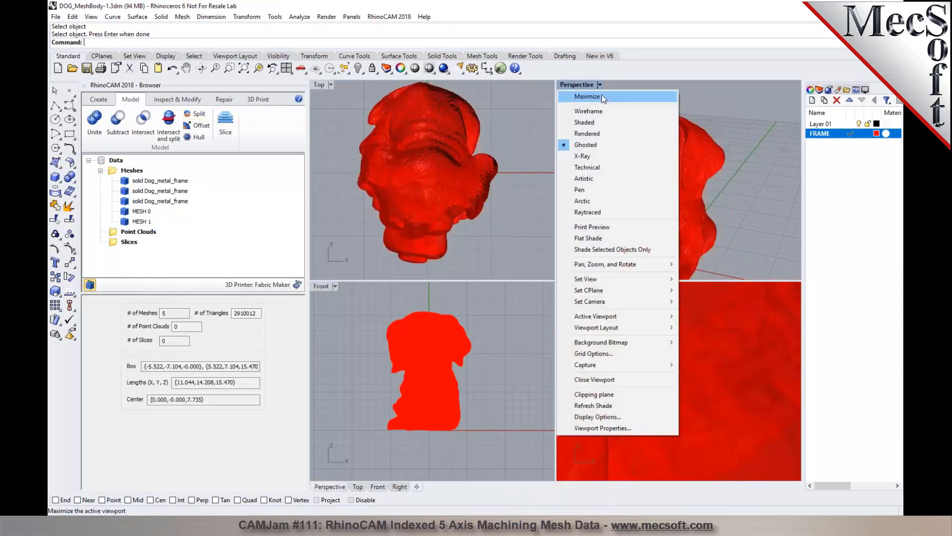
{"action": "left_click", "coordinate": [601, 96]}
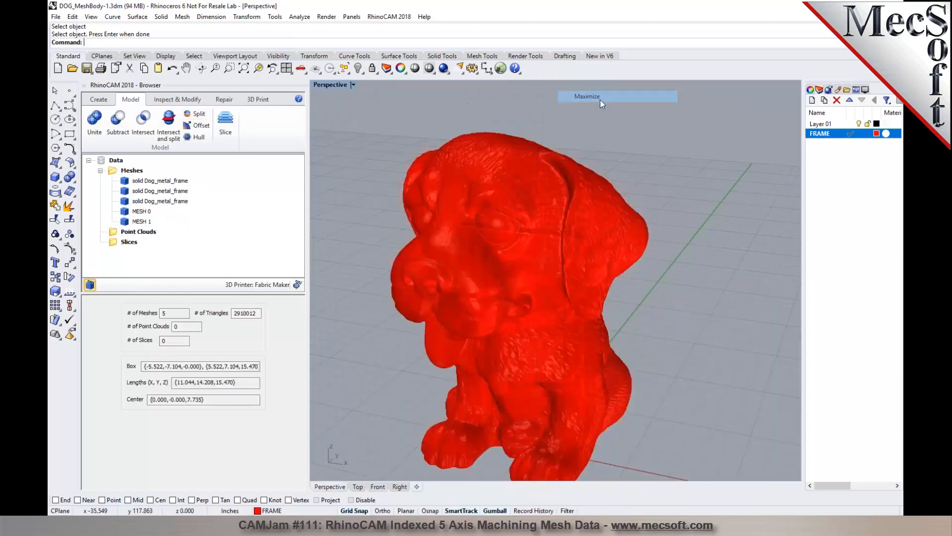
{"action": "left_click", "coordinate": [812, 100]}
{"action": "key", "text": "Return"}
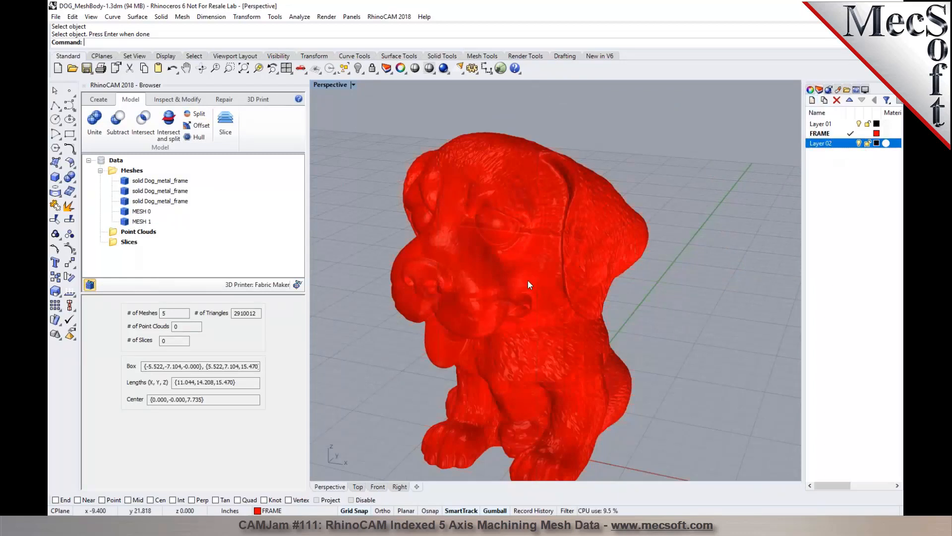
{"action": "left_click", "coordinate": [587, 283]}
{"action": "right_click_drag", "start_coordinate": [648, 356], "coordinate": [518, 348]}
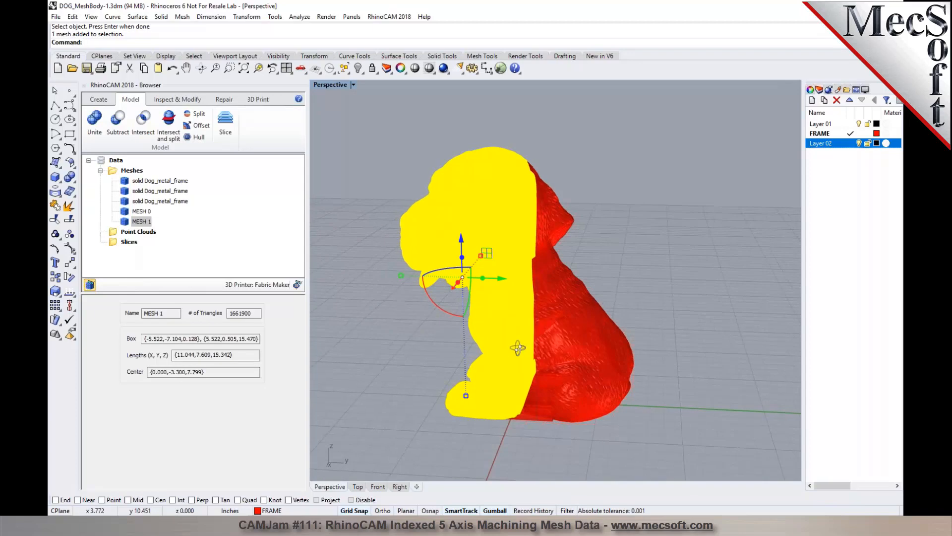
{"action": "right_click", "coordinate": [823, 143]}
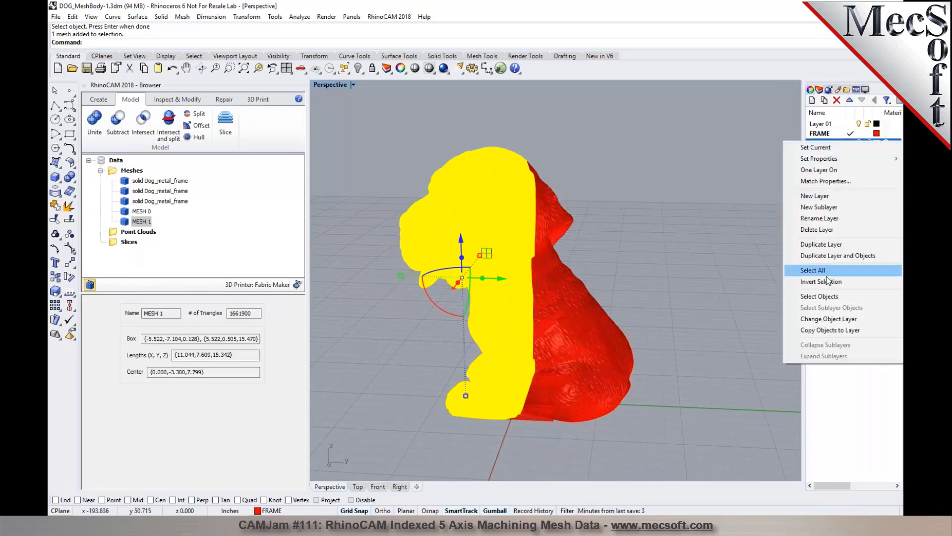
{"action": "left_click", "coordinate": [824, 319]}
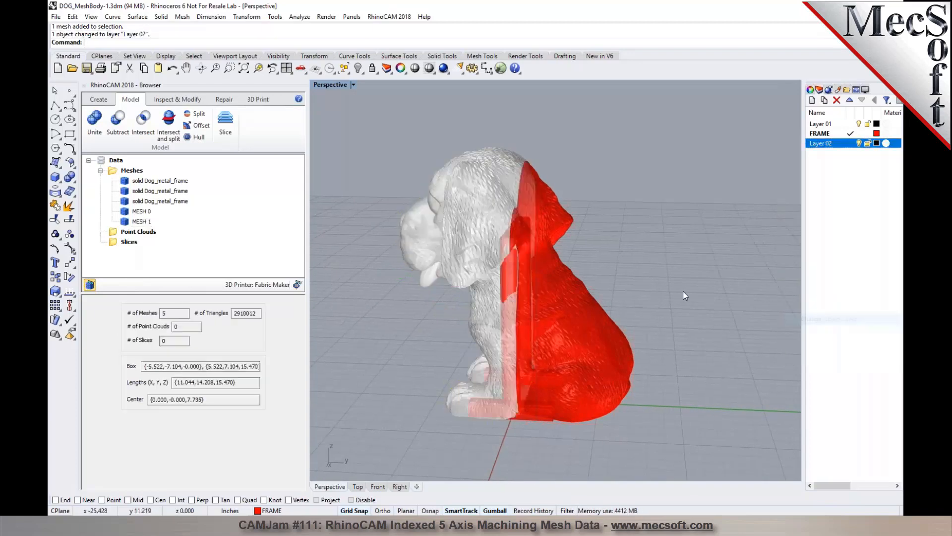
Add the layer Layer 03 and move the back half of the dog mesh onto it
{"action": "left_click", "coordinate": [571, 305]}
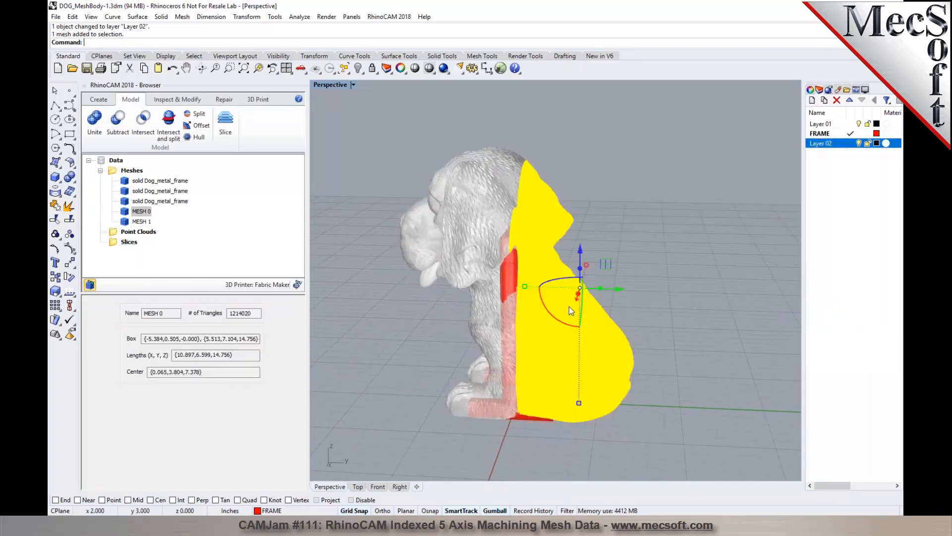
{"action": "left_click", "coordinate": [812, 100]}
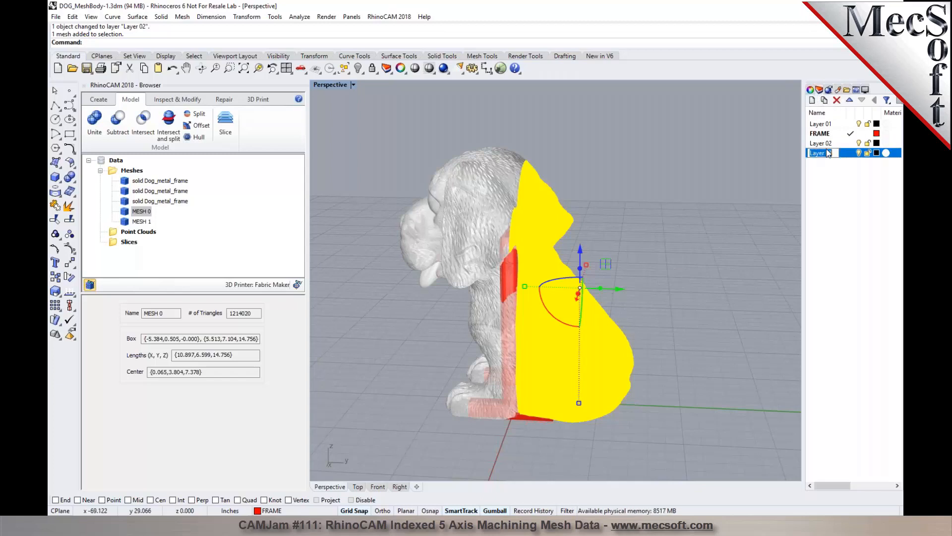
{"action": "left_click", "coordinate": [663, 212]}
{"action": "left_click", "coordinate": [578, 331]}
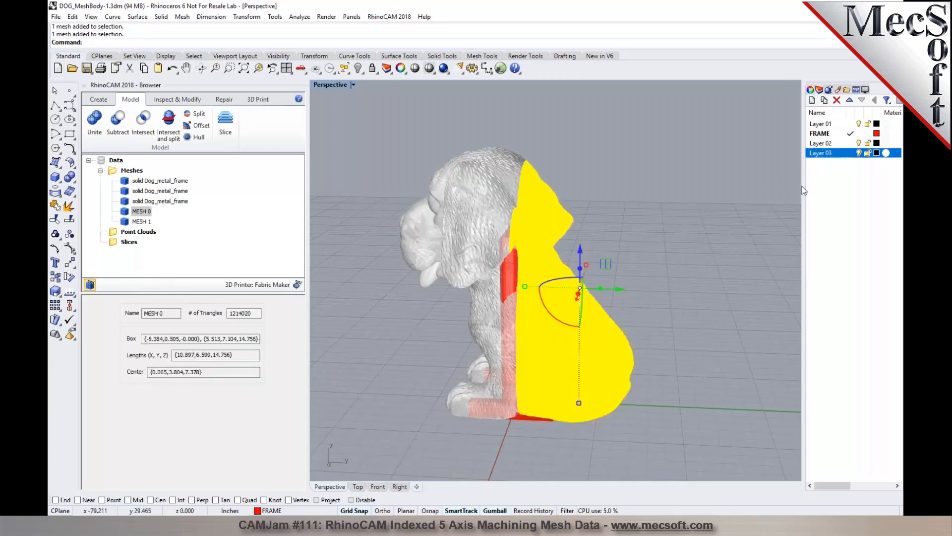
{"action": "right_click", "coordinate": [821, 153]}
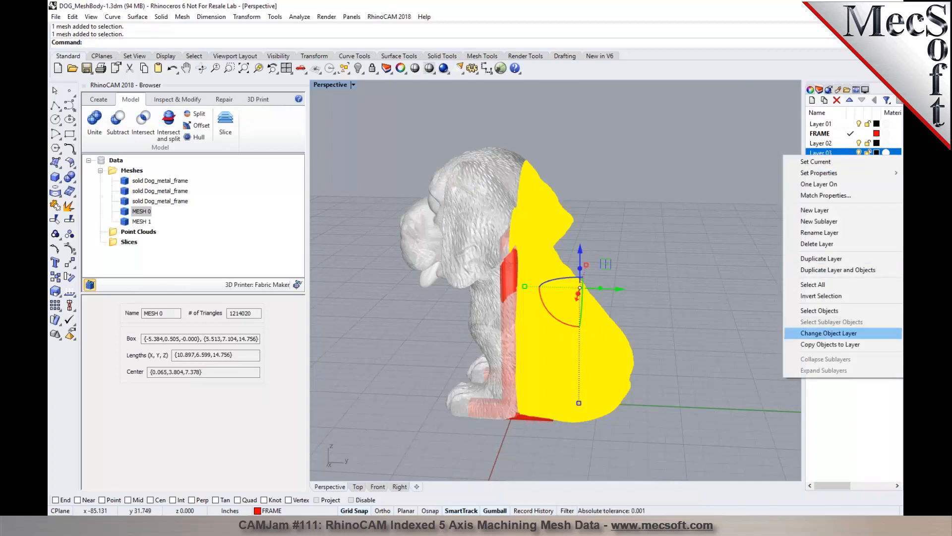
{"action": "left_click", "coordinate": [828, 333]}
{"action": "left_click", "coordinate": [658, 242]}
{"action": "mouse_move", "coordinate": [659, 242]}
{"action": "right_mouse_down"}
{"action": "mouse_move", "coordinate": [685, 246]}
{"action": "mouse_move", "coordinate": [653, 241]}
{"action": "right_mouse_up"}
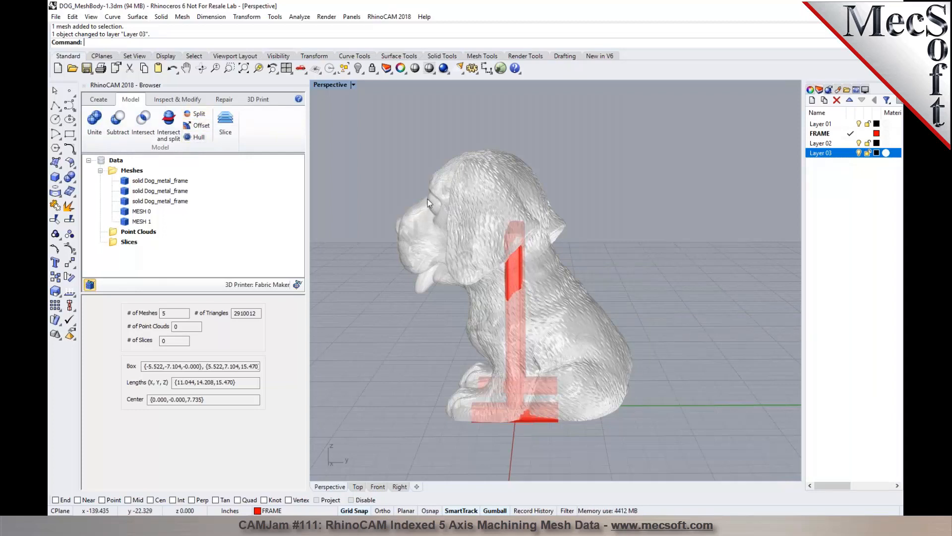
{"action": "left_click", "coordinate": [174, 139]}
{"action": "key", "text": "Escape"}
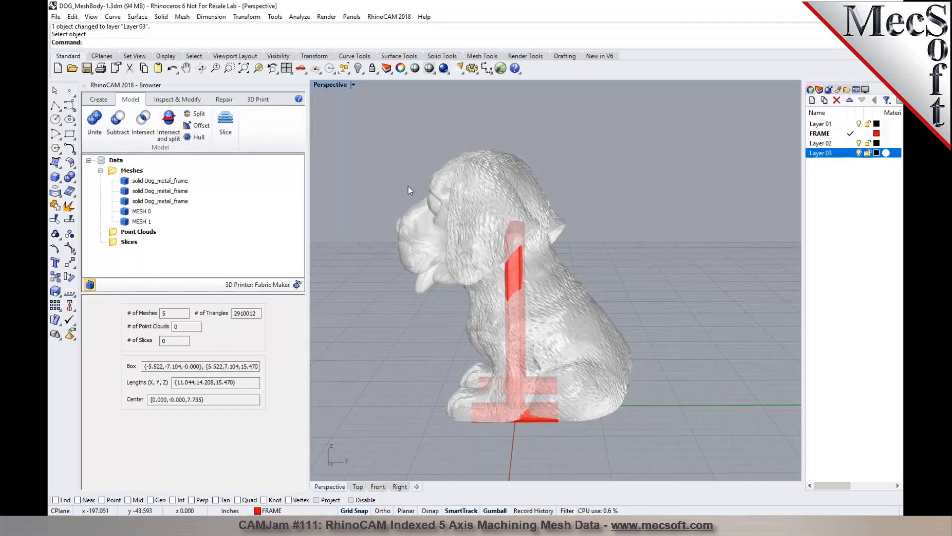
{"action": "left_click", "coordinate": [454, 212]}
{"action": "left_click", "coordinate": [662, 282]}
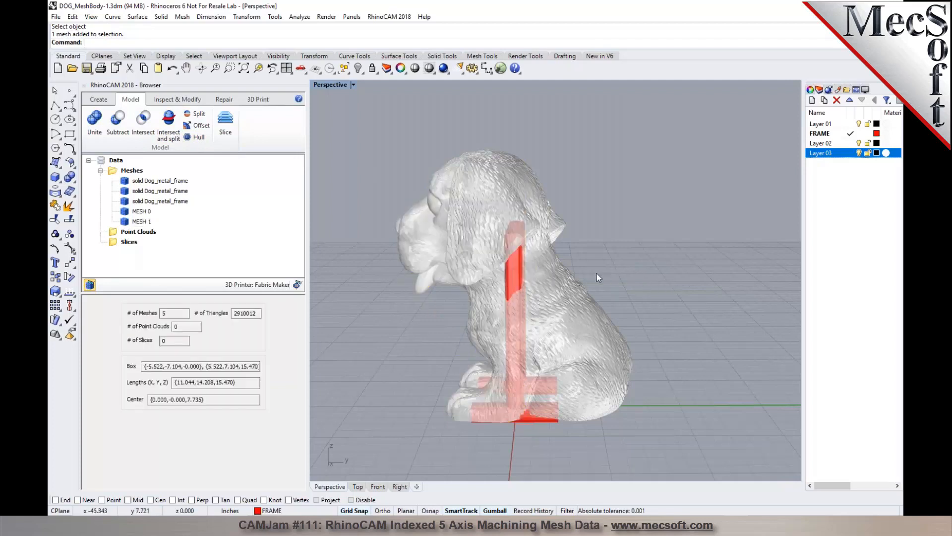
Make Layer 01 current, hide the FRAME layer, and inspect the dog's back and front halves by showing one layer at a time
{"action": "left_click", "coordinate": [850, 123]}
{"action": "left_click", "coordinate": [859, 133]}
{"action": "left_click", "coordinate": [859, 142]}
{"action": "right_click_drag", "start_coordinate": [659, 213], "coordinate": [496, 255]}
{"action": "left_click", "coordinate": [859, 143]}
{"action": "left_click", "coordinate": [859, 153]}
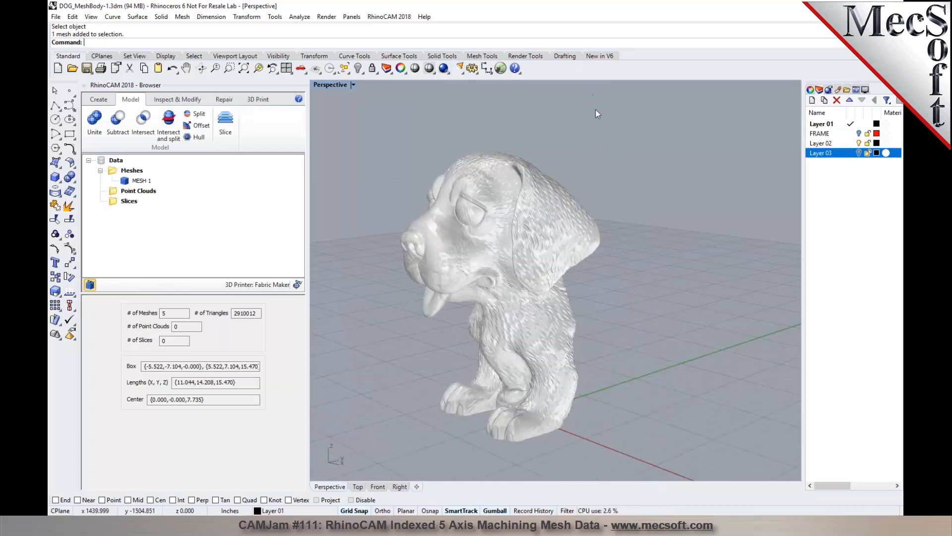
{"action": "right_click_drag", "start_coordinate": [594, 112], "coordinate": [598, 162]}
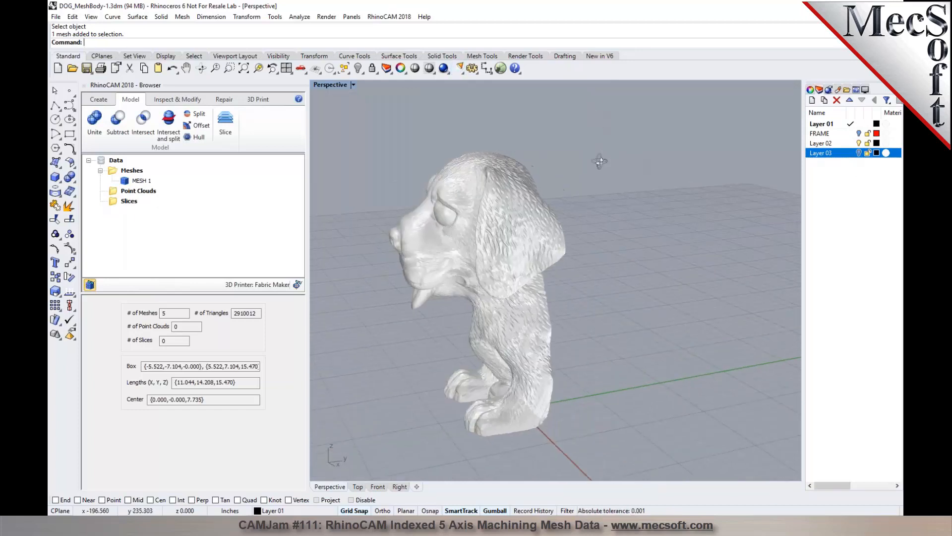
Undo the layer visibility changes, the layer assignments and the mesh split to restore the single dog mesh
{"action": "left_click", "coordinate": [172, 69]}
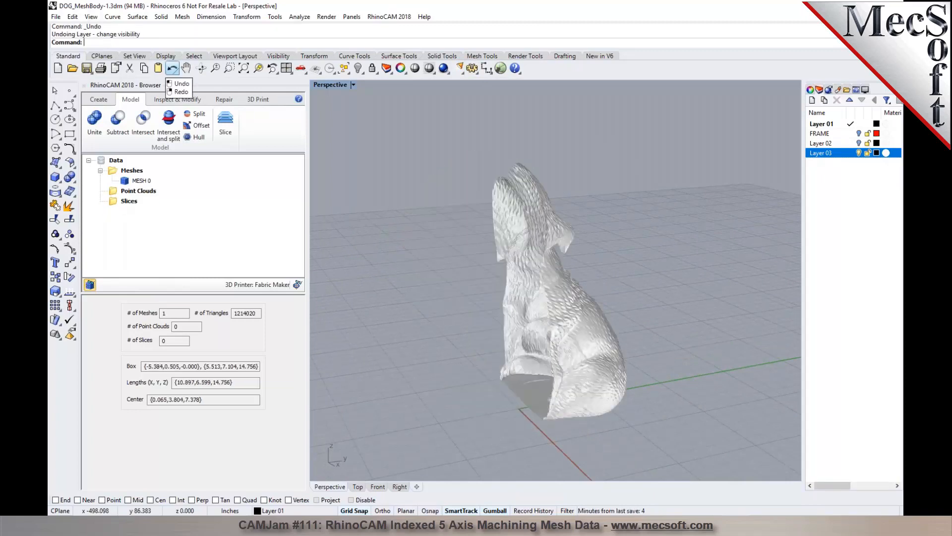
{"action": "left_click", "coordinate": [172, 69]}
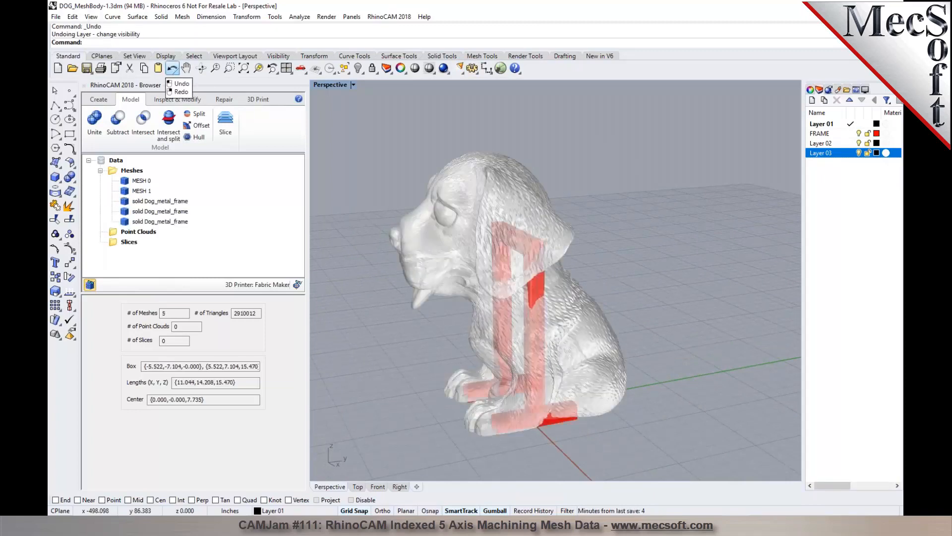
{"action": "left_click", "coordinate": [172, 69]}
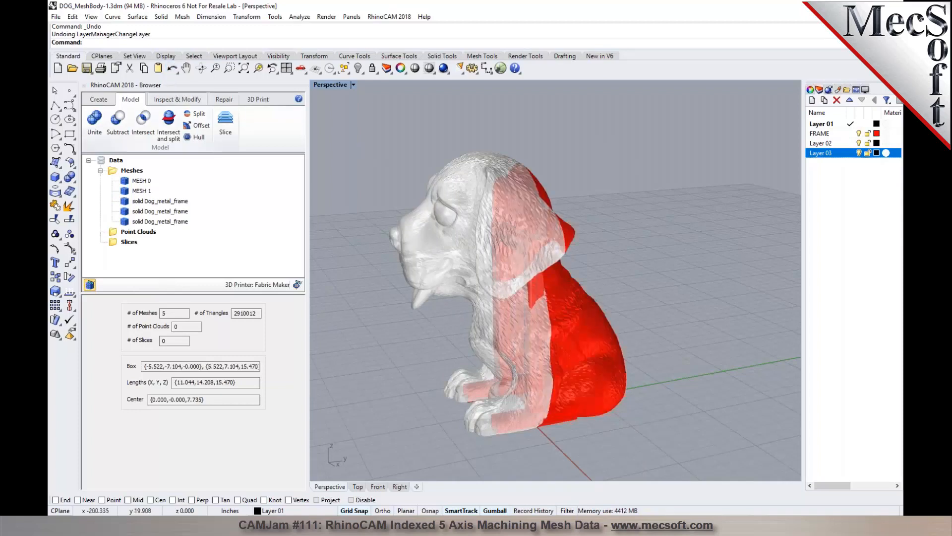
{"action": "left_click", "coordinate": [172, 69]}
{"action": "left_click", "coordinate": [172, 69]}
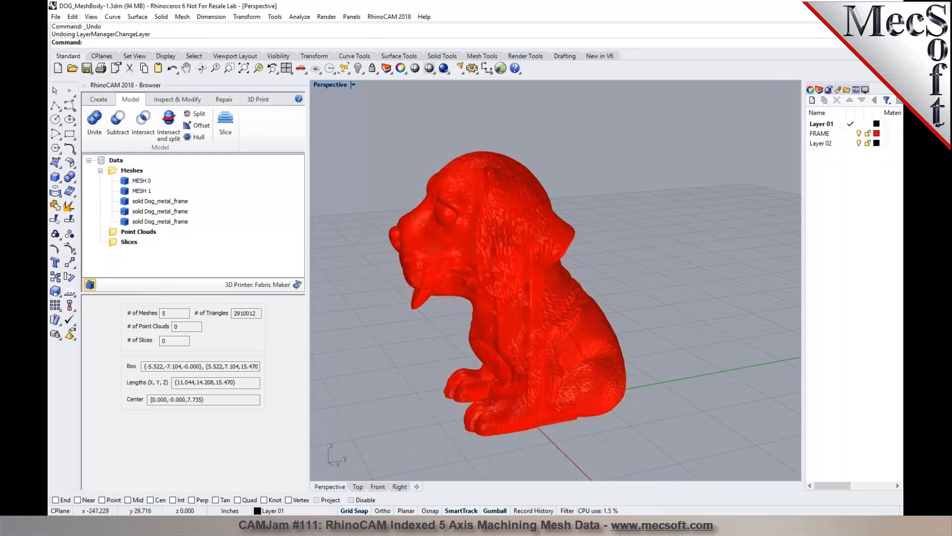
{"action": "left_click", "coordinate": [173, 70]}
{"action": "left_click", "coordinate": [173, 69]}
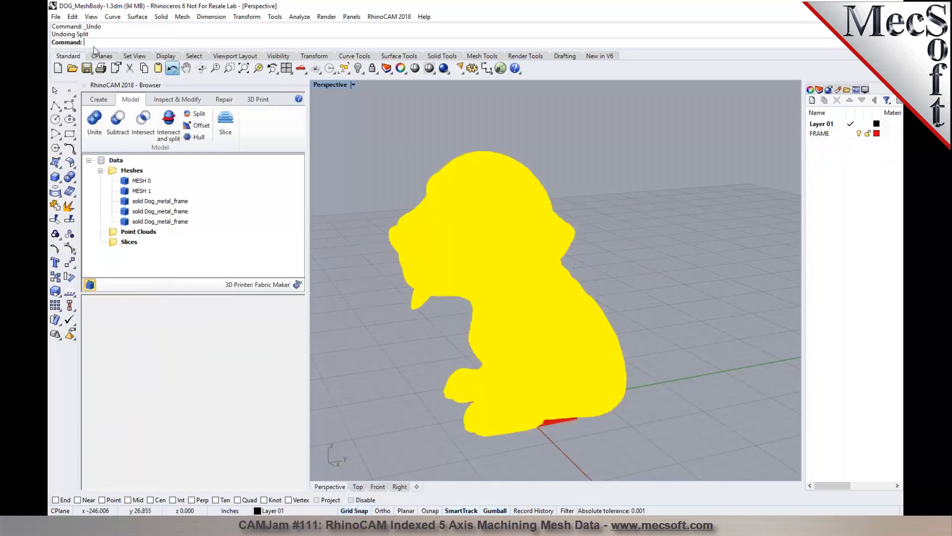
{"action": "left_click", "coordinate": [361, 147]}
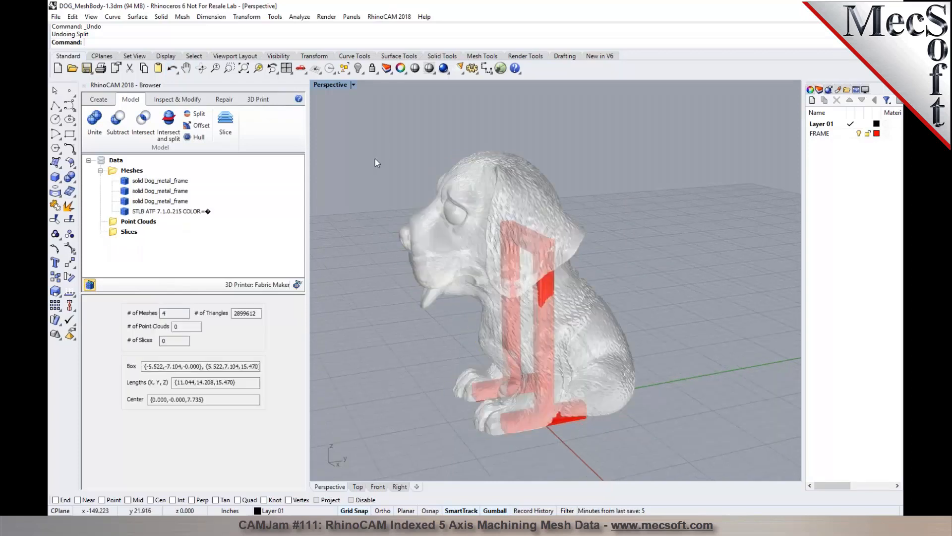
Hide the FRAME layer and return to the four-viewport layout with the whole dog in every view
{"action": "left_click", "coordinate": [468, 216]}
{"action": "left_click", "coordinate": [641, 230]}
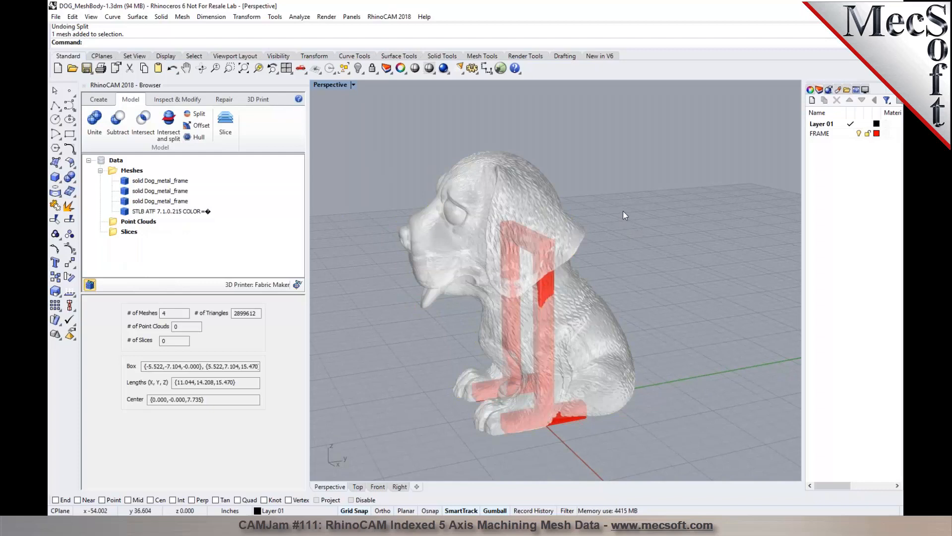
{"action": "left_click", "coordinate": [858, 134]}
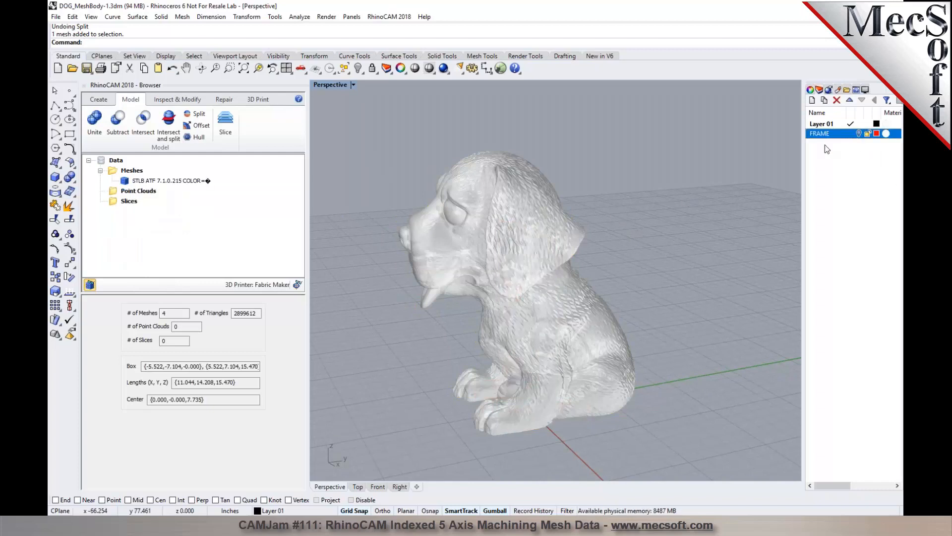
{"action": "left_click", "coordinate": [287, 68]}
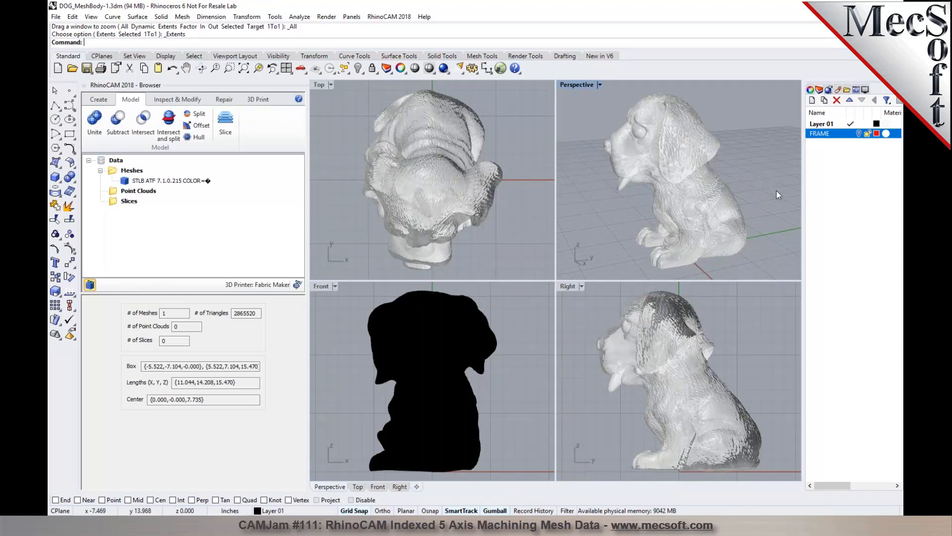
Make the FRAME layer visible and current, hide Layer 01, and select the upright arch mesh of the metal frame
{"action": "left_click", "coordinate": [859, 133]}
{"action": "left_click", "coordinate": [858, 124]}
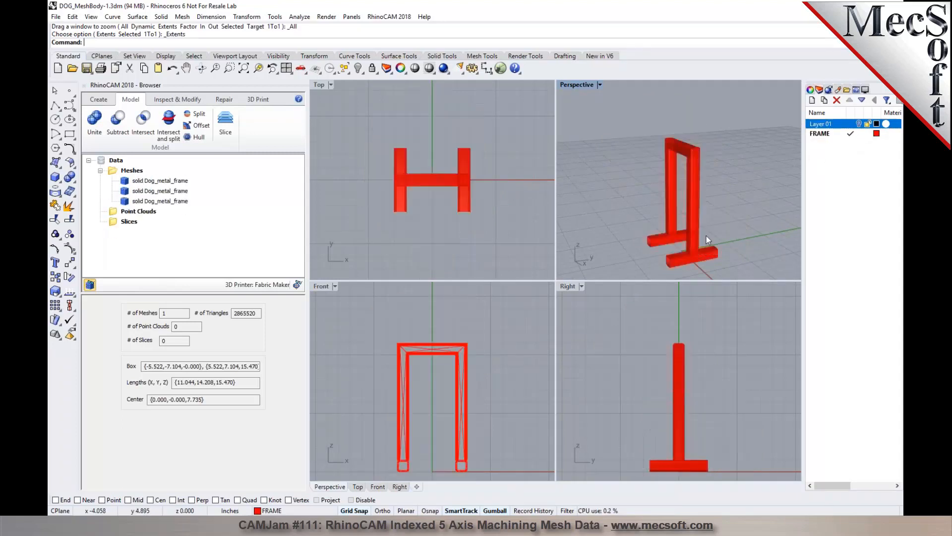
{"action": "left_click", "coordinate": [698, 257]}
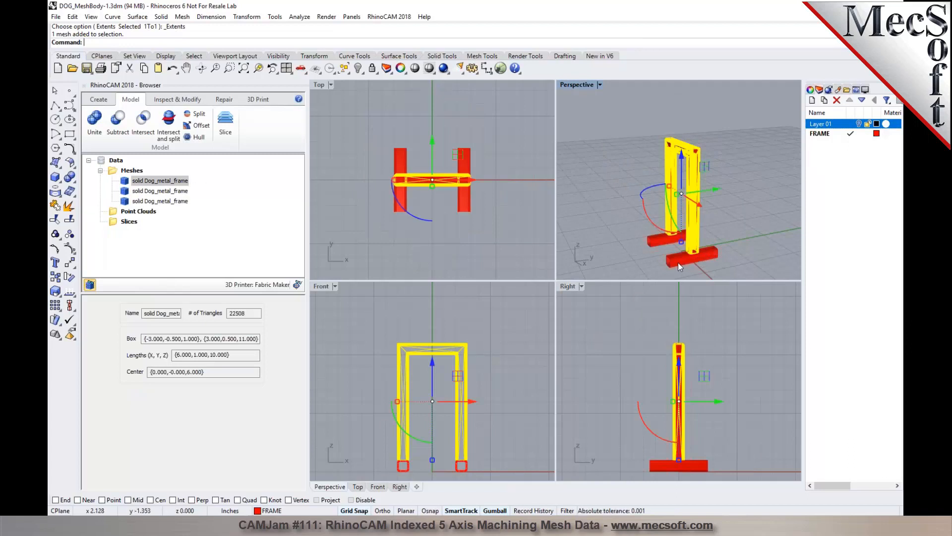
Add the two foot bars to the arch selection, clear the selection, and maximize the Perspective viewport on the frame
{"action": "left_click", "coordinate": [677, 262], "text": "shift"}
{"action": "left_click", "coordinate": [647, 245], "text": "shift"}
{"action": "left_click", "coordinate": [620, 254]}
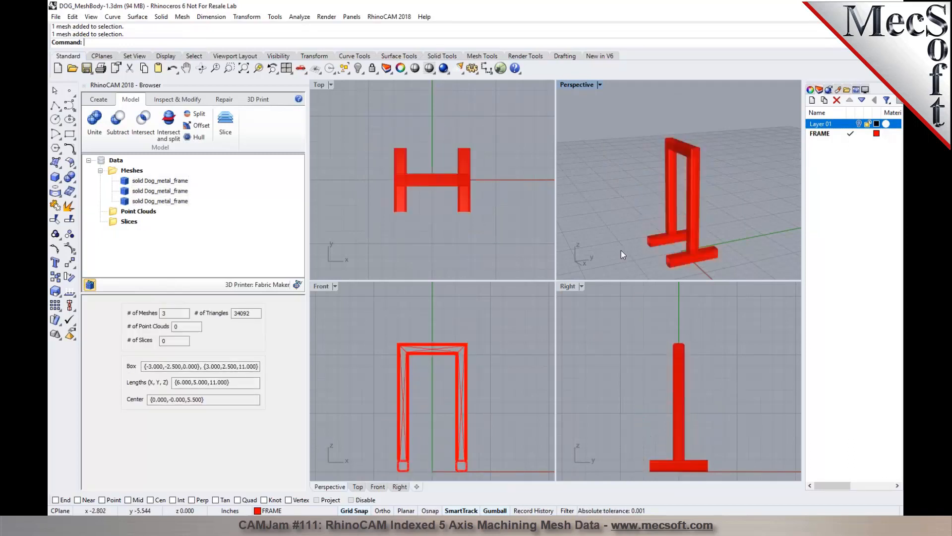
{"action": "right_click_drag", "start_coordinate": [615, 189], "coordinate": [603, 118]}
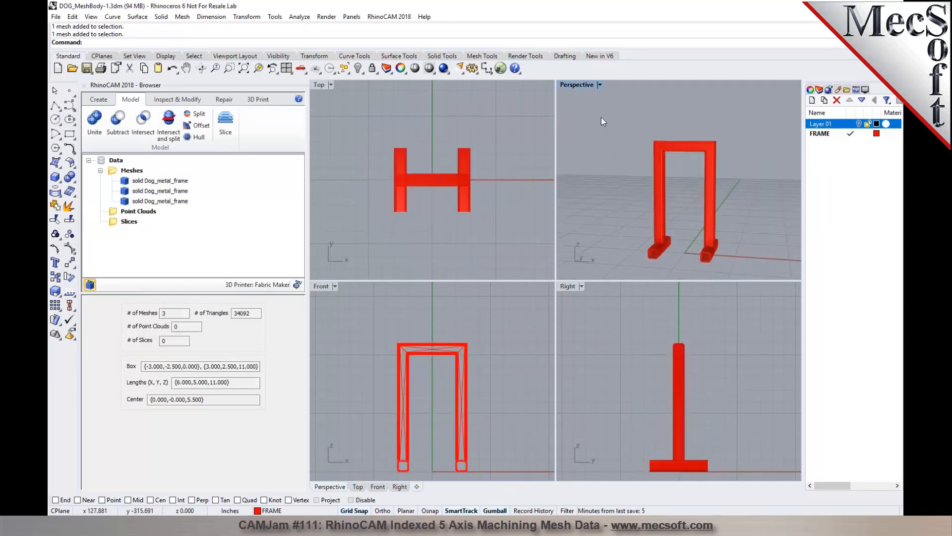
{"action": "left_click", "coordinate": [599, 85]}
{"action": "left_click", "coordinate": [601, 96]}
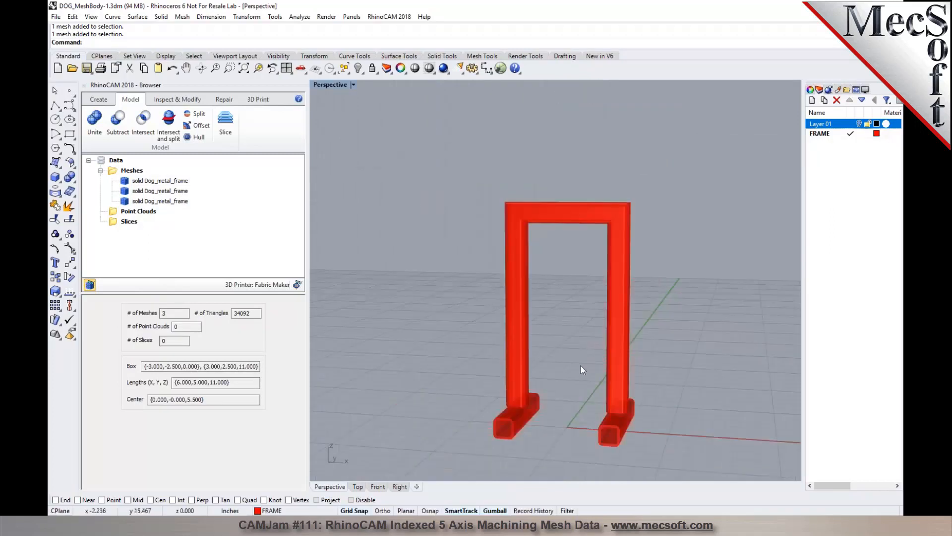
Examine the joints where the arch's uprights meet the two foot bars of the metal frame
{"action": "scroll", "coordinate": [606, 405], "scroll_direction": "up", "scroll_amount": 3}
{"action": "scroll", "coordinate": [606, 406], "scroll_direction": "up", "scroll_amount": 8}
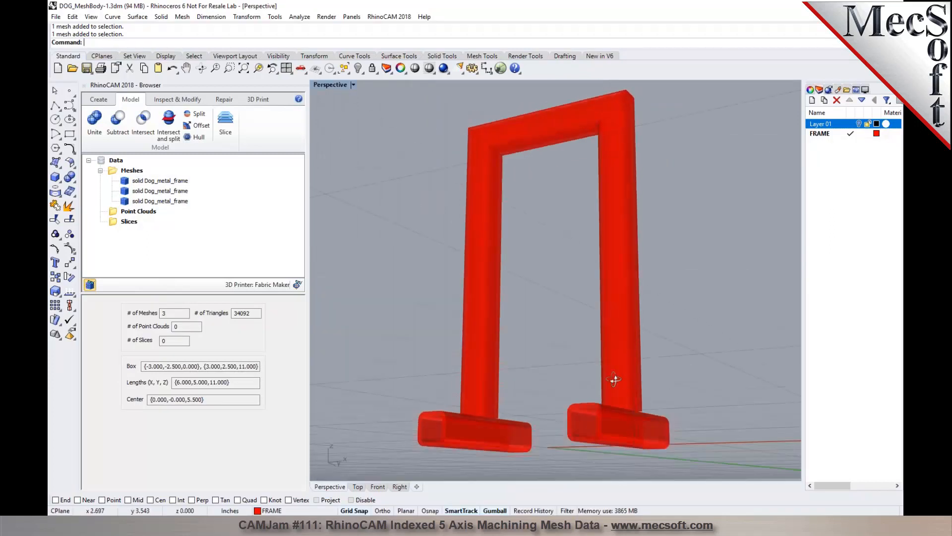
{"action": "right_click_drag", "start_coordinate": [597, 409], "coordinate": [659, 385]}
{"action": "scroll", "coordinate": [588, 358], "scroll_direction": "up", "scroll_amount": 10}
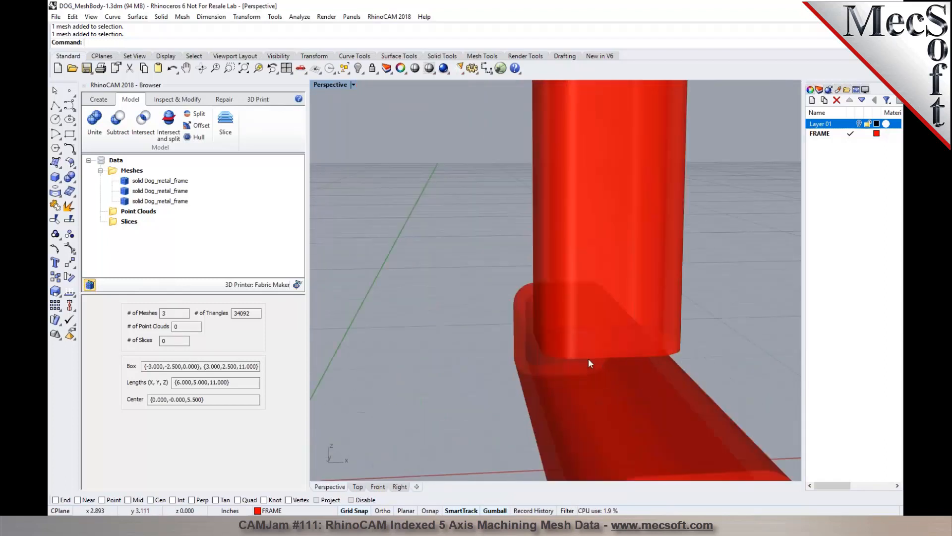
{"action": "right_click_drag", "start_coordinate": [593, 346], "coordinate": [563, 357]}
{"action": "scroll", "coordinate": [637, 347], "scroll_direction": "up", "scroll_amount": 3}
{"action": "scroll", "coordinate": [665, 374], "scroll_direction": "down", "scroll_amount": 10}
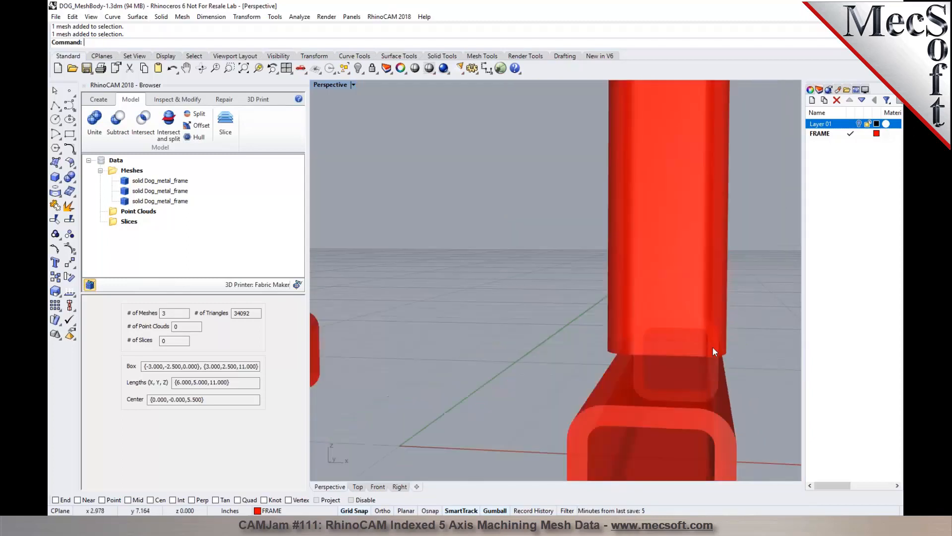
{"action": "mouse_move", "coordinate": [451, 339]}
{"action": "right_mouse_down"}
{"action": "mouse_move", "coordinate": [486, 285]}
{"action": "mouse_move", "coordinate": [486, 340]}
{"action": "mouse_move", "coordinate": [461, 347]}
{"action": "right_mouse_up"}
Try to unite the arch mesh with the two foot bar meshes
{"action": "left_click", "coordinate": [91, 130]}
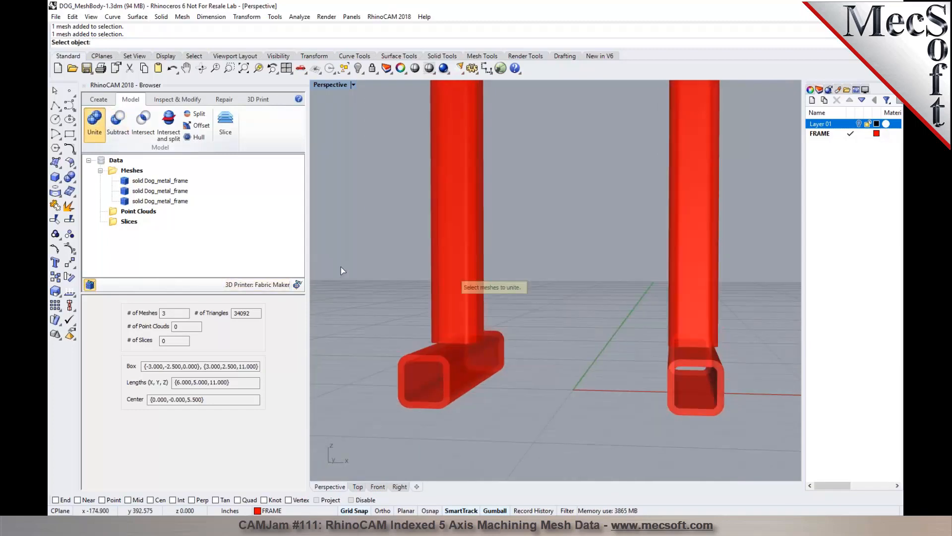
{"action": "left_click", "coordinate": [452, 288]}
{"action": "left_click", "coordinate": [466, 352]}
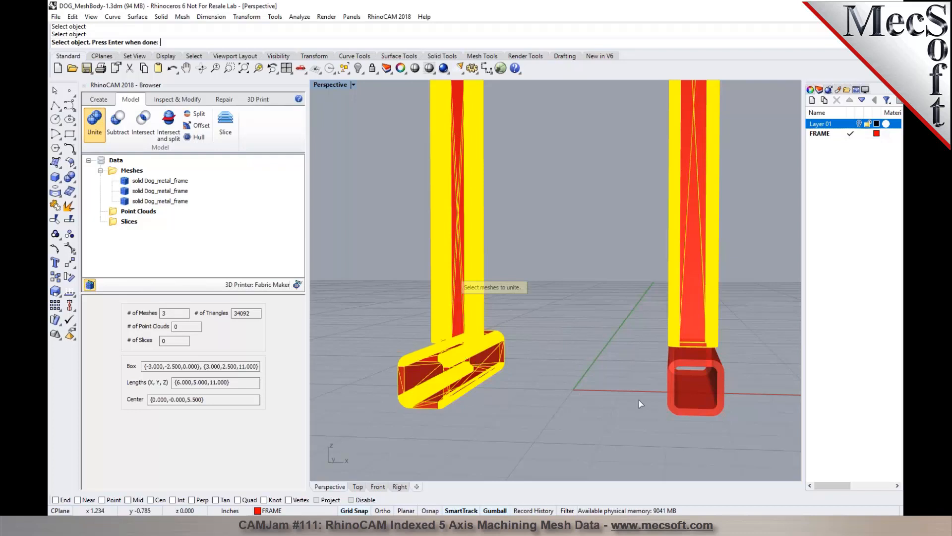
{"action": "left_click", "coordinate": [676, 409]}
{"action": "key", "text": "Return"}
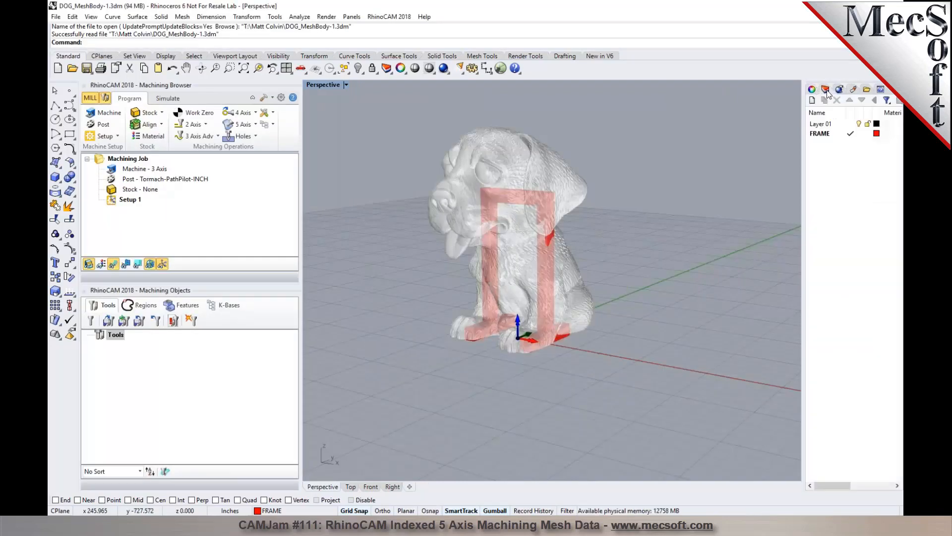
Hide Layer 01 and examine the separate arch and foot bar meshes of the metal frame
{"action": "left_click", "coordinate": [859, 124]}
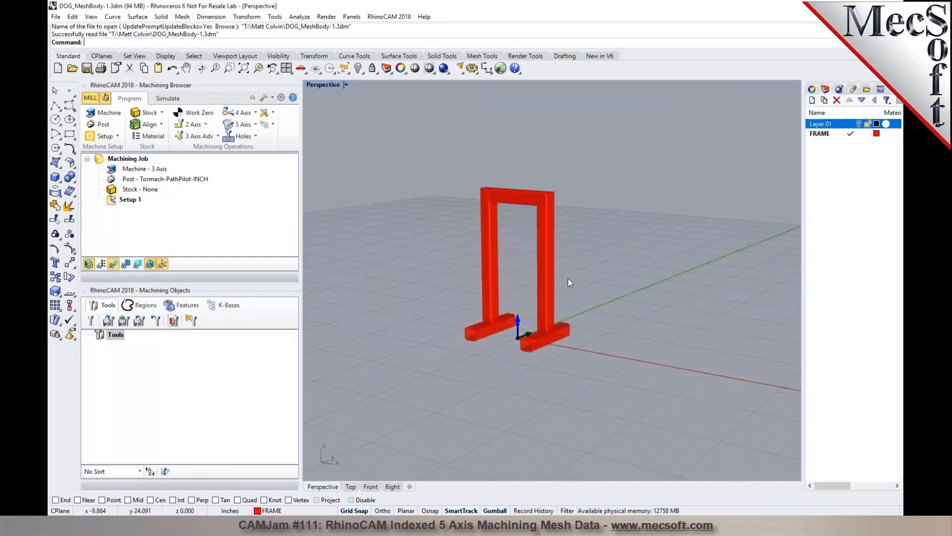
{"action": "scroll", "coordinate": [495, 322], "scroll_direction": "up", "scroll_amount": 2}
{"action": "scroll", "coordinate": [494, 335], "scroll_direction": "up", "scroll_amount": 5}
{"action": "left_click", "coordinate": [614, 302]}
{"action": "left_click", "coordinate": [707, 380]}
{"action": "right_click_drag", "start_coordinate": [706, 380], "coordinate": [497, 329]}
{"action": "scroll", "coordinate": [493, 335], "scroll_direction": "up", "scroll_amount": 2}
{"action": "scroll", "coordinate": [491, 352], "scroll_direction": "down", "scroll_amount": 6}
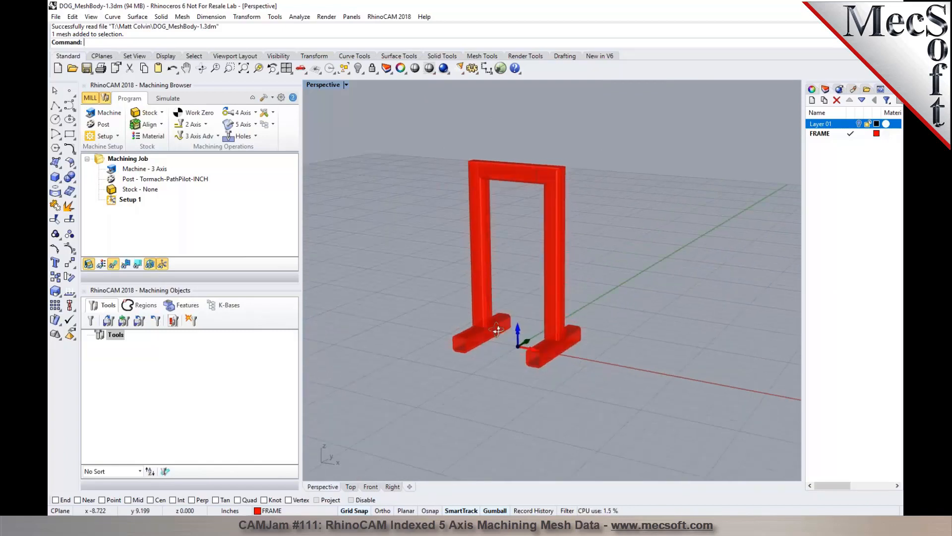
{"action": "mouse_move", "coordinate": [496, 330]}
{"action": "right_mouse_down"}
{"action": "mouse_move", "coordinate": [516, 336]}
{"action": "mouse_move", "coordinate": [506, 333]}
{"action": "right_mouse_up"}
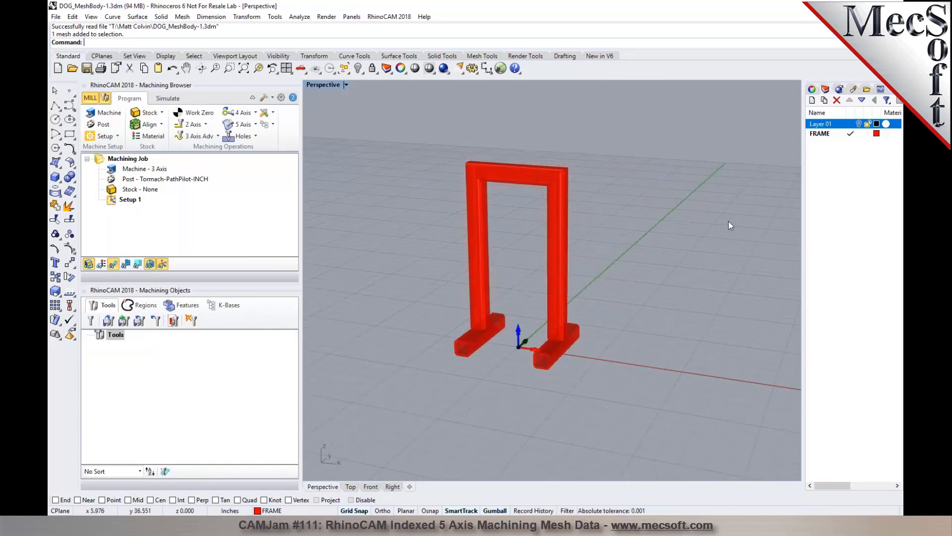
Show Layer 01 again and check how the frame sits inside the dog
{"action": "left_click", "coordinate": [859, 124]}
{"action": "scroll", "coordinate": [550, 212], "scroll_direction": "up", "scroll_amount": 4}
{"action": "right_click_drag", "start_coordinate": [549, 212], "coordinate": [459, 218]}
{"action": "scroll", "coordinate": [460, 218], "scroll_direction": "down", "scroll_amount": 4}
{"action": "right_click_drag", "start_coordinate": [714, 264], "coordinate": [663, 261]}
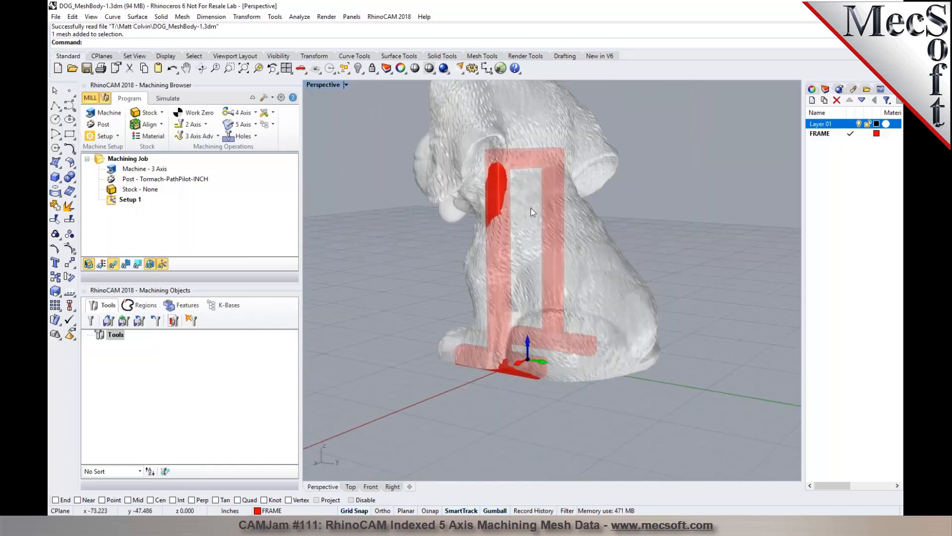
Switch from the MILL module to RhinoCAM's MESH module and view the dog from its side
{"action": "left_click", "coordinate": [390, 17]}
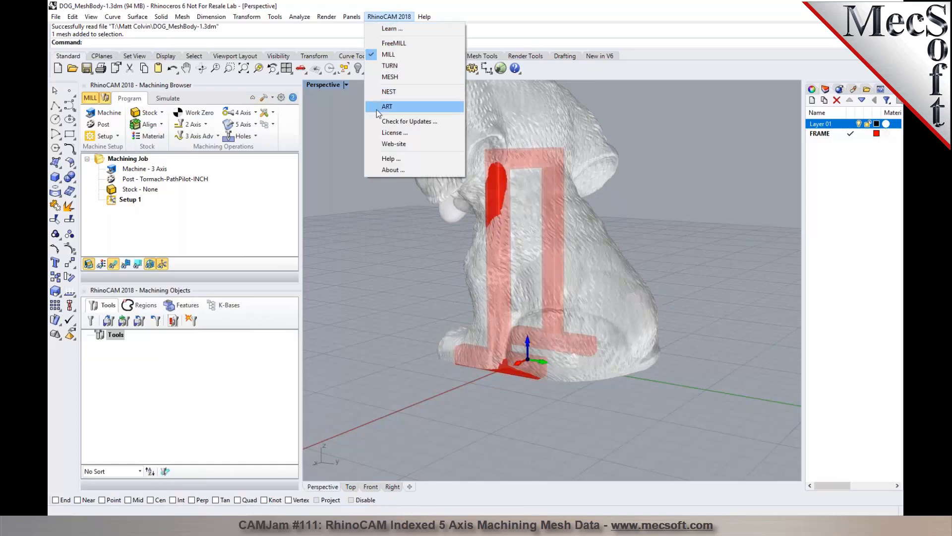
{"action": "left_click", "coordinate": [380, 77]}
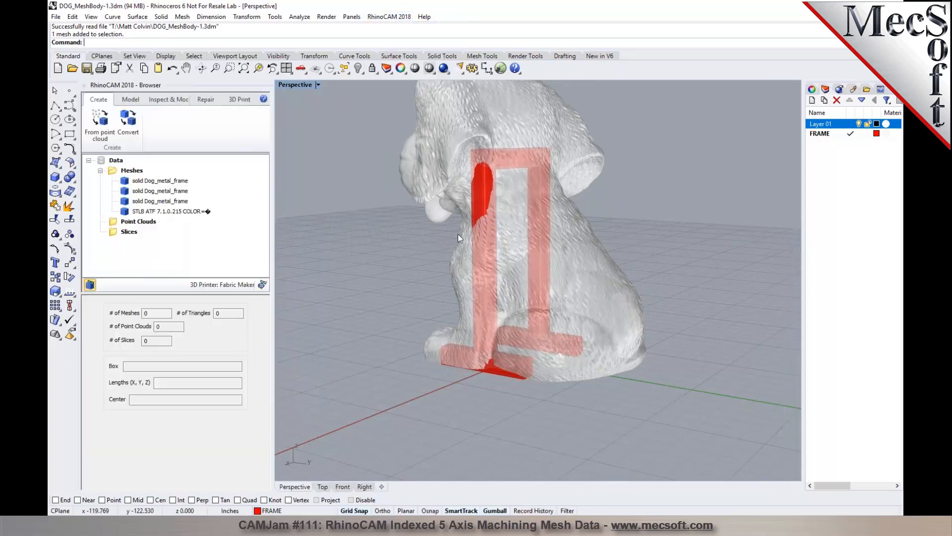
{"action": "right_click_drag", "start_coordinate": [462, 233], "coordinate": [442, 232]}
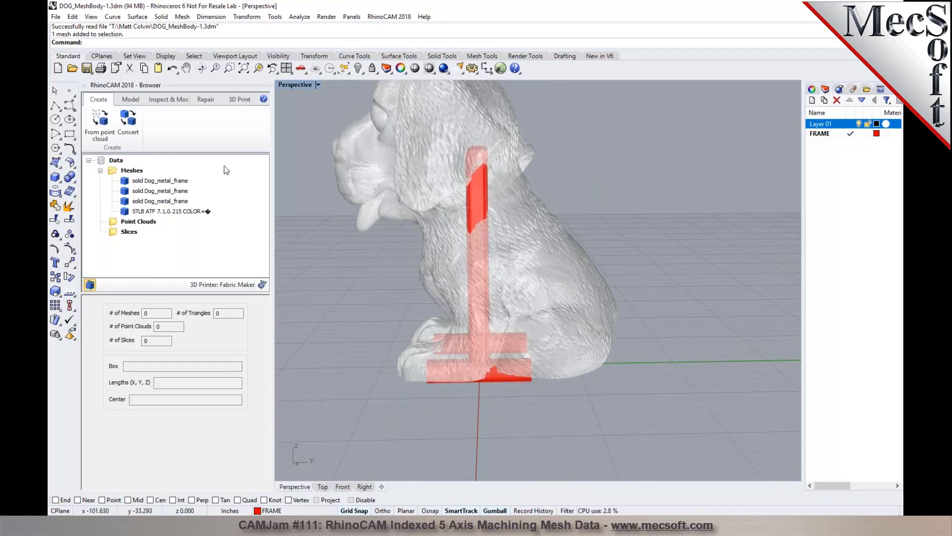
Start a mesh Subtract and set the dog mesh as the one to subtract from
{"action": "left_click", "coordinate": [131, 99]}
{"action": "left_click", "coordinate": [117, 122]}
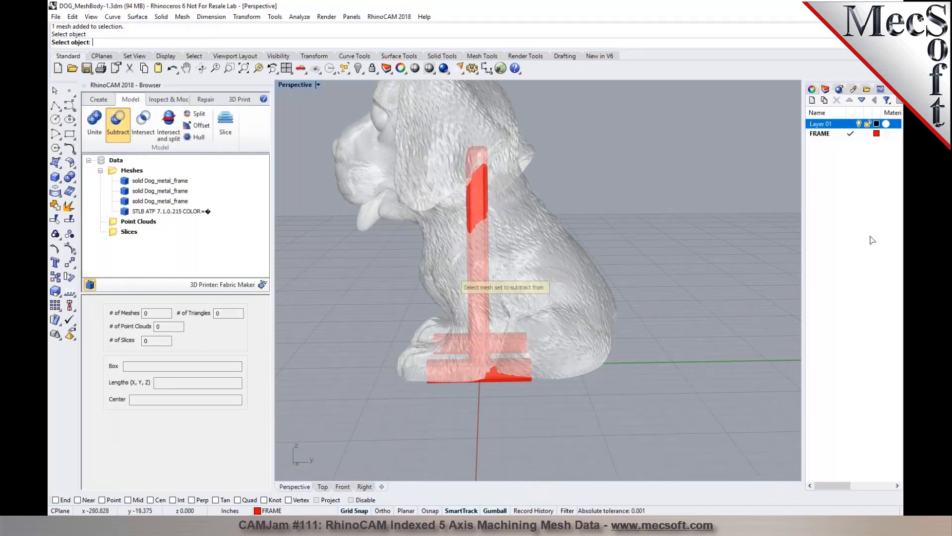
{"action": "left_click", "coordinate": [561, 303]}
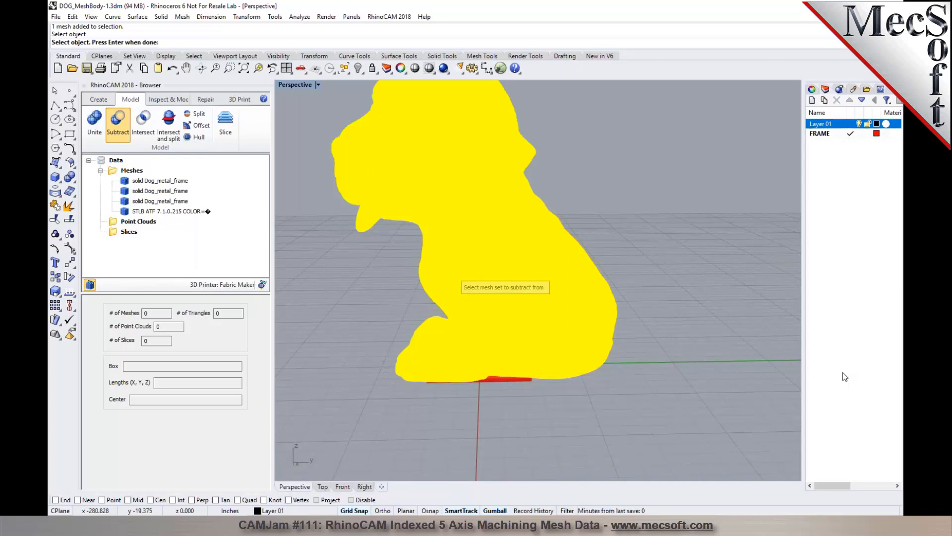
{"action": "scroll", "coordinate": [479, 243], "scroll_direction": "up", "scroll_amount": 6}
{"action": "right_click_drag", "start_coordinate": [506, 253], "coordinate": [599, 268]}
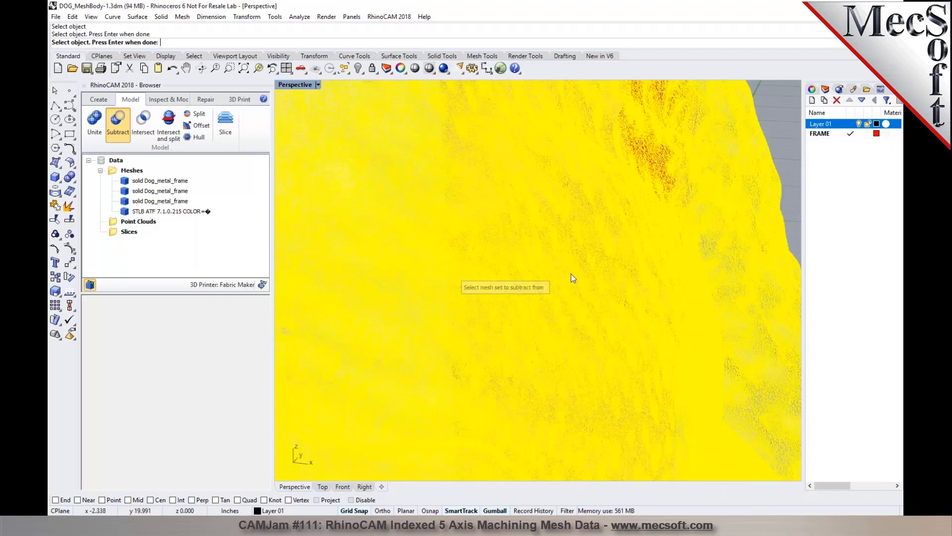
{"action": "key", "text": "Return"}
Subtract the frame's upright arch mesh from the dog mesh
{"action": "right_click_drag", "start_coordinate": [595, 267], "coordinate": [485, 274]}
{"action": "scroll", "coordinate": [486, 274], "scroll_direction": "down", "scroll_amount": 15}
{"action": "scroll", "coordinate": [499, 273], "scroll_direction": "up", "scroll_amount": 8}
{"action": "scroll", "coordinate": [489, 399], "scroll_direction": "up", "scroll_amount": 5}
{"action": "scroll", "coordinate": [486, 398], "scroll_direction": "down", "scroll_amount": 6}
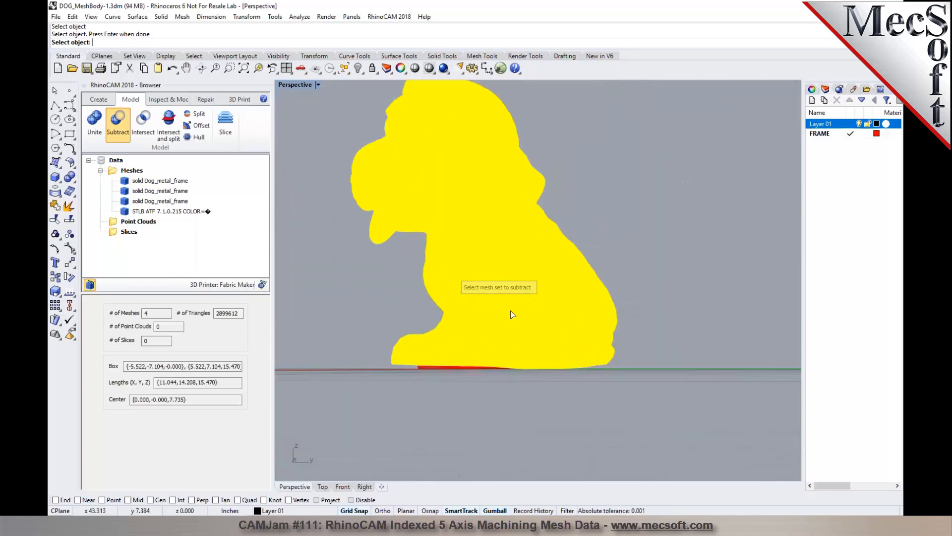
{"action": "scroll", "coordinate": [426, 325], "scroll_direction": "up", "scroll_amount": 8}
{"action": "scroll", "coordinate": [427, 325], "scroll_direction": "up", "scroll_amount": 3}
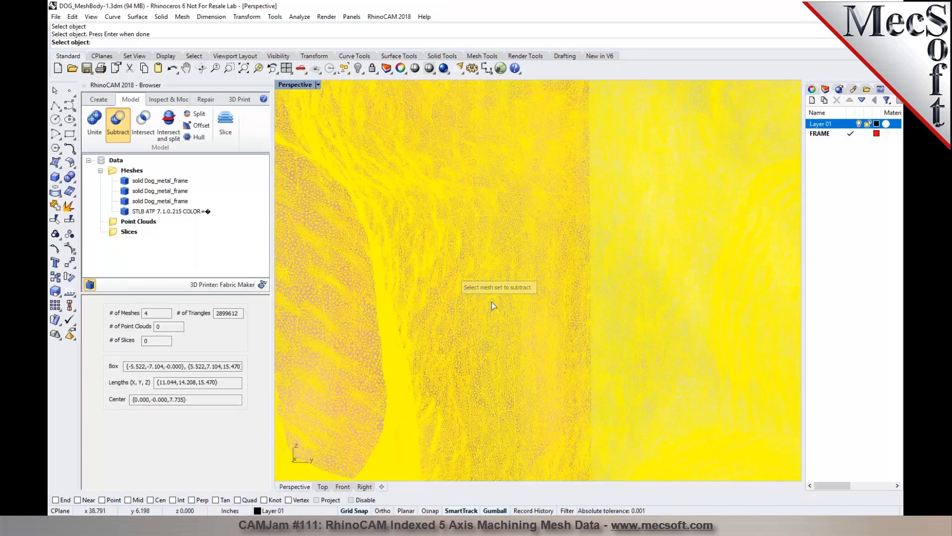
{"action": "scroll", "coordinate": [494, 305], "scroll_direction": "up", "scroll_amount": 1}
{"action": "left_click", "coordinate": [601, 275]}
{"action": "scroll", "coordinate": [582, 275], "scroll_direction": "down", "scroll_amount": 6}
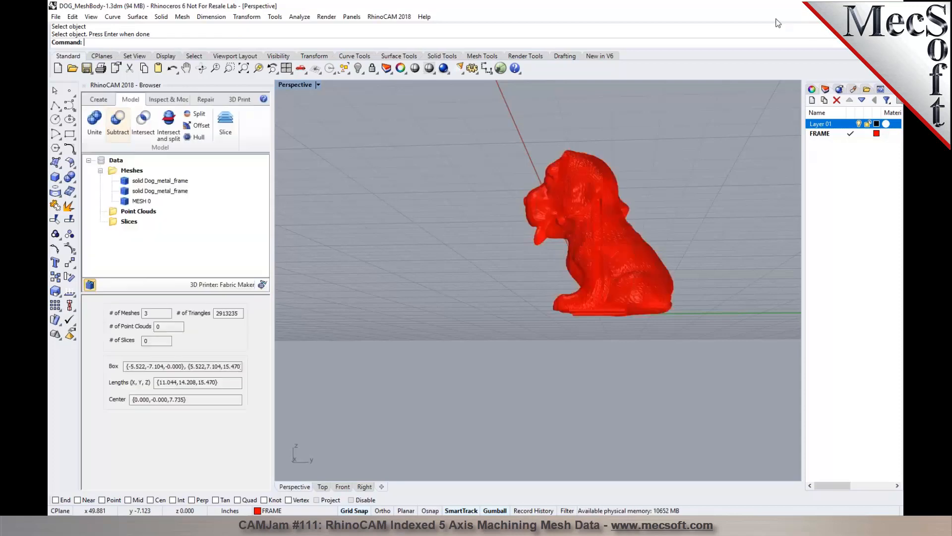
Check the underside of the subtracted dog mesh and add a new layer with its default name
{"action": "scroll", "coordinate": [582, 239], "scroll_direction": "up", "scroll_amount": 4}
{"action": "right_click_drag", "start_coordinate": [582, 239], "coordinate": [599, 215]}
{"action": "scroll", "coordinate": [599, 216], "scroll_direction": "down", "scroll_amount": 6}
{"action": "scroll", "coordinate": [594, 239], "scroll_direction": "up", "scroll_amount": 5}
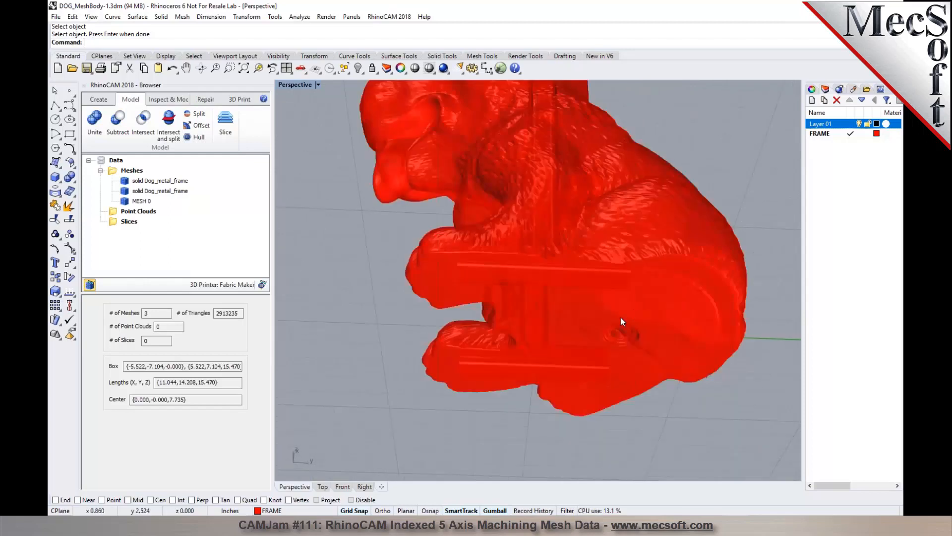
{"action": "scroll", "coordinate": [564, 291], "scroll_direction": "up", "scroll_amount": 2}
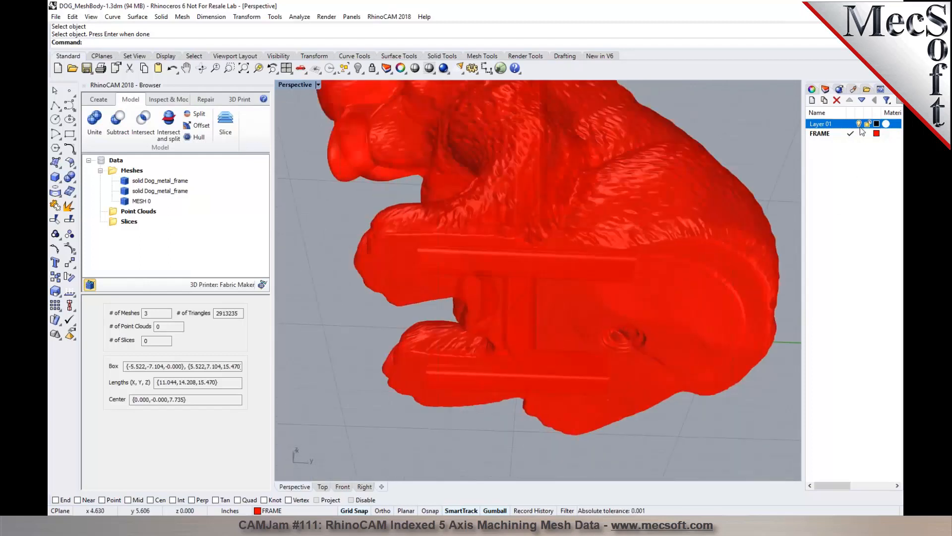
{"action": "left_click", "coordinate": [812, 100]}
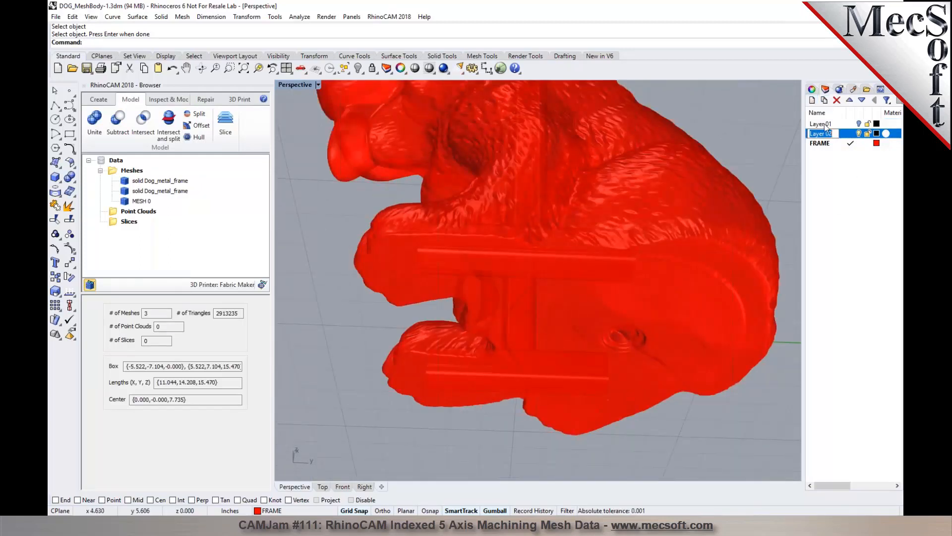
{"action": "key", "text": "Return"}
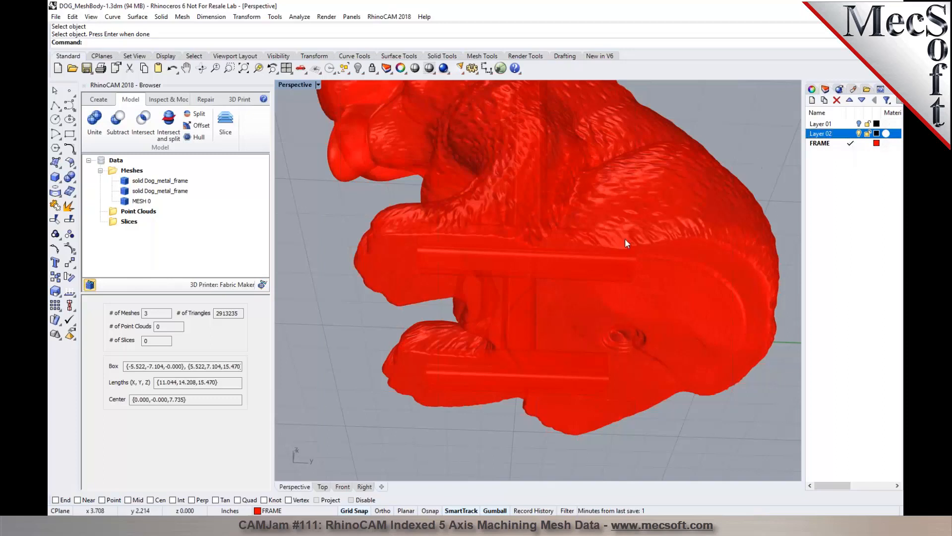
Hide the frame's two foot bar meshes at the base of the dog
{"action": "scroll", "coordinate": [549, 271], "scroll_direction": "down", "scroll_amount": 1}
{"action": "left_click", "coordinate": [548, 273]}
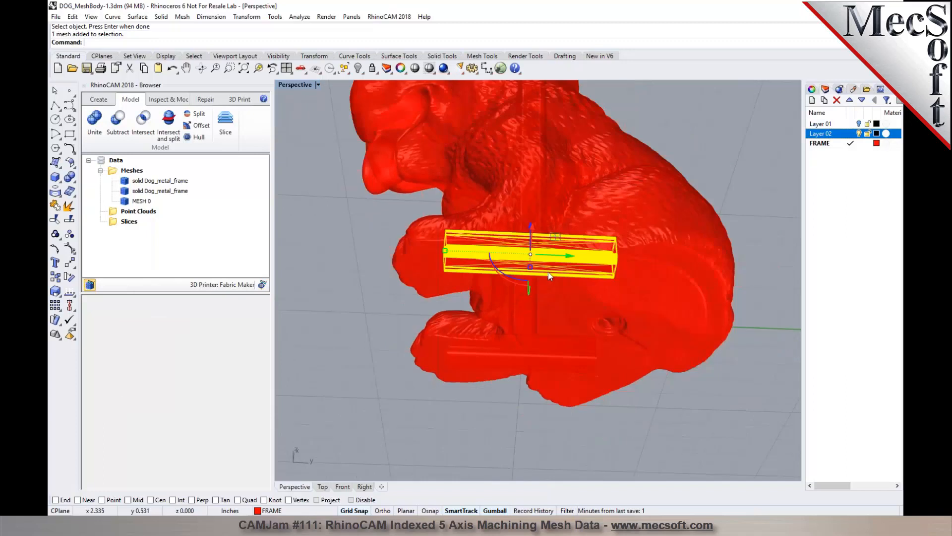
{"action": "left_click", "coordinate": [493, 355], "text": "shift"}
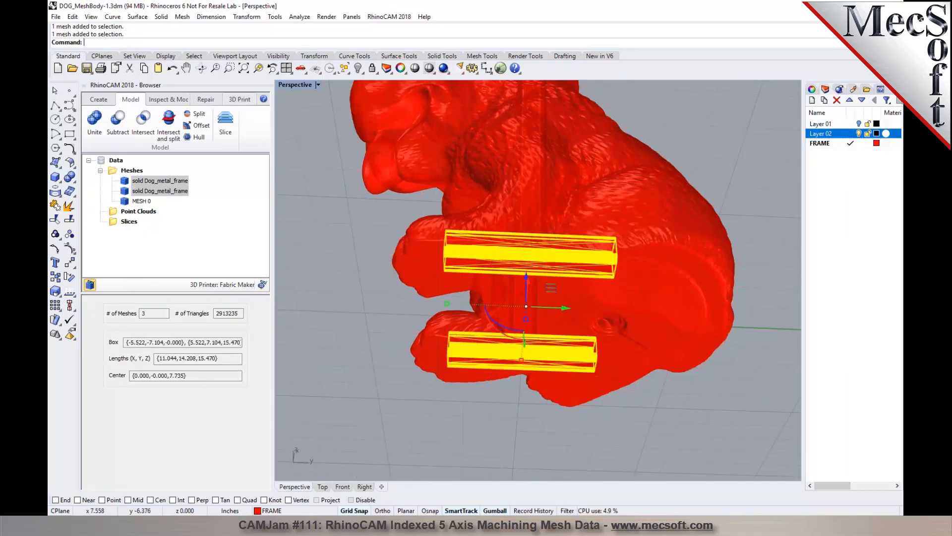
{"action": "left_click", "coordinate": [358, 68]}
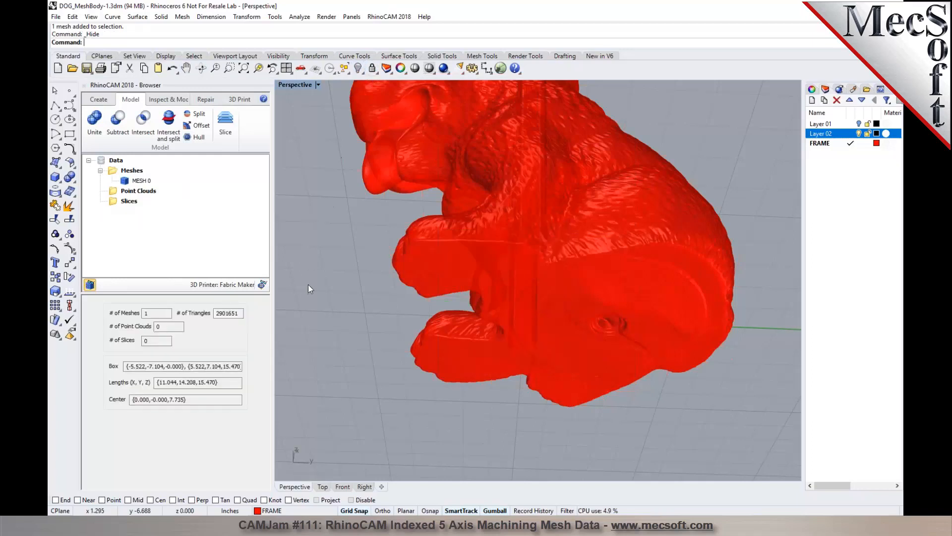
Examine the dog mesh from below, inside and in front to check the cavity cut by the arch
{"action": "scroll", "coordinate": [559, 245], "scroll_direction": "up", "scroll_amount": 3}
{"action": "scroll", "coordinate": [559, 248], "scroll_direction": "up", "scroll_amount": 5}
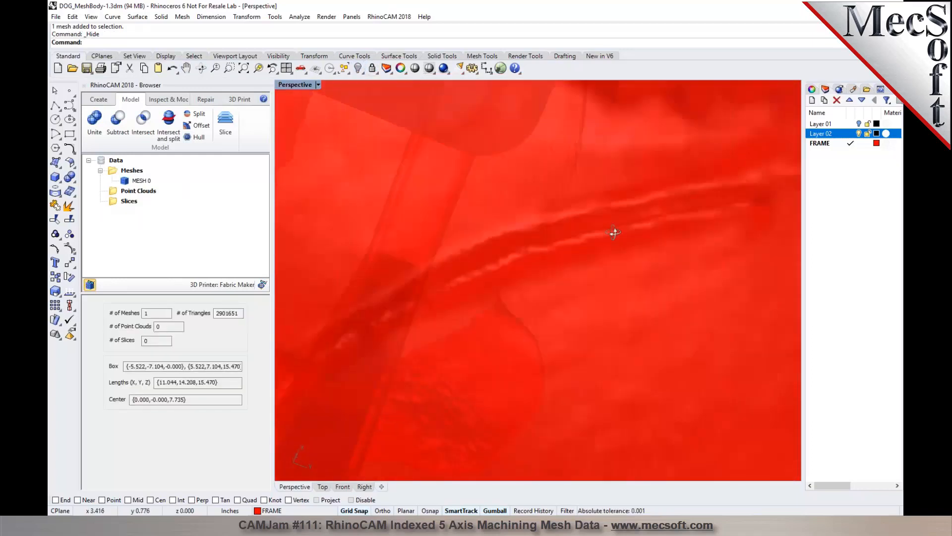
{"action": "scroll", "coordinate": [624, 272], "scroll_direction": "down", "scroll_amount": 8}
{"action": "scroll", "coordinate": [620, 237], "scroll_direction": "up", "scroll_amount": 5}
{"action": "right_click_drag", "start_coordinate": [621, 238], "coordinate": [436, 168]}
{"action": "scroll", "coordinate": [544, 226], "scroll_direction": "up", "scroll_amount": 3}
{"action": "scroll", "coordinate": [482, 213], "scroll_direction": "up", "scroll_amount": 3}
{"action": "scroll", "coordinate": [597, 271], "scroll_direction": "down", "scroll_amount": 3}
{"action": "scroll", "coordinate": [530, 224], "scroll_direction": "up", "scroll_amount": 5}
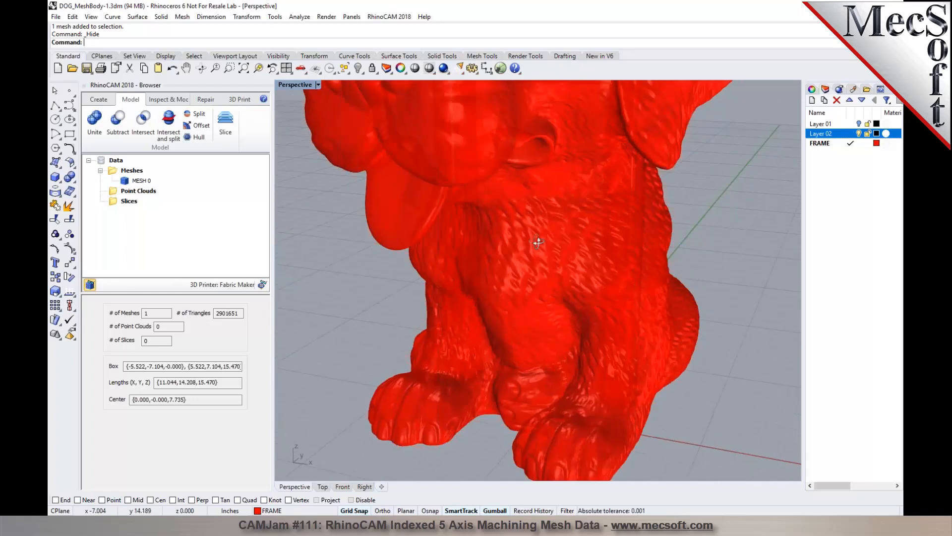
Move the subtracted dog mesh to Layer 02
{"action": "right_click_drag", "start_coordinate": [530, 225], "coordinate": [523, 232]}
{"action": "left_click", "coordinate": [522, 231]}
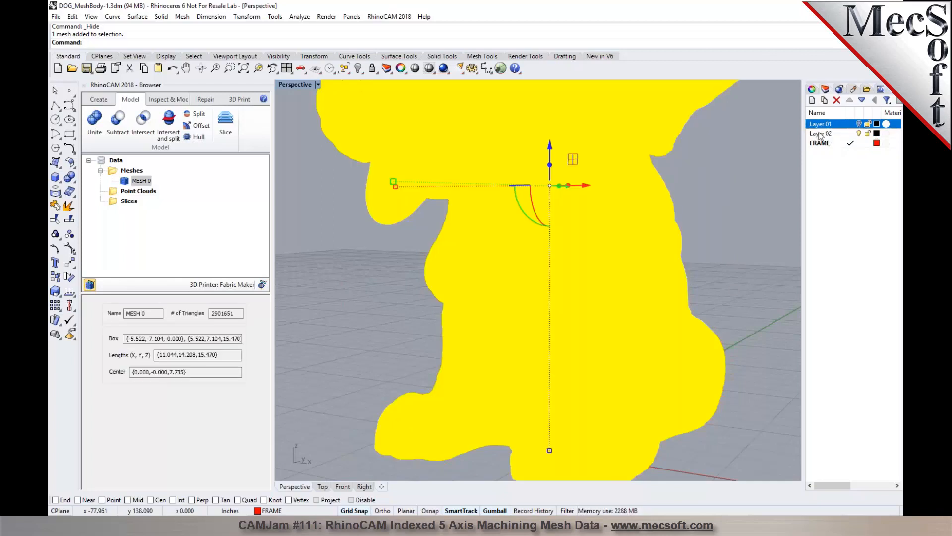
{"action": "right_click", "coordinate": [825, 132]}
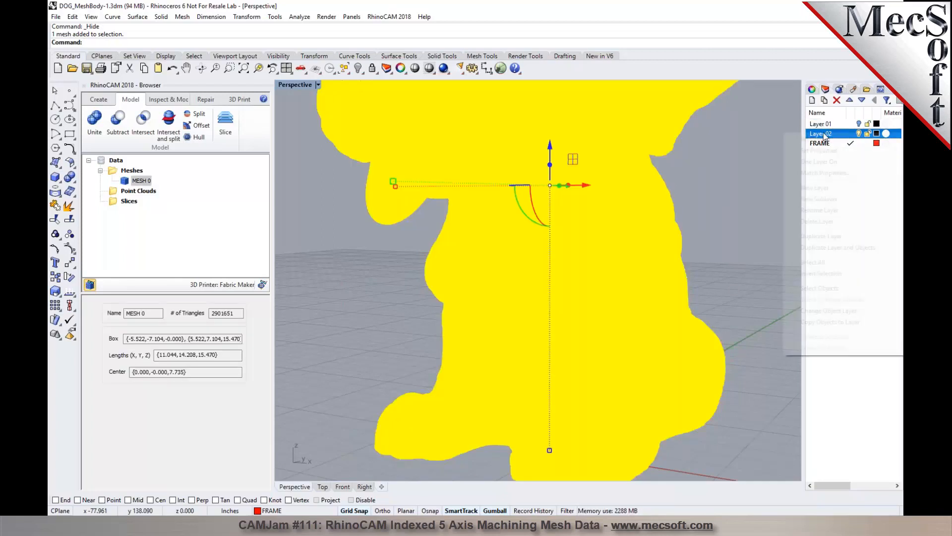
{"action": "left_click", "coordinate": [829, 310]}
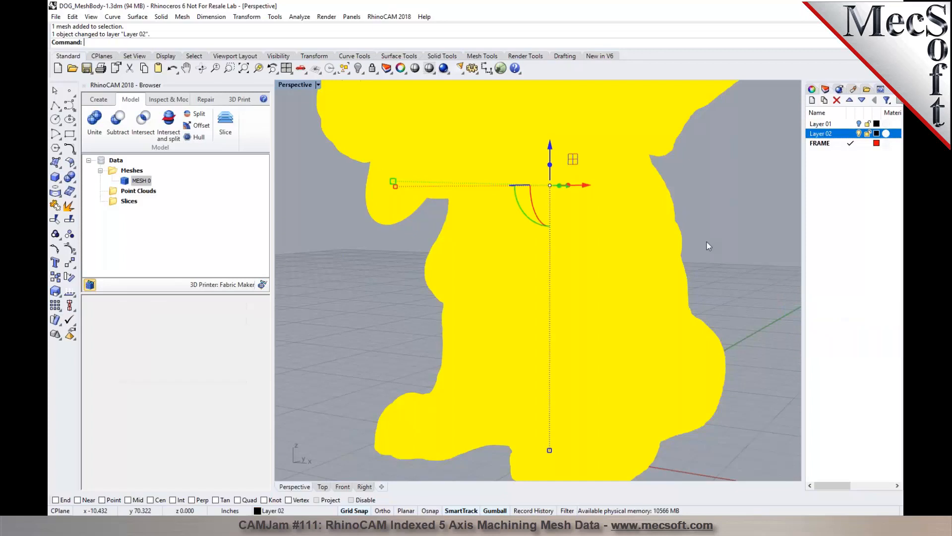
Deselect the dog mesh and examine the arch-shaped cavity through its surface up close
{"action": "scroll", "coordinate": [649, 240], "scroll_direction": "up", "scroll_amount": 3}
{"action": "right_click_drag", "start_coordinate": [638, 234], "coordinate": [739, 235]}
{"action": "scroll", "coordinate": [584, 245], "scroll_direction": "down", "scroll_amount": 4}
{"action": "scroll", "coordinate": [501, 150], "scroll_direction": "up", "scroll_amount": 10}
{"action": "right_click_drag", "start_coordinate": [501, 149], "coordinate": [465, 295]}
{"action": "scroll", "coordinate": [420, 256], "scroll_direction": "down", "scroll_amount": 10}
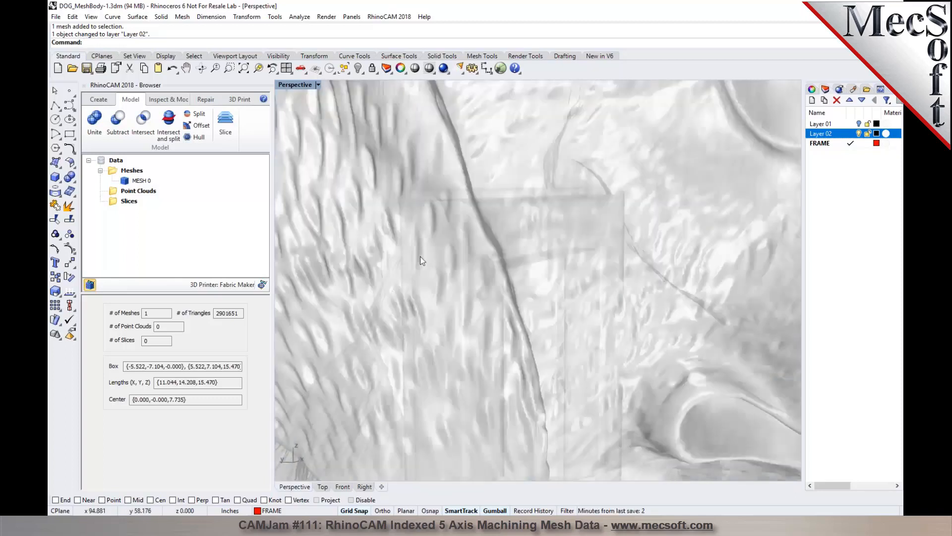
Turn on Layer 01 and show the frame's two hidden foot bar meshes at the dog's base
{"action": "scroll", "coordinate": [470, 347], "scroll_direction": "up", "scroll_amount": 5}
{"action": "scroll", "coordinate": [470, 346], "scroll_direction": "down", "scroll_amount": 5}
{"action": "right_click_drag", "start_coordinate": [470, 346], "coordinate": [716, 213]}
{"action": "scroll", "coordinate": [543, 370], "scroll_direction": "up", "scroll_amount": 4}
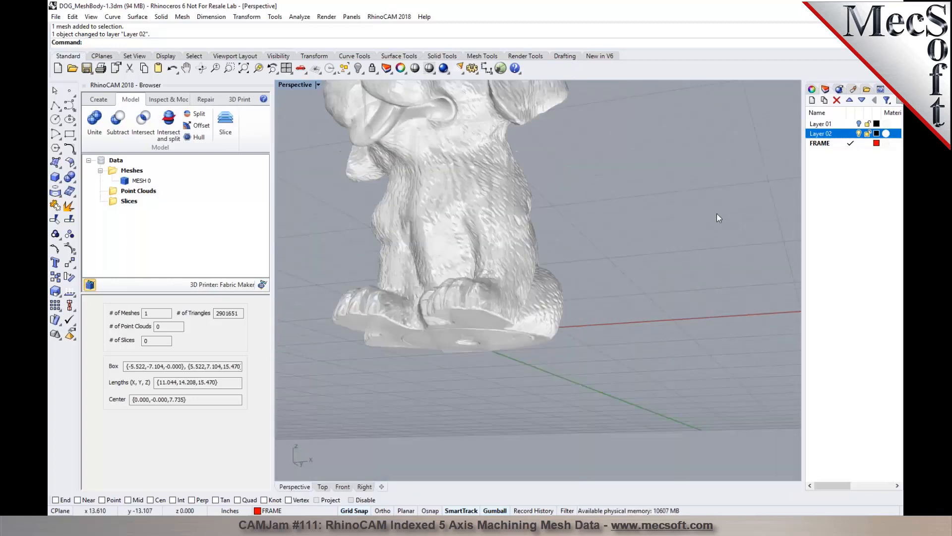
{"action": "left_click", "coordinate": [859, 124]}
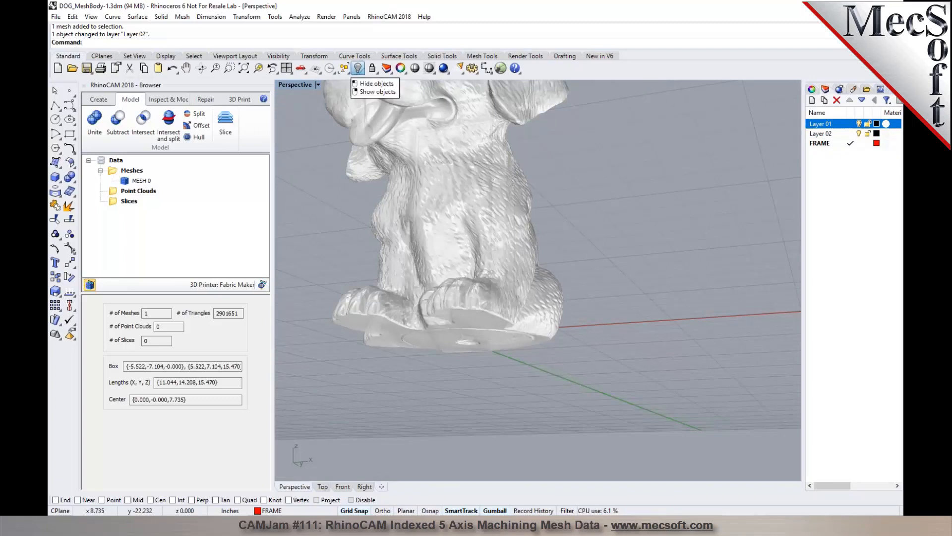
{"action": "left_click", "coordinate": [358, 68]}
{"action": "scroll", "coordinate": [496, 341], "scroll_direction": "up", "scroll_amount": 5}
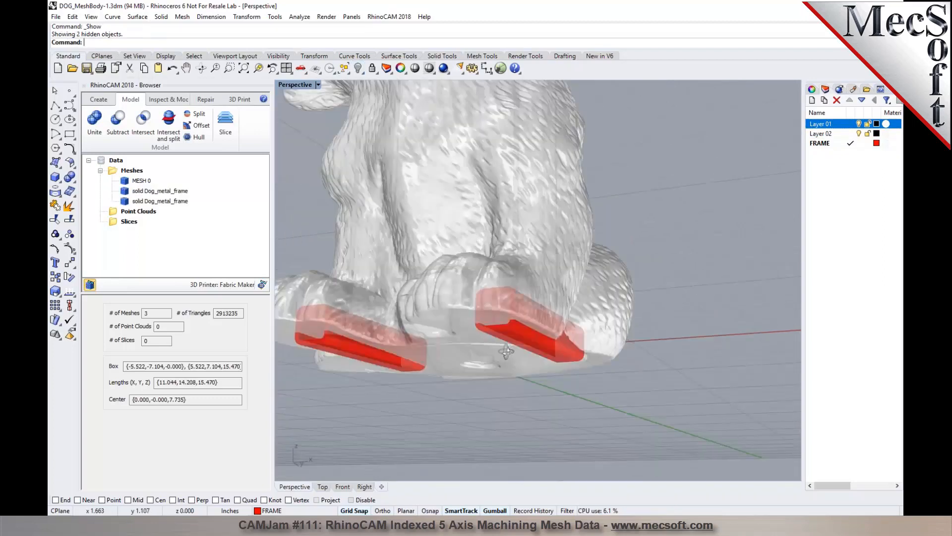
{"action": "right_click_drag", "start_coordinate": [506, 351], "coordinate": [570, 290]}
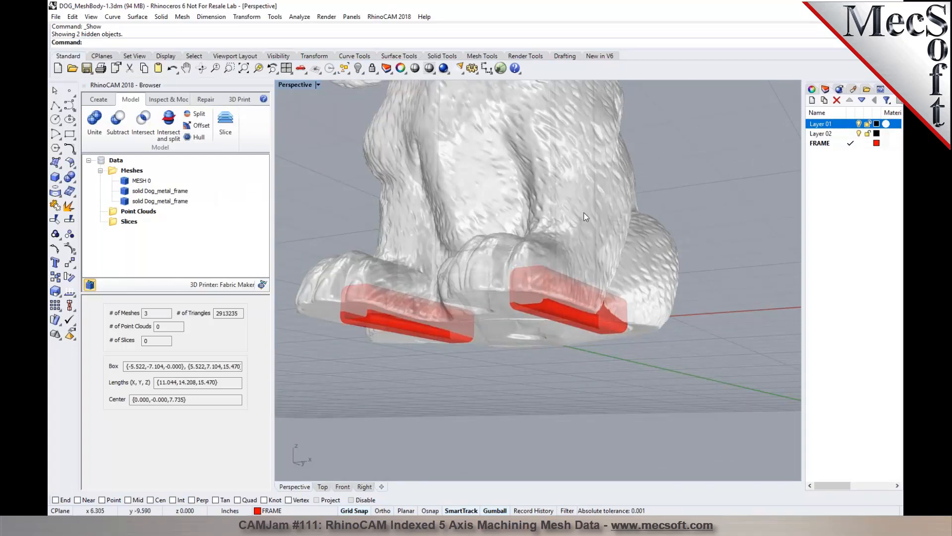
Make Layer 02 current and subtract the two foot bar meshes from the dog mesh
{"action": "left_click", "coordinate": [854, 133]}
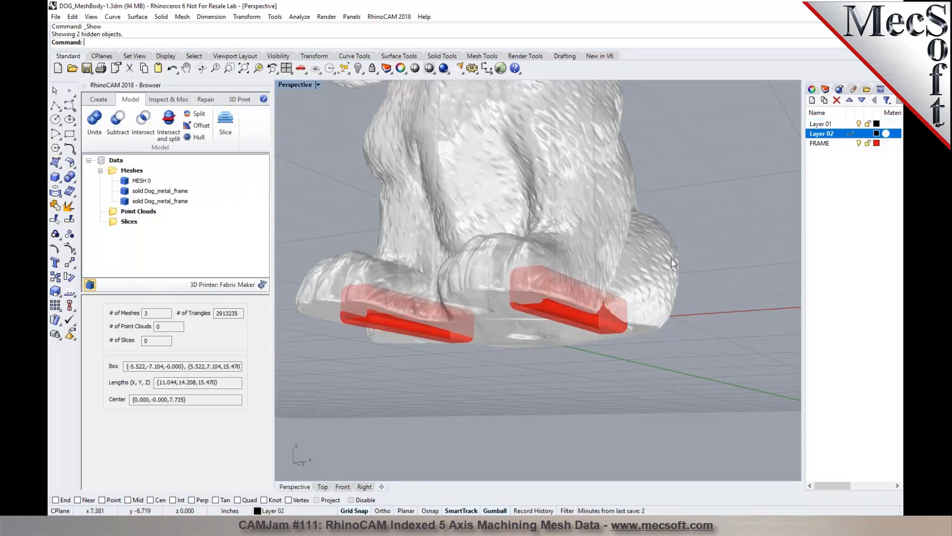
{"action": "left_click", "coordinate": [117, 123]}
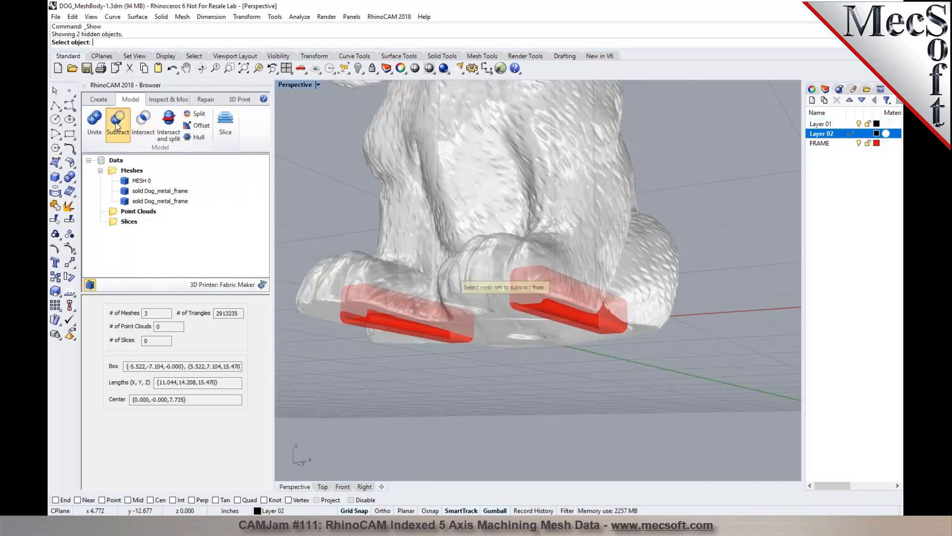
{"action": "left_click", "coordinate": [513, 176]}
{"action": "right_click_drag", "start_coordinate": [397, 374], "coordinate": [358, 310]}
{"action": "key", "text": "Return"}
{"action": "right_click_drag", "start_coordinate": [590, 326], "coordinate": [383, 284]}
{"action": "left_click", "coordinate": [384, 282]}
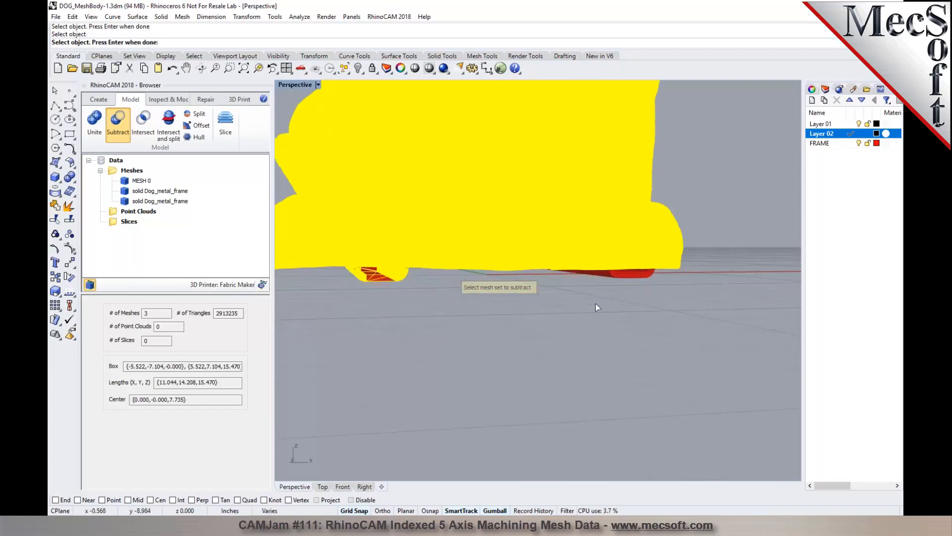
{"action": "key", "text": "Return"}
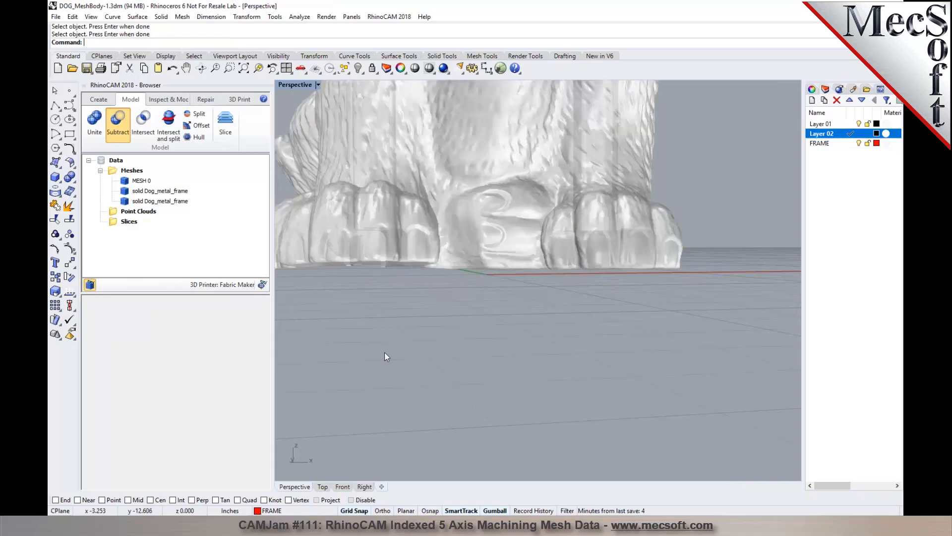
Examine the underside and front paws of the dog mesh to check the foot bar cuts
{"action": "right_click_drag", "start_coordinate": [519, 313], "coordinate": [447, 336]}
{"action": "scroll", "coordinate": [431, 246], "scroll_direction": "up", "scroll_amount": 5}
{"action": "mouse_move", "coordinate": [431, 247]}
{"action": "right_mouse_down"}
{"action": "mouse_move", "coordinate": [495, 270]}
{"action": "mouse_move", "coordinate": [492, 254]}
{"action": "mouse_move", "coordinate": [623, 275]}
{"action": "mouse_move", "coordinate": [584, 251]}
{"action": "mouse_move", "coordinate": [574, 226]}
{"action": "mouse_move", "coordinate": [418, 198]}
{"action": "mouse_move", "coordinate": [419, 183]}
{"action": "mouse_move", "coordinate": [389, 204]}
{"action": "mouse_move", "coordinate": [422, 250]}
{"action": "right_mouse_up"}
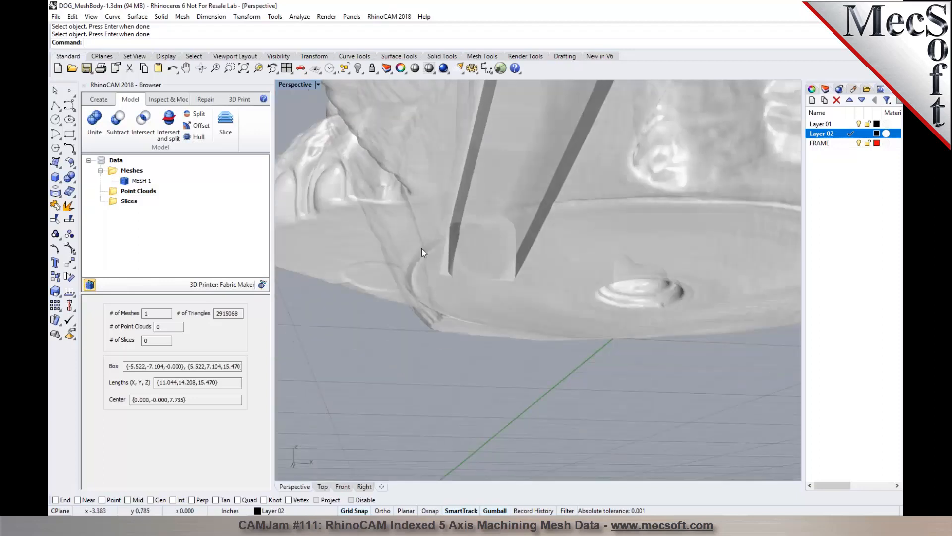
{"action": "scroll", "coordinate": [481, 251], "scroll_direction": "down", "scroll_amount": 12}
{"action": "right_click_drag", "start_coordinate": [601, 273], "coordinate": [506, 266]}
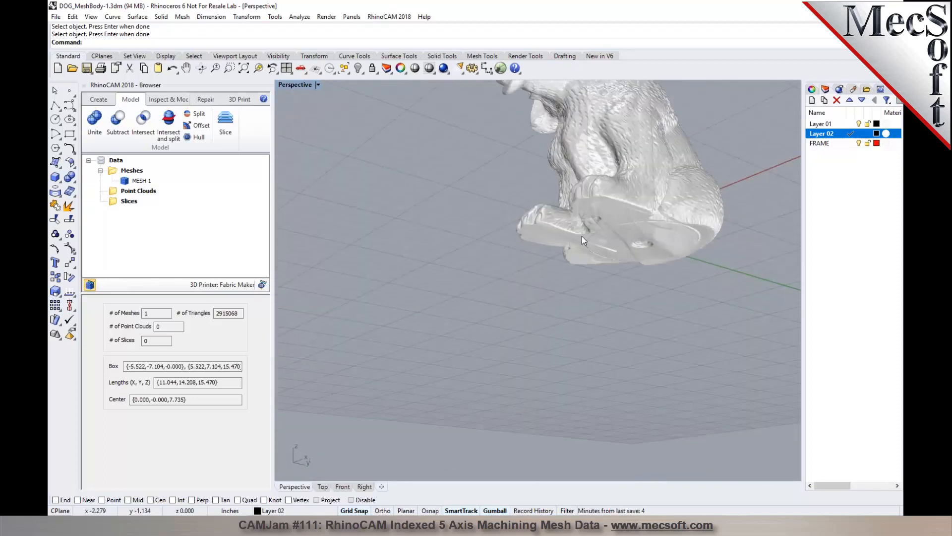
{"action": "scroll", "coordinate": [684, 203], "scroll_direction": "up", "scroll_amount": 12}
{"action": "right_click_drag", "start_coordinate": [684, 203], "coordinate": [768, 250]}
{"action": "scroll", "coordinate": [555, 222], "scroll_direction": "down", "scroll_amount": 9}
{"action": "scroll", "coordinate": [520, 118], "scroll_direction": "up", "scroll_amount": 6}
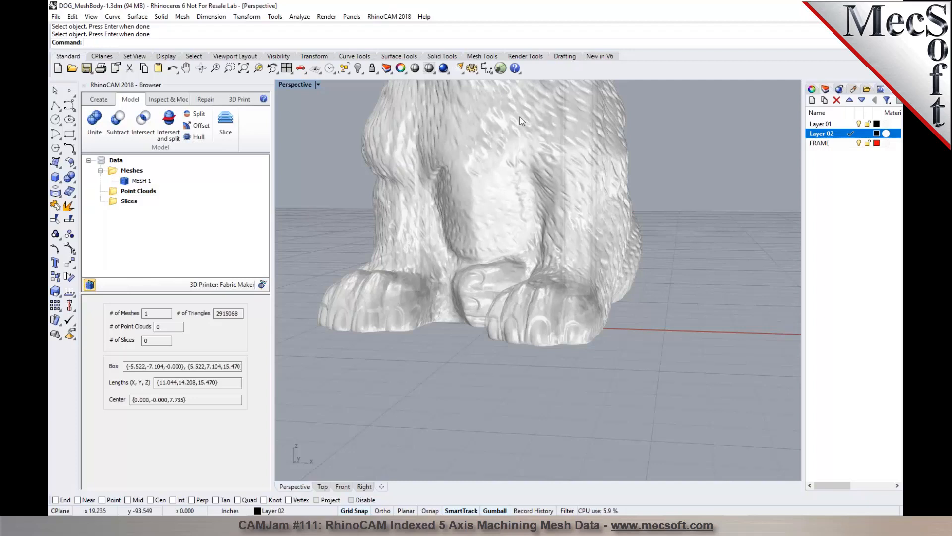
Undo the subtraction of the foot bars from the dog mesh
{"action": "left_click", "coordinate": [176, 71]}
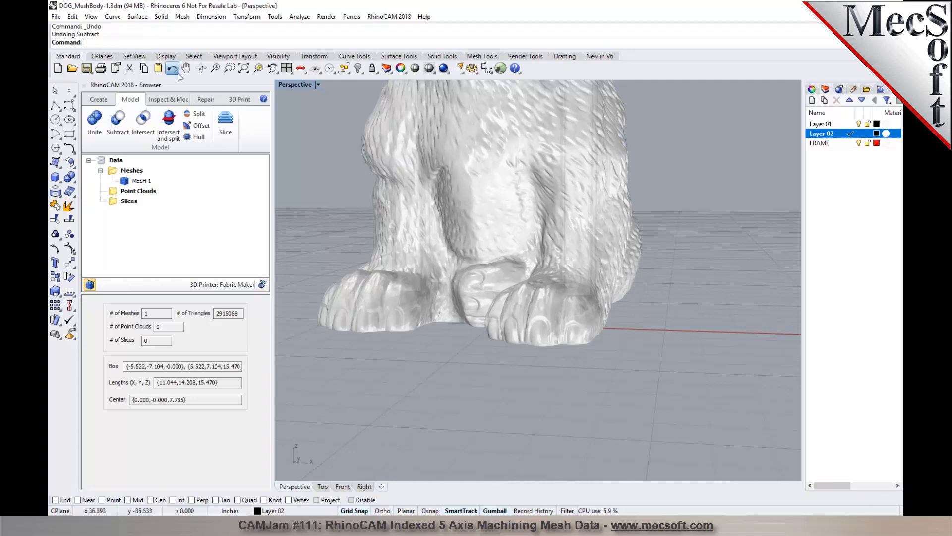
{"action": "left_click", "coordinate": [373, 216]}
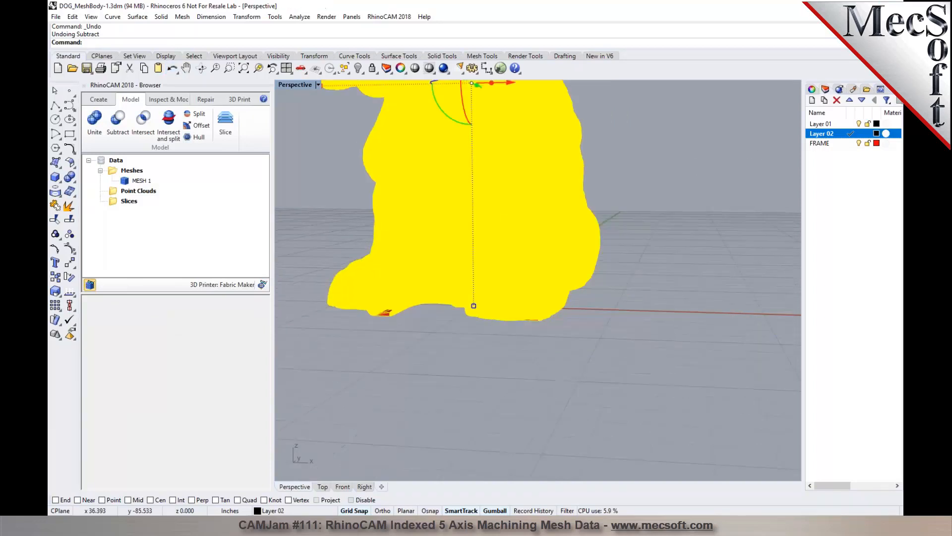
Make FRAME the current layer, turn off Layer 01 and Layer 02, and deselect the foot bars
{"action": "left_click", "coordinate": [860, 125]}
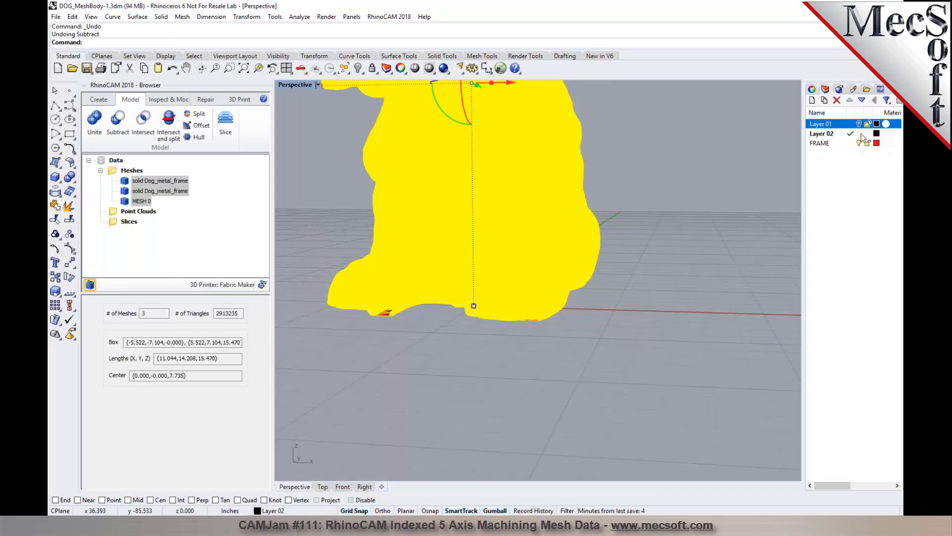
{"action": "left_click", "coordinate": [851, 144]}
{"action": "left_click", "coordinate": [859, 133]}
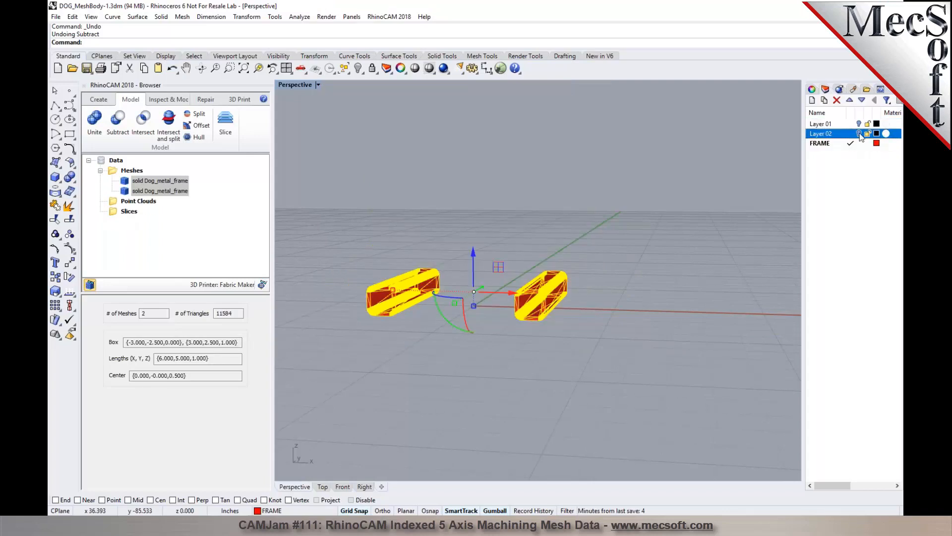
{"action": "left_click", "coordinate": [589, 252]}
Show the four standard views fitted to the two foot bars and maximize the Front view
{"action": "left_click", "coordinate": [286, 69]}
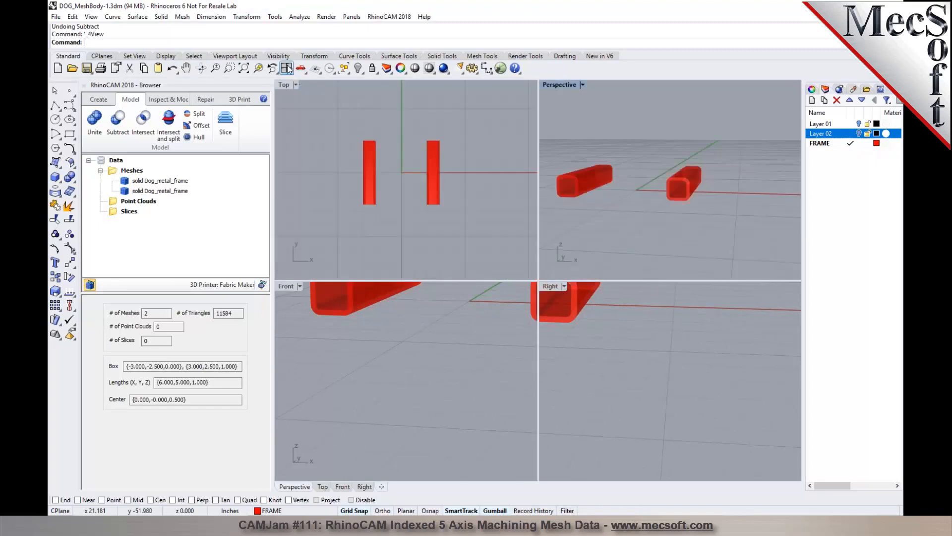
{"action": "scroll", "coordinate": [312, 372], "scroll_direction": "up", "scroll_amount": 1}
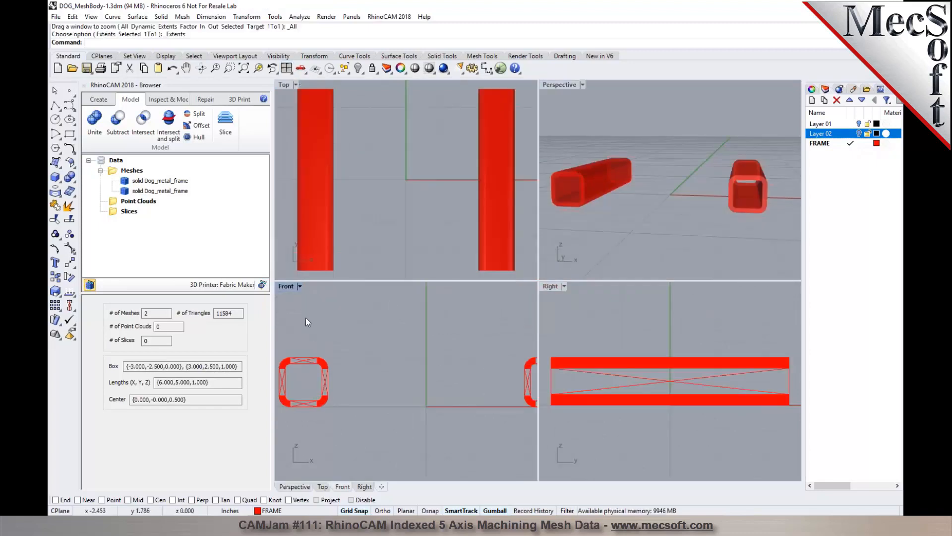
{"action": "double_click", "coordinate": [291, 286]}
{"action": "scroll", "coordinate": [434, 295], "scroll_direction": "down", "scroll_amount": 4}
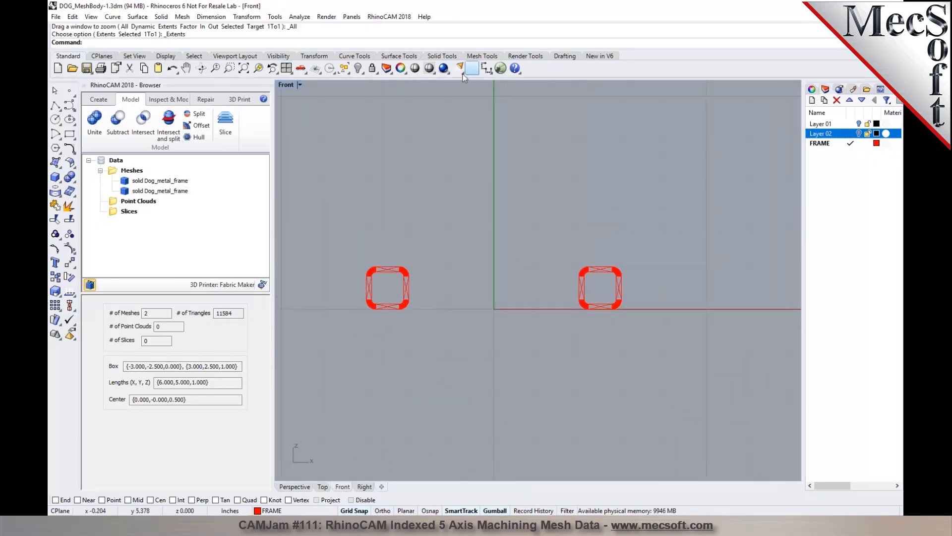
Shade the Front view and create mesh outlines of both square tube frames with MeshOutline
{"action": "left_click", "coordinate": [429, 68]}
{"action": "scroll", "coordinate": [403, 261], "scroll_direction": "up", "scroll_amount": 1}
{"action": "scroll", "coordinate": [403, 261], "scroll_direction": "up", "scroll_amount": 1}
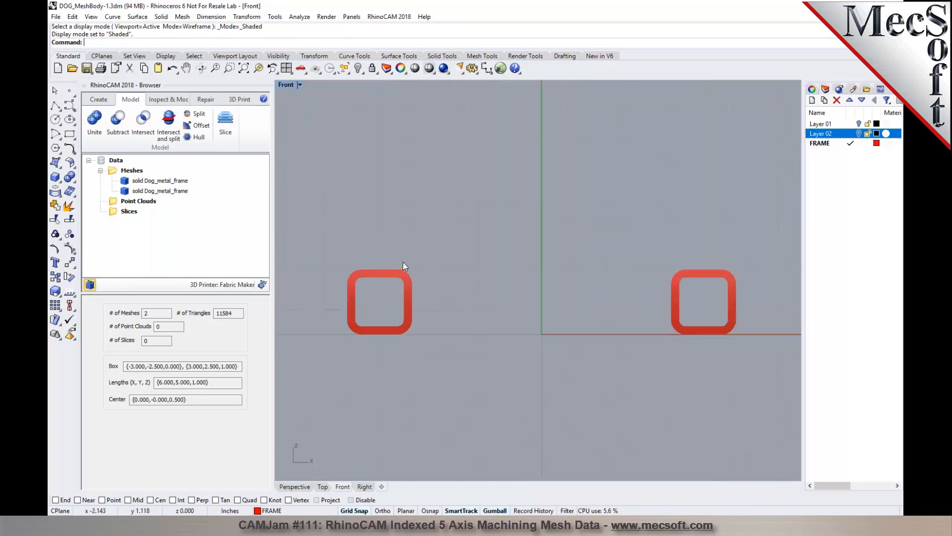
{"action": "type", "text": "Mesh"}
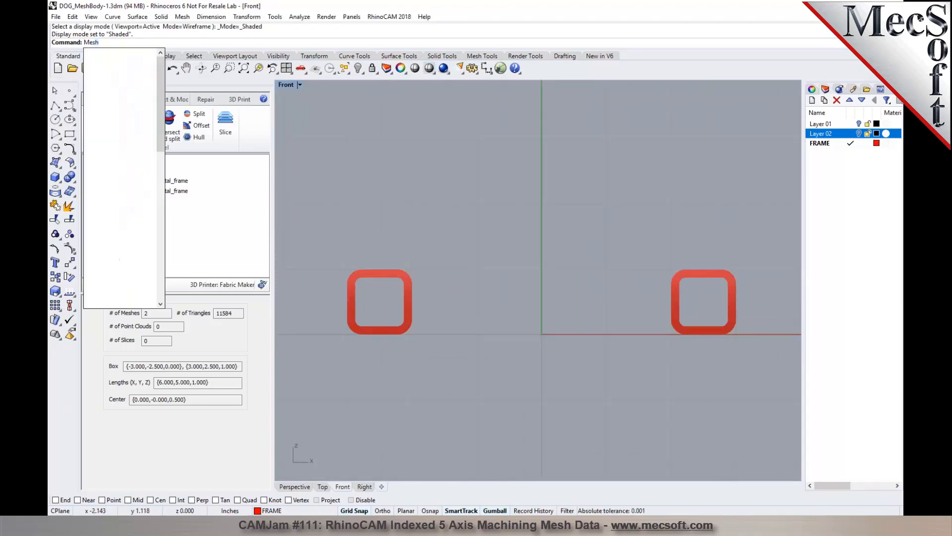
{"action": "type", "text": "Outline"}
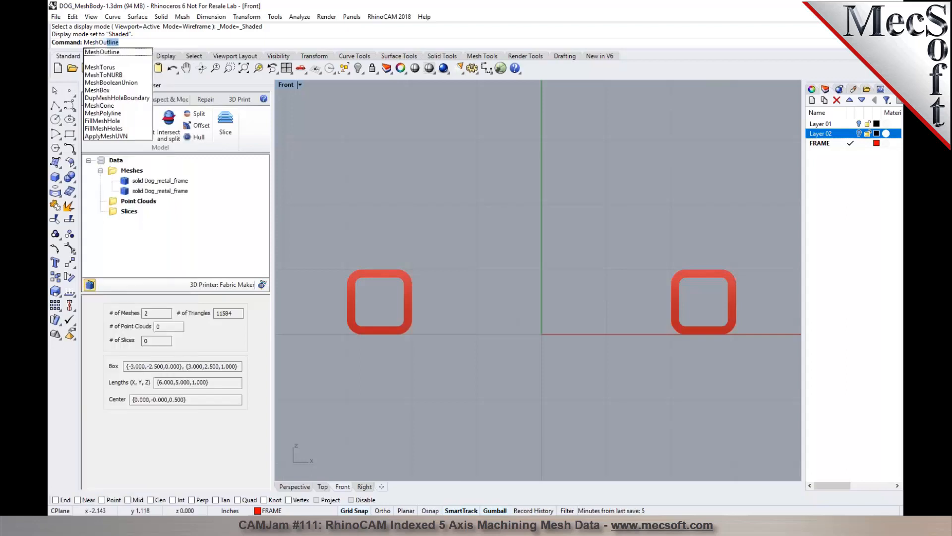
{"action": "key", "text": "Return"}
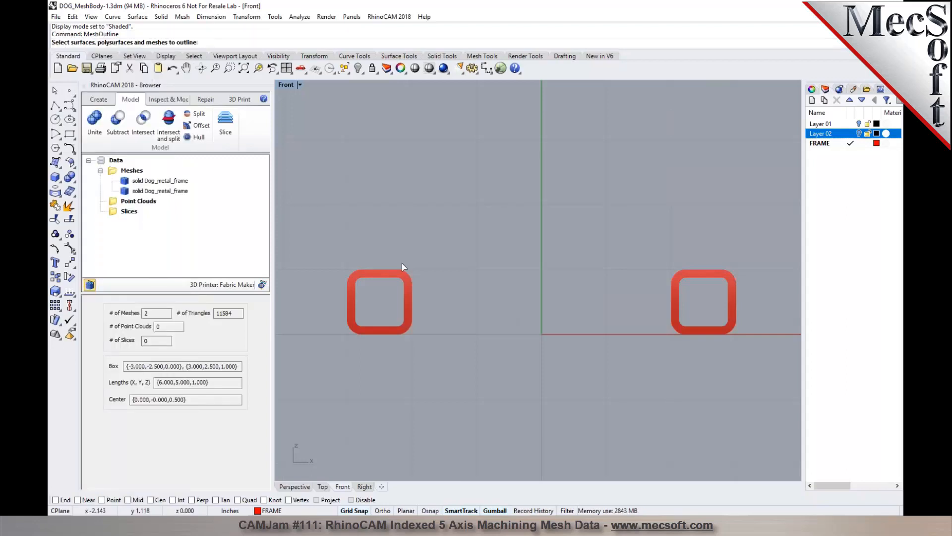
{"action": "left_click_drag", "start_coordinate": [324, 237], "coordinate": [753, 418]}
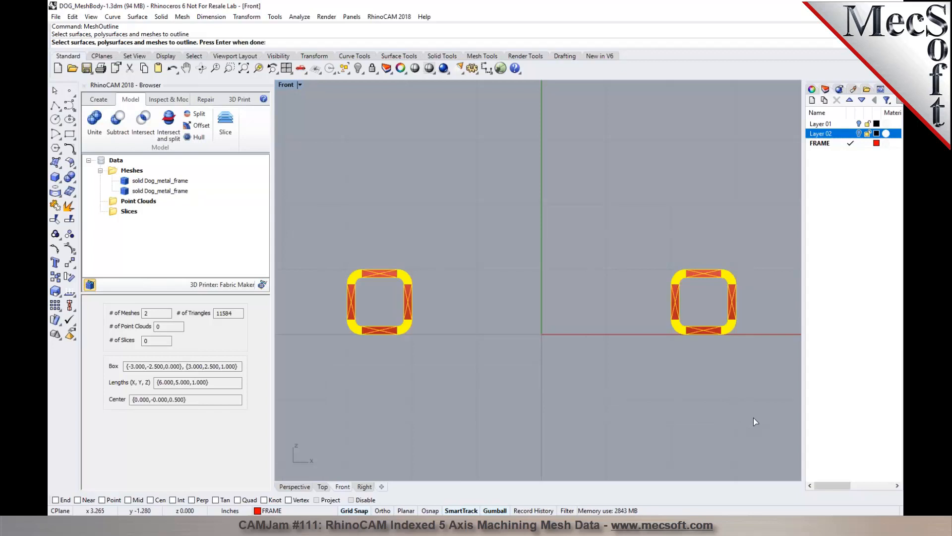
{"action": "key", "text": "Return"}
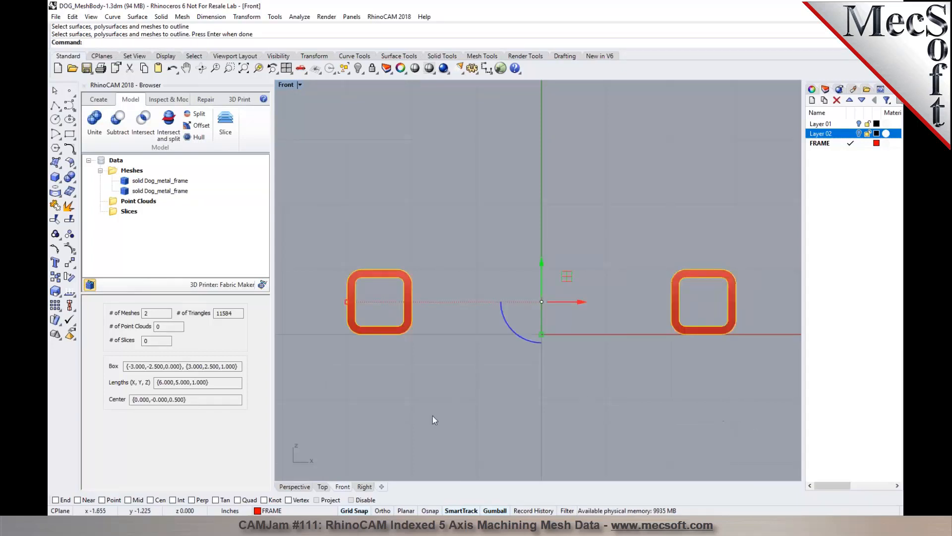
In the Perspective view, deselect the inner outline of each tube, keeping only the two outer outlines selected
{"action": "left_click", "coordinate": [308, 486]}
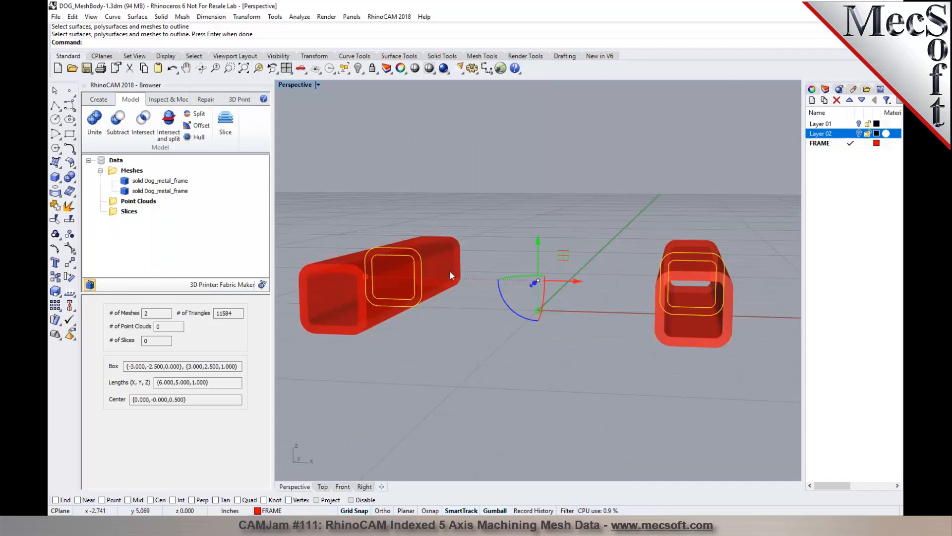
{"action": "left_click", "coordinate": [416, 275], "text": "ctrl"}
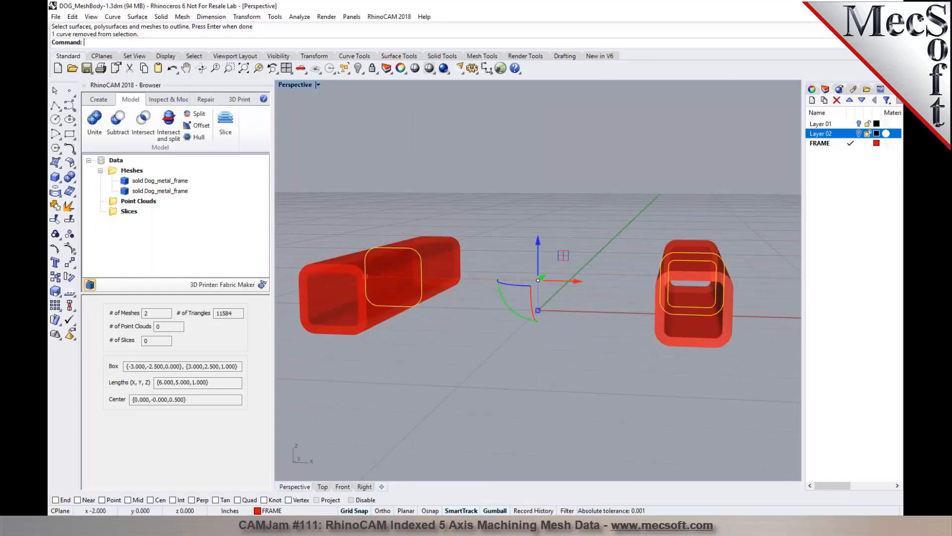
{"action": "left_click", "coordinate": [670, 308], "text": "ctrl"}
{"action": "right_click_drag", "start_coordinate": [699, 340], "coordinate": [659, 370]}
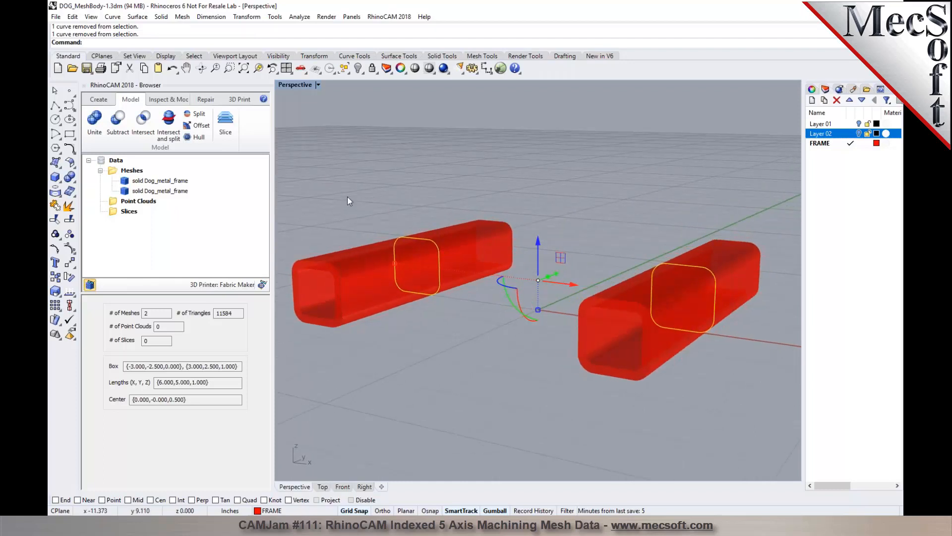
Extrude the two outer outlines straight as solids on both sides up to a tube end vertex, with grid snap off and Vertex snap on
{"action": "left_click", "coordinate": [161, 16]}
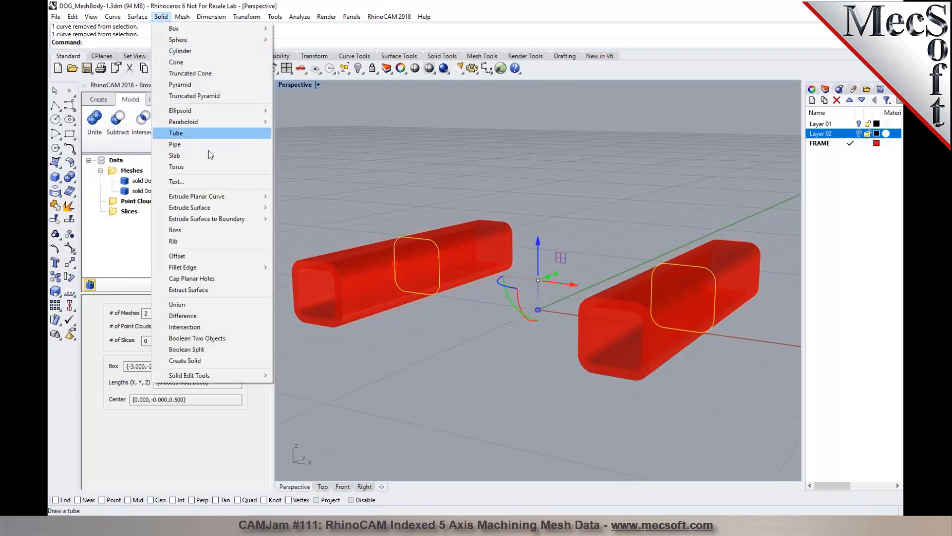
{"action": "left_click", "coordinate": [293, 197]}
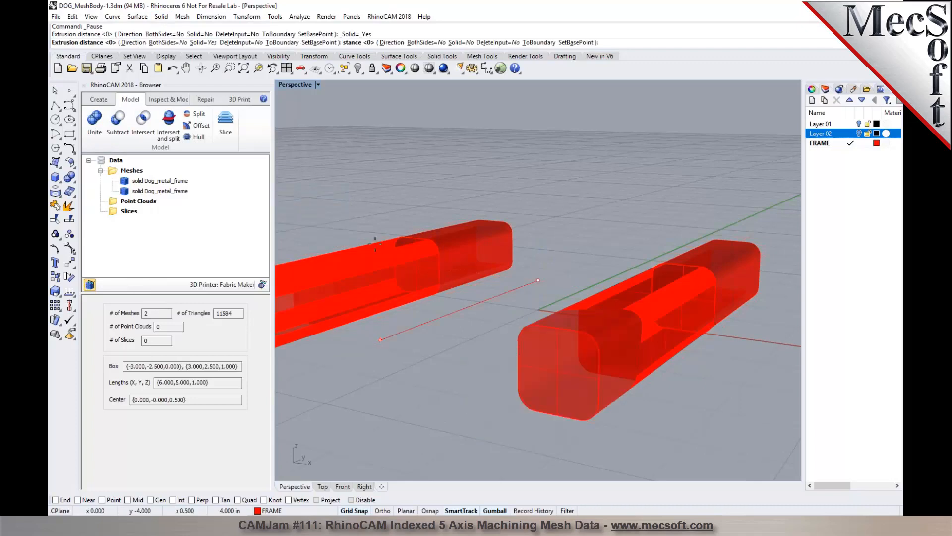
{"action": "left_click", "coordinate": [163, 42]}
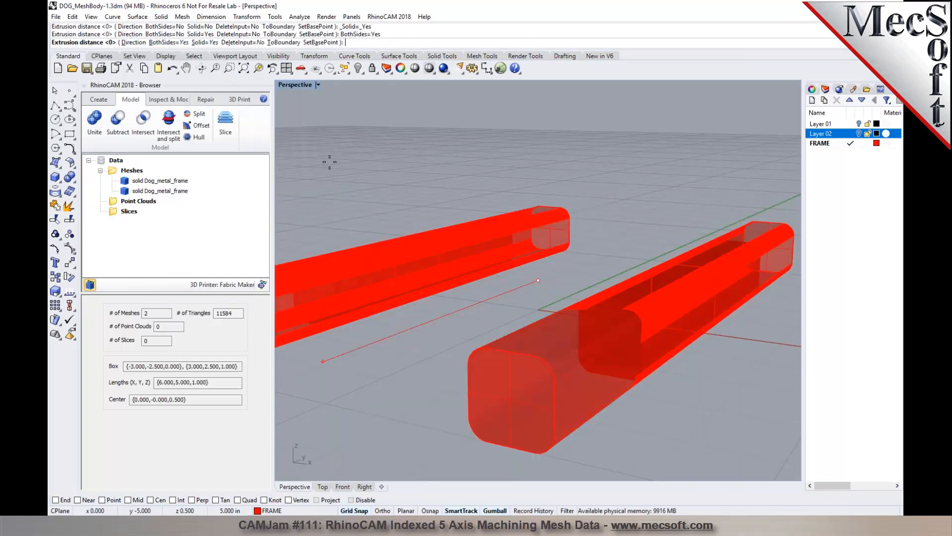
{"action": "scroll", "coordinate": [591, 215], "scroll_direction": "down", "scroll_amount": 5}
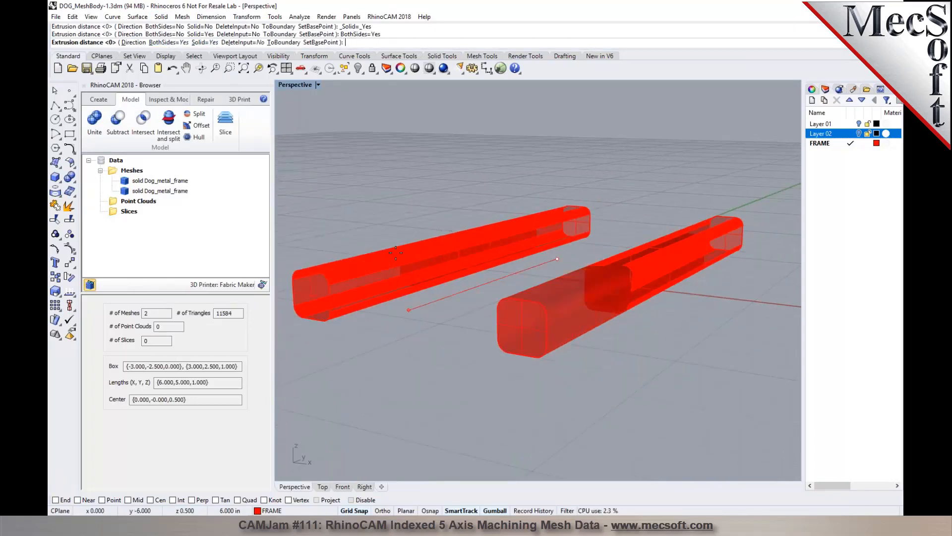
{"action": "scroll", "coordinate": [383, 225], "scroll_direction": "up", "scroll_amount": 10}
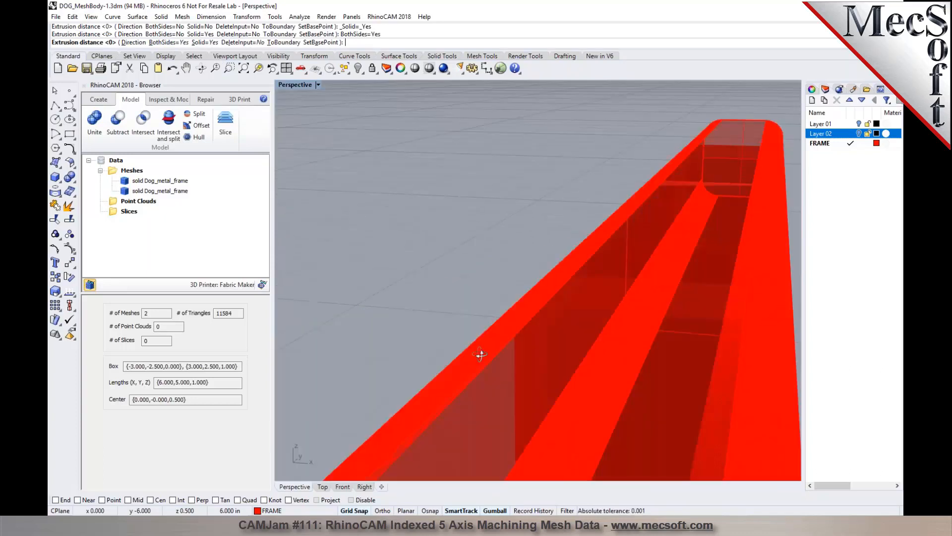
{"action": "scroll", "coordinate": [480, 354], "scroll_direction": "down", "scroll_amount": 8}
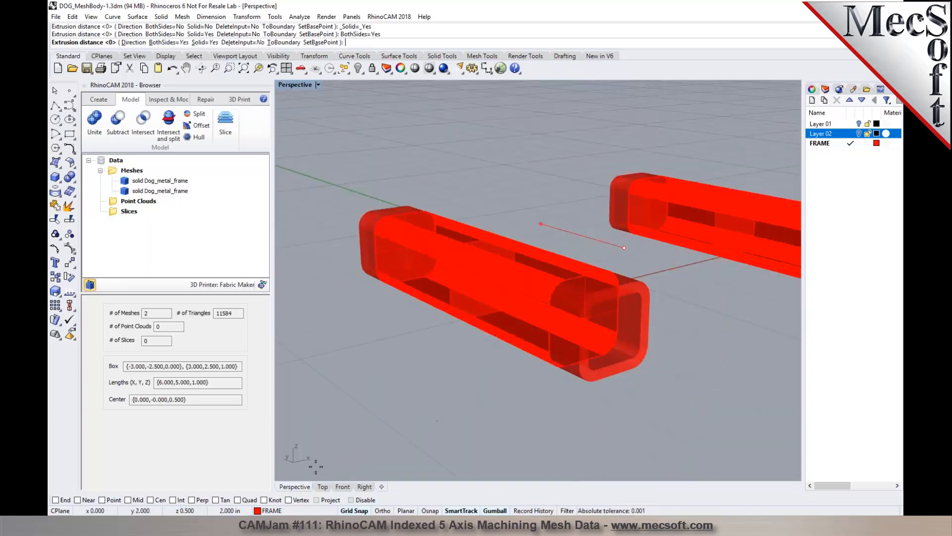
{"action": "left_click", "coordinate": [352, 511]}
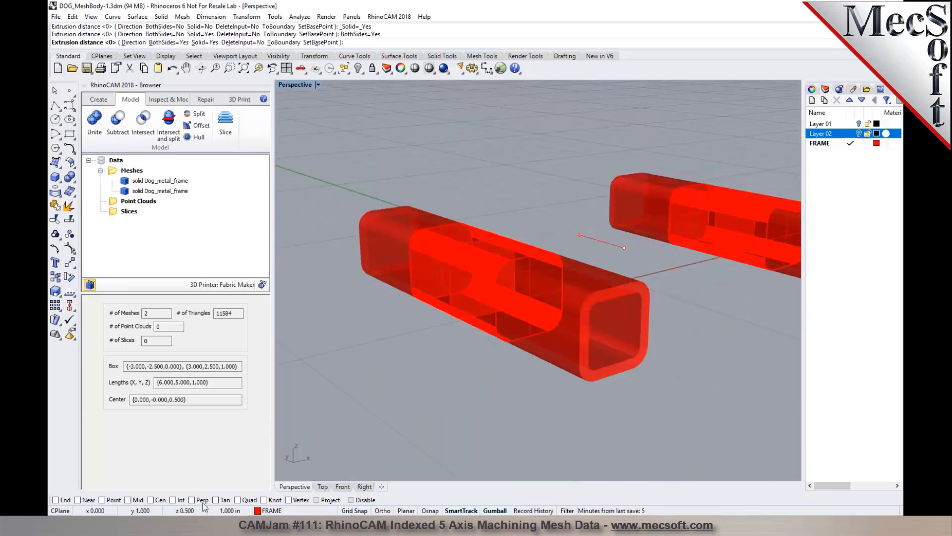
{"action": "left_click", "coordinate": [295, 500]}
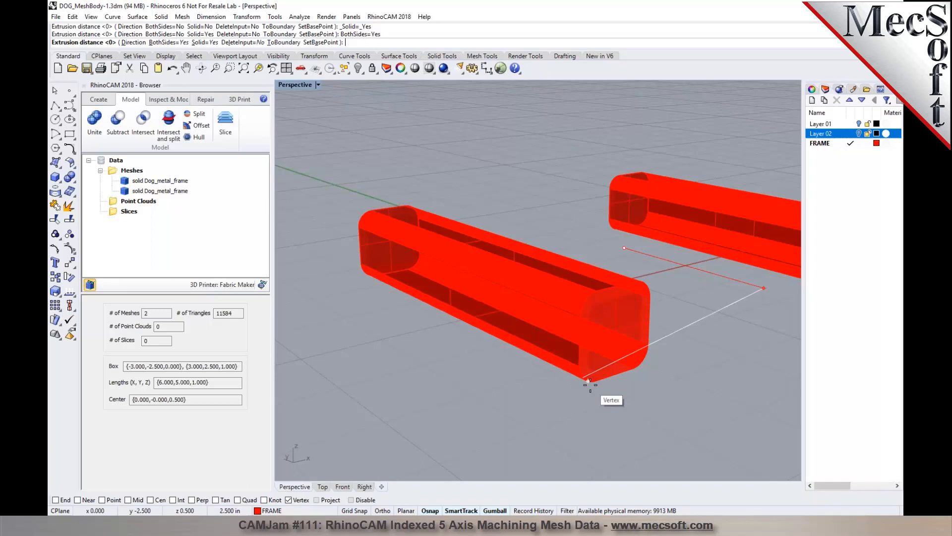
{"action": "scroll", "coordinate": [590, 385], "scroll_direction": "up", "scroll_amount": 5}
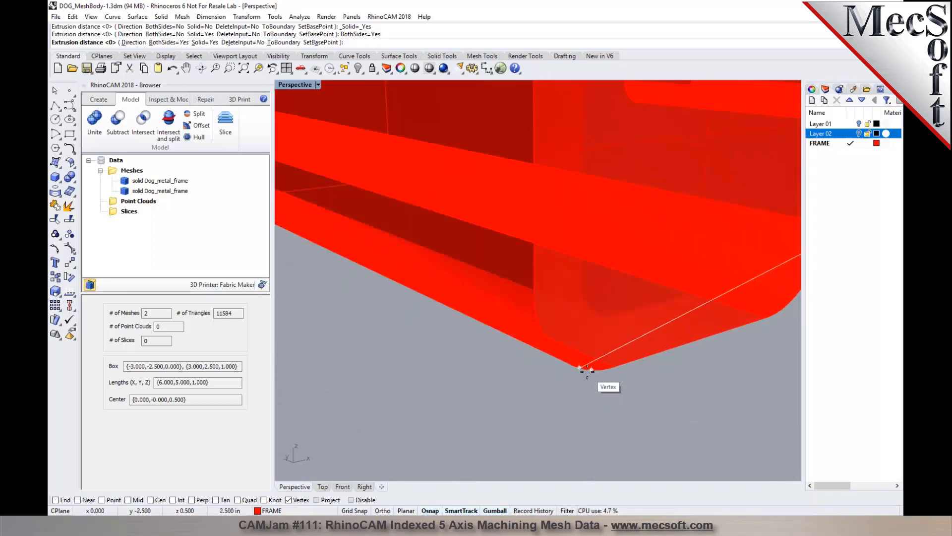
{"action": "left_click", "coordinate": [591, 370]}
{"action": "scroll", "coordinate": [546, 365], "scroll_direction": "down", "scroll_amount": 5}
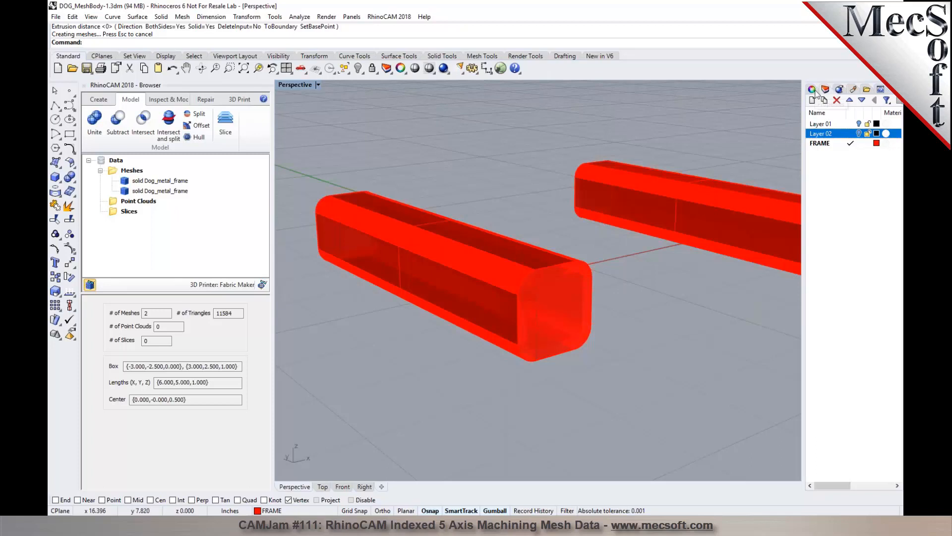
{"action": "left_click", "coordinate": [517, 287]}
{"action": "key", "text": "Escape"}
{"action": "left_click", "coordinate": [573, 344]}
{"action": "key", "text": "Escape"}
Select all visible meshes with SelMesh and move the original hollow frame meshes to Layer 01
{"action": "type", "text": "SelMs"}
{"action": "key", "text": "BackSpace"}
{"action": "type", "text": "esh"}
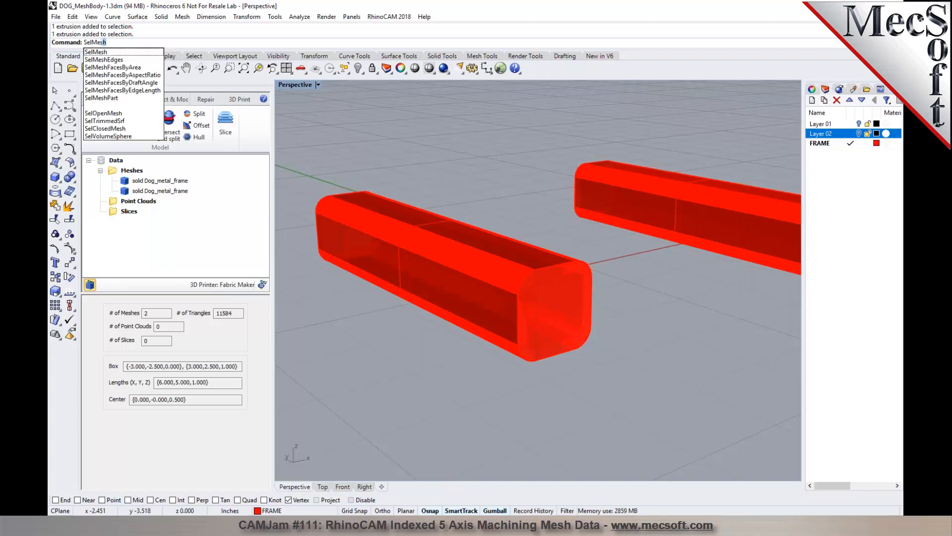
{"action": "key", "text": "Return"}
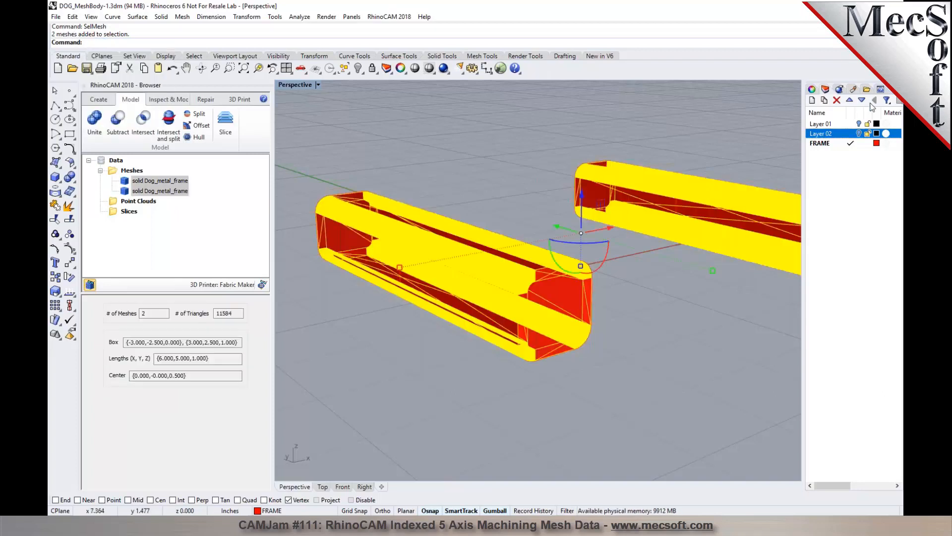
{"action": "left_click", "coordinate": [821, 123]}
{"action": "right_click", "coordinate": [821, 124]}
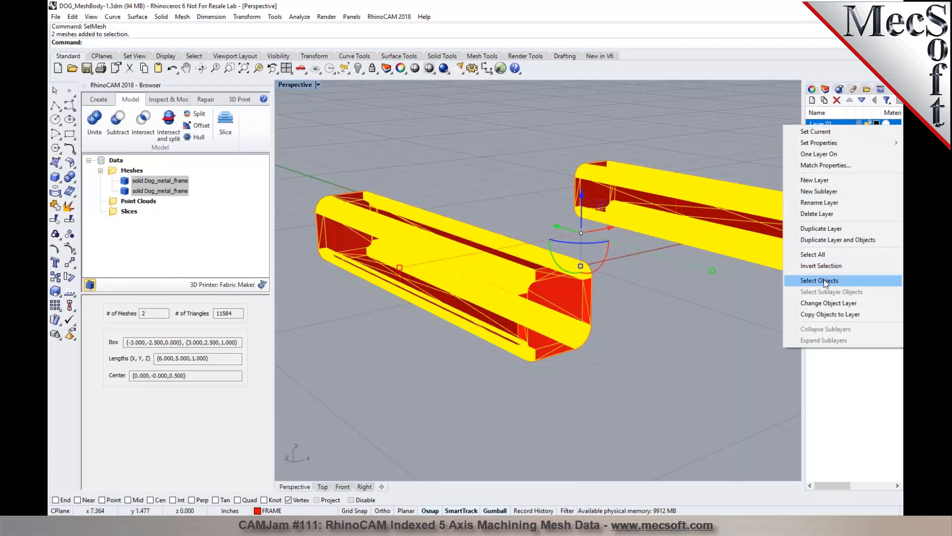
{"action": "left_click", "coordinate": [826, 303]}
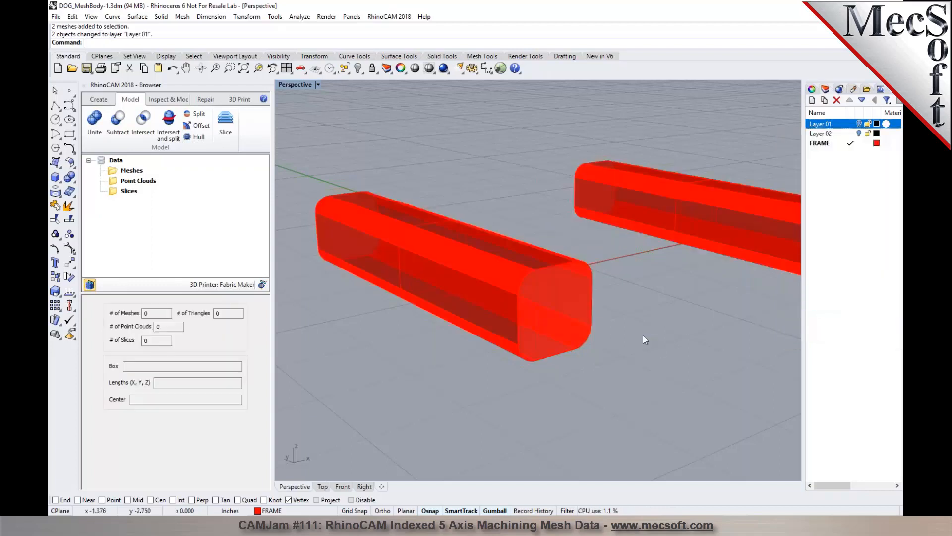
Examine the two extruded solid bars from several angles in shaded display
{"action": "right_click_drag", "start_coordinate": [635, 326], "coordinate": [489, 297]}
{"action": "scroll", "coordinate": [398, 257], "scroll_direction": "down", "scroll_amount": 5}
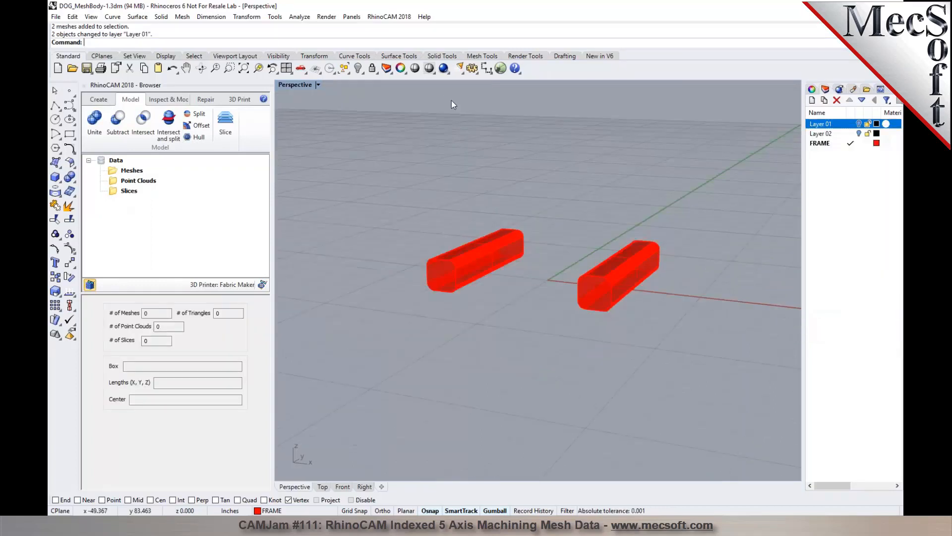
{"action": "key", "text": "ctrl+alt+s"}
{"action": "scroll", "coordinate": [526, 269], "scroll_direction": "up", "scroll_amount": 5}
{"action": "left_click", "coordinate": [409, 243]}
{"action": "scroll", "coordinate": [455, 279], "scroll_direction": "down", "scroll_amount": 4}
{"action": "left_click", "coordinate": [492, 332]}
{"action": "right_click_drag", "start_coordinate": [492, 332], "coordinate": [525, 353]}
{"action": "scroll", "coordinate": [575, 295], "scroll_direction": "up", "scroll_amount": 5}
Convert both extruded bars to polygon meshes, with the polygon density set slightly above the middle
{"action": "left_click", "coordinate": [576, 302]}
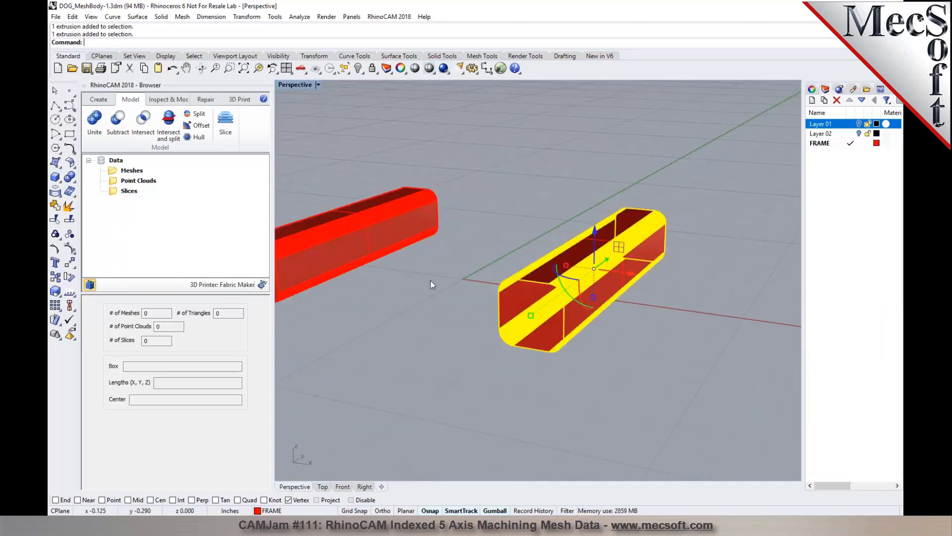
{"action": "left_click", "coordinate": [379, 248], "text": "shift"}
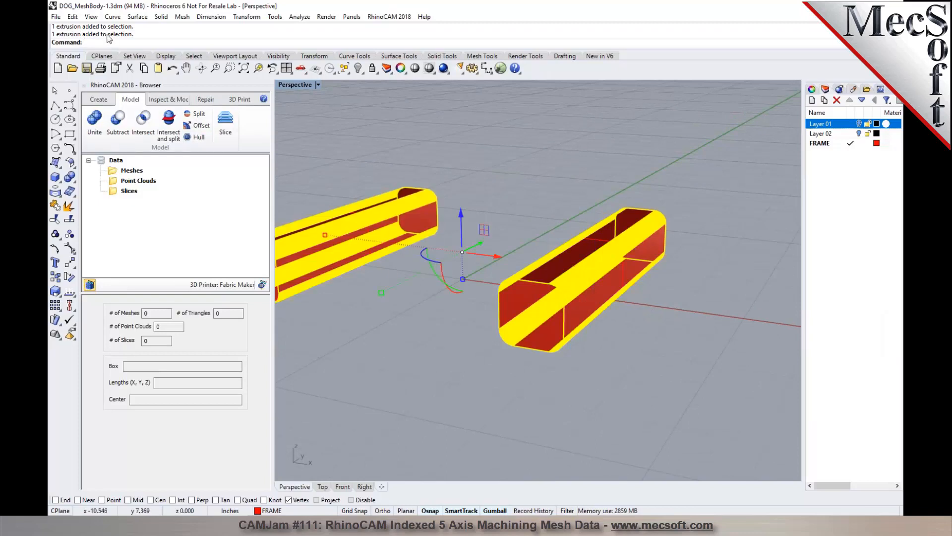
{"action": "left_click", "coordinate": [104, 102]}
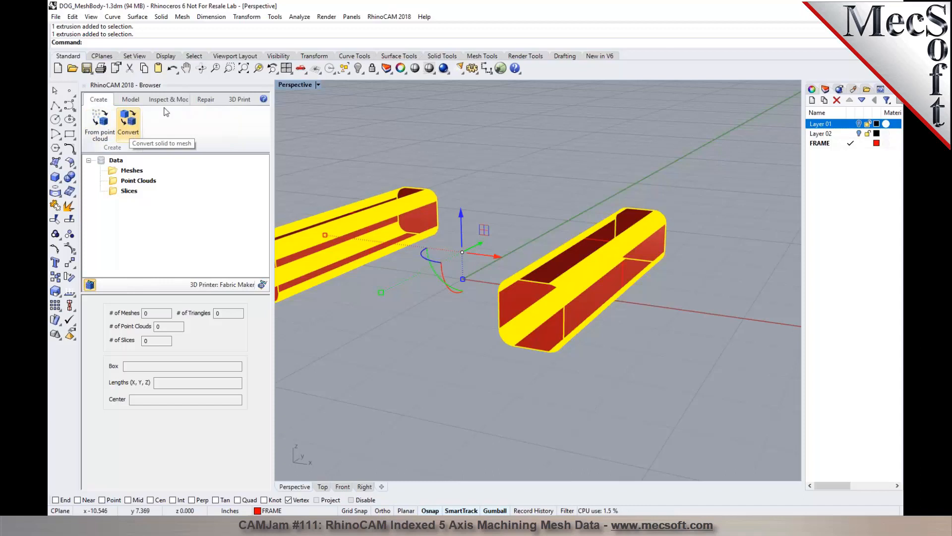
{"action": "left_click", "coordinate": [182, 16]}
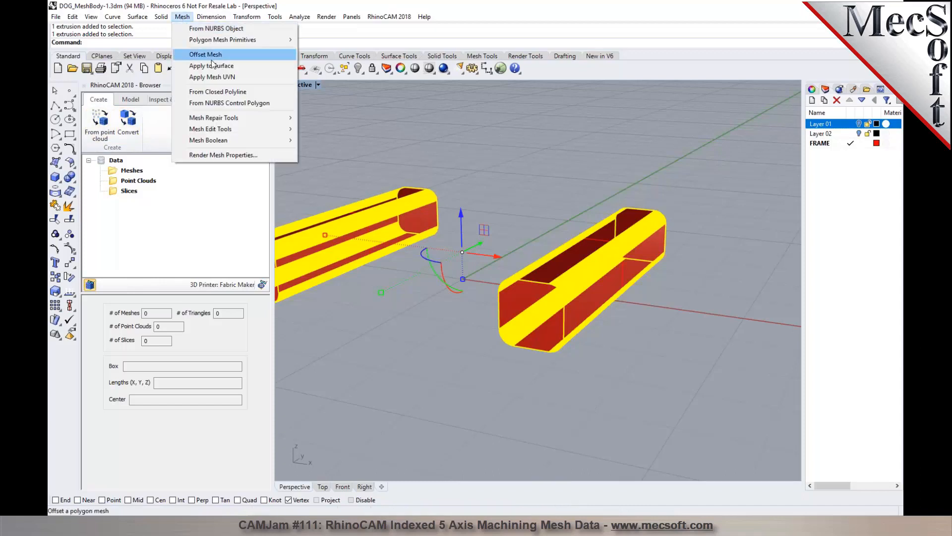
{"action": "left_click", "coordinate": [228, 30]}
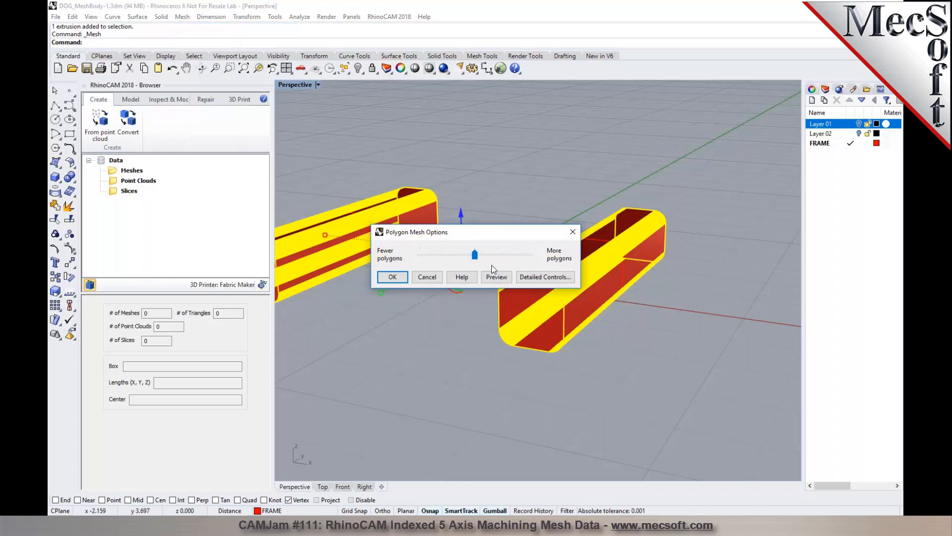
{"action": "mouse_move", "coordinate": [475, 254]}
{"action": "left_mouse_down"}
{"action": "mouse_move", "coordinate": [499, 261]}
{"action": "mouse_move", "coordinate": [491, 263]}
{"action": "left_mouse_up"}
{"action": "left_click", "coordinate": [397, 280]}
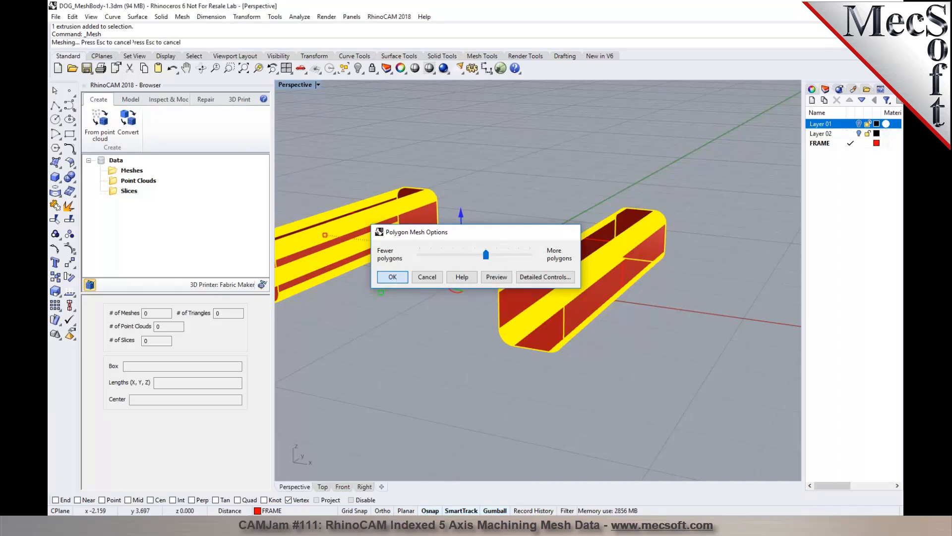
{"action": "left_click", "coordinate": [395, 301]}
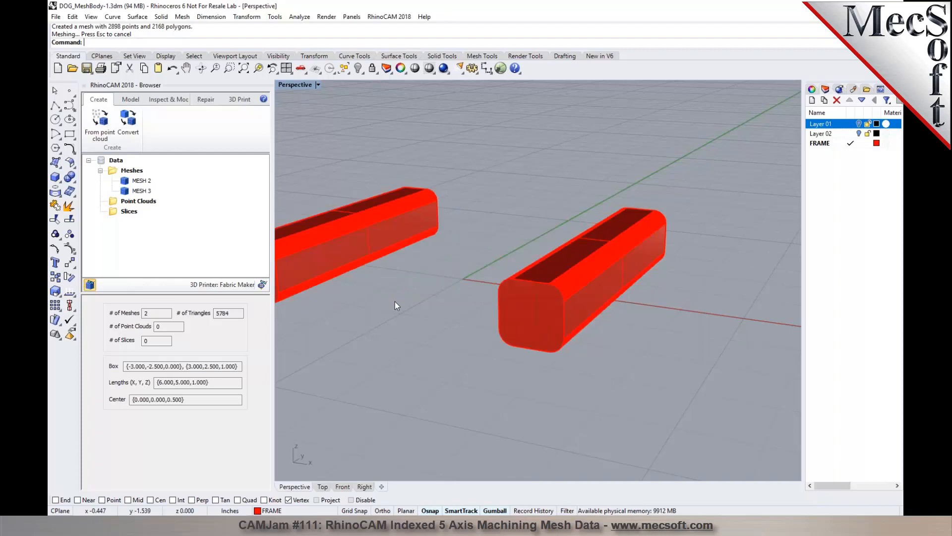
Hide the two original extrusions, picking the extrusion rather than the overlapping mesh for each bar
{"action": "scroll", "coordinate": [444, 307], "scroll_direction": "down", "scroll_amount": 9}
{"action": "scroll", "coordinate": [358, 283], "scroll_direction": "up", "scroll_amount": 10}
{"action": "left_click", "coordinate": [437, 308]}
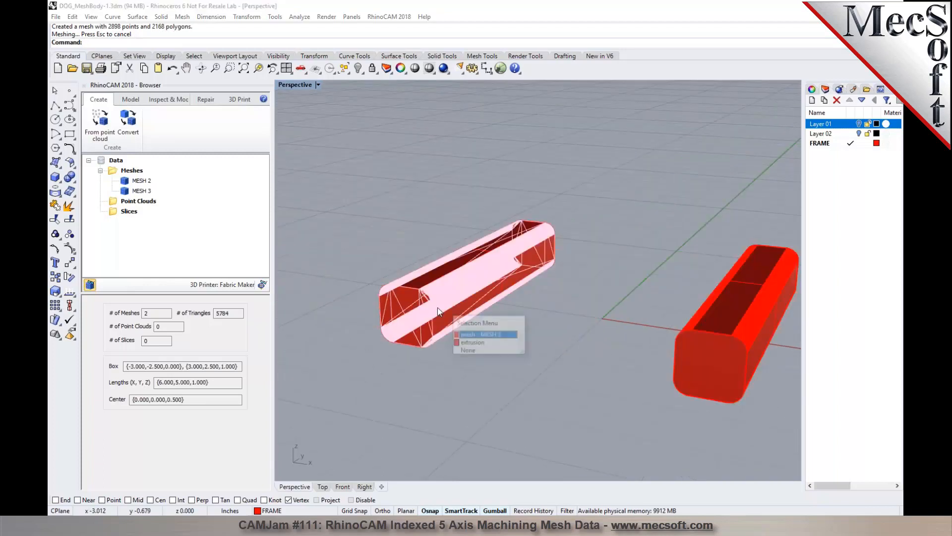
{"action": "left_click", "coordinate": [473, 342]}
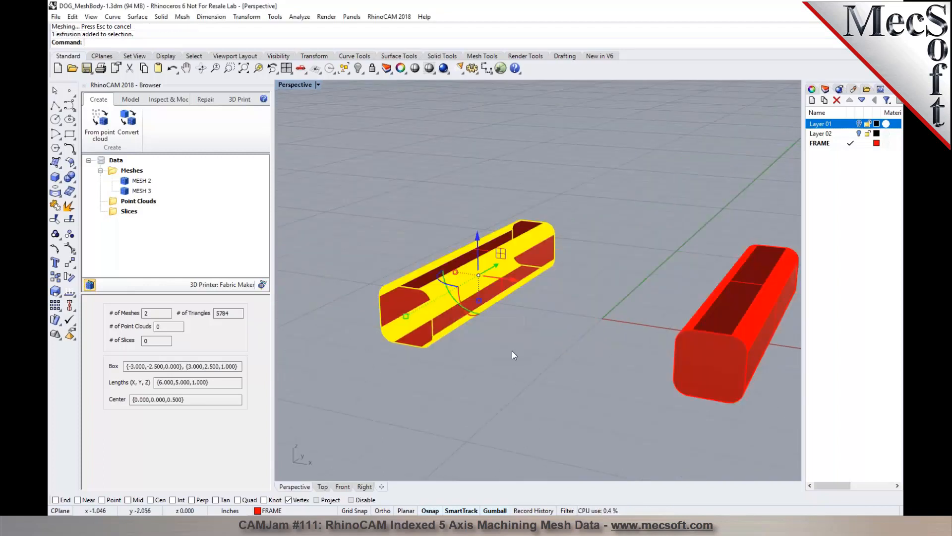
{"action": "left_click", "coordinate": [752, 364], "text": "shift"}
{"action": "left_click", "coordinate": [786, 399]}
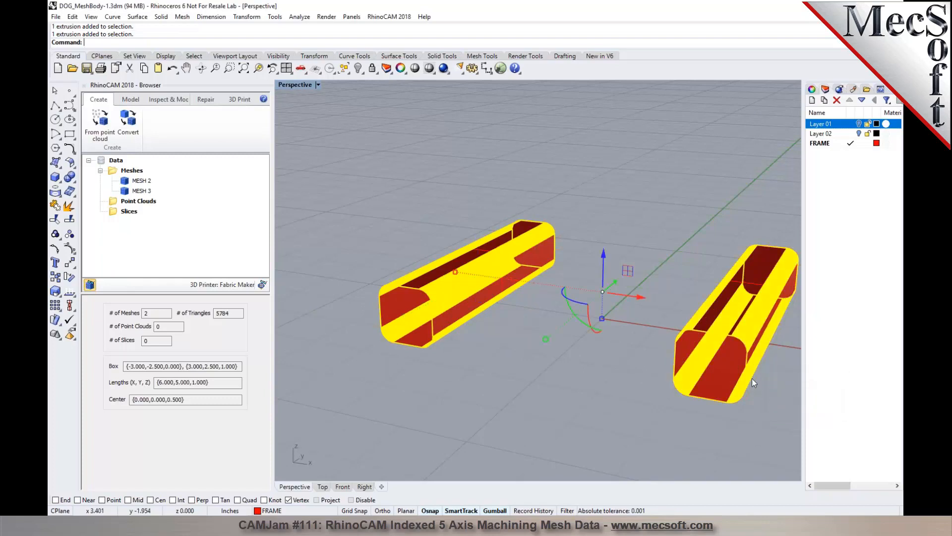
{"action": "left_click", "coordinate": [358, 68]}
Select the new bar meshes to check them, and turn on Layer 02 to show the dog body
{"action": "right_click_drag", "start_coordinate": [397, 198], "coordinate": [558, 231]}
{"action": "left_click", "coordinate": [427, 325]}
{"action": "left_click", "coordinate": [614, 341]}
{"action": "left_click", "coordinate": [650, 259]}
{"action": "left_click", "coordinate": [634, 326]}
{"action": "left_click", "coordinate": [860, 134]}
{"action": "left_click", "coordinate": [859, 133]}
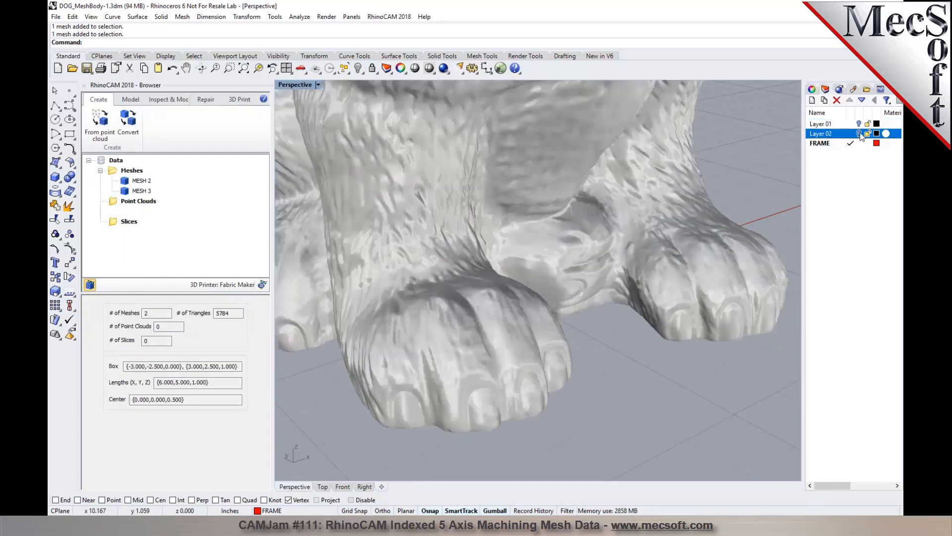
Make Layer 02 the current layer and save the file
{"action": "right_click_drag", "start_coordinate": [496, 209], "coordinate": [771, 159]}
{"action": "left_click", "coordinate": [850, 133]}
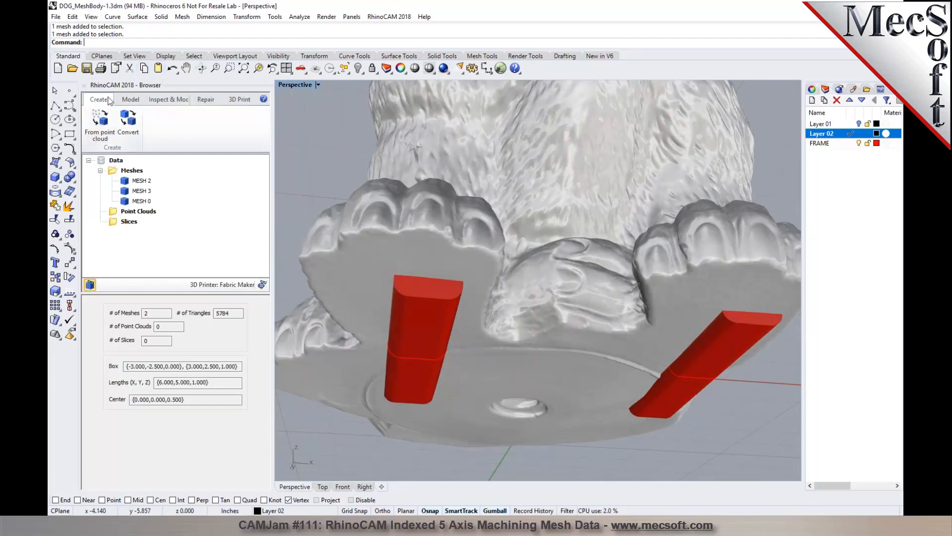
{"action": "left_click", "coordinate": [87, 69]}
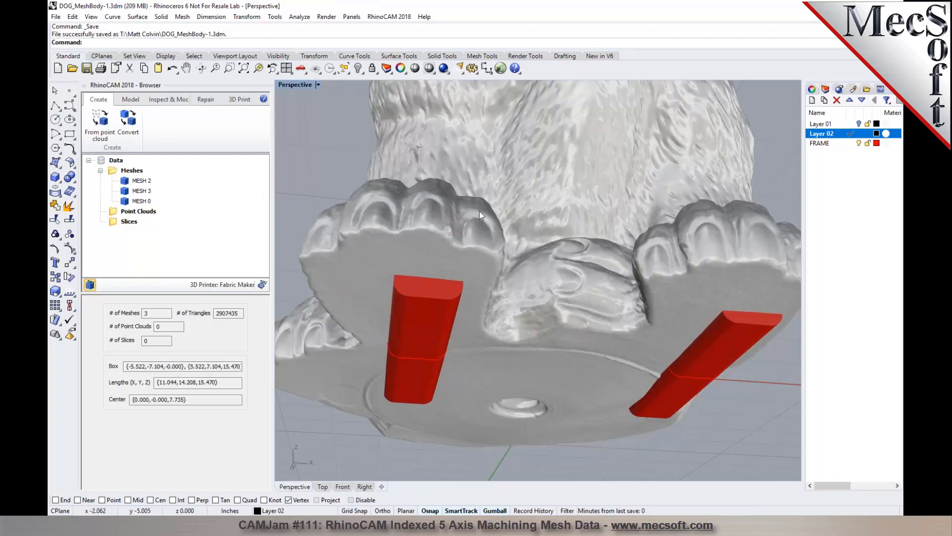
Subtract both red bar meshes from the dog body mesh with the RhinoCAM mesh Subtract command
{"action": "left_click", "coordinate": [131, 100]}
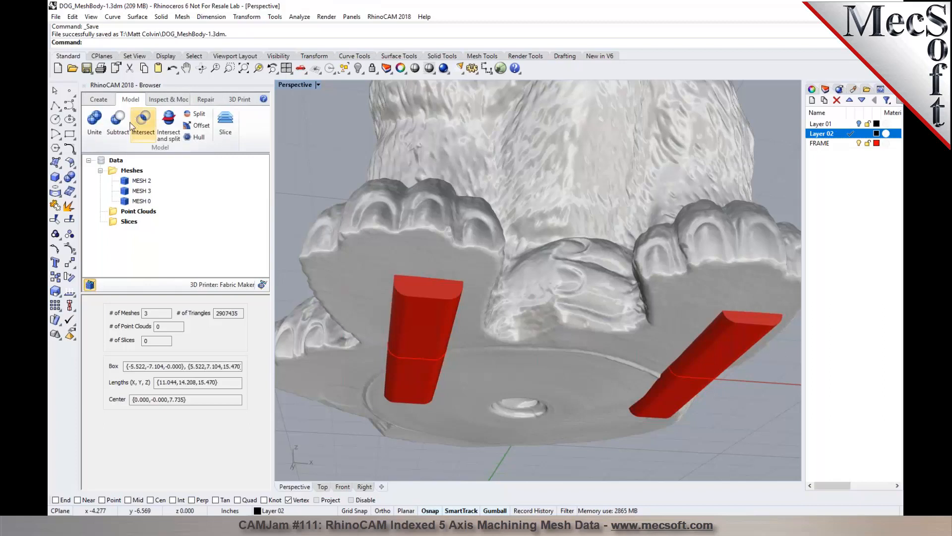
{"action": "left_click", "coordinate": [117, 124]}
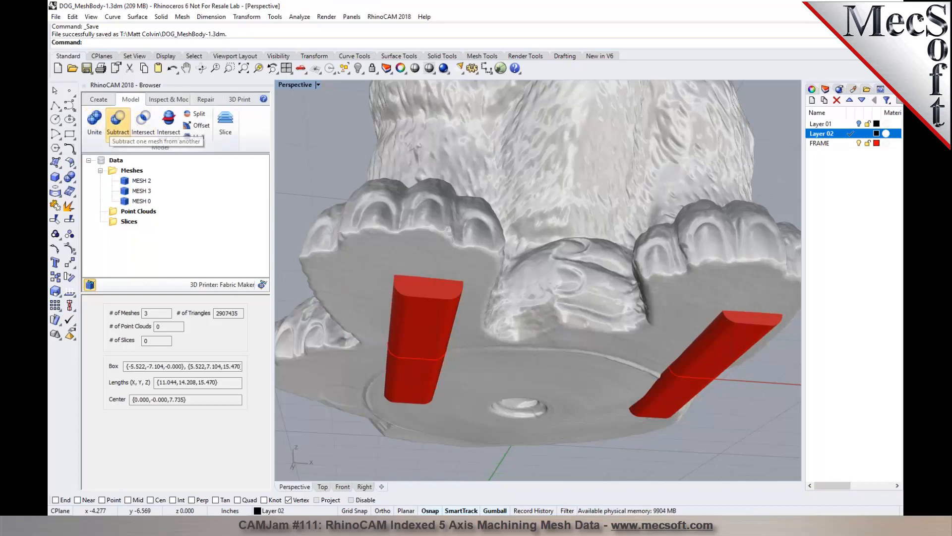
{"action": "left_click", "coordinate": [432, 207]}
{"action": "right_click_drag", "start_coordinate": [366, 201], "coordinate": [539, 412]}
{"action": "key", "text": "Return"}
{"action": "left_click", "coordinate": [442, 349]}
{"action": "left_click", "coordinate": [745, 347]}
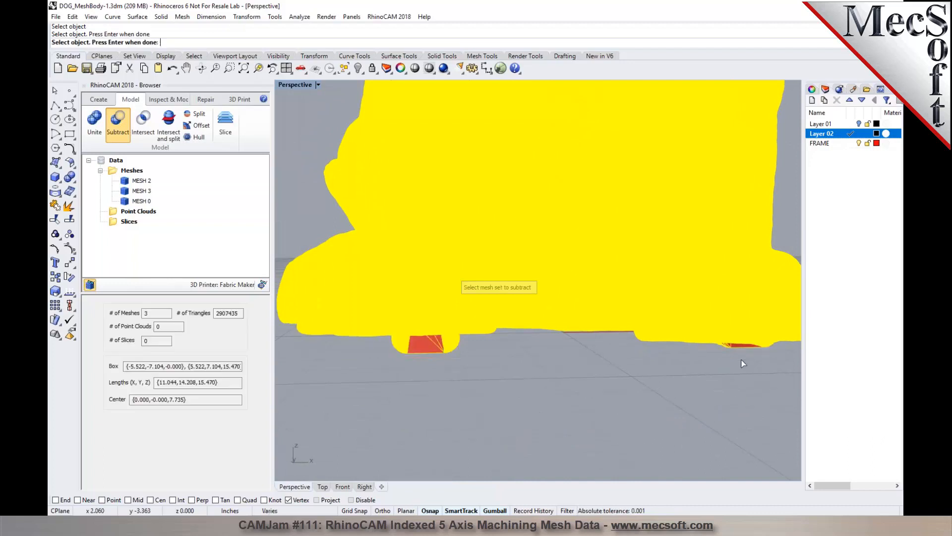
{"action": "key", "text": "Return"}
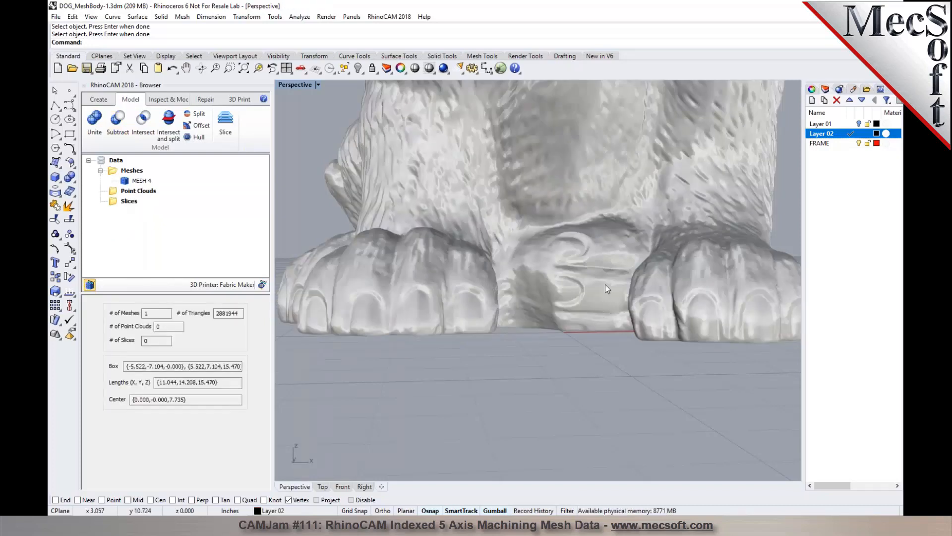
Turn off the FRAME layer to hide the leftover red frame curves under the dog's paws
{"action": "right_click_drag", "start_coordinate": [396, 364], "coordinate": [380, 310]}
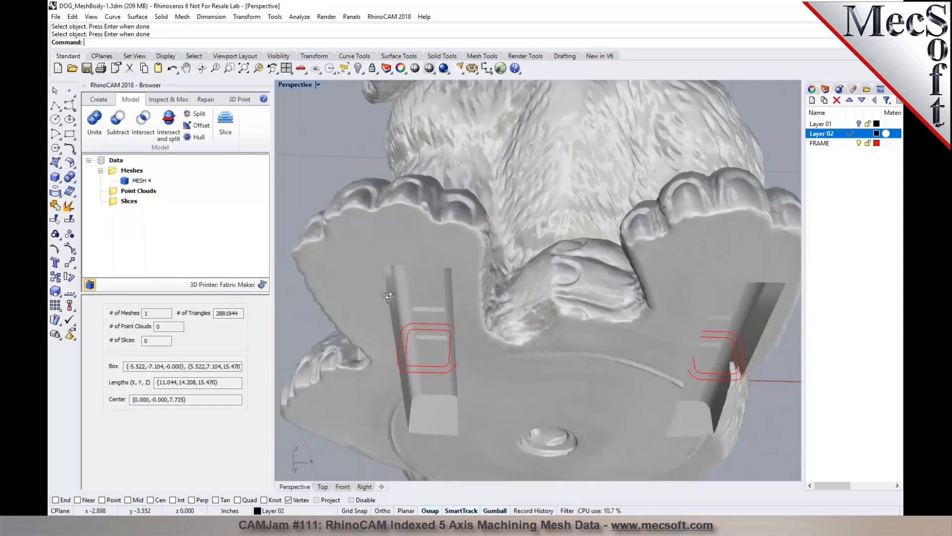
{"action": "left_click", "coordinate": [861, 144]}
{"action": "left_click", "coordinate": [860, 143]}
Examine the two bar channels cut into the underside of the dog and inspect the whole body from the side
{"action": "right_click_drag", "start_coordinate": [536, 342], "coordinate": [682, 201]}
{"action": "scroll", "coordinate": [458, 143], "scroll_direction": "up", "scroll_amount": 9}
{"action": "right_click_drag", "start_coordinate": [496, 212], "coordinate": [410, 214]}
{"action": "scroll", "coordinate": [412, 213], "scroll_direction": "down", "scroll_amount": 3}
{"action": "scroll", "coordinate": [521, 241], "scroll_direction": "down", "scroll_amount": 3}
{"action": "scroll", "coordinate": [520, 242], "scroll_direction": "down", "scroll_amount": 2}
{"action": "right_click_drag", "start_coordinate": [518, 244], "coordinate": [439, 265]}
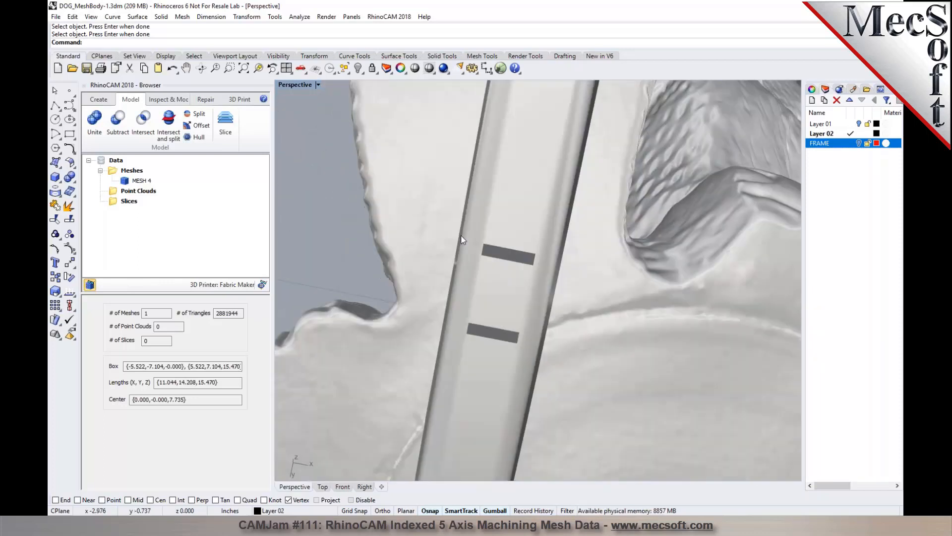
{"action": "scroll", "coordinate": [461, 239], "scroll_direction": "down", "scroll_amount": 10}
{"action": "right_click_drag", "start_coordinate": [531, 271], "coordinate": [486, 311]}
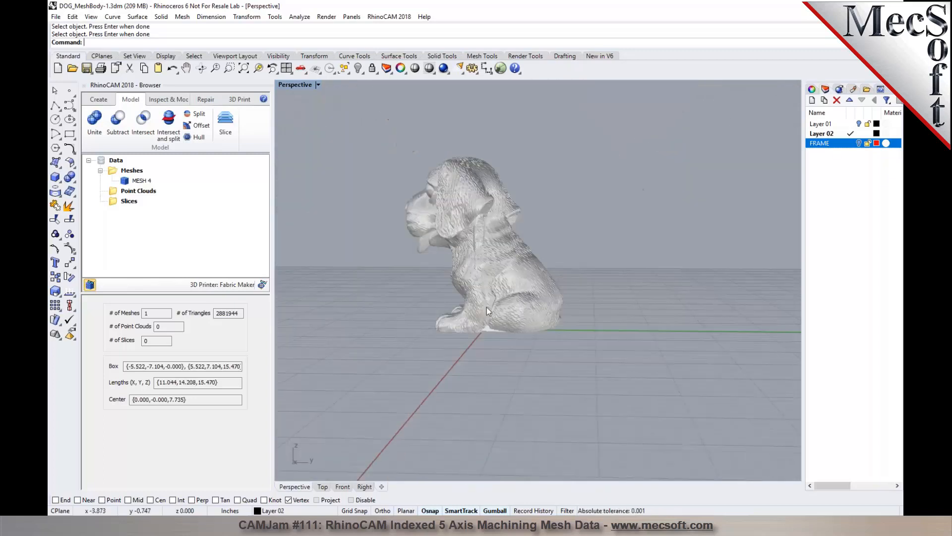
{"action": "scroll", "coordinate": [468, 274], "scroll_direction": "up", "scroll_amount": 9}
{"action": "right_click_drag", "start_coordinate": [466, 273], "coordinate": [554, 251]}
{"action": "scroll", "coordinate": [507, 295], "scroll_direction": "down", "scroll_amount": 8}
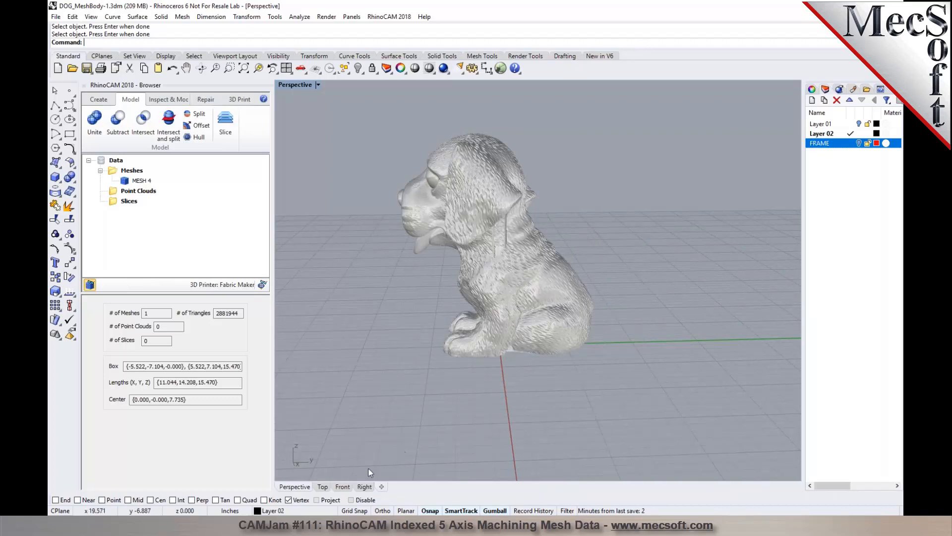
Show the dog in the Right view with Ghosted display, and disable object snaps
{"action": "left_click", "coordinate": [342, 487]}
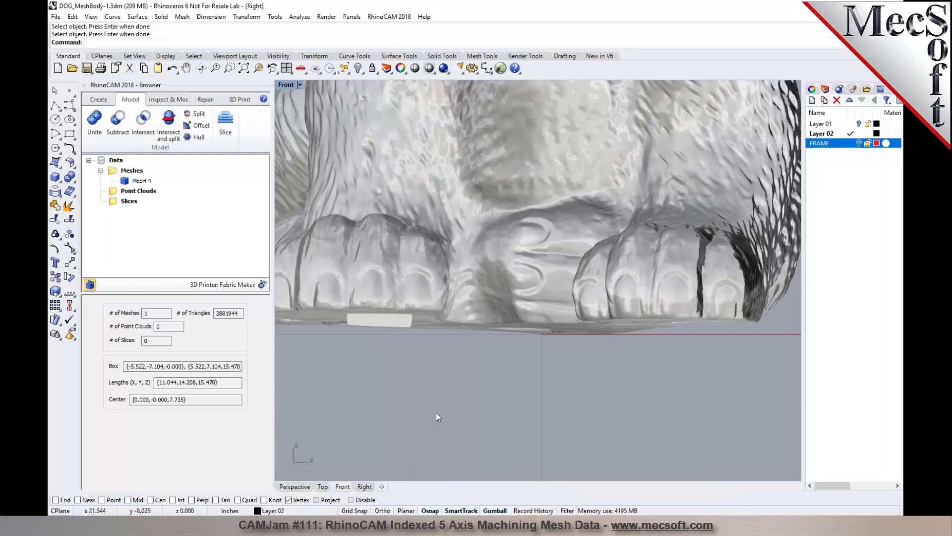
{"action": "left_click", "coordinate": [363, 487]}
{"action": "scroll", "coordinate": [456, 409], "scroll_direction": "down", "scroll_amount": 10}
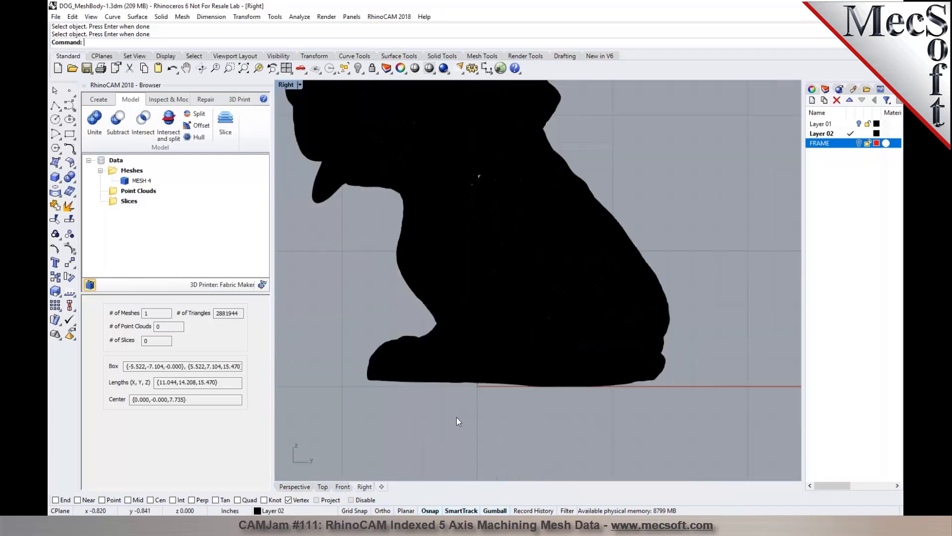
{"action": "left_click", "coordinate": [431, 71]}
{"action": "scroll", "coordinate": [496, 204], "scroll_direction": "down", "scroll_amount": 4}
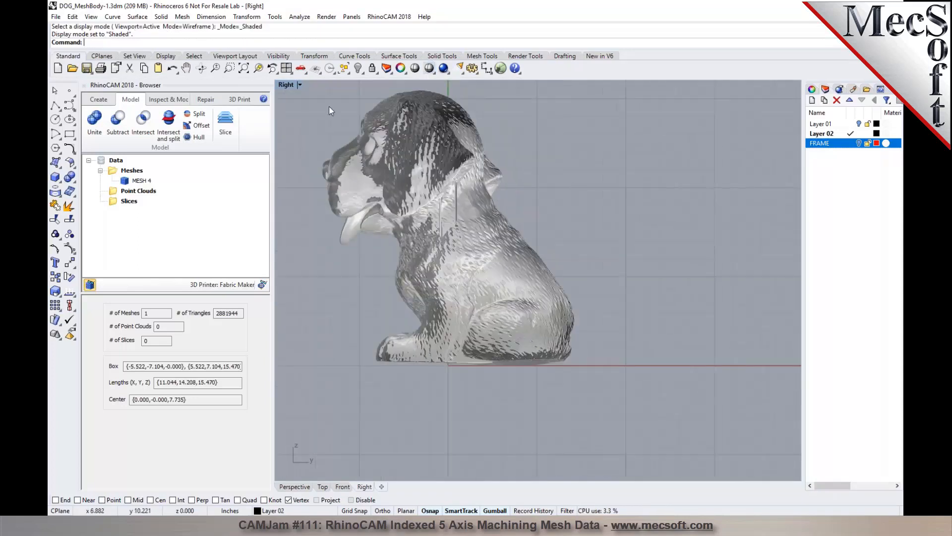
{"action": "left_click", "coordinate": [294, 85]}
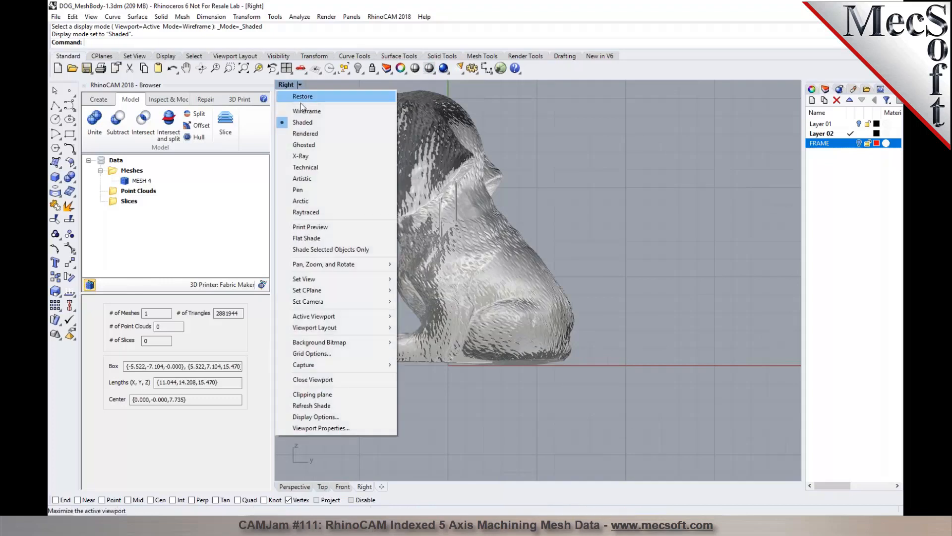
{"action": "left_click", "coordinate": [308, 144]}
{"action": "left_click", "coordinate": [364, 500]}
{"action": "scroll", "coordinate": [466, 457], "scroll_direction": "down", "scroll_amount": 2}
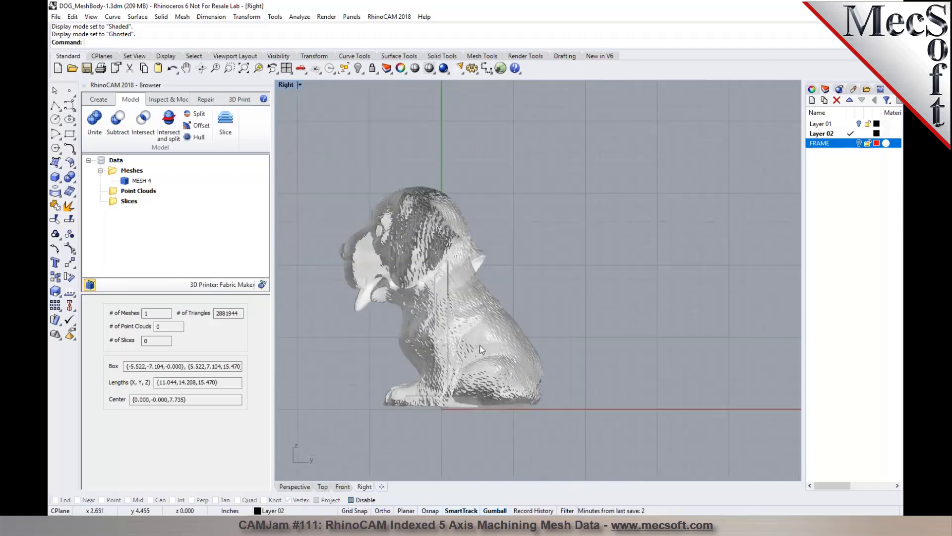
{"action": "scroll", "coordinate": [480, 345], "scroll_direction": "up", "scroll_amount": 2}
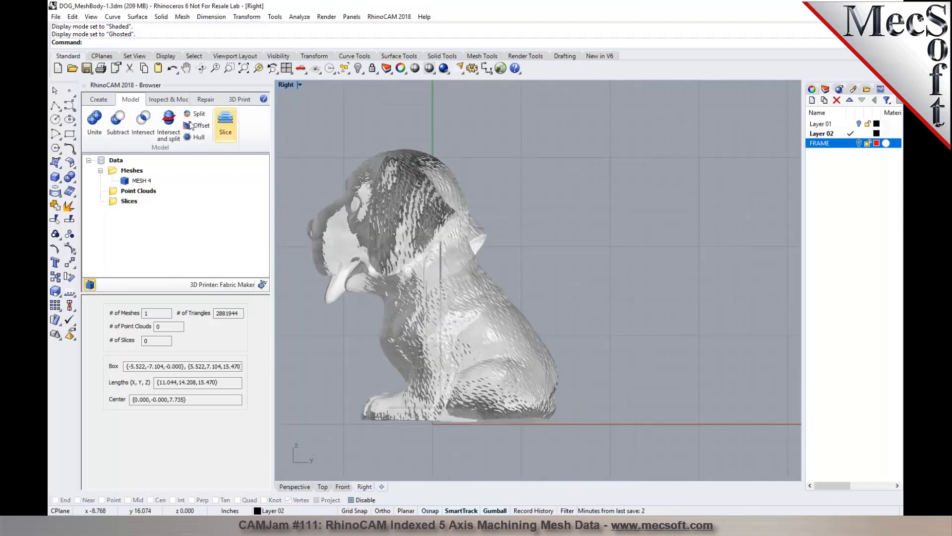
Draw a degree 3 control point curve through the dog's side profile, from above the forehead to below the rear of the base
{"action": "left_click", "coordinate": [70, 106]}
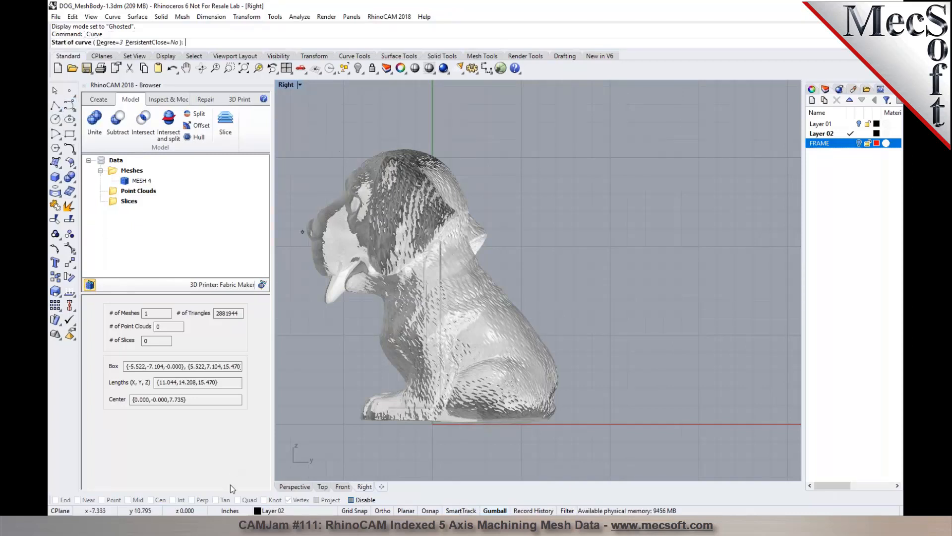
{"action": "left_click", "coordinate": [353, 142]}
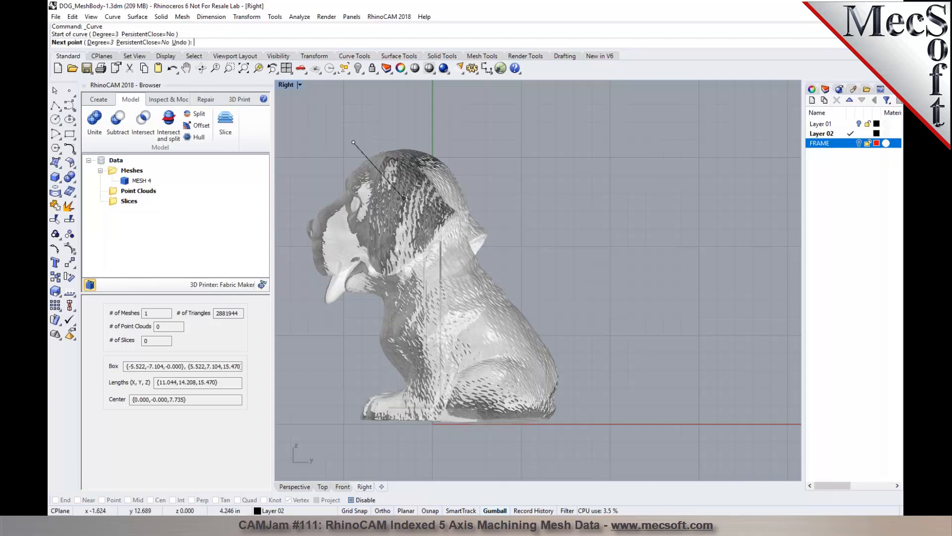
{"action": "left_click", "coordinate": [381, 206]}
{"action": "left_click", "coordinate": [438, 254]}
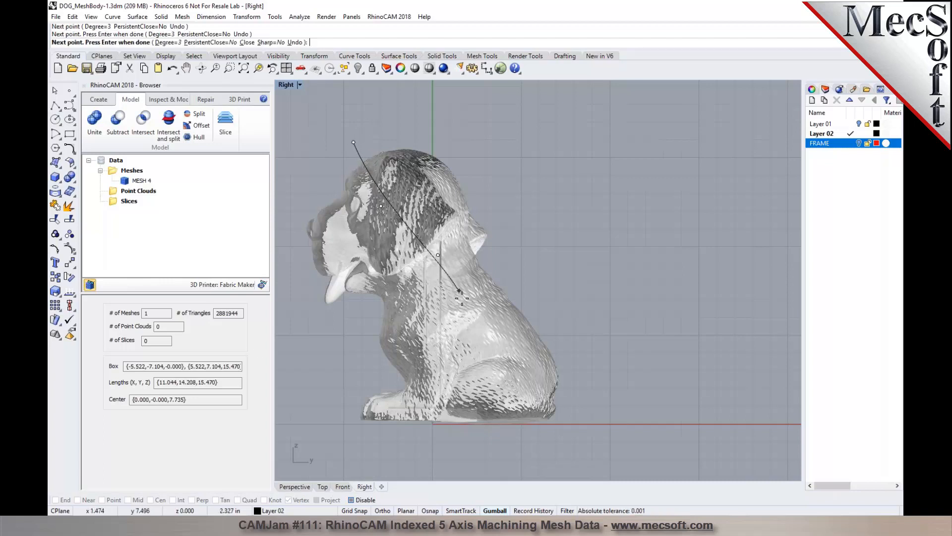
{"action": "left_click", "coordinate": [446, 314]}
{"action": "left_click", "coordinate": [497, 346]}
{"action": "left_click", "coordinate": [449, 449]}
{"action": "left_click", "coordinate": [485, 468]}
{"action": "right_click", "coordinate": [485, 468]}
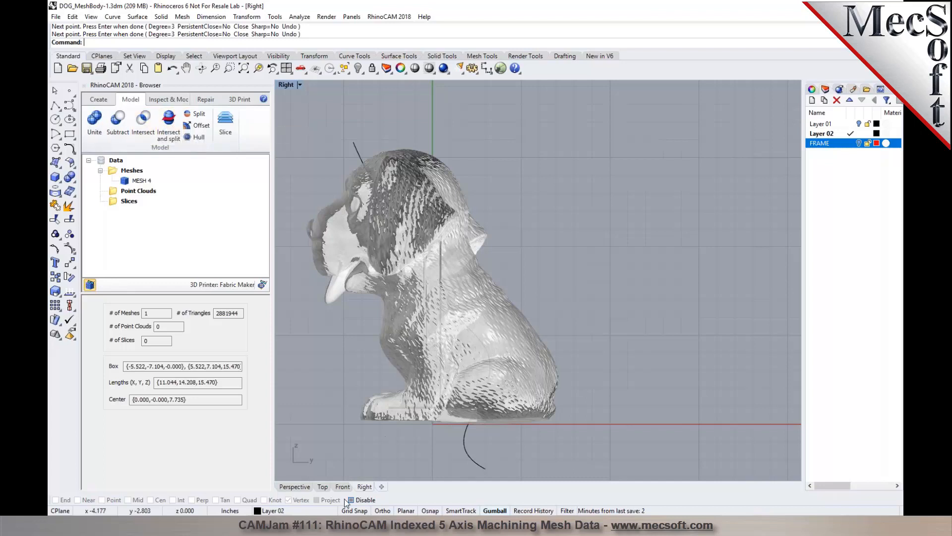
Extrude the curve straight to both sides as an open surface extending beyond the full width of the dog
{"action": "left_click", "coordinate": [302, 487]}
{"action": "right_click_drag", "start_coordinate": [395, 380], "coordinate": [514, 174]}
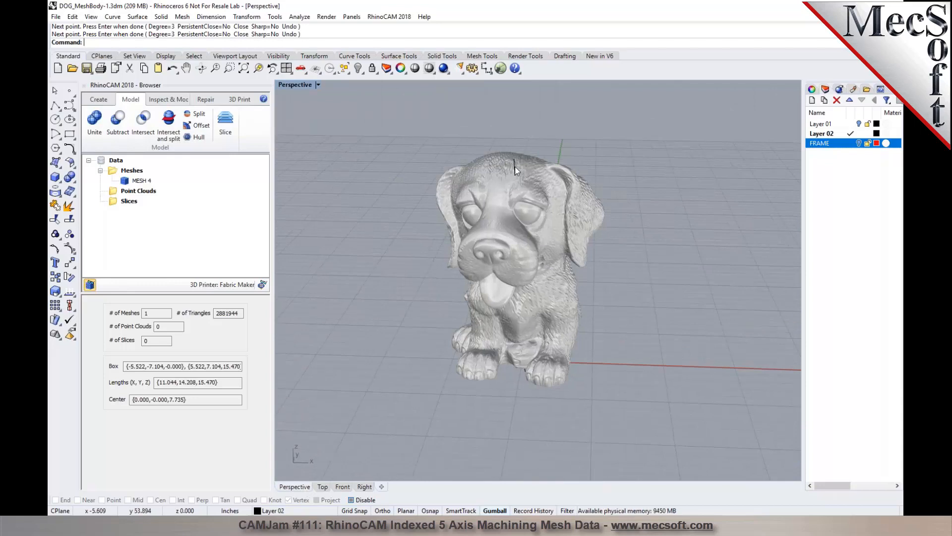
{"action": "left_click", "coordinate": [514, 168]}
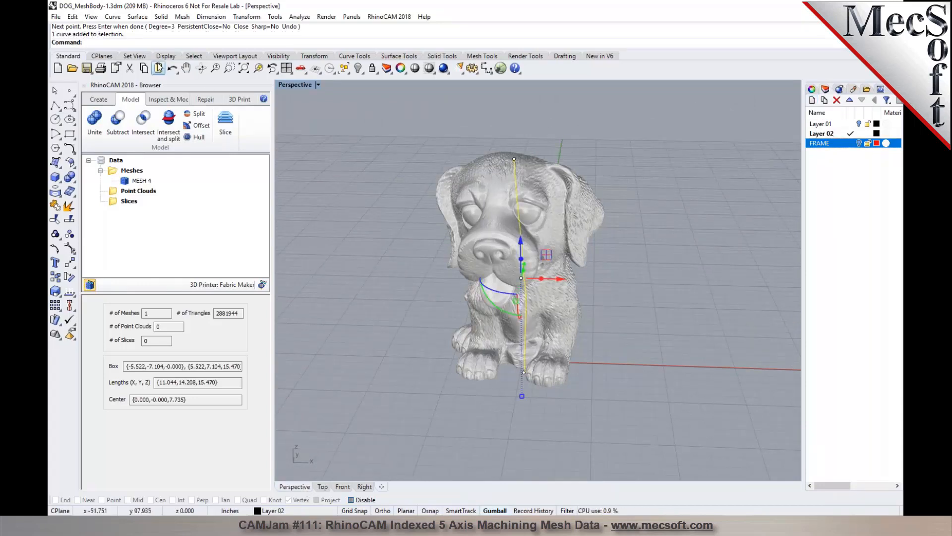
{"action": "left_click", "coordinate": [137, 16]}
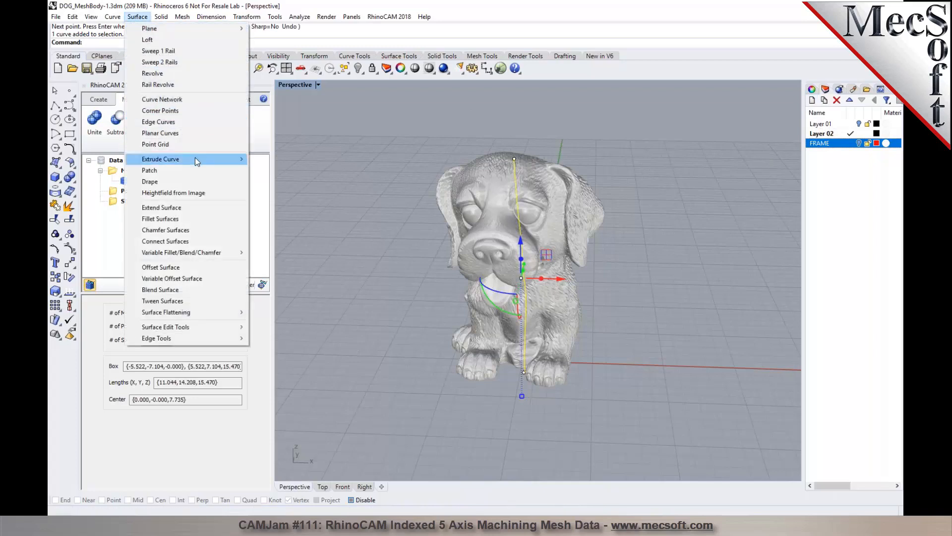
{"action": "mouse_move", "coordinate": [197, 160]}
{"action": "left_click", "coordinate": [357, 159]}
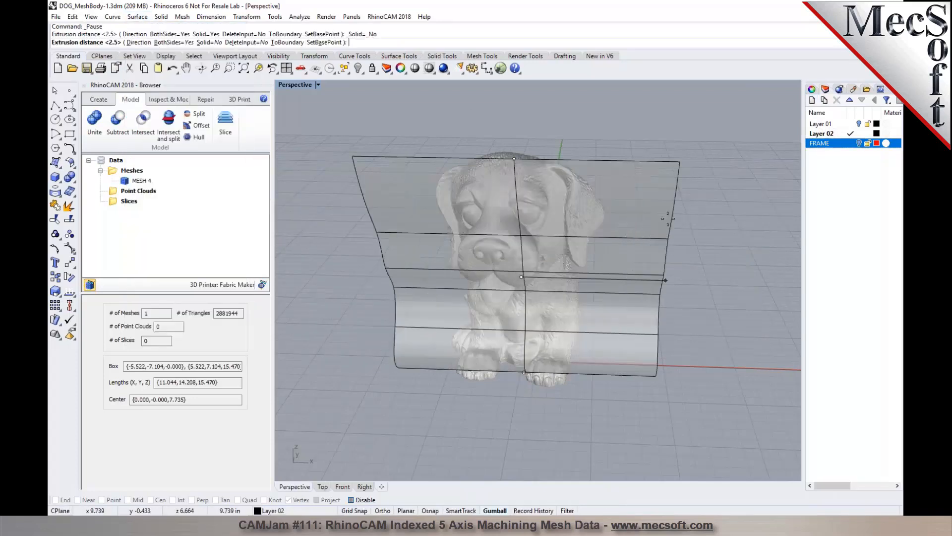
{"action": "left_click", "coordinate": [686, 223]}
{"action": "right_click_drag", "start_coordinate": [744, 382], "coordinate": [455, 176]}
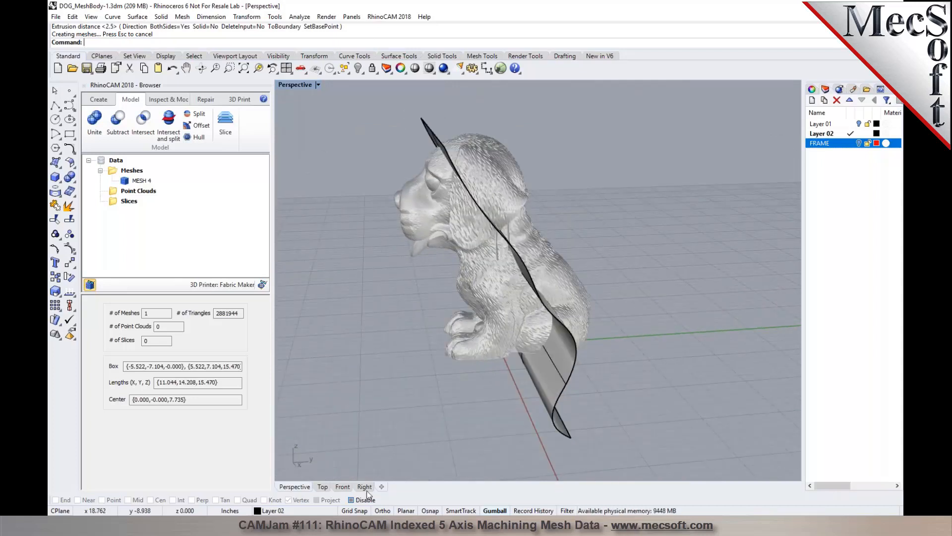
{"action": "right_click_drag", "start_coordinate": [449, 297], "coordinate": [456, 318]}
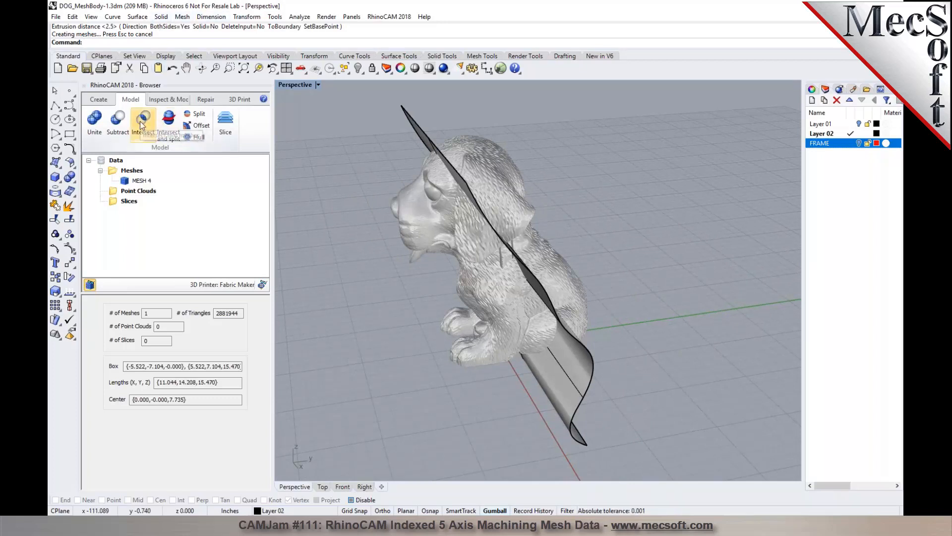
Split the dog body mesh with MeshSplit, using the extruded surface as the cutting object
{"action": "type", "text": "Mesh"}
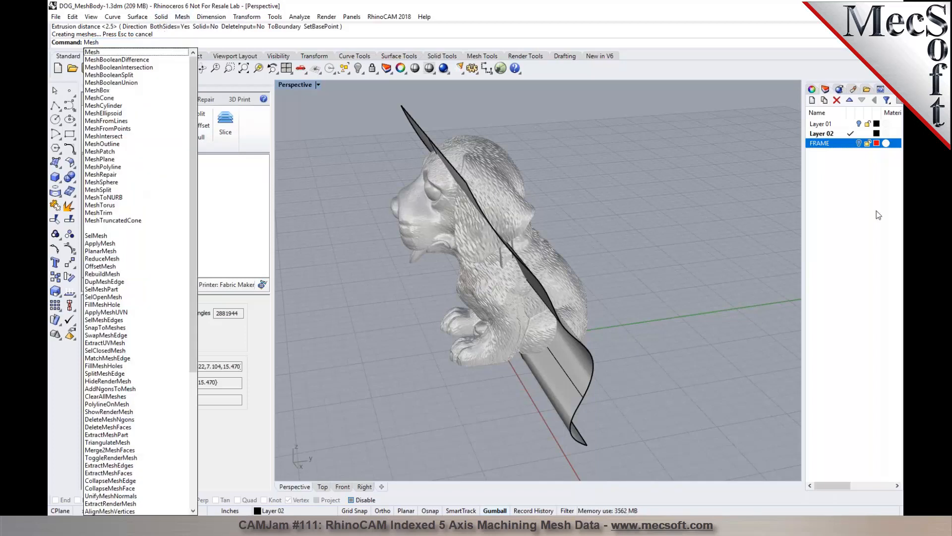
{"action": "key", "text": "Return"}
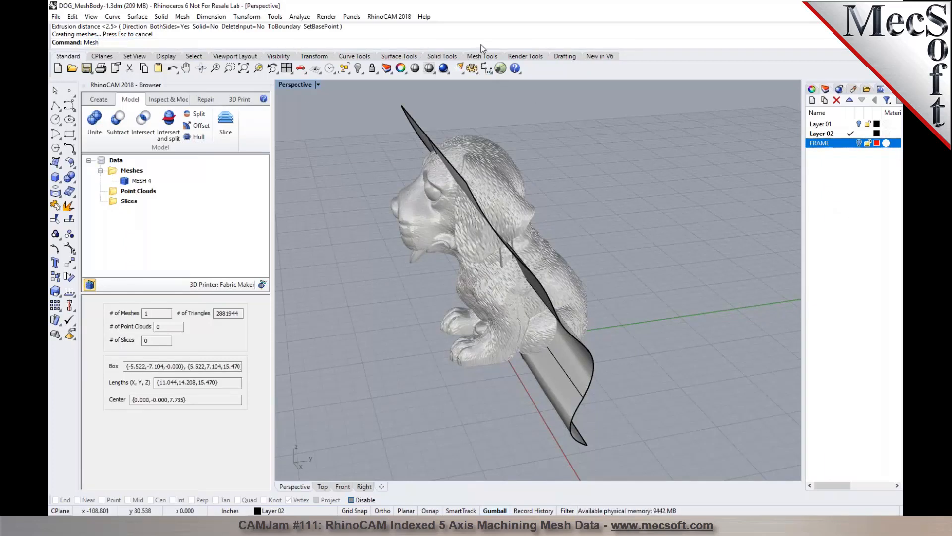
{"action": "type", "text": "Sp"}
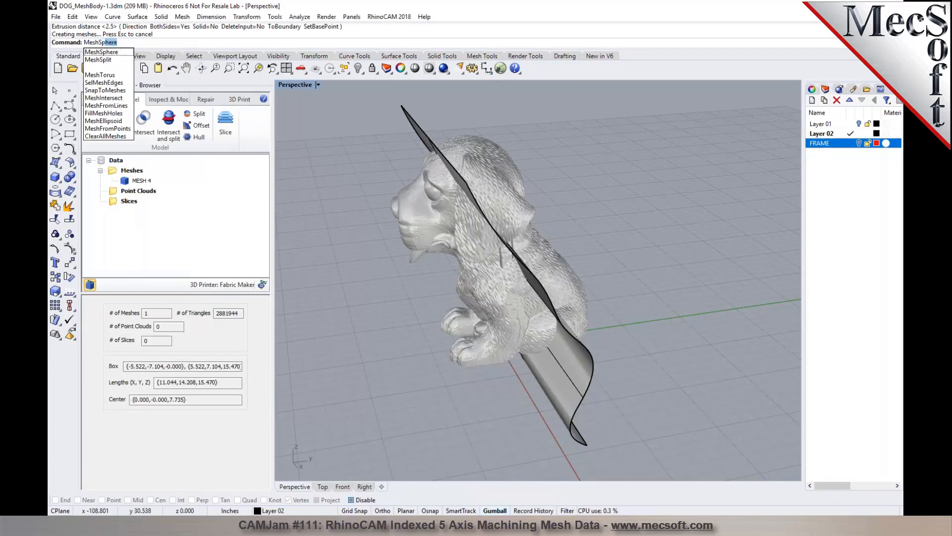
{"action": "type", "text": "lit"}
{"action": "key", "text": "Return"}
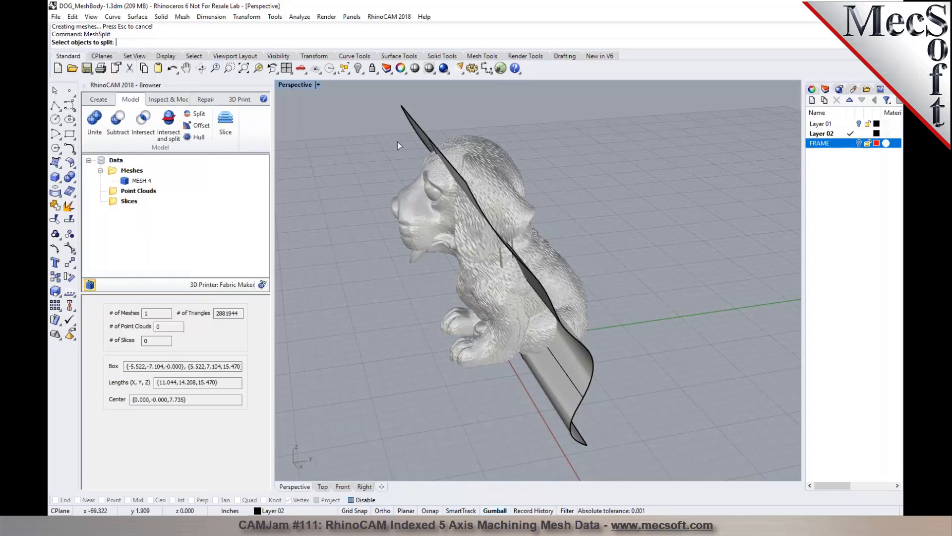
{"action": "left_click", "coordinate": [470, 161]}
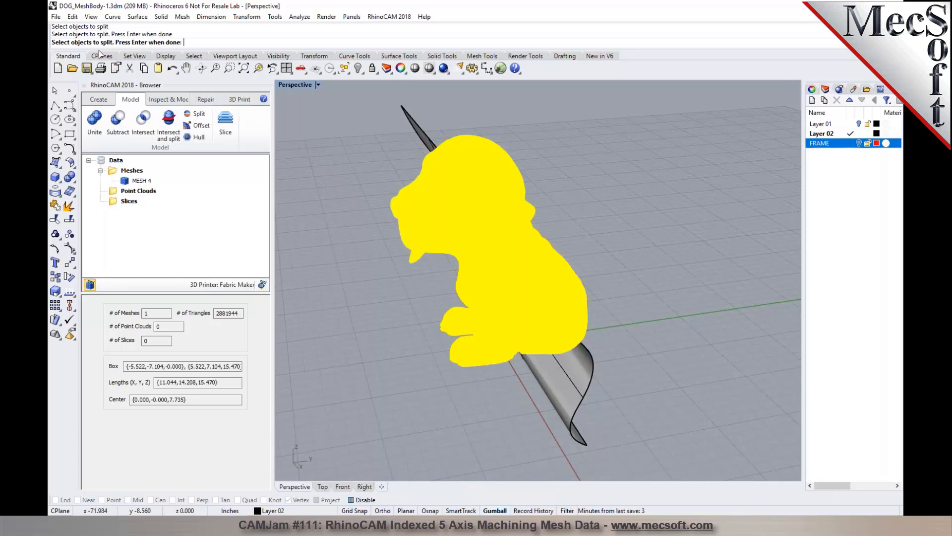
{"action": "key", "text": "Return"}
{"action": "right_click_drag", "start_coordinate": [400, 135], "coordinate": [446, 139]}
{"action": "left_click", "coordinate": [375, 155]}
{"action": "key", "text": "Return"}
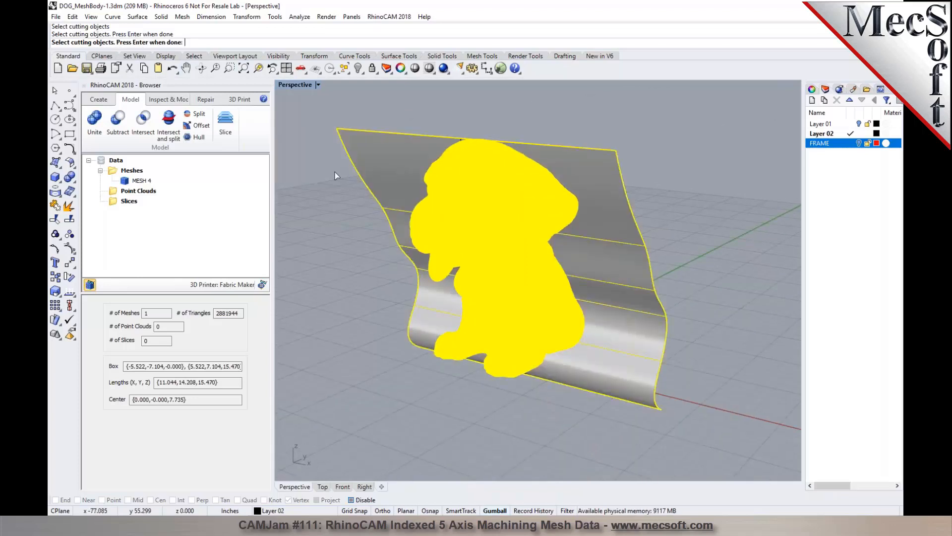
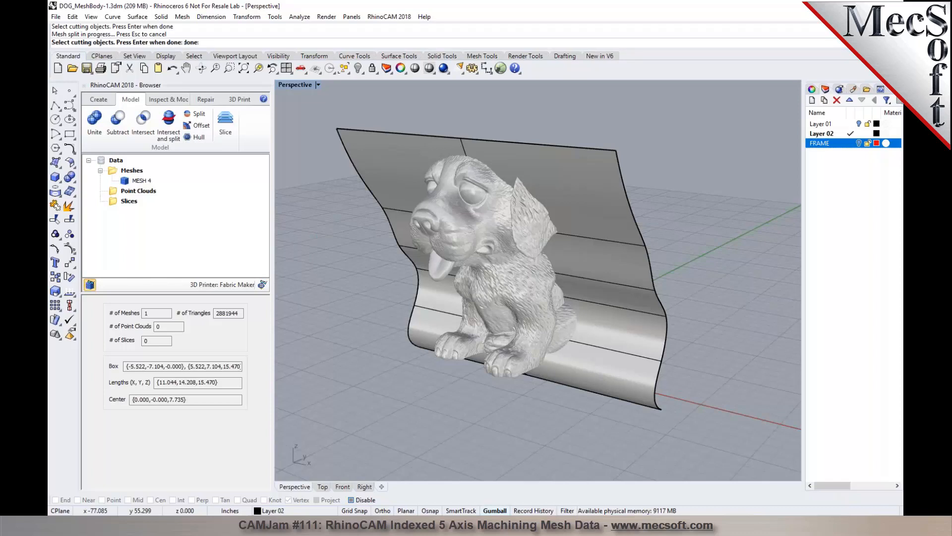
{"action": "key", "text": "Return"}
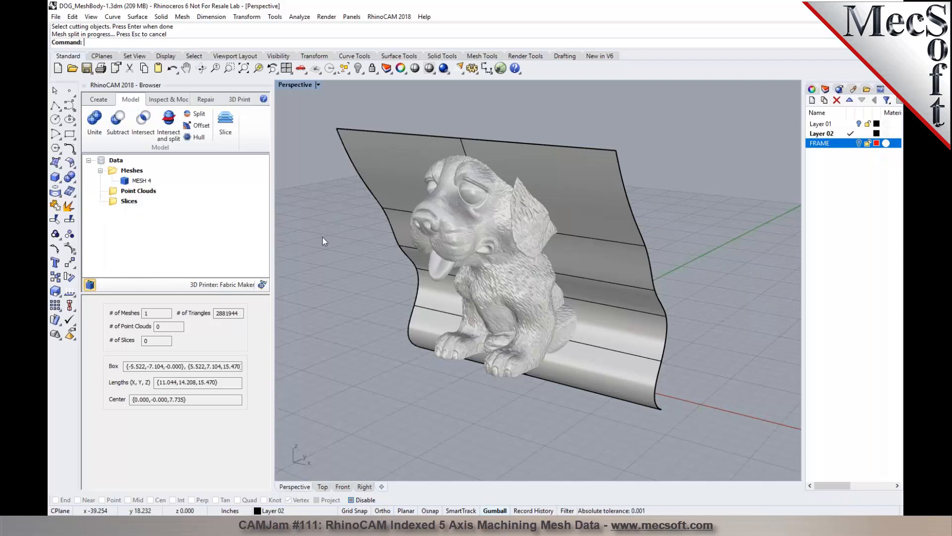
{"action": "right_click_drag", "start_coordinate": [333, 230], "coordinate": [423, 272]}
{"action": "right_click_drag", "start_coordinate": [401, 194], "coordinate": [454, 169]}
{"action": "scroll", "coordinate": [471, 172], "scroll_direction": "up", "scroll_amount": 4}
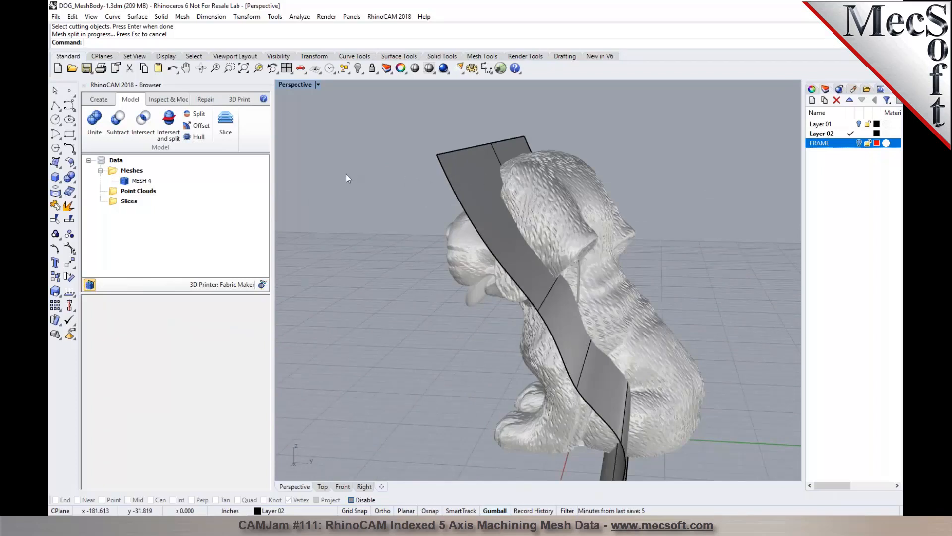
Check the MeshSplit result by selecting the dog body and the extruded surface separately
{"action": "scroll", "coordinate": [362, 198], "scroll_direction": "down", "scroll_amount": 2}
{"action": "left_click", "coordinate": [352, 205]}
{"action": "right_click_drag", "start_coordinate": [353, 216], "coordinate": [461, 244]}
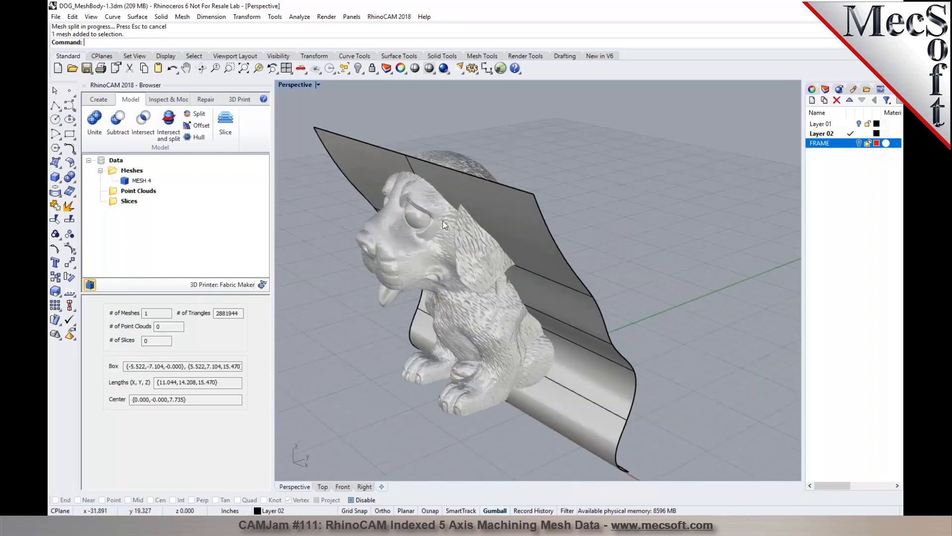
{"action": "left_click", "coordinate": [501, 215]}
{"action": "left_click", "coordinate": [317, 179]}
{"action": "left_click", "coordinate": [141, 130]}
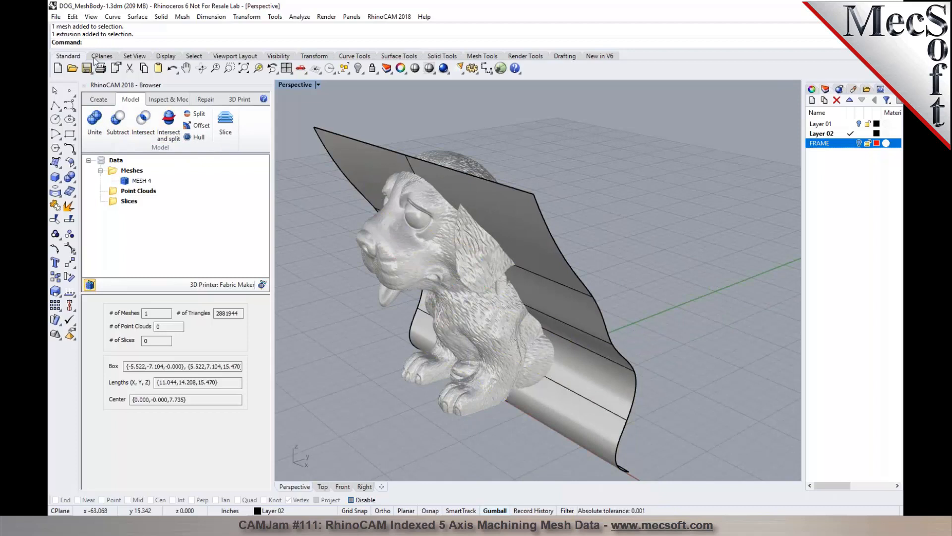
Convert the extruded cutting surface into a polygon mesh, keeping the offered polygon density
{"action": "left_click", "coordinate": [535, 251]}
{"action": "left_click", "coordinate": [659, 248]}
{"action": "left_click", "coordinate": [528, 248]}
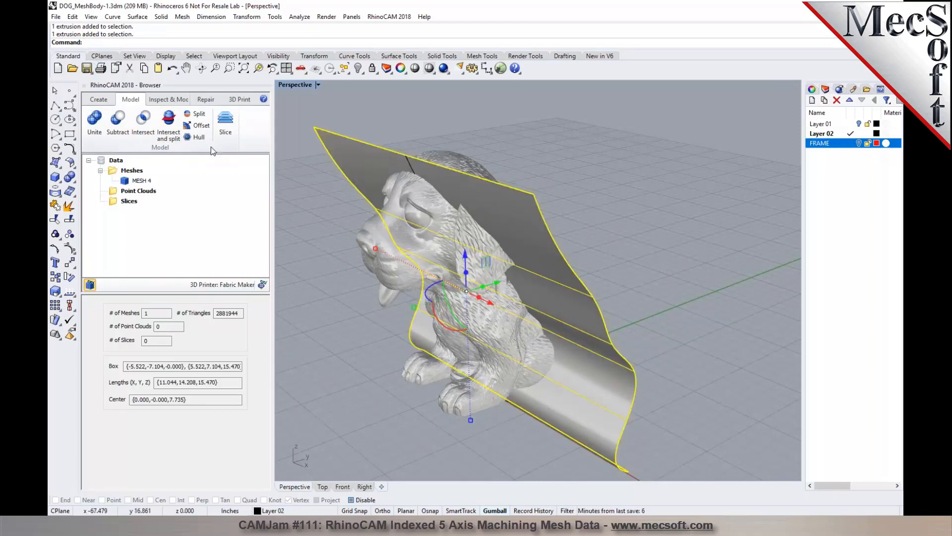
{"action": "left_click", "coordinate": [180, 19]}
{"action": "left_click", "coordinate": [187, 29]}
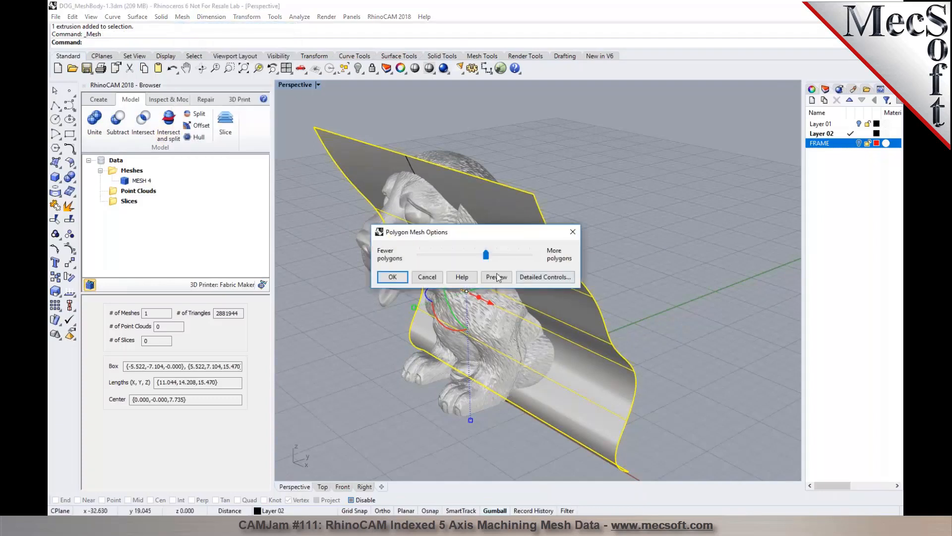
{"action": "left_click", "coordinate": [401, 277]}
{"action": "key", "text": "Escape"}
Hide the original extruded surface that overlaps the new cutting mesh
{"action": "left_click", "coordinate": [528, 235]}
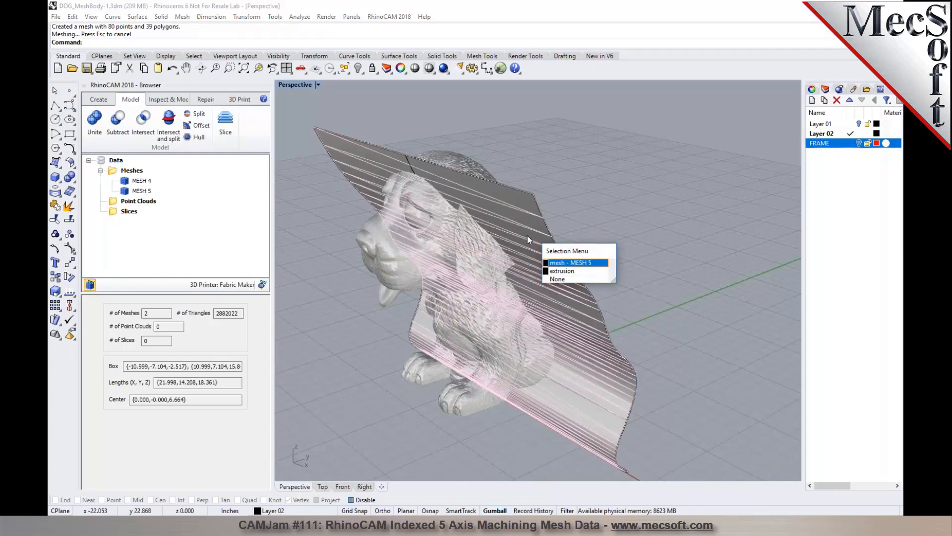
{"action": "left_click", "coordinate": [562, 271]}
{"action": "left_click", "coordinate": [358, 68]}
{"action": "right_click_drag", "start_coordinate": [539, 173], "coordinate": [592, 197]}
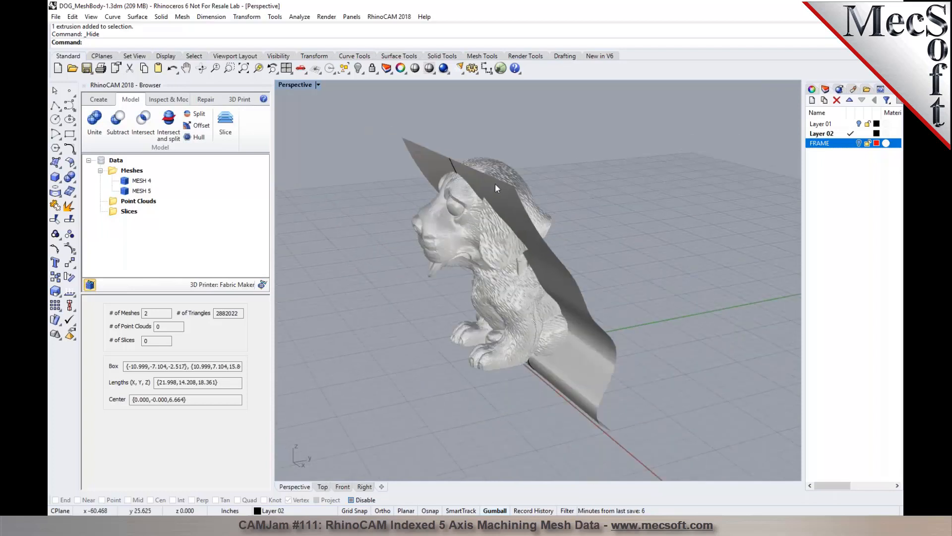
Try to split the dog body mesh with RhinoCAM's Intersect and Split, using the meshed surface as the cutting mesh
{"action": "left_click", "coordinate": [168, 125]}
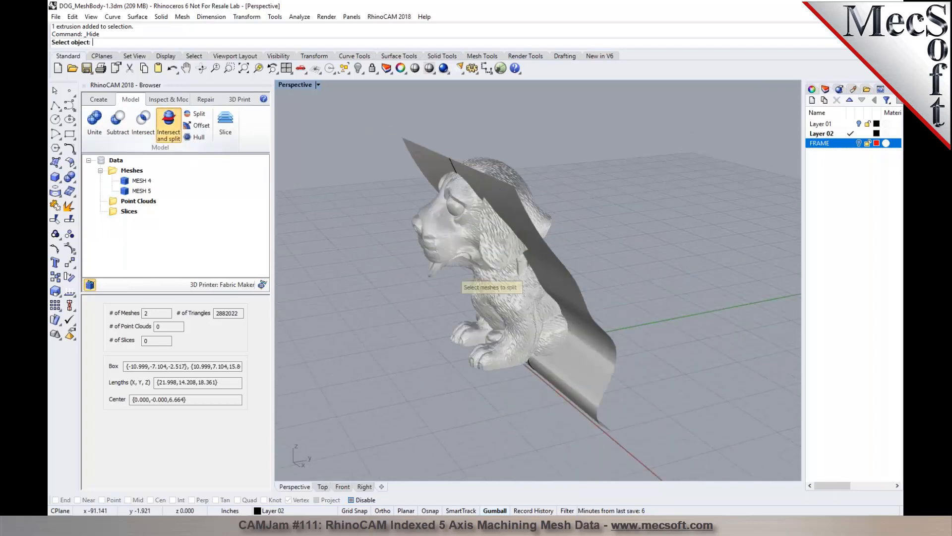
{"action": "left_click", "coordinate": [435, 239]}
{"action": "key", "text": "Return"}
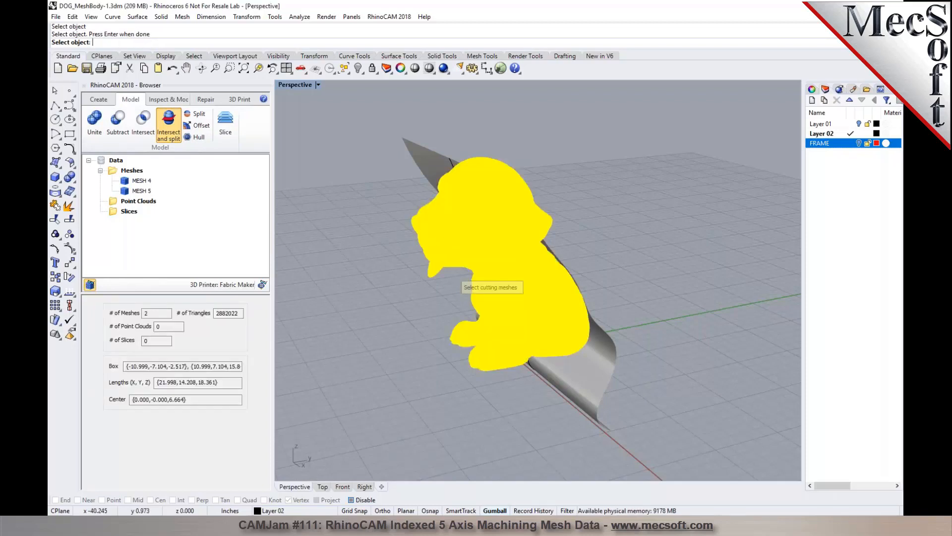
{"action": "left_click", "coordinate": [589, 379]}
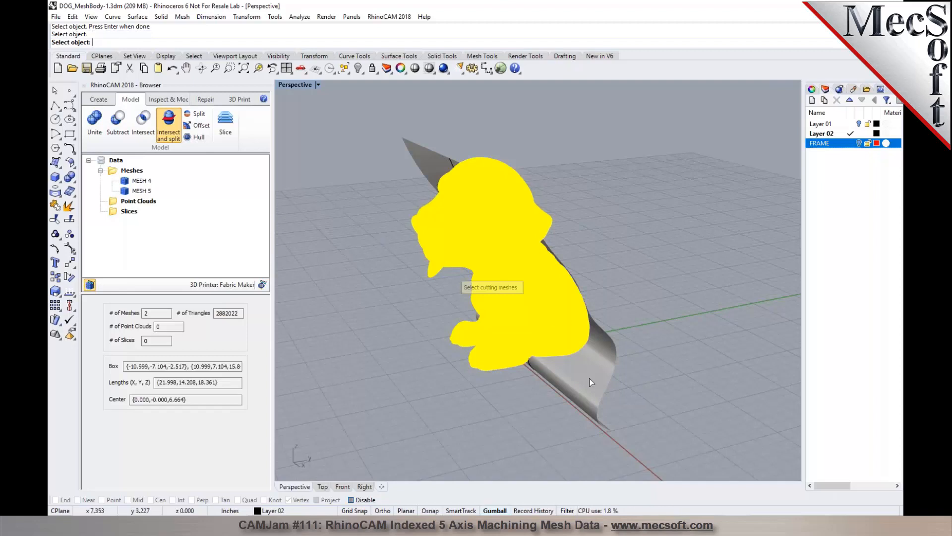
{"action": "key", "text": "Return"}
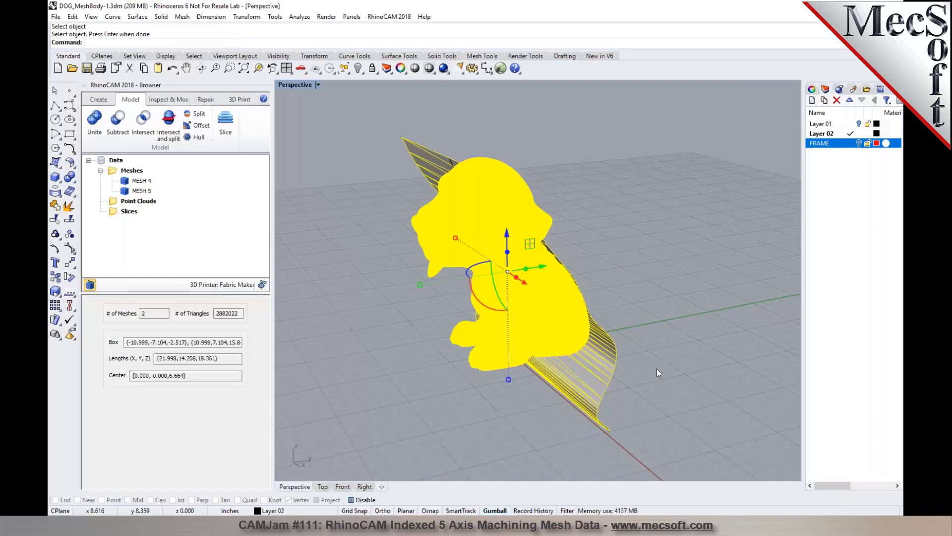
{"action": "scroll", "coordinate": [582, 159], "scroll_direction": "up", "scroll_amount": 4}
{"action": "scroll", "coordinate": [583, 163], "scroll_direction": "down", "scroll_amount": 5}
{"action": "left_click", "coordinate": [585, 162]}
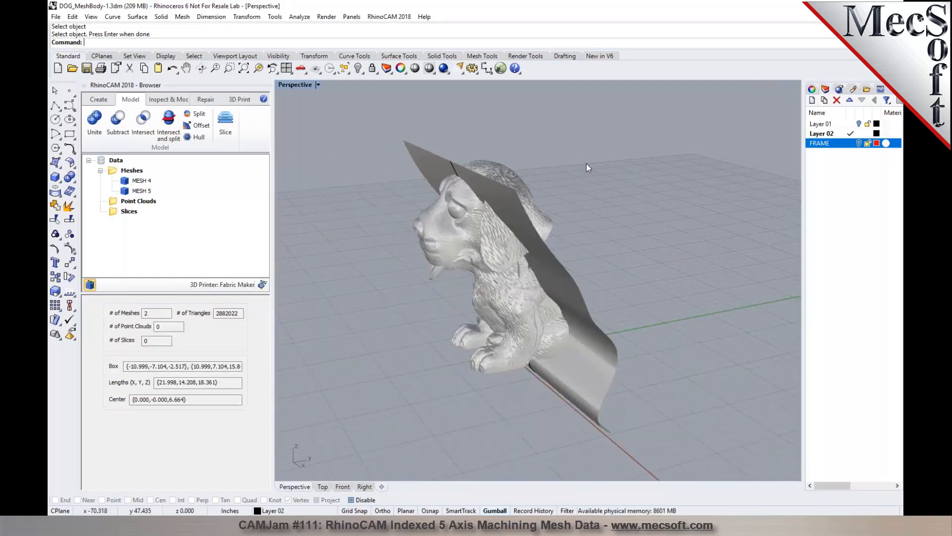
Examine the dog body and the cutting mesh from several sides for signs of a split
{"action": "left_click", "coordinate": [528, 192]}
{"action": "right_click_drag", "start_coordinate": [528, 192], "coordinate": [423, 164]}
{"action": "left_click", "coordinate": [423, 164]}
{"action": "scroll", "coordinate": [474, 183], "scroll_direction": "up", "scroll_amount": 3}
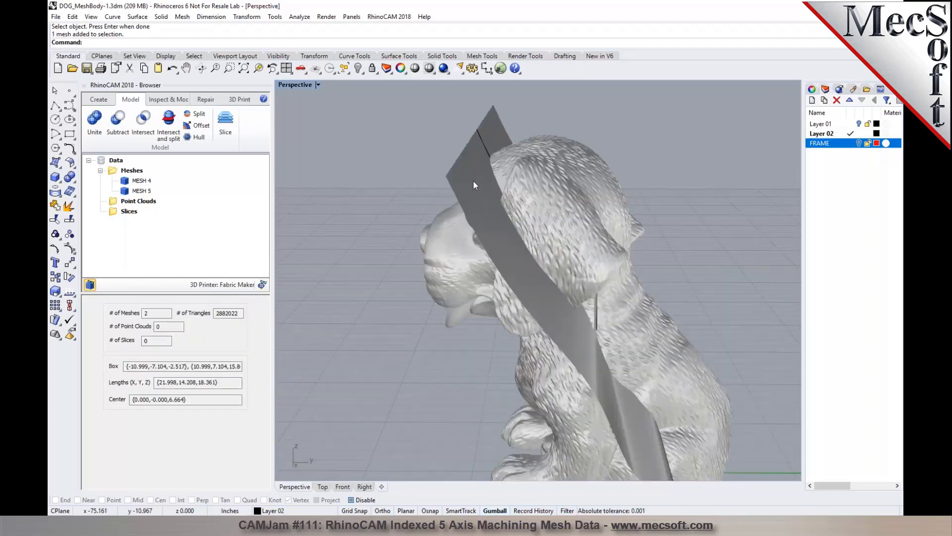
{"action": "left_click", "coordinate": [467, 180]}
{"action": "right_click_drag", "start_coordinate": [436, 187], "coordinate": [533, 159]}
{"action": "scroll", "coordinate": [532, 161], "scroll_direction": "down", "scroll_amount": 6}
{"action": "scroll", "coordinate": [516, 275], "scroll_direction": "up", "scroll_amount": 5}
{"action": "right_click_drag", "start_coordinate": [517, 278], "coordinate": [471, 270]}
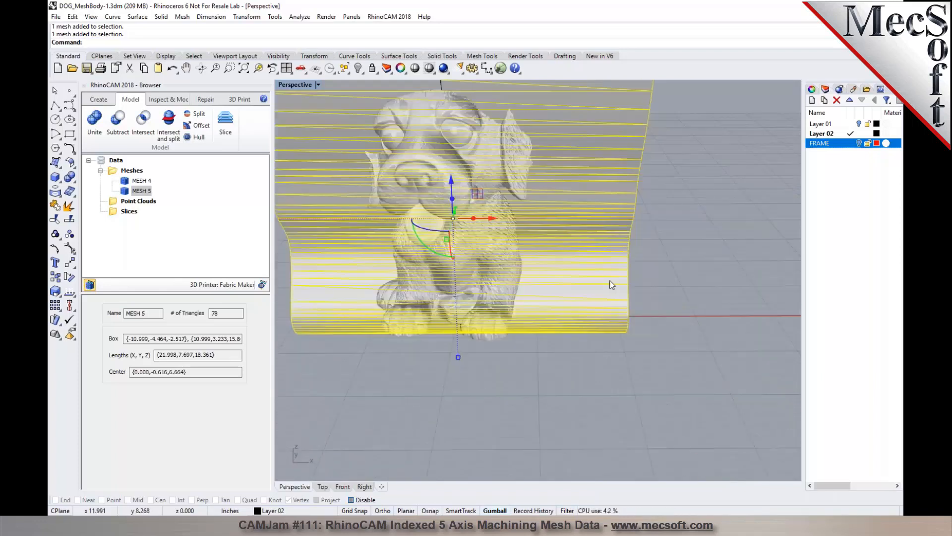
{"action": "left_click", "coordinate": [589, 375]}
{"action": "right_click_drag", "start_coordinate": [587, 374], "coordinate": [543, 258]}
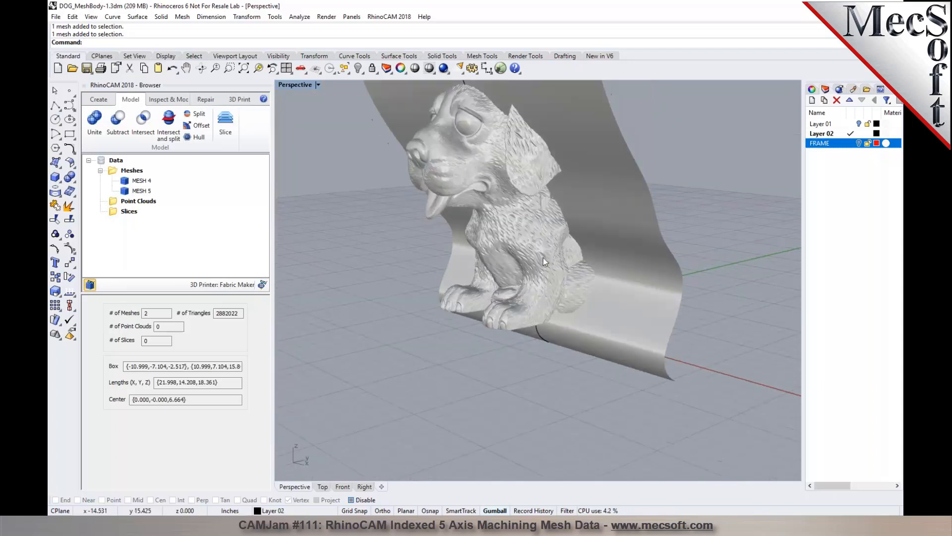
Reduce the dog body mesh's triangle count by 70%
{"action": "left_click", "coordinate": [510, 252]}
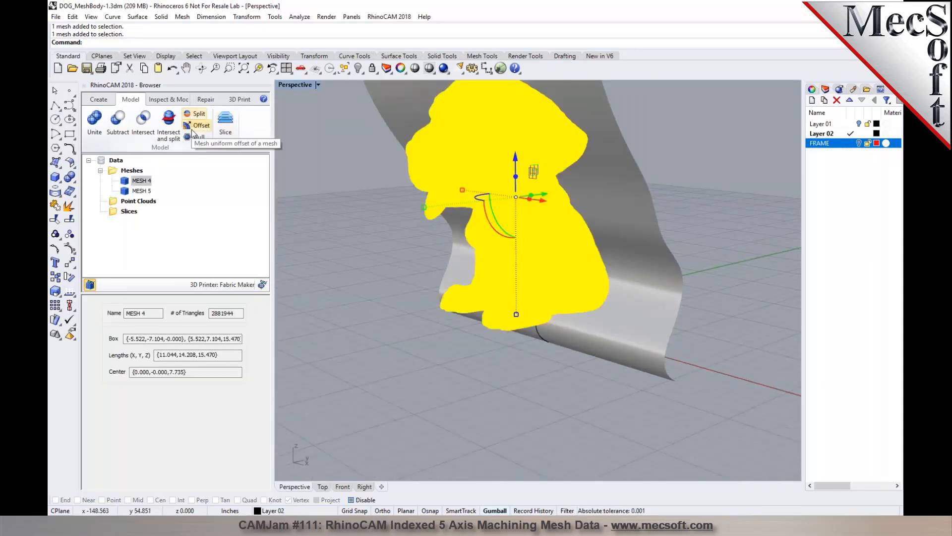
{"action": "left_click", "coordinate": [169, 99]}
{"action": "left_click", "coordinate": [160, 115]}
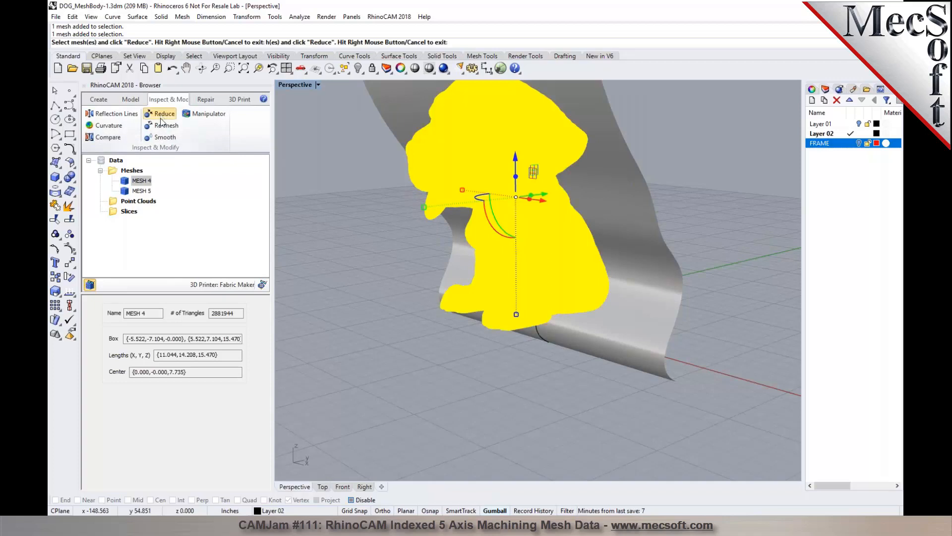
{"action": "left_click_drag", "start_coordinate": [143, 363], "coordinate": [185, 367]}
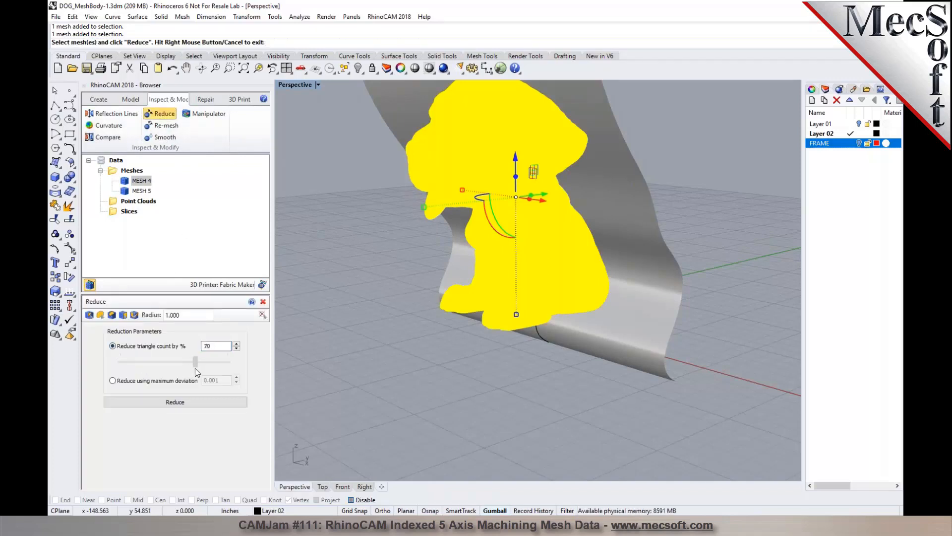
{"action": "left_click", "coordinate": [175, 404]}
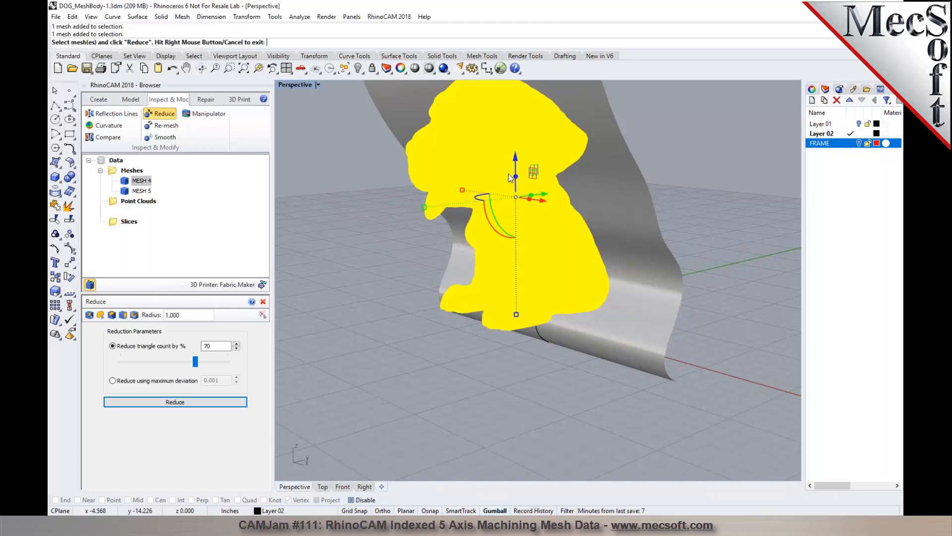
{"action": "right_click", "coordinate": [361, 205]}
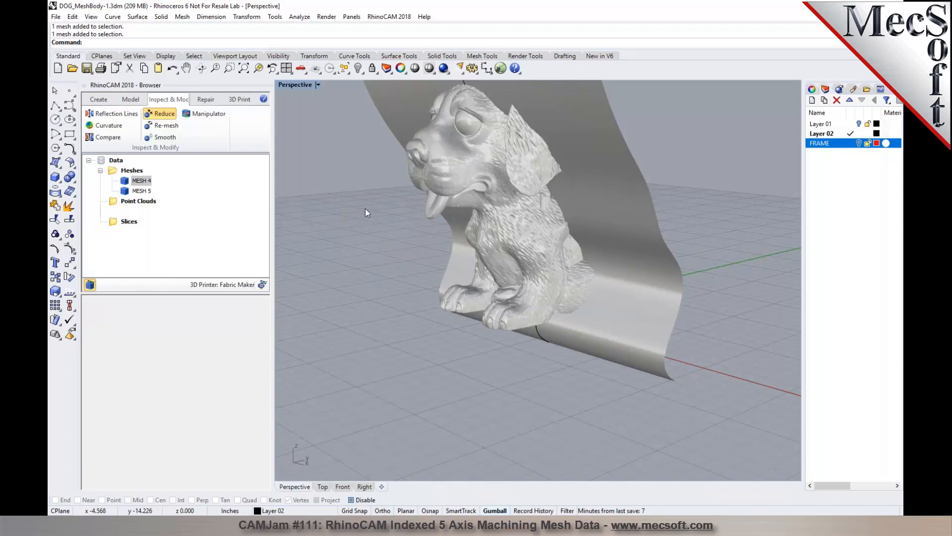
{"action": "scroll", "coordinate": [407, 218], "scroll_direction": "down", "scroll_amount": 2}
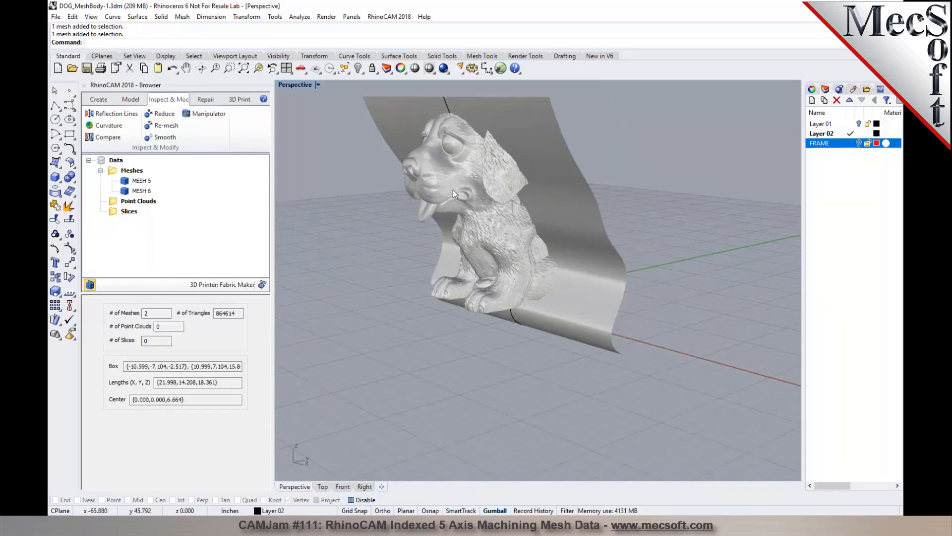
Diagnose the reduced dog body mesh for open edges only, with all other edge, triangle and vertex checks turned off
{"action": "left_click", "coordinate": [141, 190]}
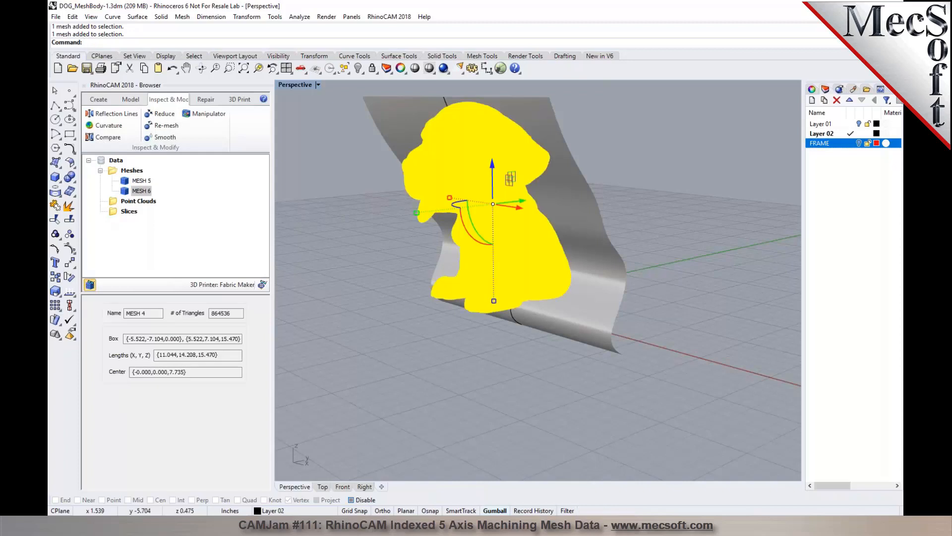
{"action": "left_click", "coordinate": [215, 100]}
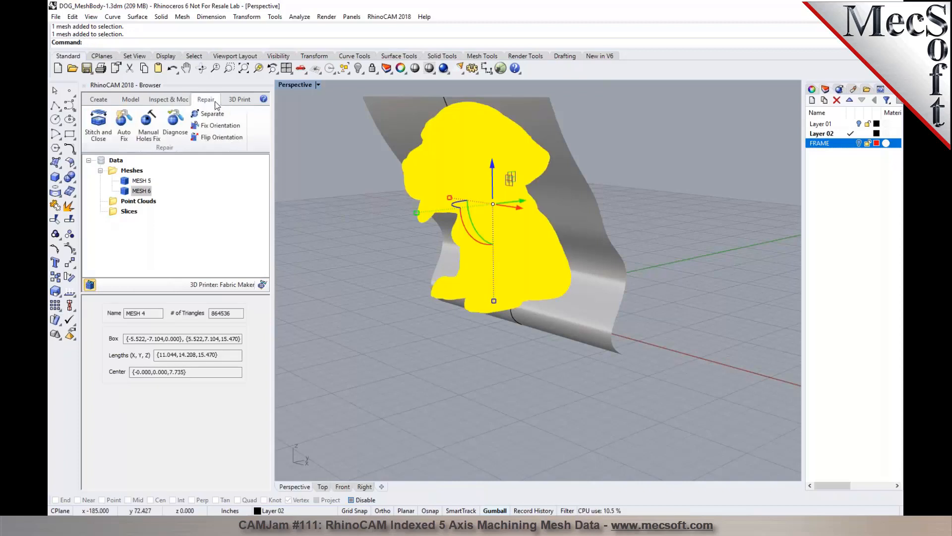
{"action": "left_click", "coordinate": [174, 121]}
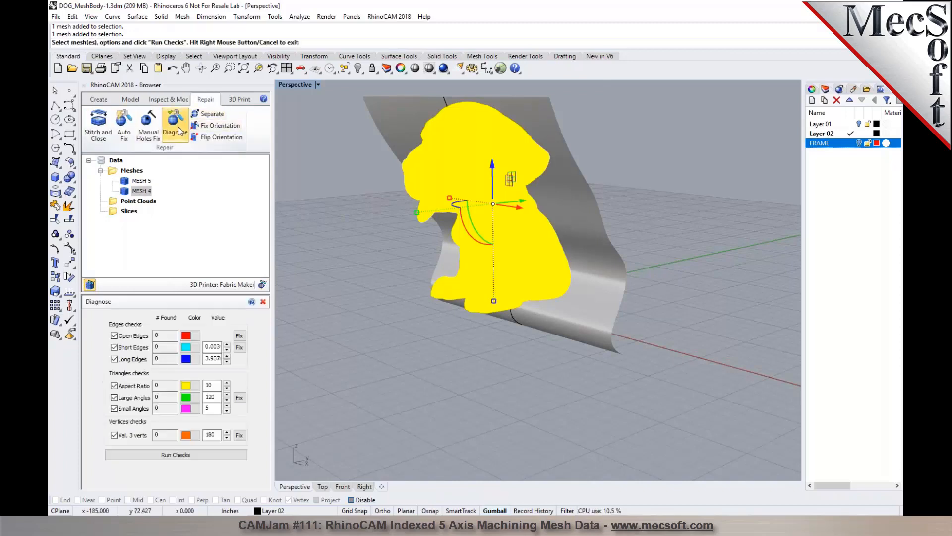
{"action": "left_click", "coordinate": [115, 347]}
{"action": "left_click", "coordinate": [114, 359]}
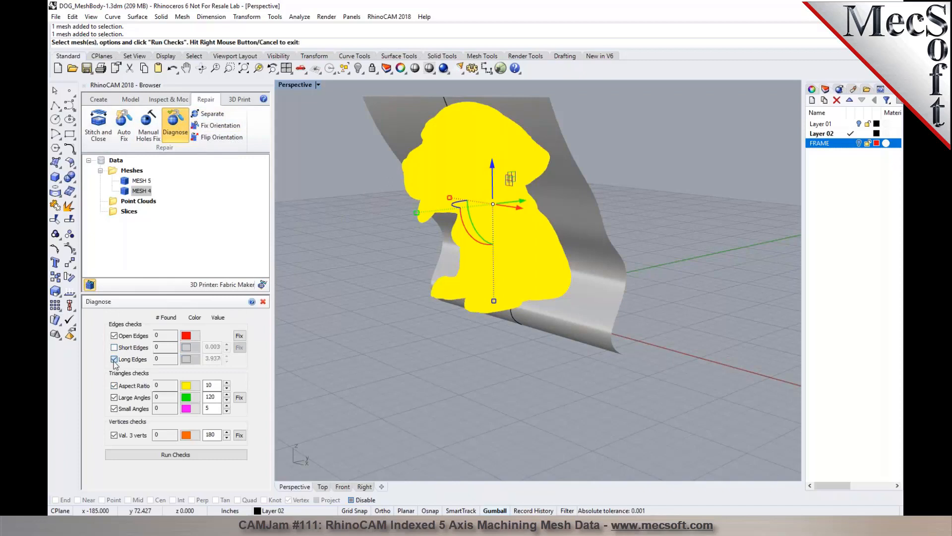
{"action": "left_click", "coordinate": [114, 386]}
{"action": "left_click", "coordinate": [114, 397]}
{"action": "left_click", "coordinate": [114, 409]}
{"action": "left_click", "coordinate": [114, 435]}
{"action": "left_click", "coordinate": [144, 455]}
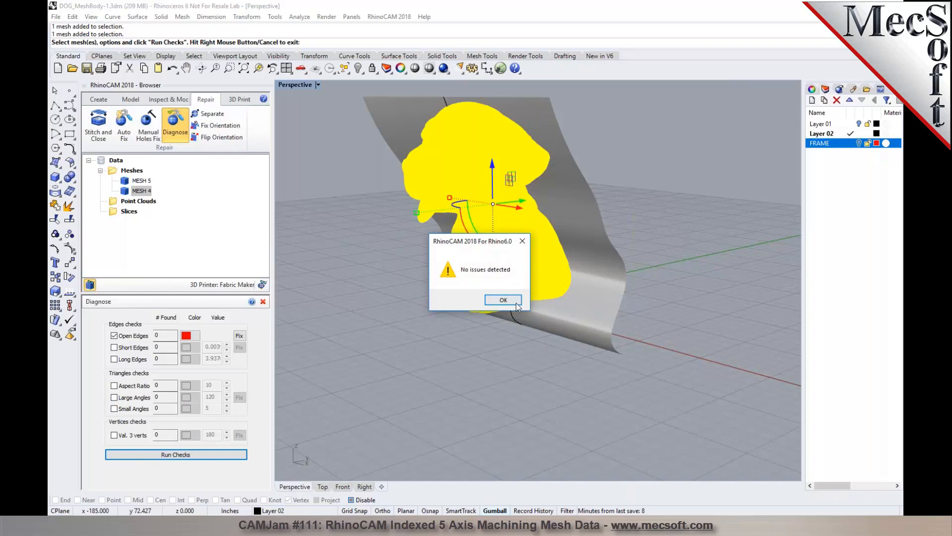
{"action": "left_click", "coordinate": [504, 300]}
Run the open edges check on the cutting mesh and close the diagnosis
{"action": "right_click_drag", "start_coordinate": [474, 349], "coordinate": [593, 356]}
{"action": "left_click", "coordinate": [593, 356]}
{"action": "left_click", "coordinate": [192, 455]}
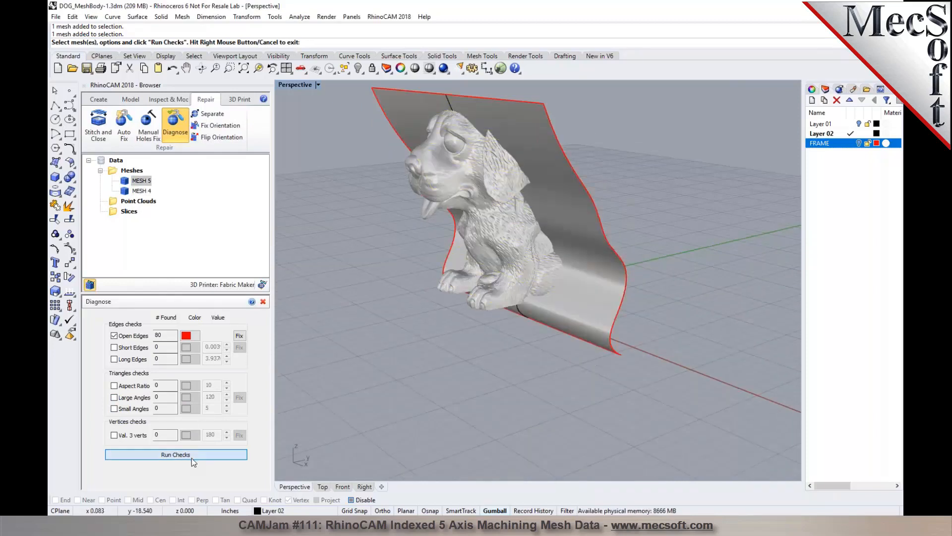
{"action": "right_click_drag", "start_coordinate": [555, 285], "coordinate": [329, 323]}
{"action": "left_click", "coordinate": [267, 299]}
{"action": "scroll", "coordinate": [607, 320], "scroll_direction": "down", "scroll_amount": 6}
{"action": "scroll", "coordinate": [572, 230], "scroll_direction": "up", "scroll_amount": 9}
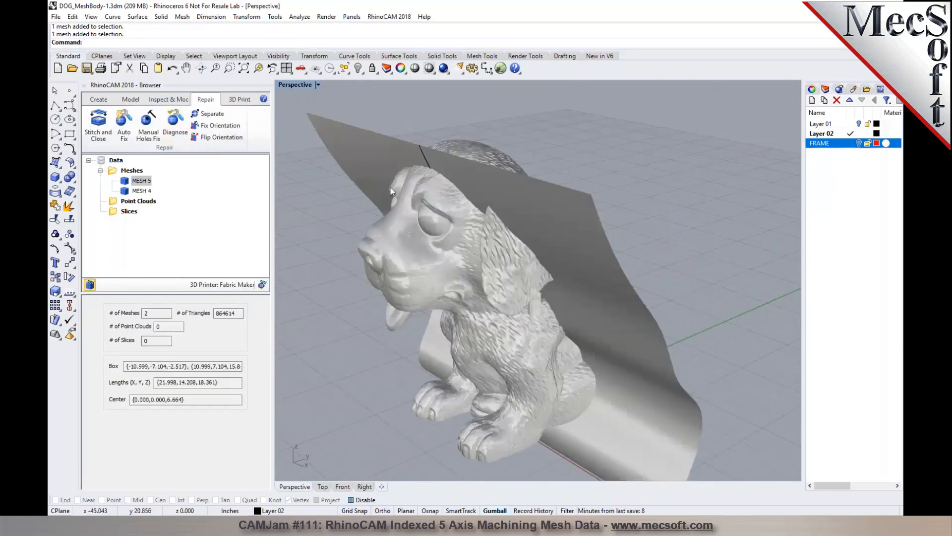
Try Intersect and Split again on the reduced dog body mesh, with the meshed surface as the cutting mesh
{"action": "left_click", "coordinate": [167, 100]}
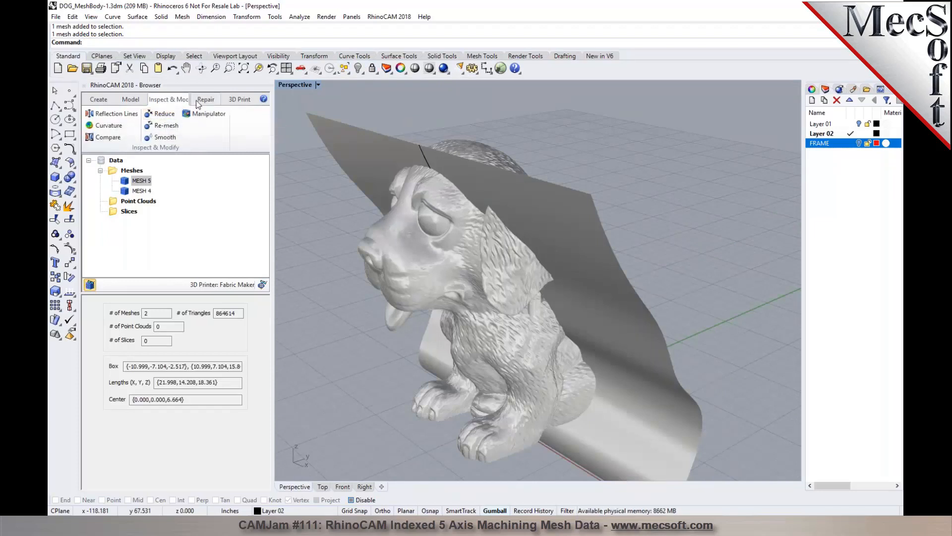
{"action": "left_click", "coordinate": [131, 100]}
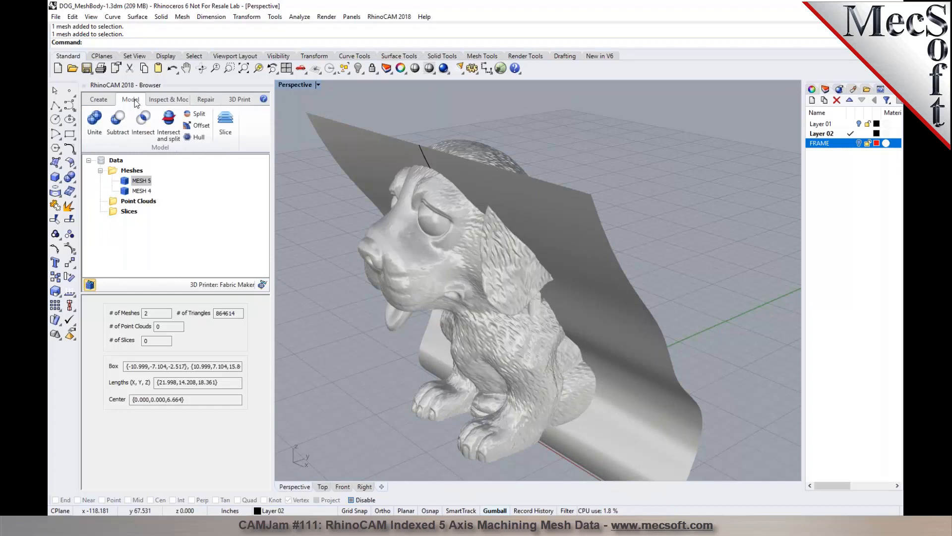
{"action": "left_click", "coordinate": [170, 124]}
{"action": "left_click", "coordinate": [481, 255]}
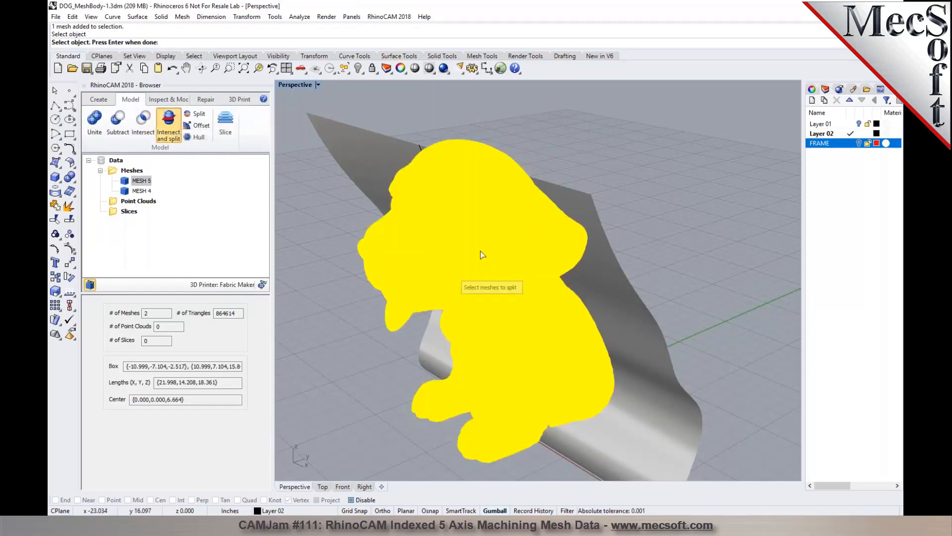
{"action": "key", "text": "Return"}
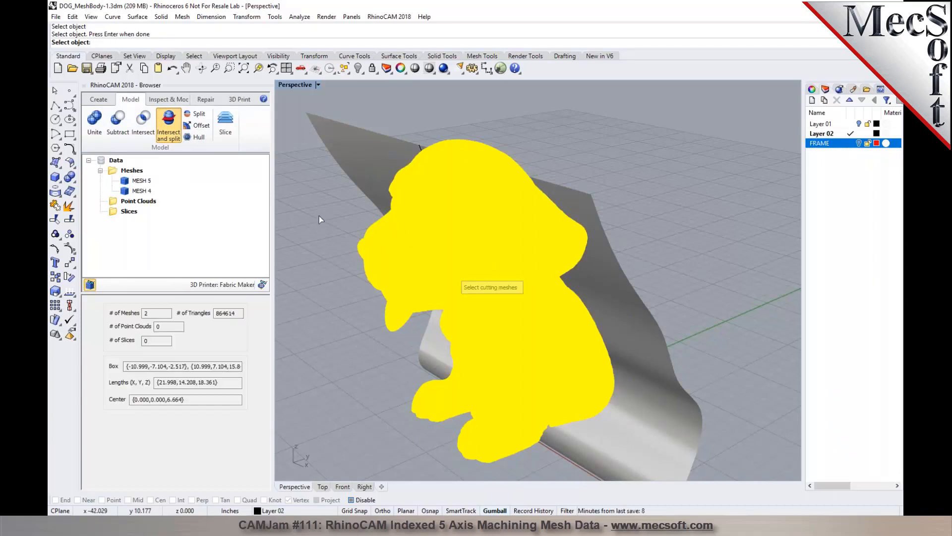
{"action": "left_click", "coordinate": [611, 313]}
{"action": "key", "text": "Return"}
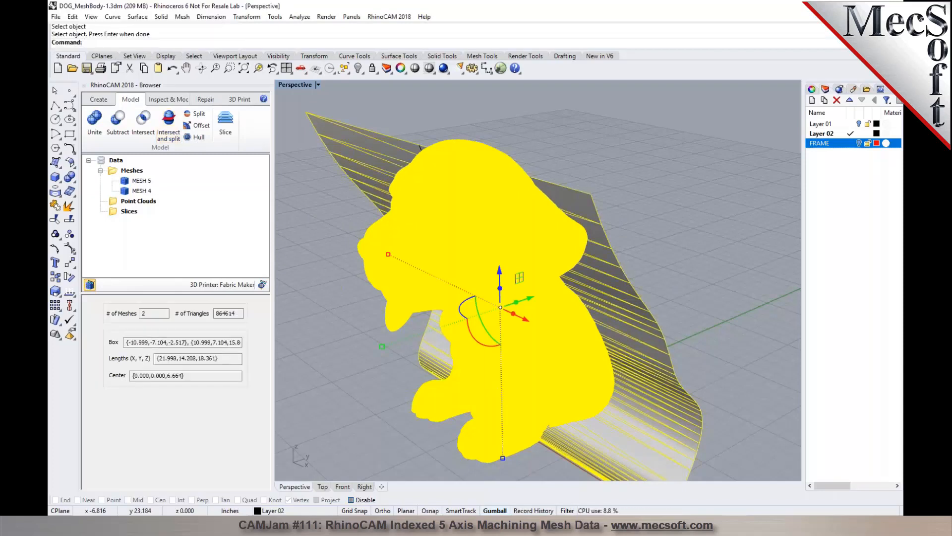
{"action": "left_click", "coordinate": [680, 286]}
Inspect the reduced dog body around the head and along the cutting mesh for a split line
{"action": "right_click_drag", "start_coordinate": [680, 286], "coordinate": [594, 271]}
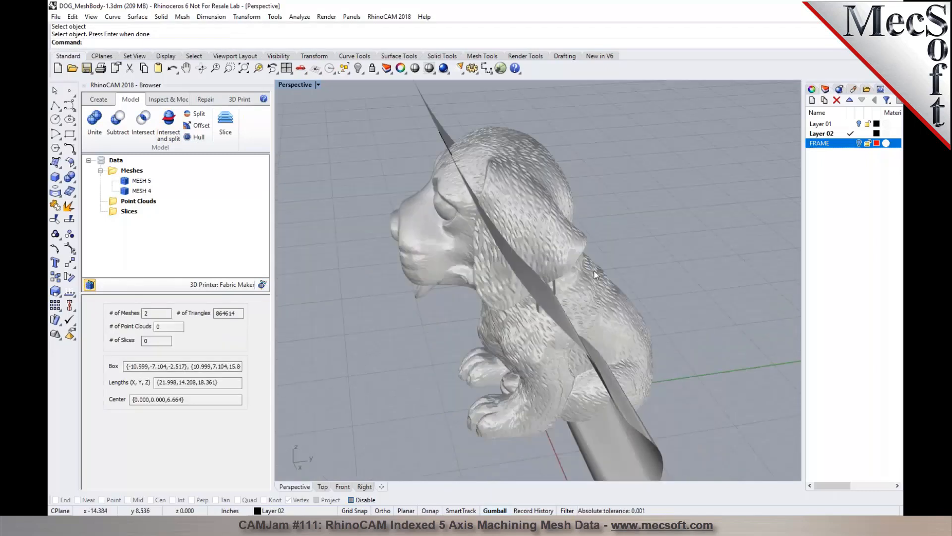
{"action": "left_click", "coordinate": [534, 248]}
{"action": "left_click", "coordinate": [343, 216]}
{"action": "right_click_drag", "start_coordinate": [343, 216], "coordinate": [487, 207]}
{"action": "scroll", "coordinate": [486, 207], "scroll_direction": "up", "scroll_amount": 5}
{"action": "scroll", "coordinate": [485, 210], "scroll_direction": "down", "scroll_amount": 3}
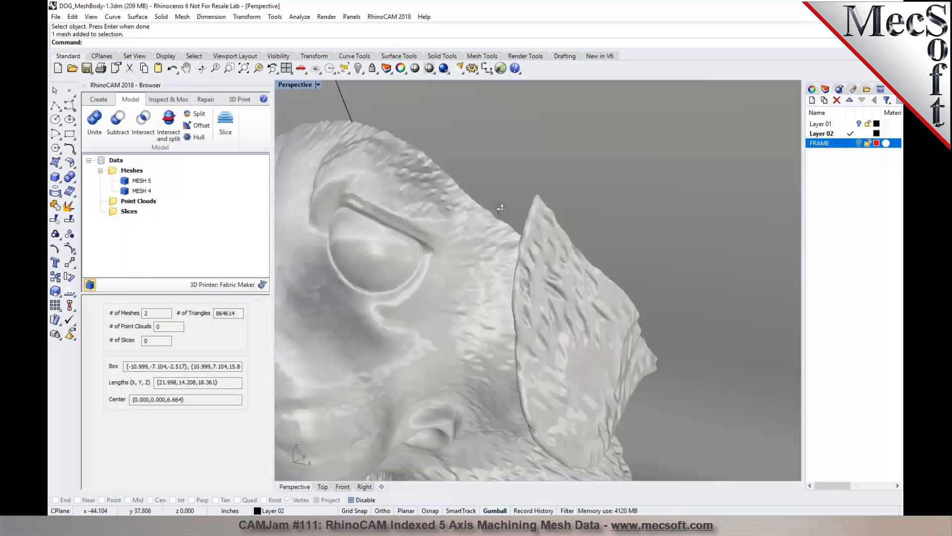
{"action": "left_click", "coordinate": [485, 214]}
{"action": "scroll", "coordinate": [513, 222], "scroll_direction": "down", "scroll_amount": 5}
{"action": "key", "text": "Return"}
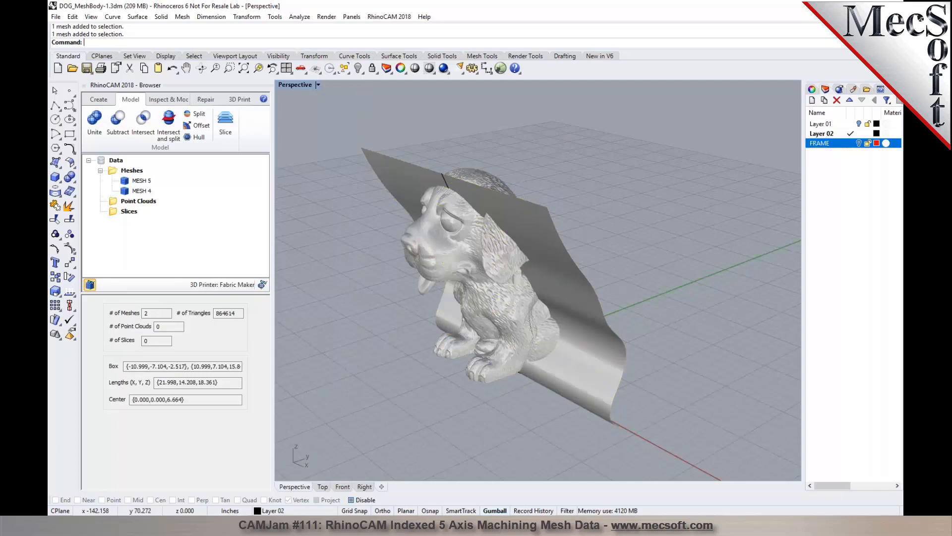
Show the hidden curved extrusion again and select it instead of the overlapping cutting mesh
{"action": "left_click", "coordinate": [358, 69]}
{"action": "left_click", "coordinate": [522, 209]}
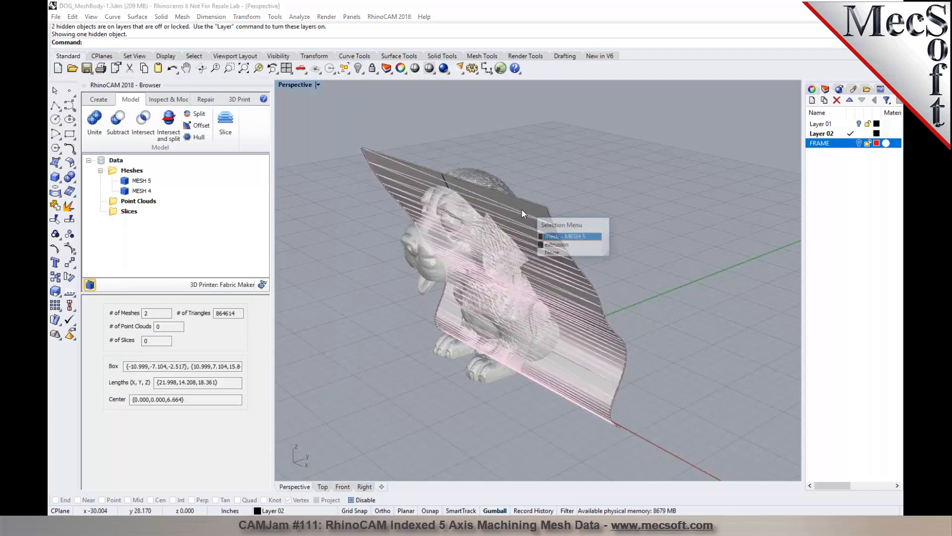
{"action": "left_click", "coordinate": [555, 241]}
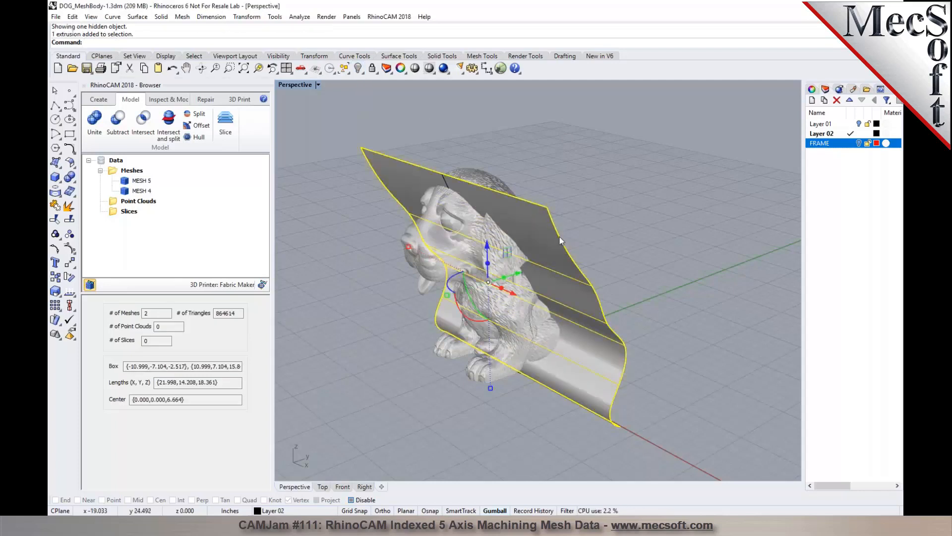
Offset the curved extrusion into a solid with OffsetSrf, using a distance of 0.1 on both sides
{"action": "type", "text": "ff"}
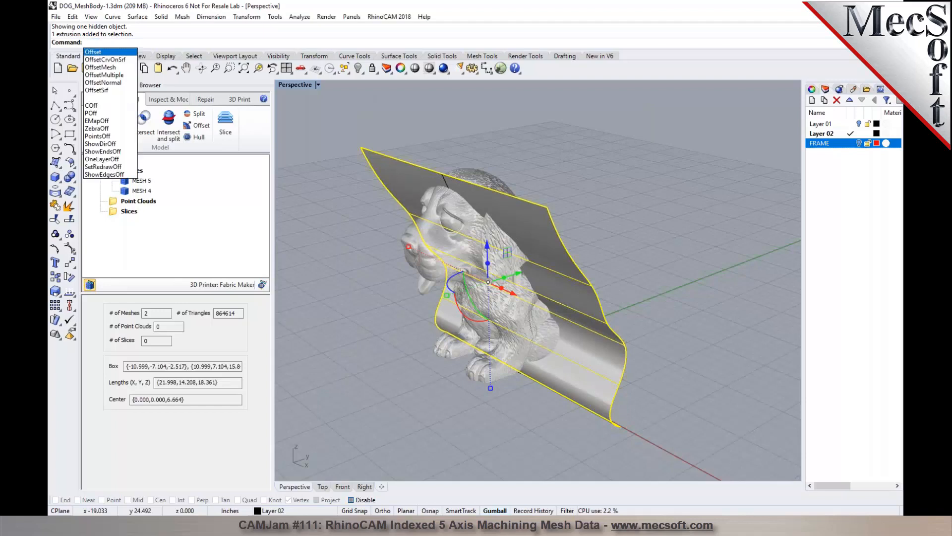
{"action": "key", "text": "Down"}
{"action": "key", "text": "Down"}
{"action": "key", "text": "Down"}
{"action": "key", "text": "Return"}
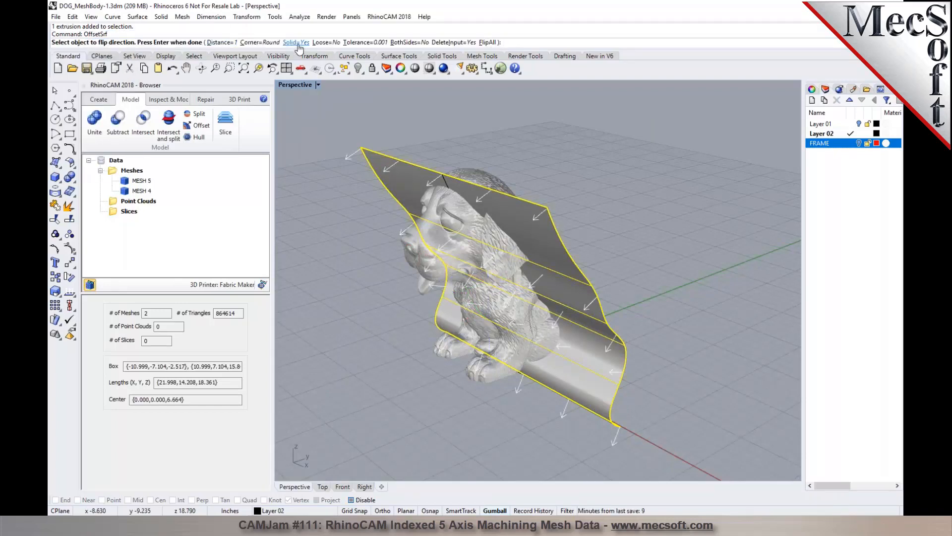
{"action": "left_click", "coordinate": [234, 45]}
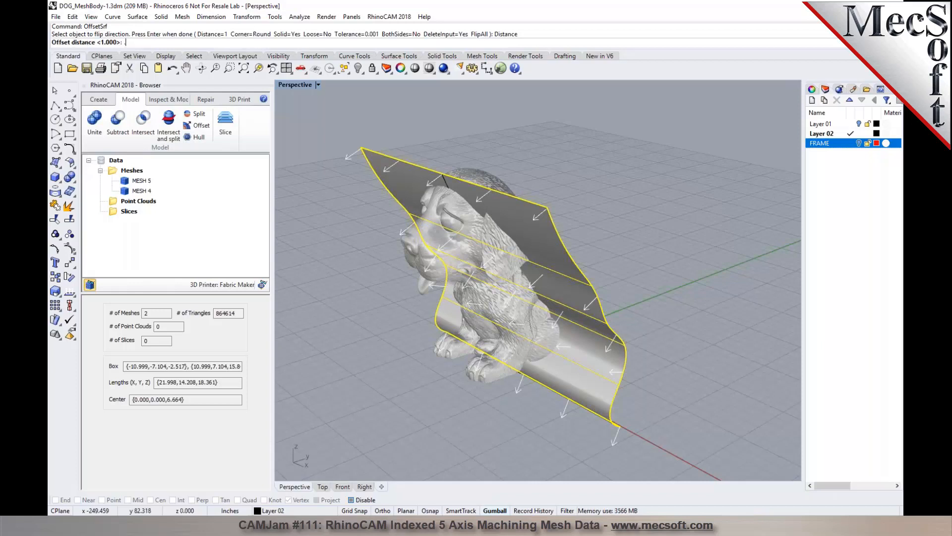
{"action": "type", "text": ".25"}
{"action": "key", "text": "Return"}
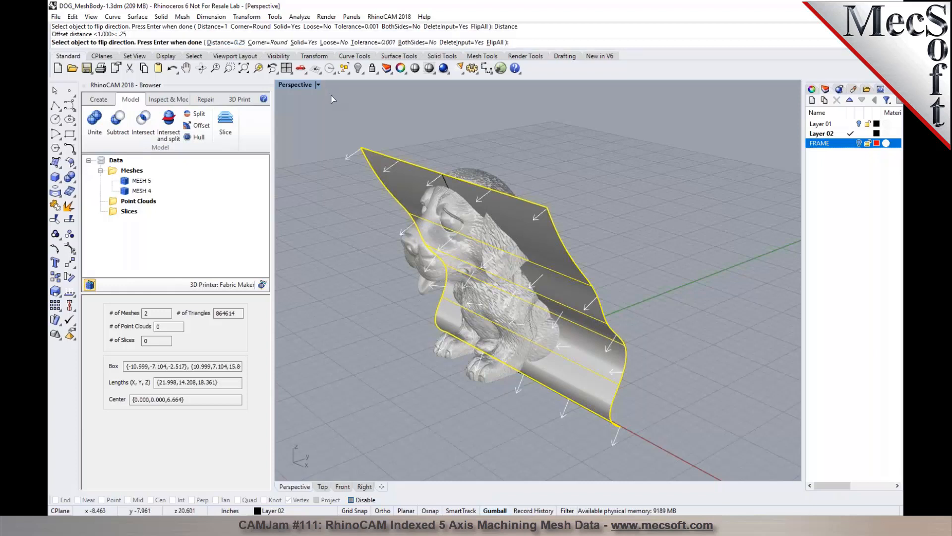
{"action": "left_click", "coordinate": [227, 42]}
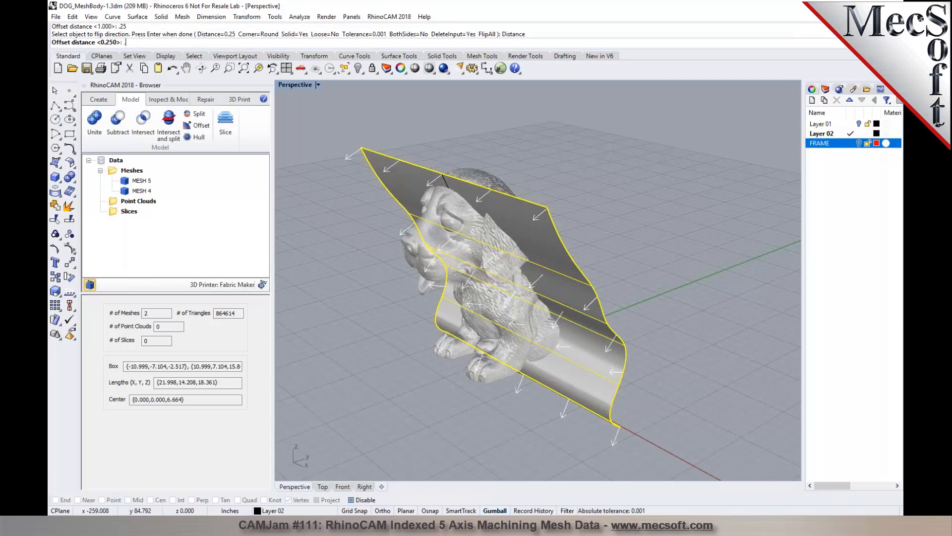
{"action": "type", "text": ".1"}
{"action": "key", "text": "Return"}
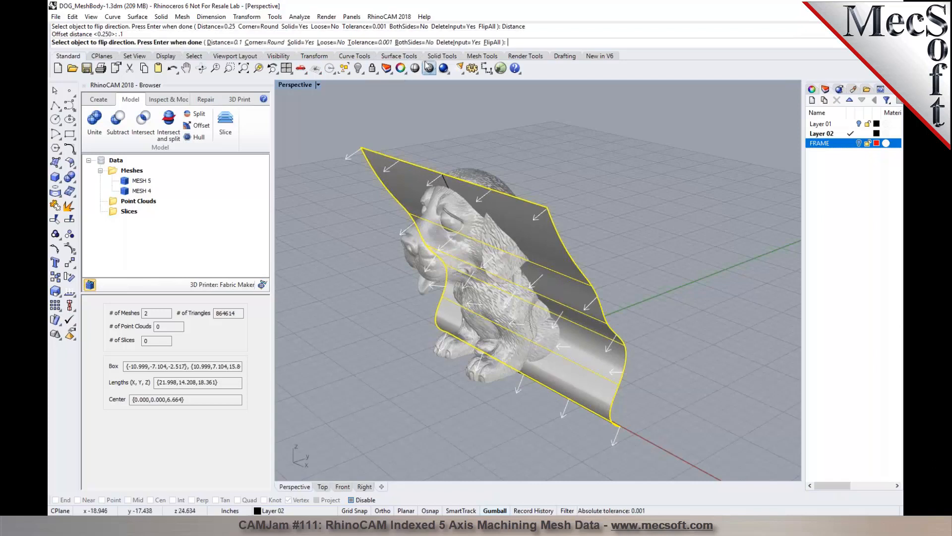
{"action": "left_click", "coordinate": [417, 43]}
{"action": "key", "text": "Return"}
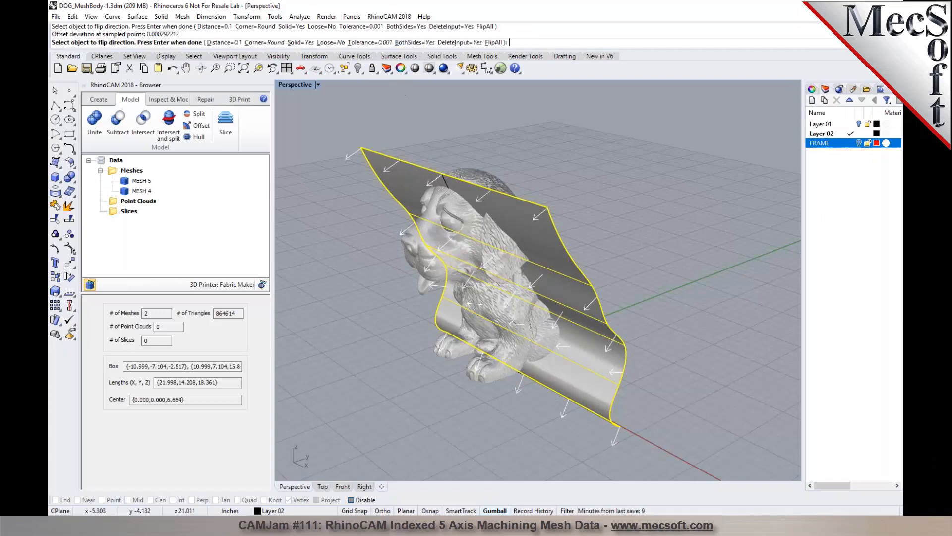
Create a polygon mesh from the thickened cutting polysurface, keeping the default polygon density
{"action": "scroll", "coordinate": [366, 204], "scroll_direction": "up", "scroll_amount": 3}
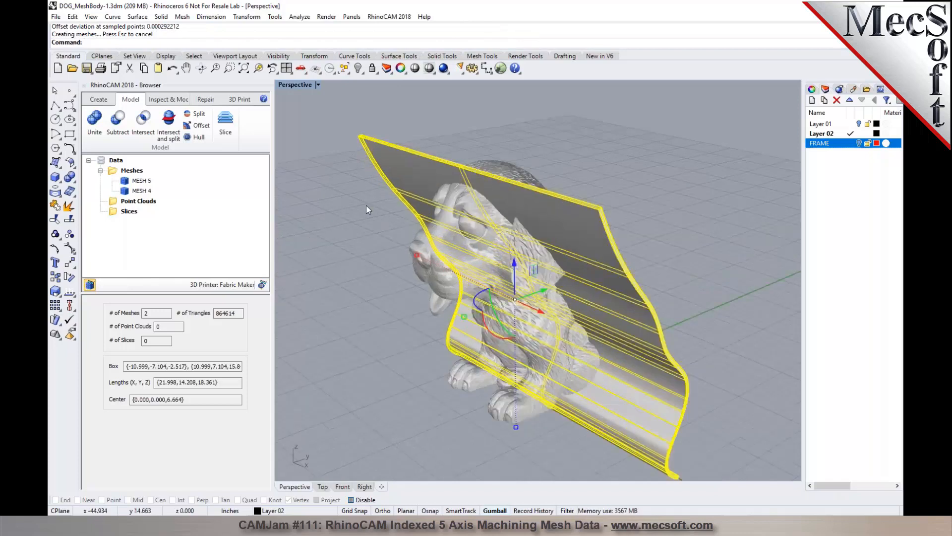
{"action": "left_click", "coordinate": [500, 111]}
{"action": "left_click", "coordinate": [458, 136]}
{"action": "left_click", "coordinate": [327, 124]}
{"action": "scroll", "coordinate": [349, 112], "scroll_direction": "up", "scroll_amount": 5}
{"action": "left_click", "coordinate": [358, 126]}
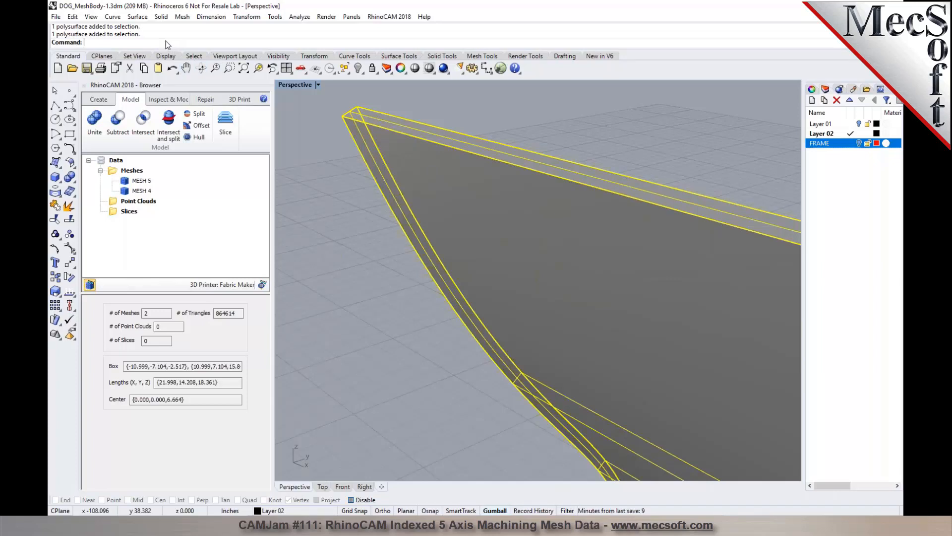
{"action": "left_click", "coordinate": [182, 16]}
{"action": "left_click", "coordinate": [204, 29]}
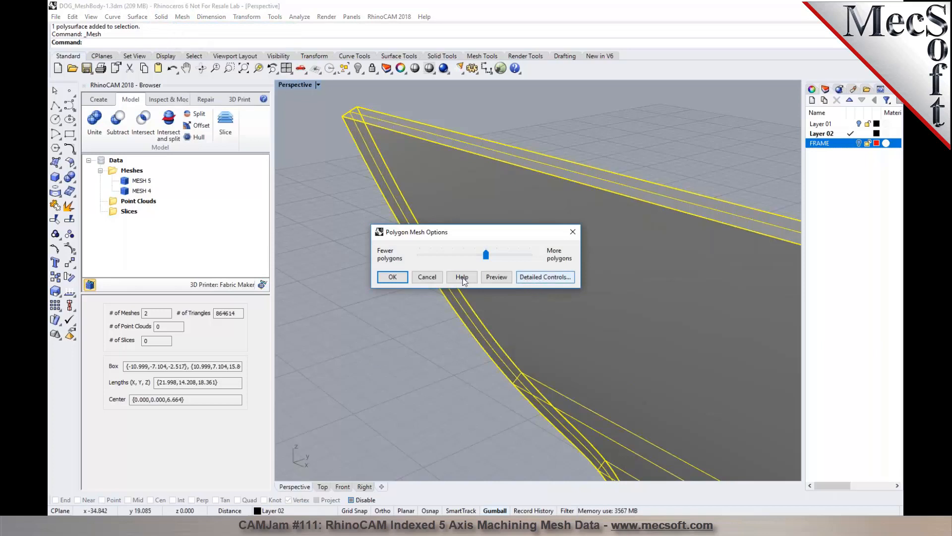
{"action": "left_click", "coordinate": [391, 278]}
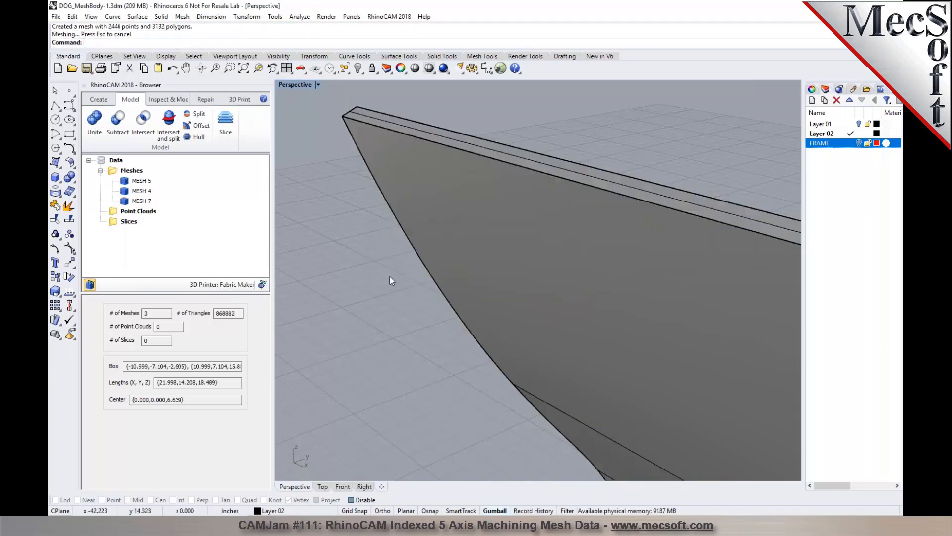
Hide the thickened cutting polysurface so that only its mesh stays in view
{"action": "left_click", "coordinate": [421, 245]}
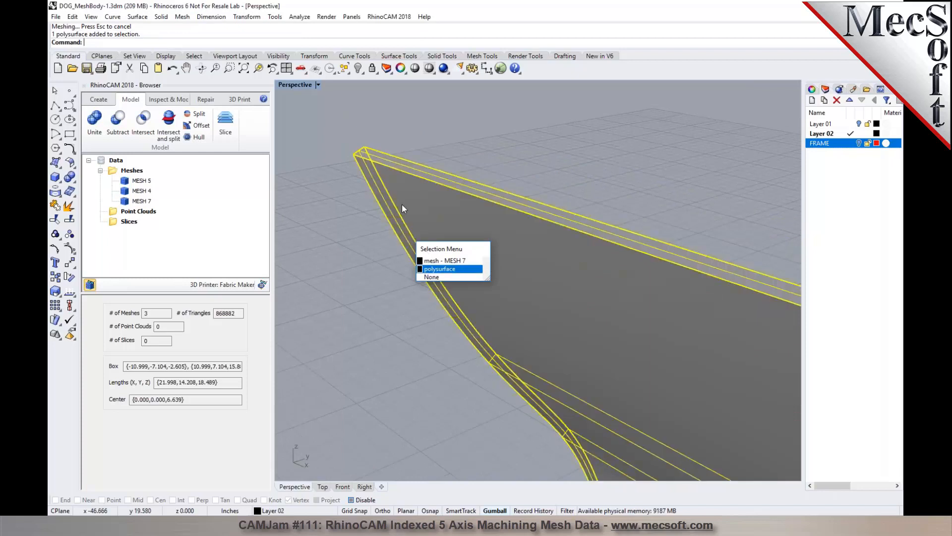
{"action": "left_click", "coordinate": [439, 269]}
{"action": "left_click", "coordinate": [358, 68]}
Diagnose the thickened cutting mesh for open edges and close the diagnosis
{"action": "left_click", "coordinate": [382, 166]}
{"action": "left_click", "coordinate": [328, 155]}
{"action": "left_click", "coordinate": [373, 157]}
{"action": "left_click", "coordinate": [358, 177]}
{"action": "left_click", "coordinate": [366, 180]}
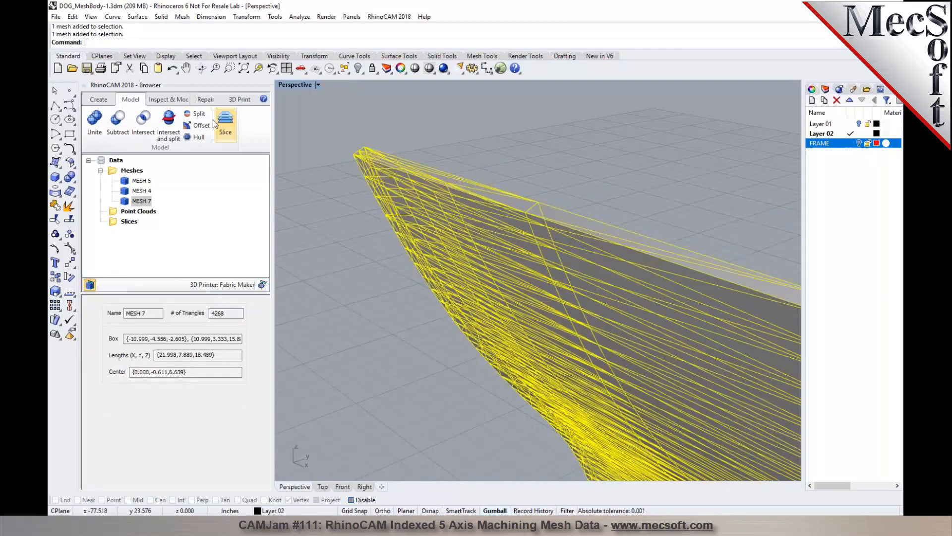
{"action": "left_click", "coordinate": [205, 100]}
{"action": "left_click", "coordinate": [175, 124]}
{"action": "left_click", "coordinate": [166, 454]}
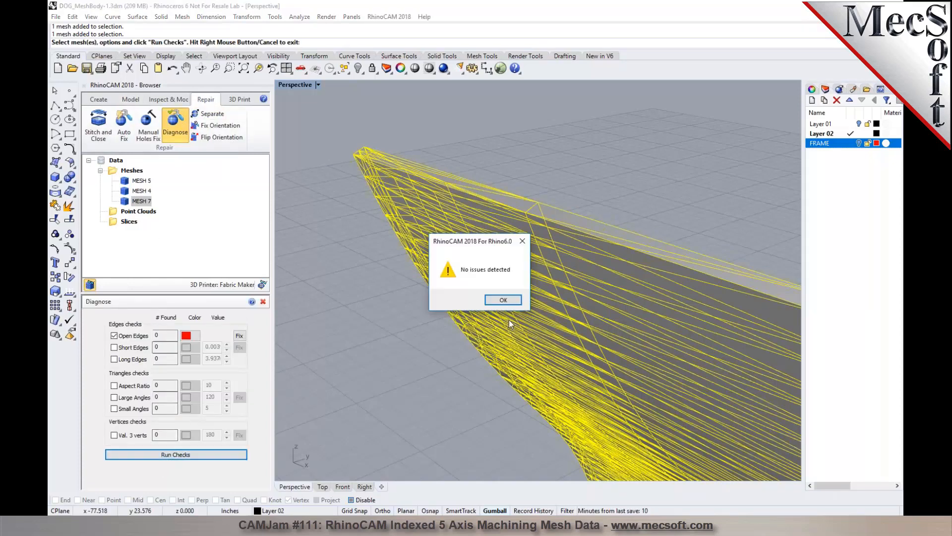
{"action": "left_click", "coordinate": [499, 297]}
{"action": "left_click", "coordinate": [264, 301]}
Try Intersect and Split on the reduced dog body mesh, with the thickened mesh as the cutting mesh
{"action": "scroll", "coordinate": [346, 243], "scroll_direction": "down", "scroll_amount": 6}
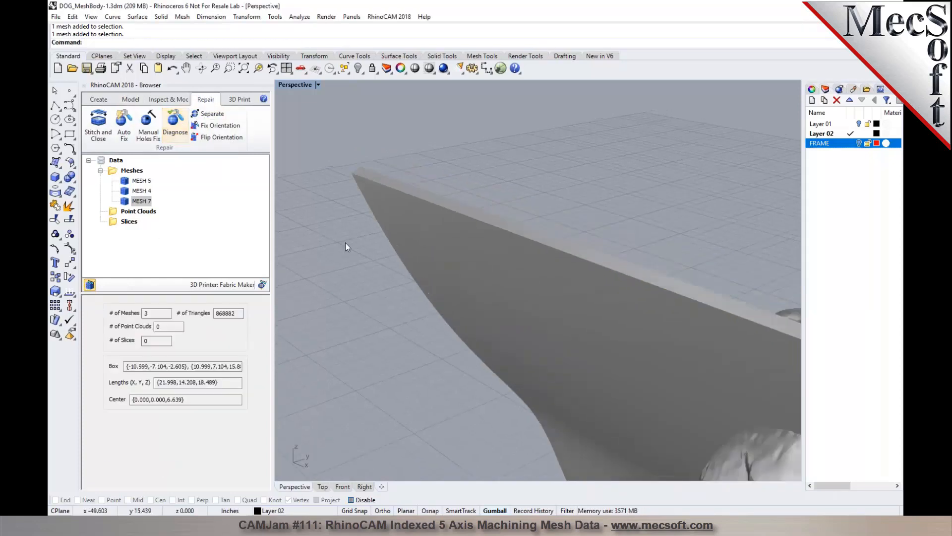
{"action": "scroll", "coordinate": [489, 279], "scroll_direction": "up", "scroll_amount": 2}
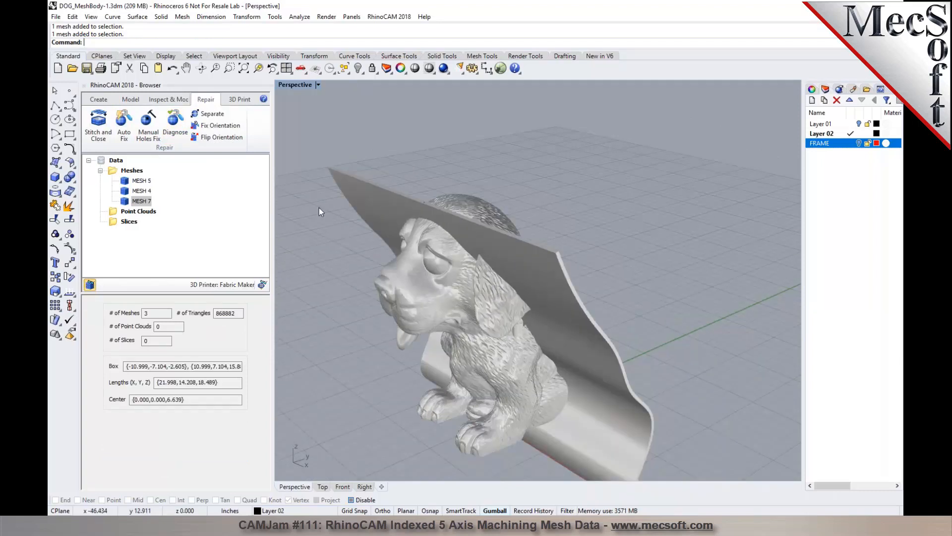
{"action": "left_click", "coordinate": [177, 99]}
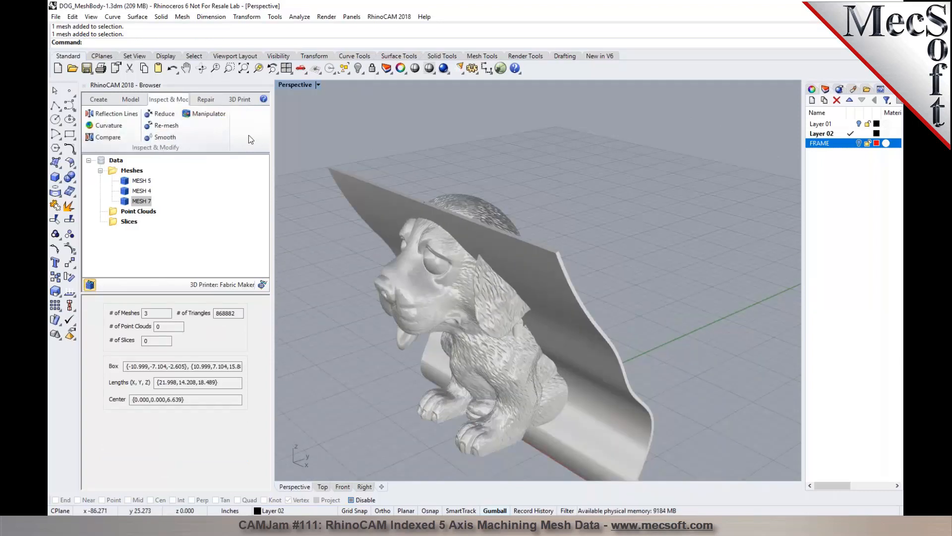
{"action": "left_click", "coordinate": [128, 100]}
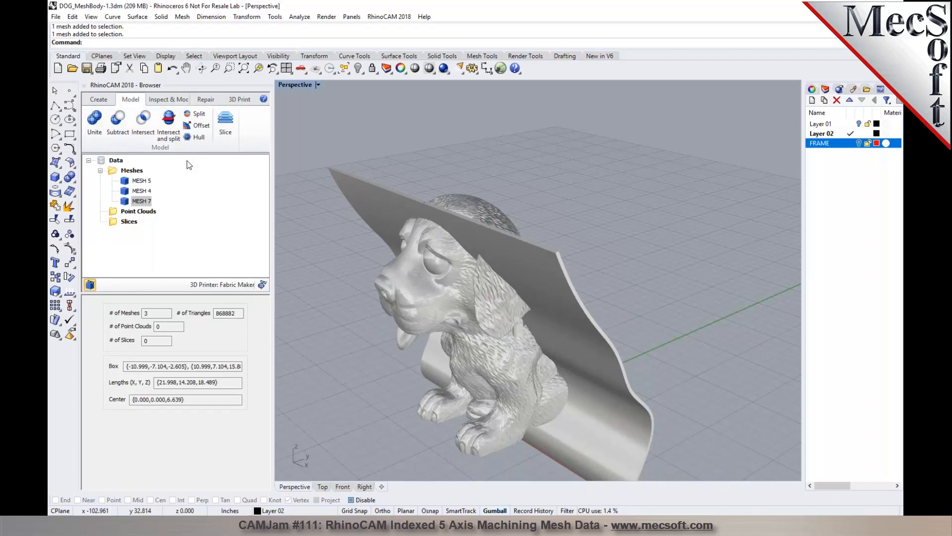
{"action": "left_click", "coordinate": [171, 137]}
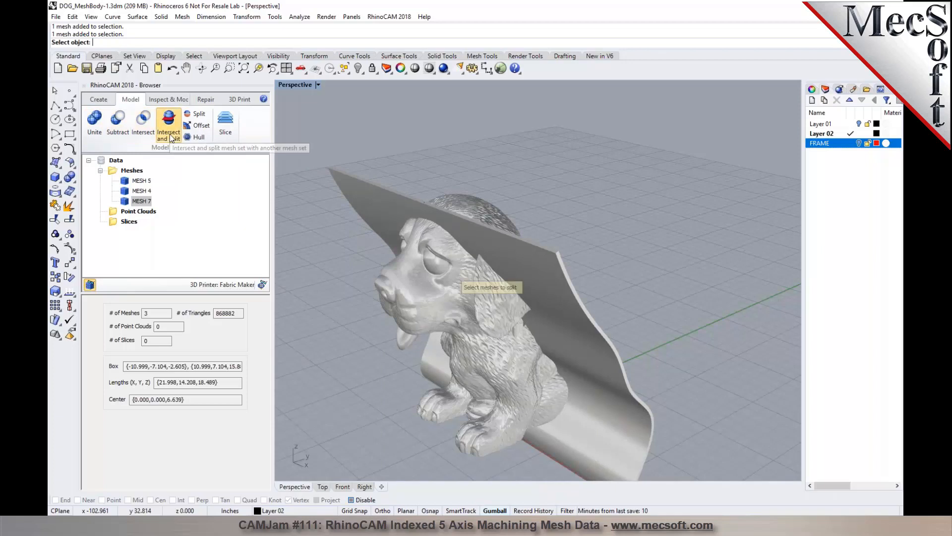
{"action": "left_click", "coordinate": [425, 290]}
{"action": "right_click", "coordinate": [325, 252]}
{"action": "left_click", "coordinate": [358, 210]}
{"action": "key", "text": "Return"}
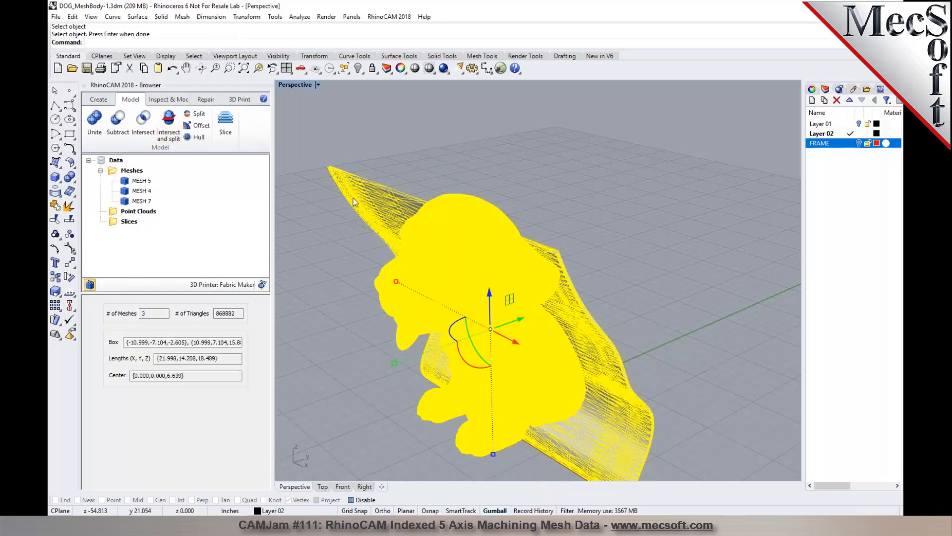
Check whether the dog body mesh was divided by selecting it at the head
{"action": "left_click", "coordinate": [301, 228]}
{"action": "left_click", "coordinate": [419, 213]}
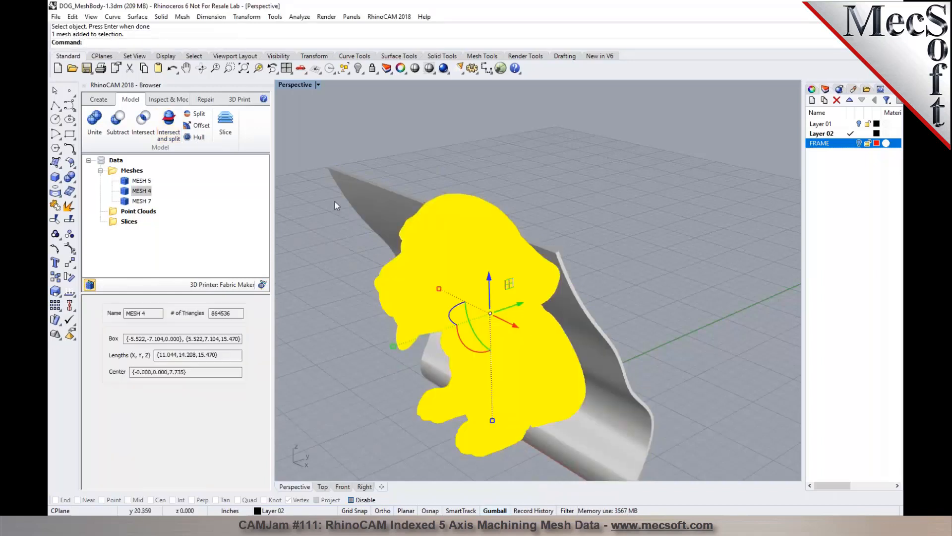
{"action": "left_click", "coordinate": [313, 200]}
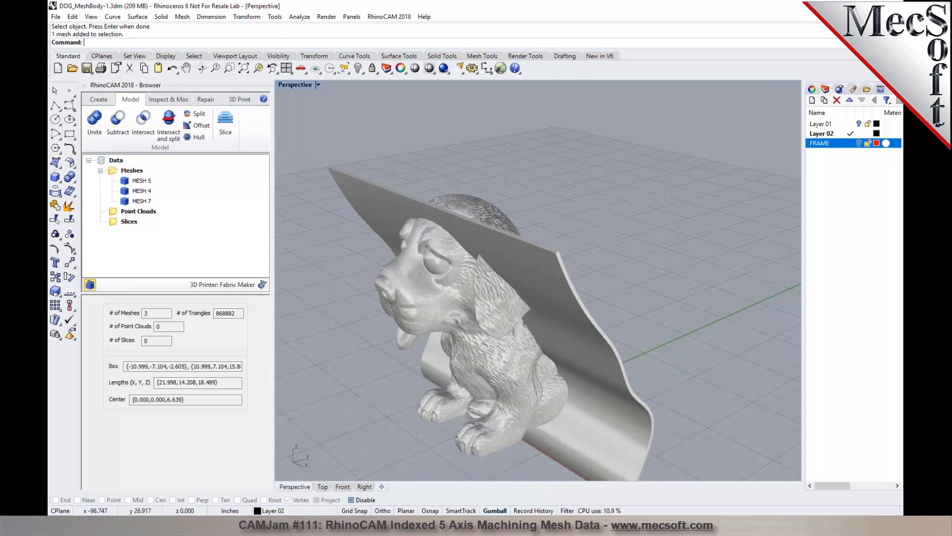
Duplicate the dog body mesh in place and hide one copy as a backup
{"action": "left_click", "coordinate": [411, 268]}
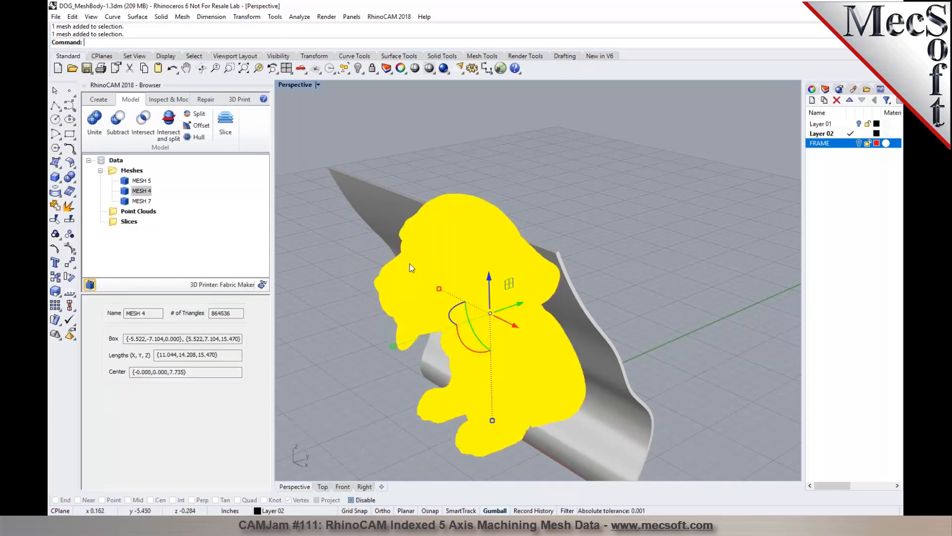
{"action": "key", "text": "ctrl+c"}
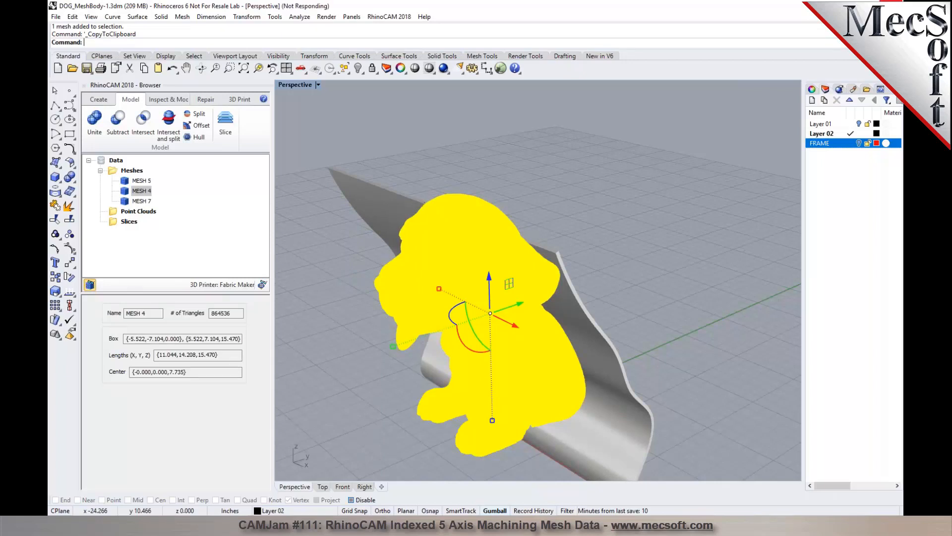
{"action": "key", "text": "ctrl+v"}
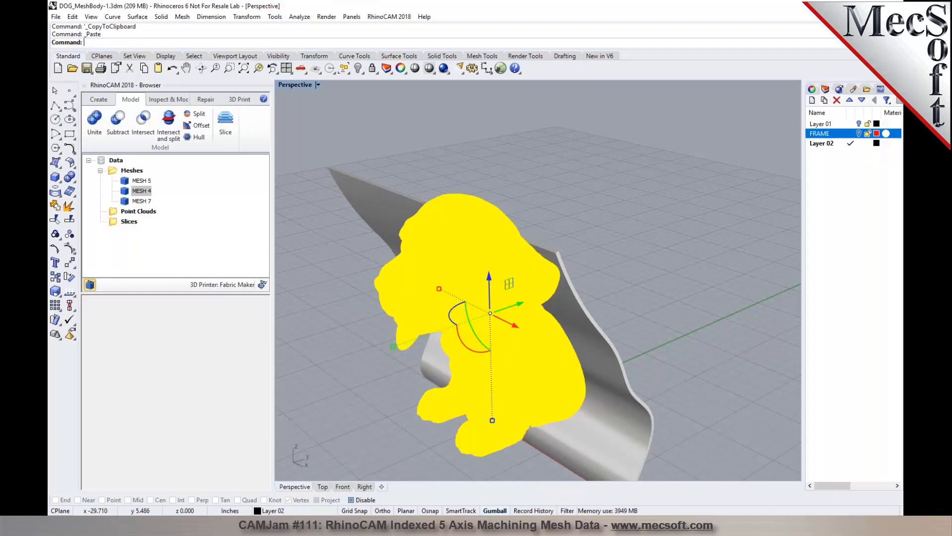
{"action": "left_click", "coordinate": [322, 270]}
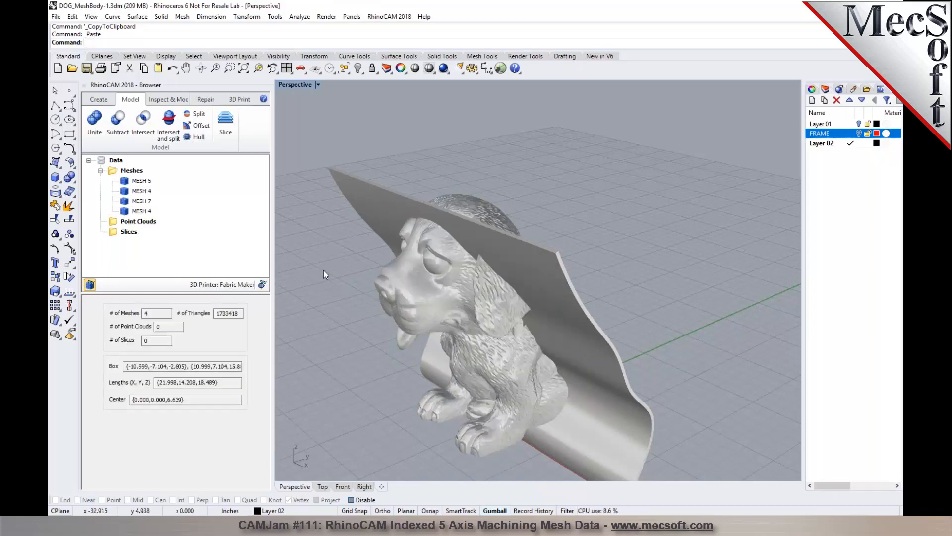
{"action": "left_click", "coordinate": [406, 300]}
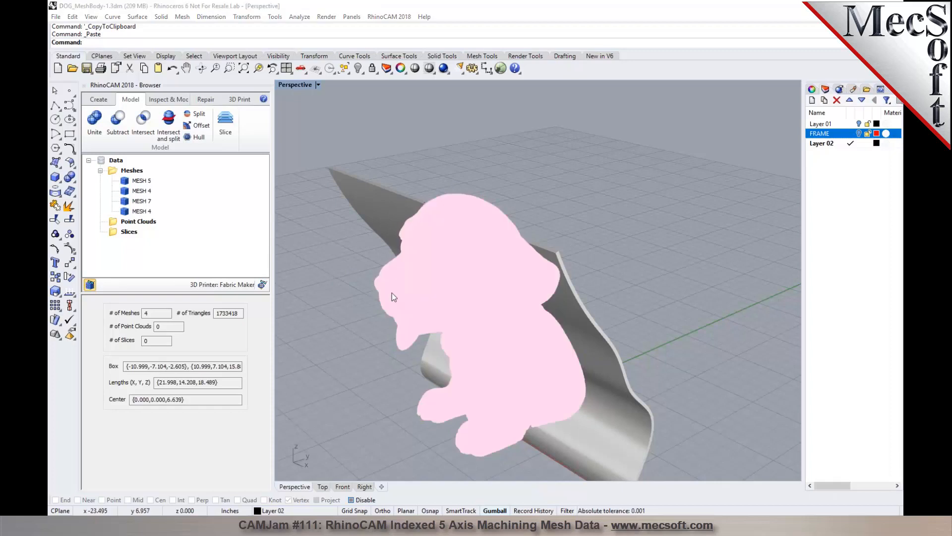
{"action": "left_click", "coordinate": [431, 327]}
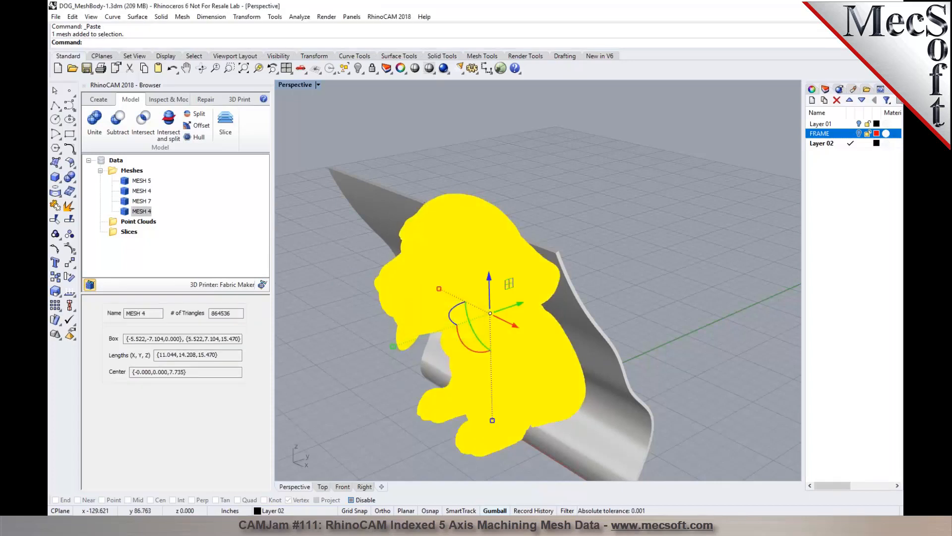
{"action": "left_click", "coordinate": [359, 68]}
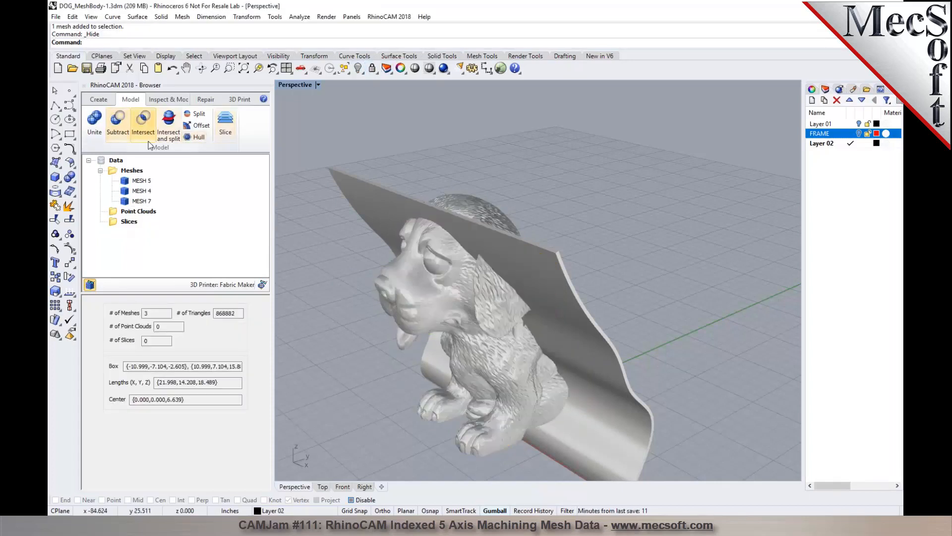
Try to subtract the thickened cutting mesh from the dog body mesh
{"action": "left_click", "coordinate": [117, 121]}
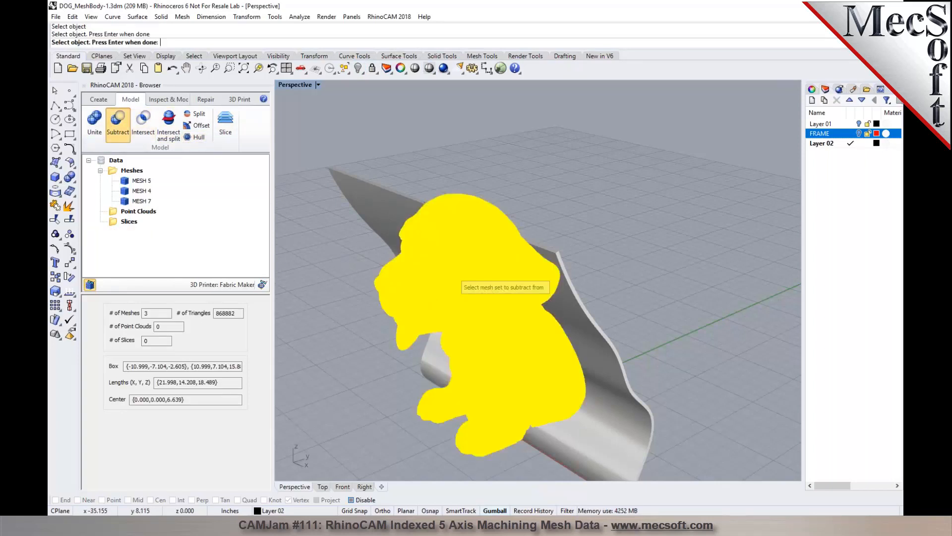
{"action": "left_click", "coordinate": [365, 205]}
{"action": "key", "text": "Return"}
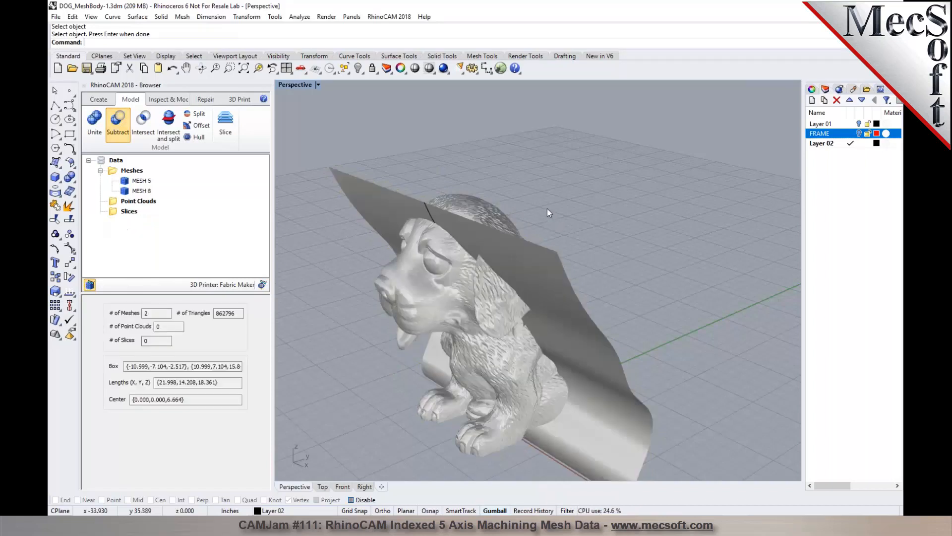
Inspect the subtraction result on the dog body from several sides and undo the Subtract
{"action": "right_click_drag", "start_coordinate": [549, 211], "coordinate": [532, 264]}
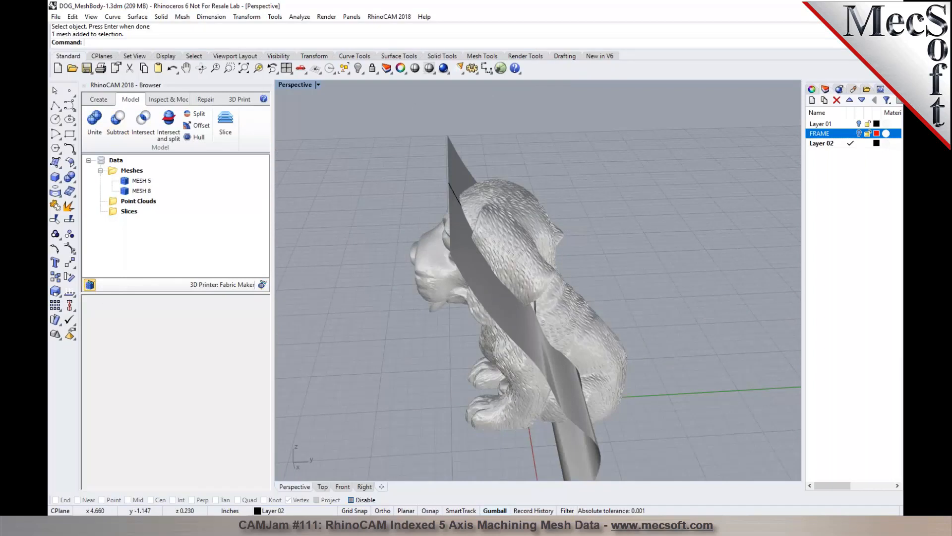
{"action": "left_click", "coordinate": [514, 258]}
{"action": "left_click", "coordinate": [626, 246]}
{"action": "right_click_drag", "start_coordinate": [516, 289], "coordinate": [623, 281]}
{"action": "left_click", "coordinate": [582, 274]}
{"action": "left_click", "coordinate": [530, 197]}
{"action": "right_click_drag", "start_coordinate": [587, 243], "coordinate": [540, 252]}
{"action": "left_click", "coordinate": [172, 68]}
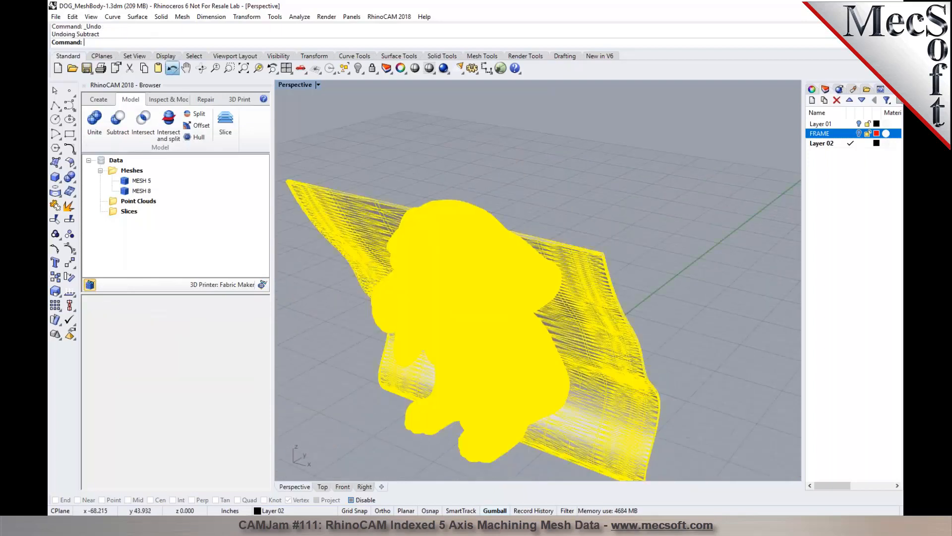
Delete the two cutting meshes crossing the dog body, keeping the profile curve, and show the model in the Right view
{"action": "left_click", "coordinate": [599, 245]}
{"action": "right_click_drag", "start_coordinate": [599, 245], "coordinate": [419, 243]}
{"action": "scroll", "coordinate": [419, 243], "scroll_direction": "up", "scroll_amount": 7}
{"action": "left_click", "coordinate": [419, 243]}
{"action": "left_click", "coordinate": [342, 204]}
{"action": "scroll", "coordinate": [453, 216], "scroll_direction": "down", "scroll_amount": 5}
{"action": "right_click_drag", "start_coordinate": [457, 219], "coordinate": [513, 231]}
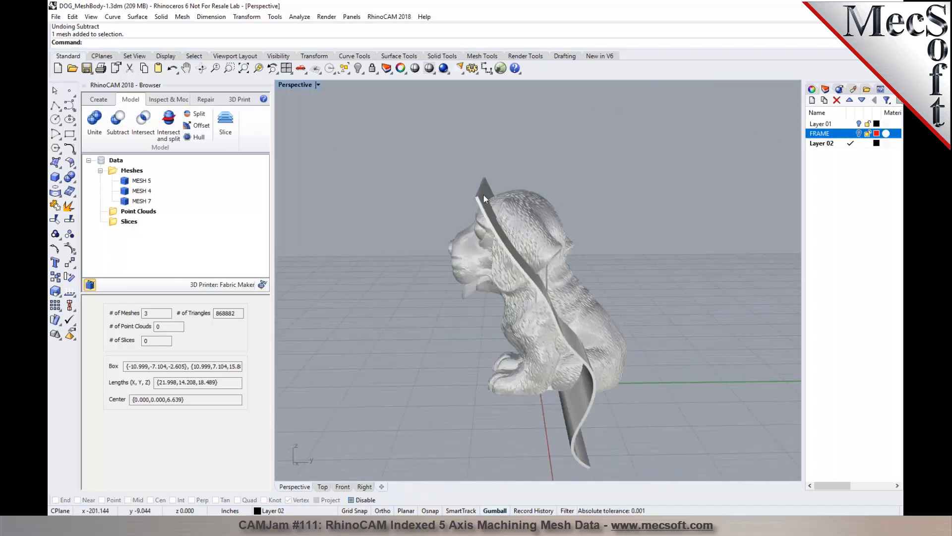
{"action": "left_click", "coordinate": [481, 198]}
{"action": "key", "text": "Delete"}
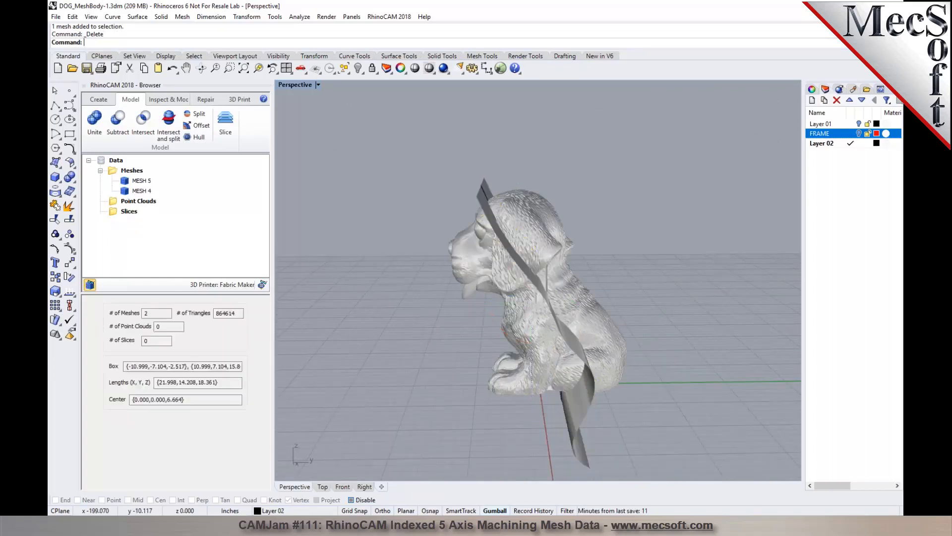
{"action": "left_click", "coordinate": [481, 200]}
{"action": "key", "text": "Delete"}
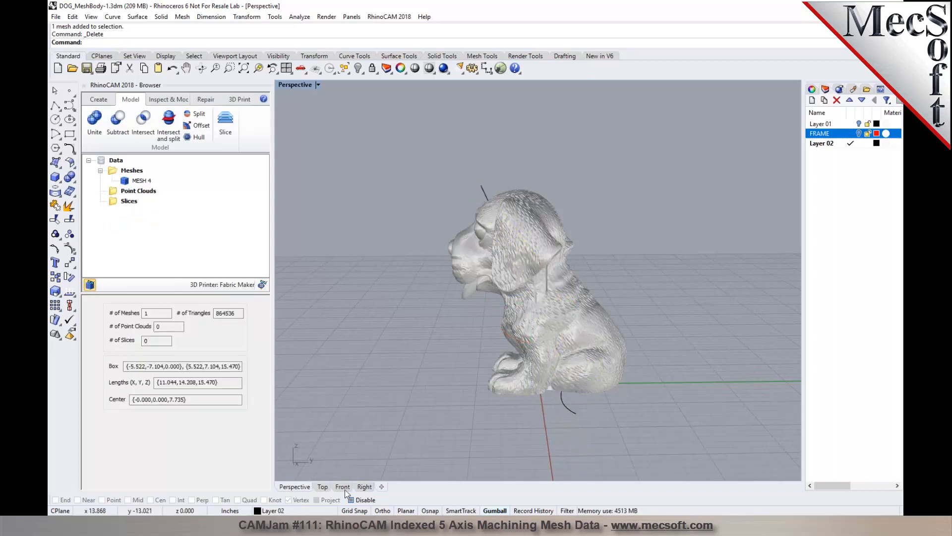
{"action": "left_click", "coordinate": [365, 487]}
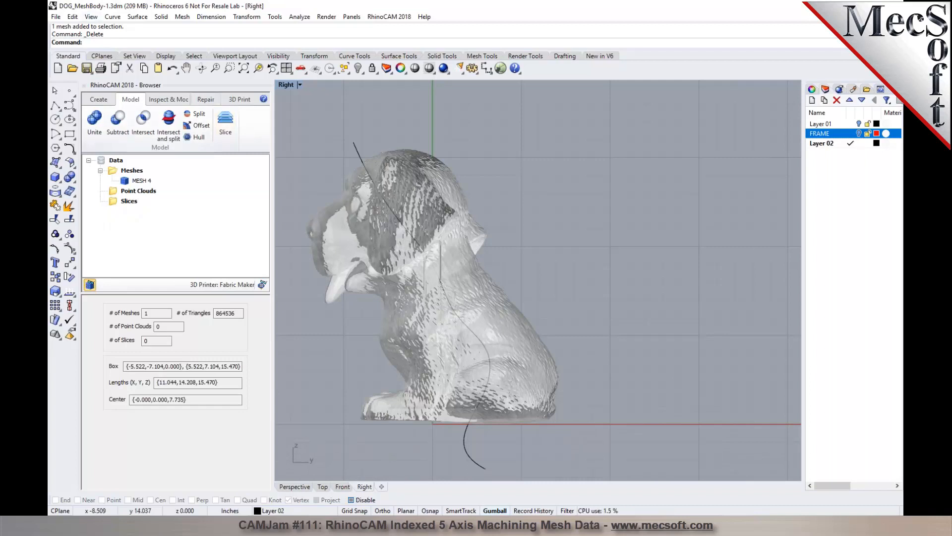
{"action": "type", "text": "Split"}
{"action": "key", "text": "Return"}
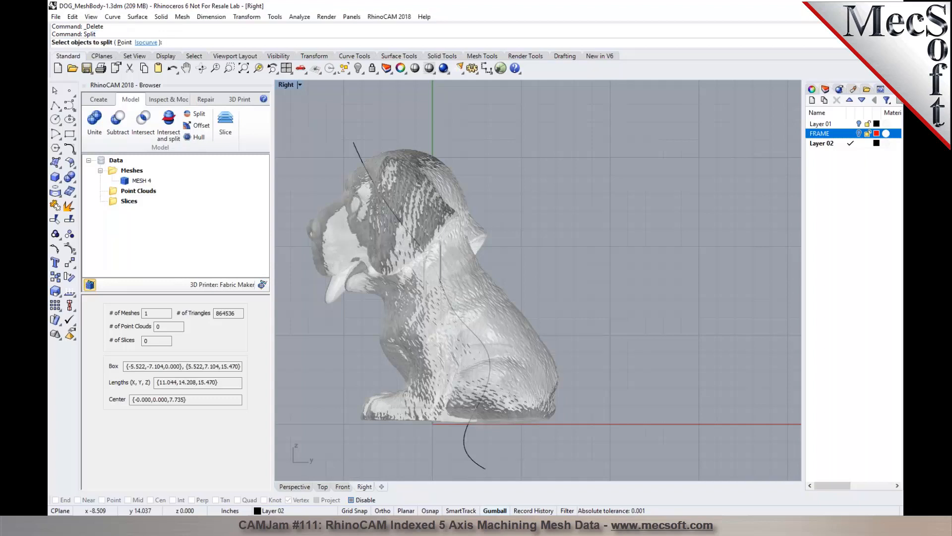
{"action": "key", "text": "Escape"}
Split the dog body mesh with MeshSplit, using the curved profile line as the cutting object
{"action": "type", "text": "Mesh"}
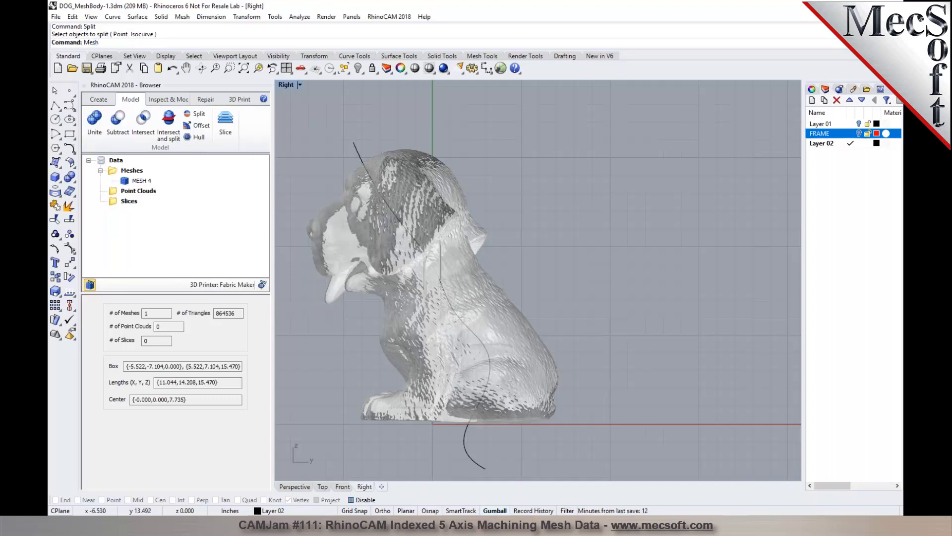
{"action": "type", "text": "Split"}
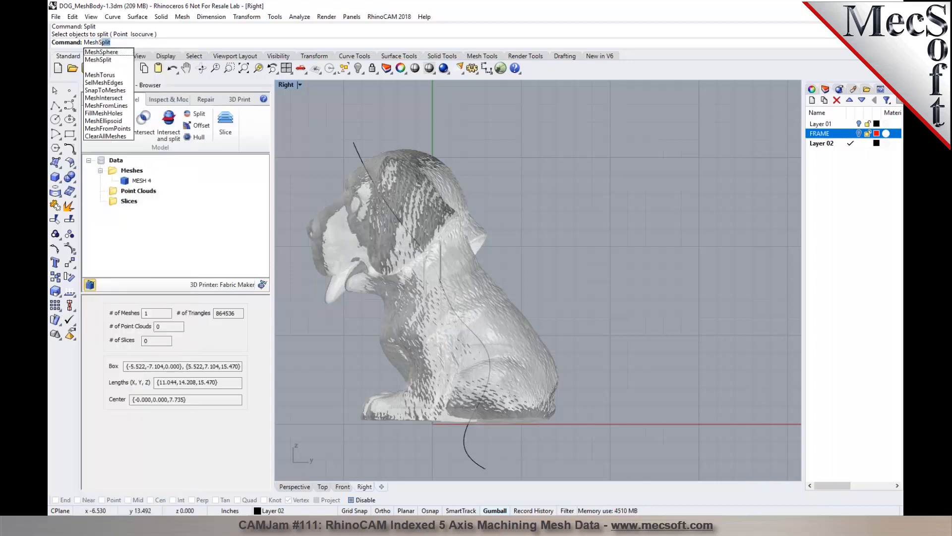
{"action": "key", "text": "Return"}
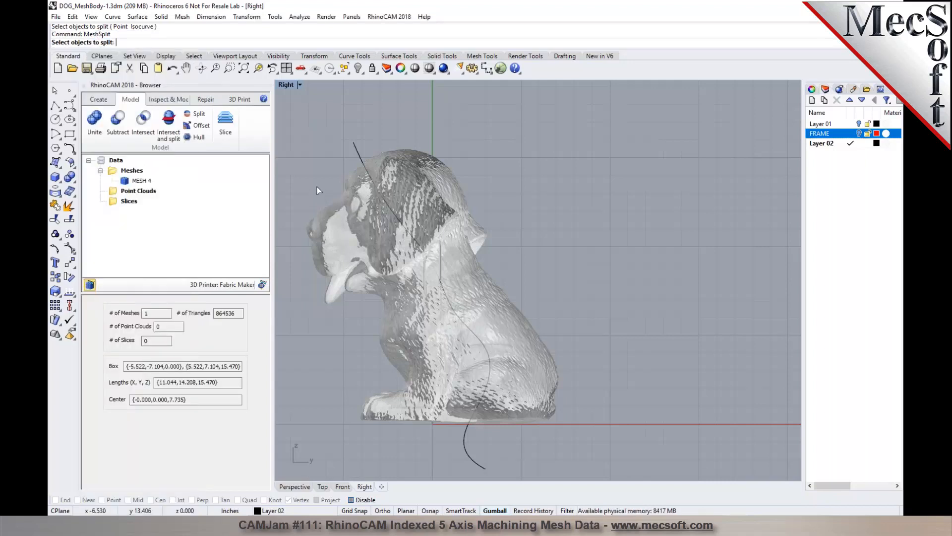
{"action": "left_click", "coordinate": [329, 217]}
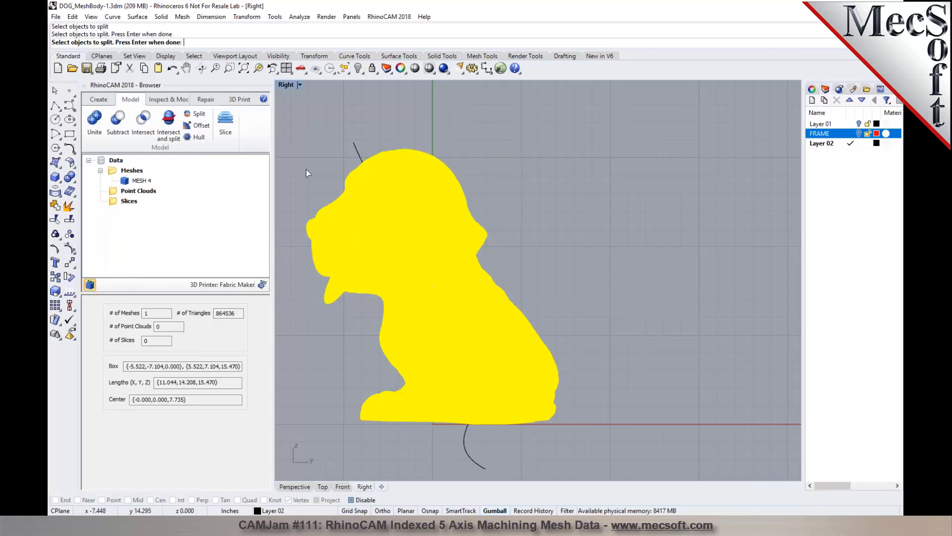
{"action": "key", "text": "Return"}
{"action": "left_click", "coordinate": [347, 153]}
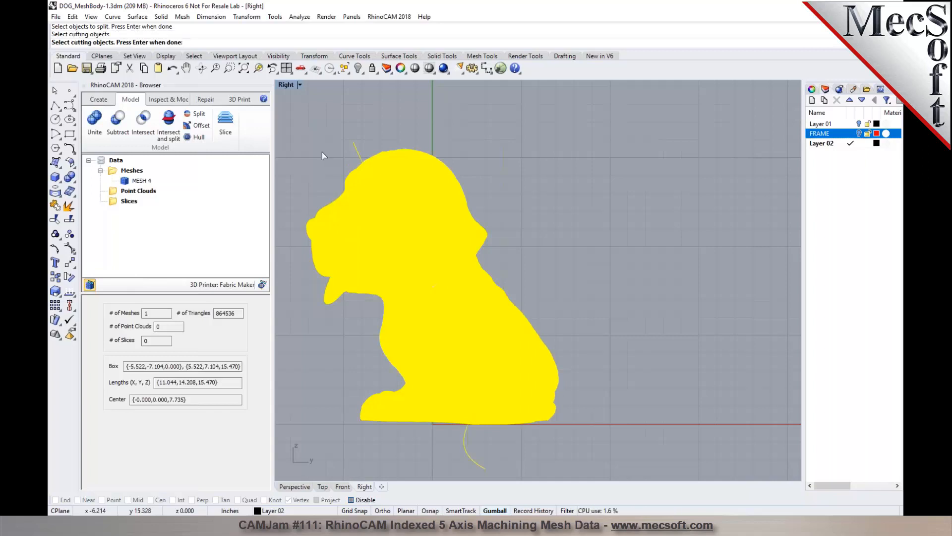
{"action": "key", "text": "Return"}
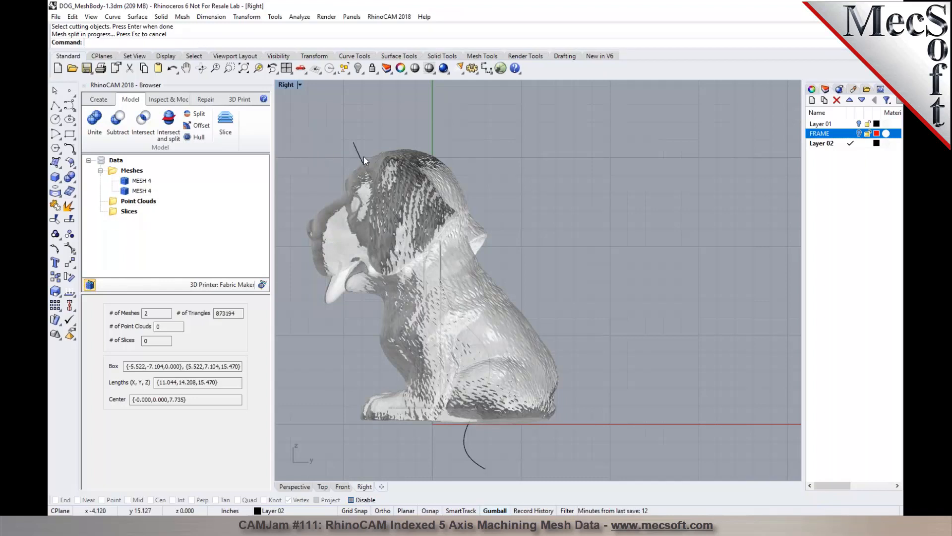
Select the rear and front pieces of the dog mesh in turn to check the split
{"action": "left_click", "coordinate": [387, 164]}
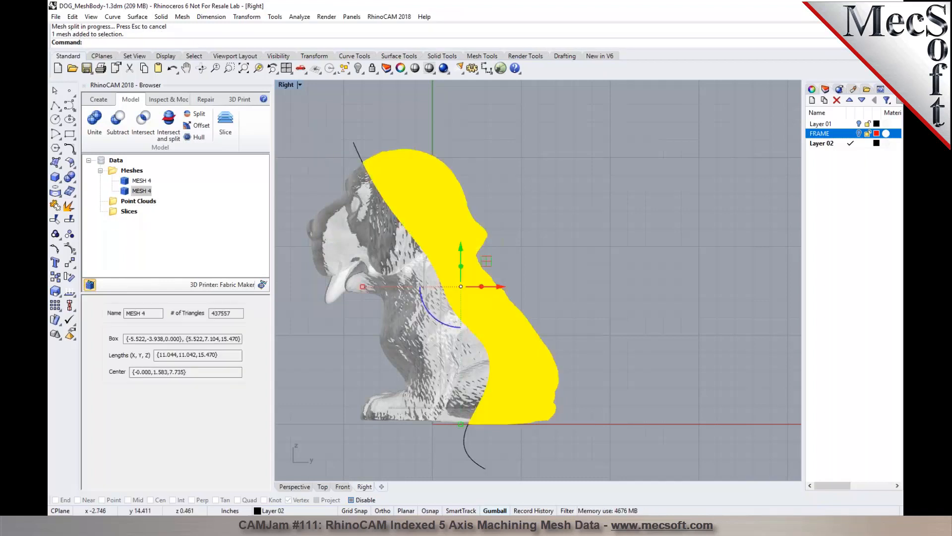
{"action": "left_click", "coordinate": [352, 201]}
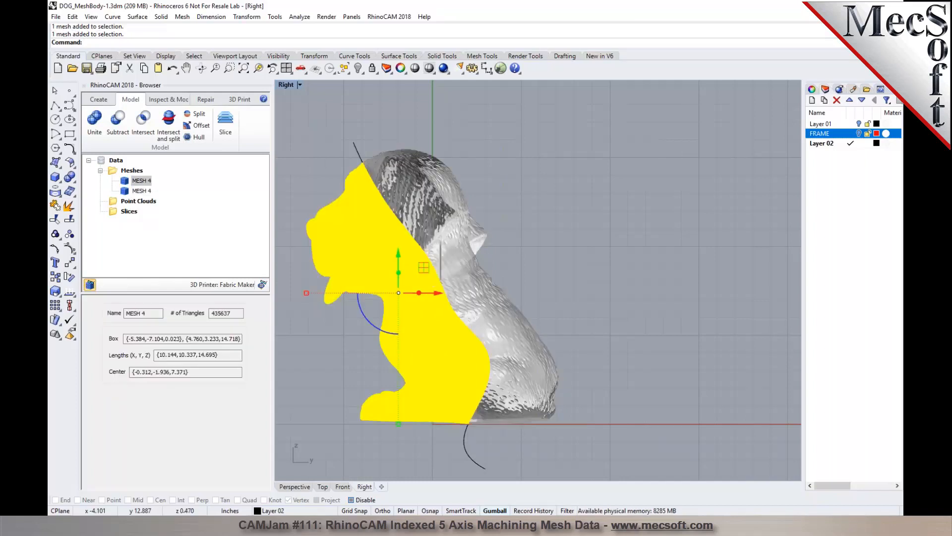
{"action": "left_click", "coordinate": [402, 188]}
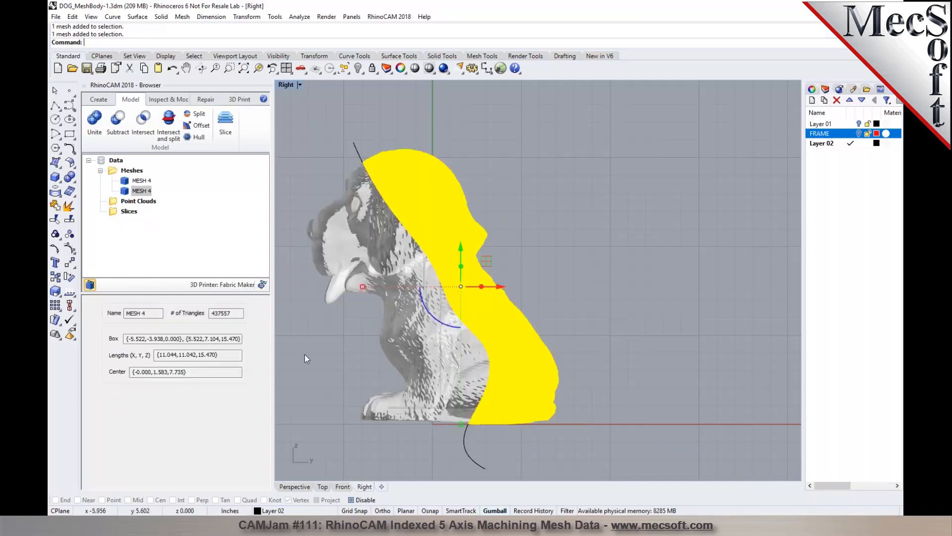
Move the rear half of the dog about 7.2 inches along Y, away from the front half, in the Perspective view
{"action": "left_click", "coordinate": [296, 485]}
{"action": "right_click_drag", "start_coordinate": [458, 367], "coordinate": [661, 207]}
{"action": "left_click", "coordinate": [662, 207]}
{"action": "left_click", "coordinate": [521, 186]}
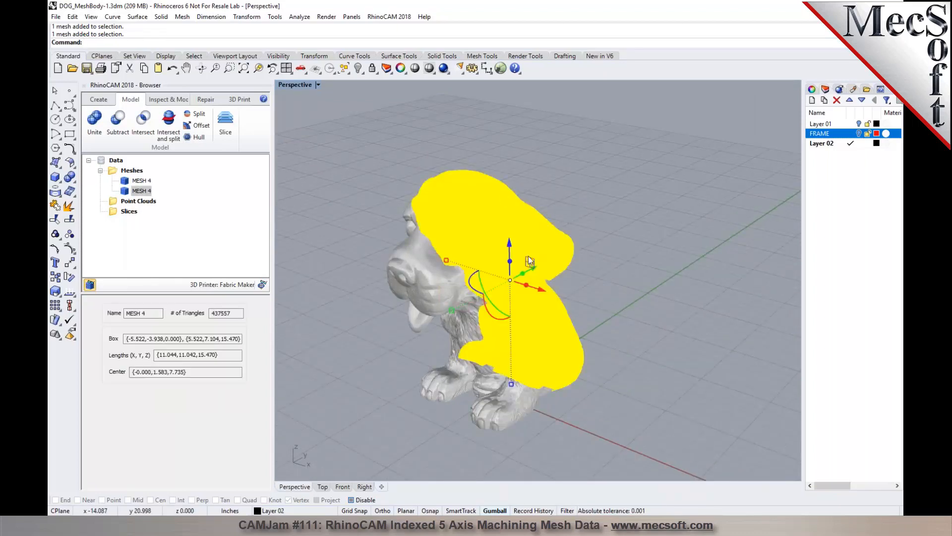
{"action": "right_click_drag", "start_coordinate": [591, 292], "coordinate": [620, 282]}
{"action": "left_click_drag", "start_coordinate": [633, 287], "coordinate": [752, 313]}
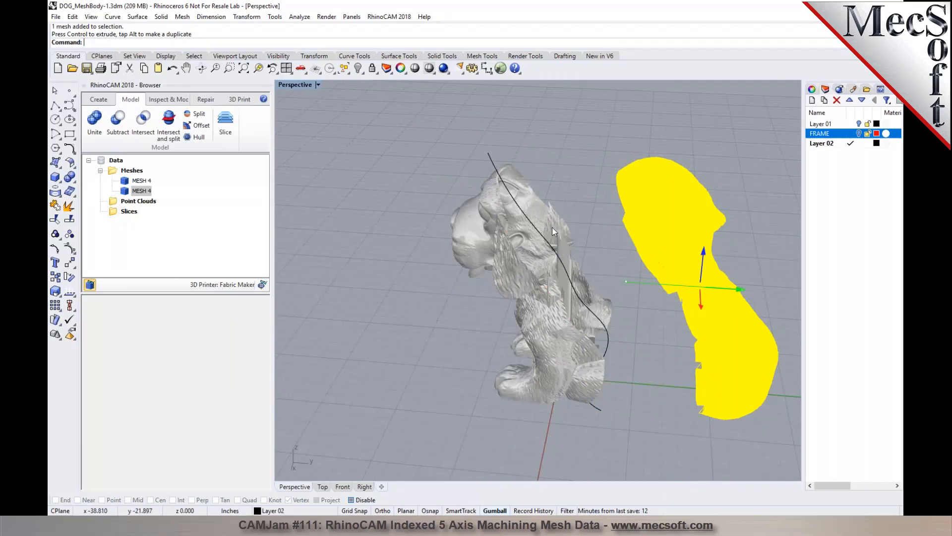
Inspect the cut edges, hollow interiors and internal walls of both dog halves from several sides
{"action": "scroll", "coordinate": [552, 227], "scroll_direction": "up", "scroll_amount": 5}
{"action": "key", "text": "Escape"}
{"action": "right_click_drag", "start_coordinate": [595, 239], "coordinate": [590, 208]}
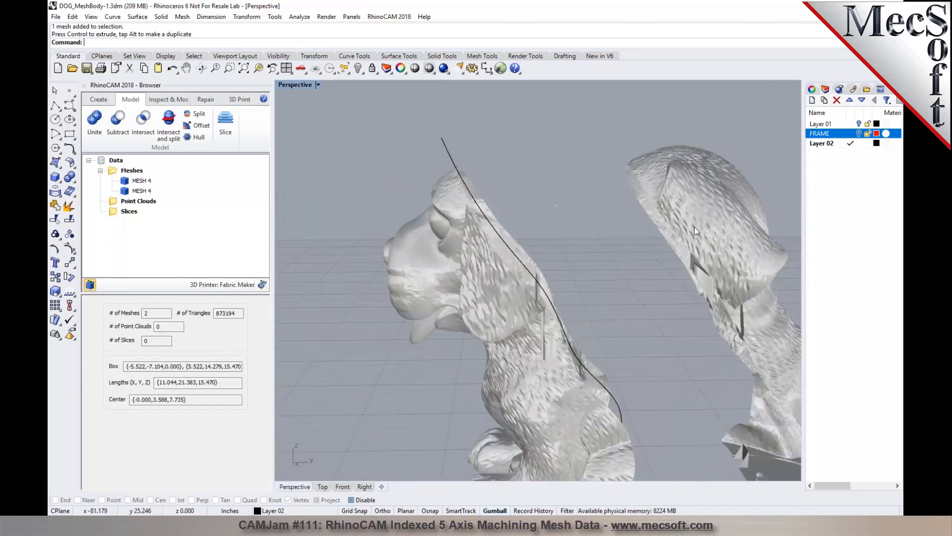
{"action": "right_click_drag", "start_coordinate": [498, 198], "coordinate": [640, 232]}
{"action": "scroll", "coordinate": [563, 221], "scroll_direction": "down", "scroll_amount": 6}
{"action": "scroll", "coordinate": [552, 231], "scroll_direction": "up", "scroll_amount": 7}
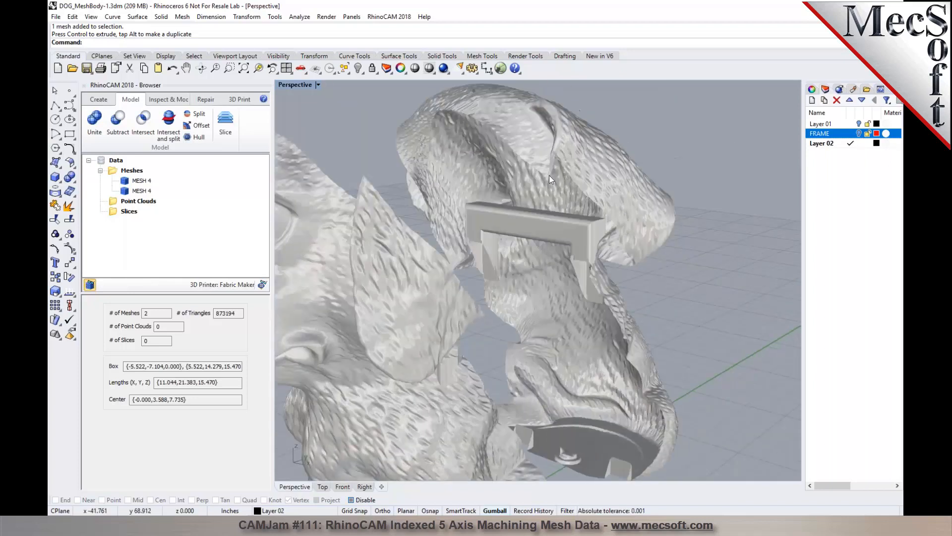
{"action": "scroll", "coordinate": [489, 133], "scroll_direction": "down", "scroll_amount": 5}
{"action": "right_click_drag", "start_coordinate": [489, 133], "coordinate": [534, 172]}
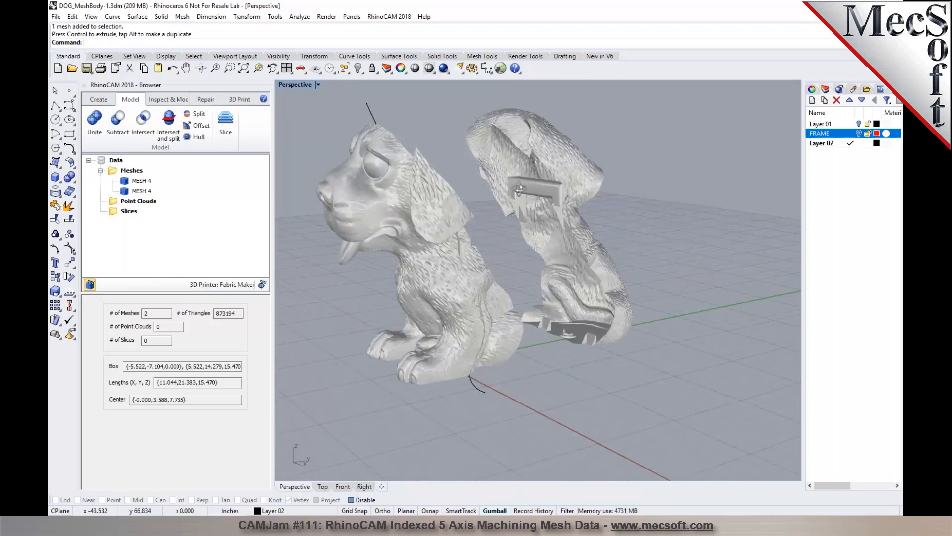
{"action": "scroll", "coordinate": [535, 164], "scroll_direction": "up", "scroll_amount": 4}
{"action": "scroll", "coordinate": [534, 163], "scroll_direction": "up", "scroll_amount": 3}
{"action": "right_click_drag", "start_coordinate": [566, 199], "coordinate": [480, 165]}
{"action": "scroll", "coordinate": [531, 212], "scroll_direction": "down", "scroll_amount": 8}
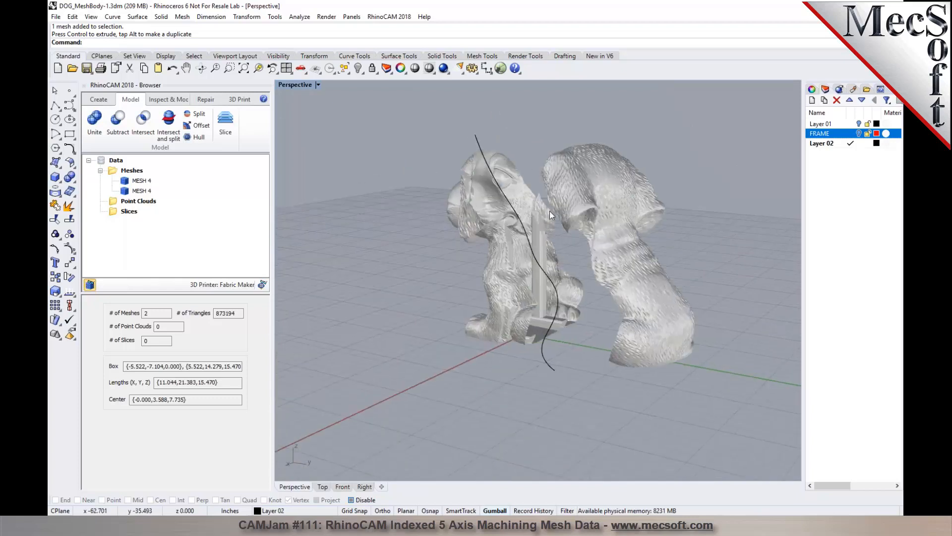
{"action": "right_click_drag", "start_coordinate": [467, 216], "coordinate": [489, 195]}
{"action": "scroll", "coordinate": [489, 195], "scroll_direction": "up", "scroll_amount": 5}
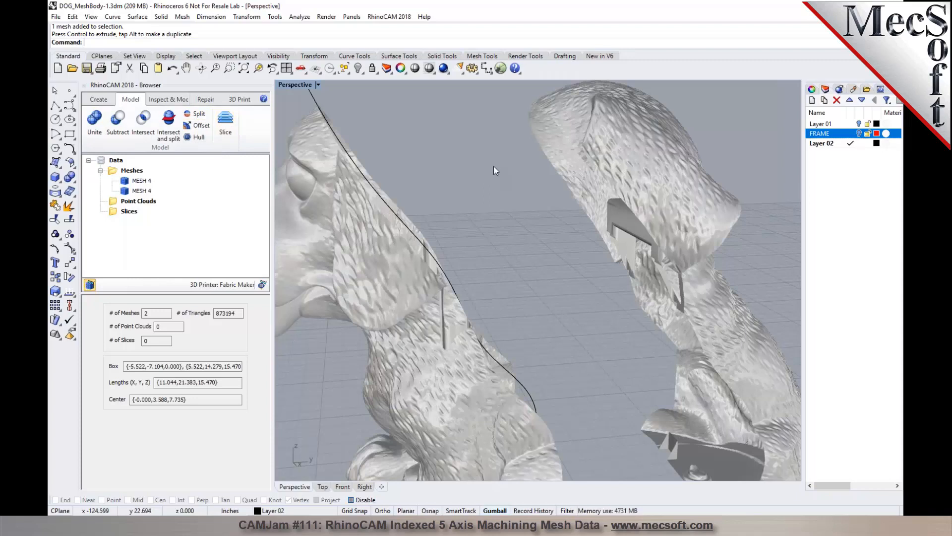
{"action": "scroll", "coordinate": [496, 168], "scroll_direction": "down", "scroll_amount": 4}
{"action": "right_click_drag", "start_coordinate": [501, 177], "coordinate": [529, 181]}
{"action": "right_click_drag", "start_coordinate": [568, 165], "coordinate": [429, 183]}
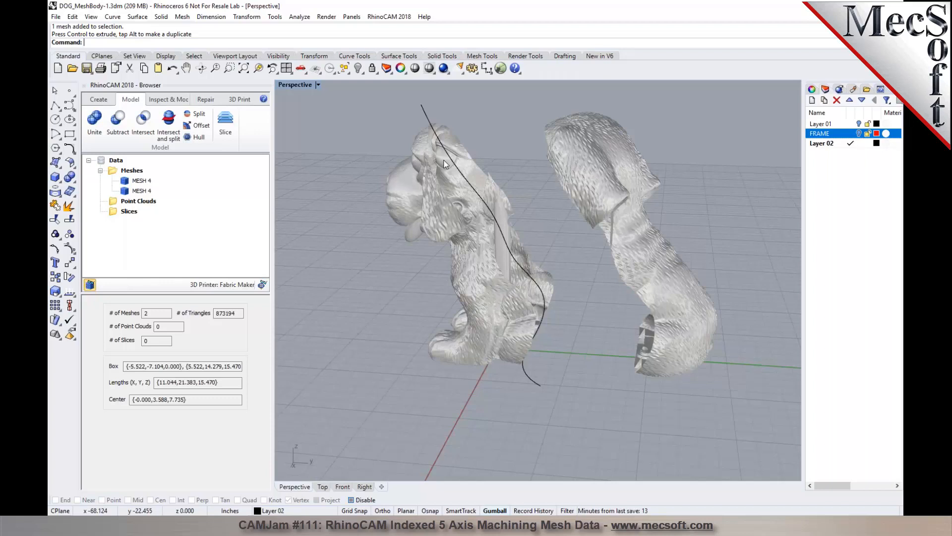
{"action": "right_click_drag", "start_coordinate": [362, 208], "coordinate": [591, 247]}
{"action": "left_click", "coordinate": [587, 241]}
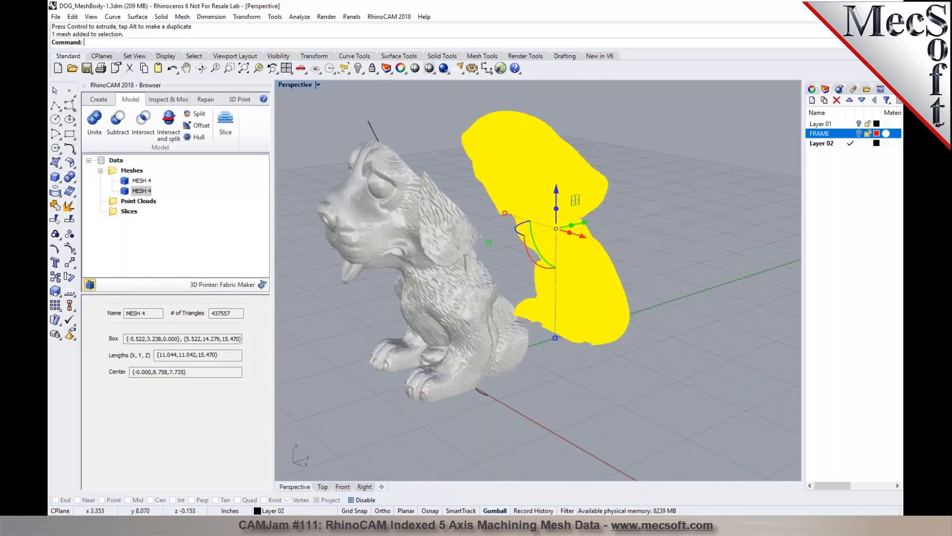
{"action": "left_click", "coordinate": [692, 219]}
Detect the holes in the rear half with Manual Holes Fix and select Hole 2, the long outline of the cut
{"action": "scroll", "coordinate": [608, 192], "scroll_direction": "up", "scroll_amount": 4}
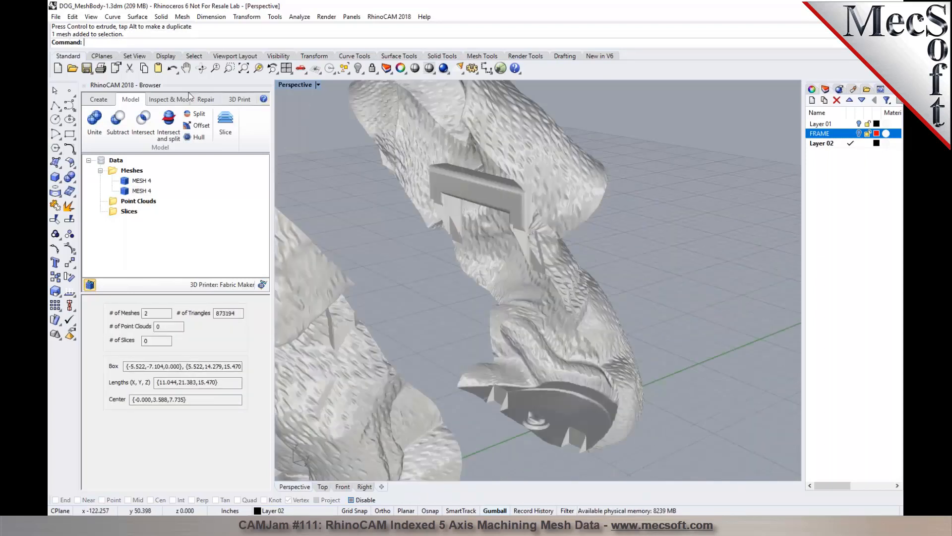
{"action": "left_click", "coordinate": [202, 99]}
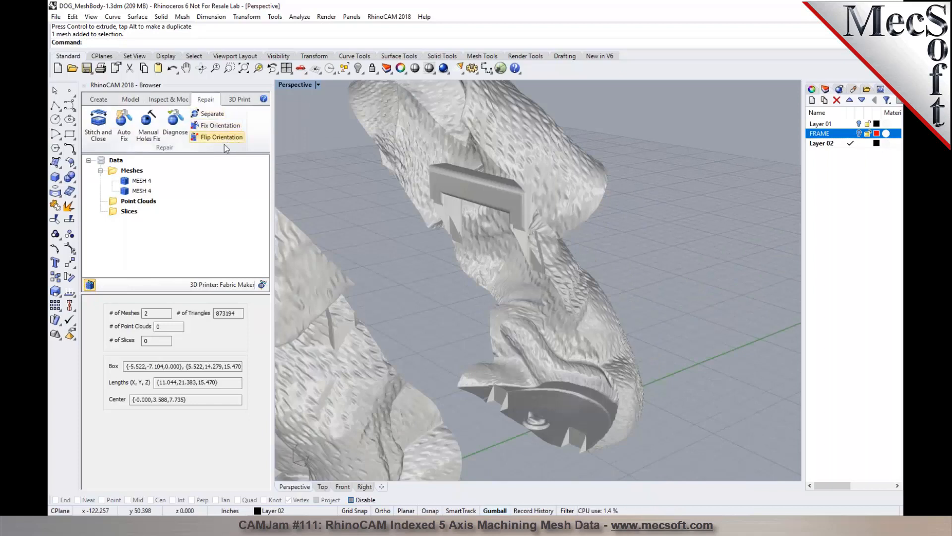
{"action": "left_click", "coordinate": [147, 137]}
{"action": "left_click", "coordinate": [467, 135]}
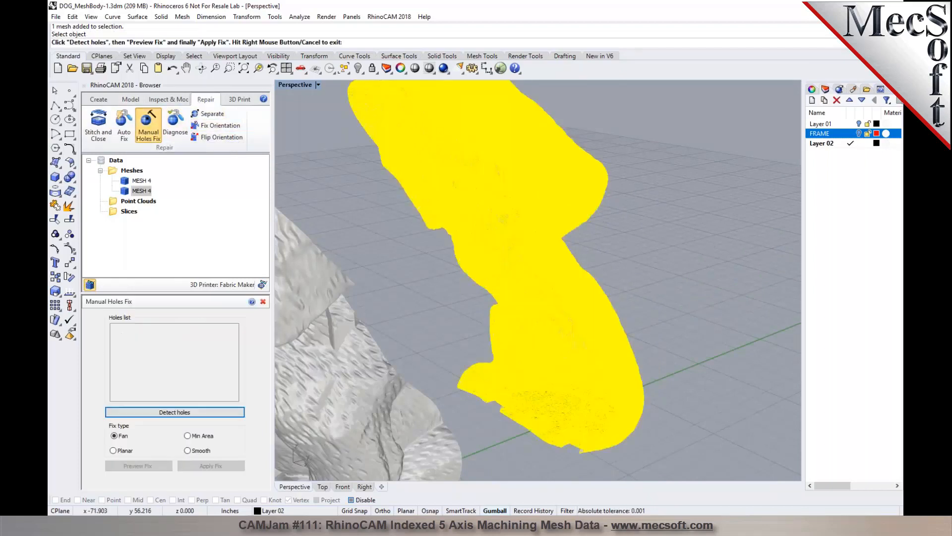
{"action": "left_click", "coordinate": [169, 412]}
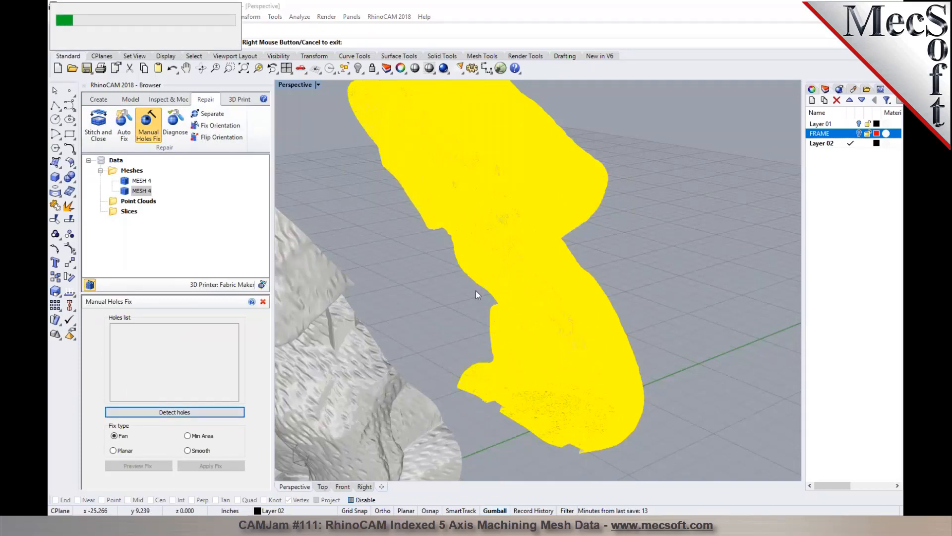
{"action": "scroll", "coordinate": [476, 272], "scroll_direction": "down", "scroll_amount": 3}
{"action": "right_click_drag", "start_coordinate": [509, 281], "coordinate": [476, 233]}
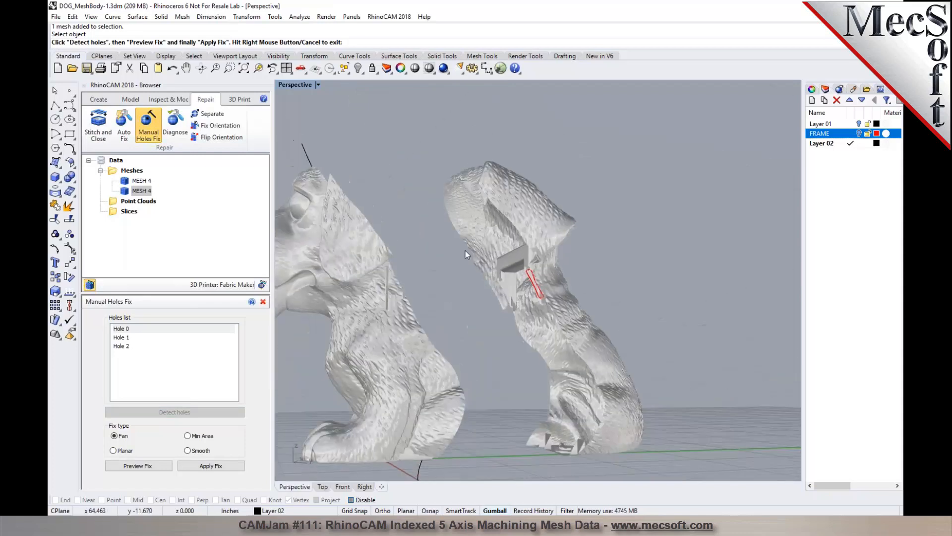
{"action": "left_click", "coordinate": [124, 337]}
{"action": "left_click", "coordinate": [125, 346]}
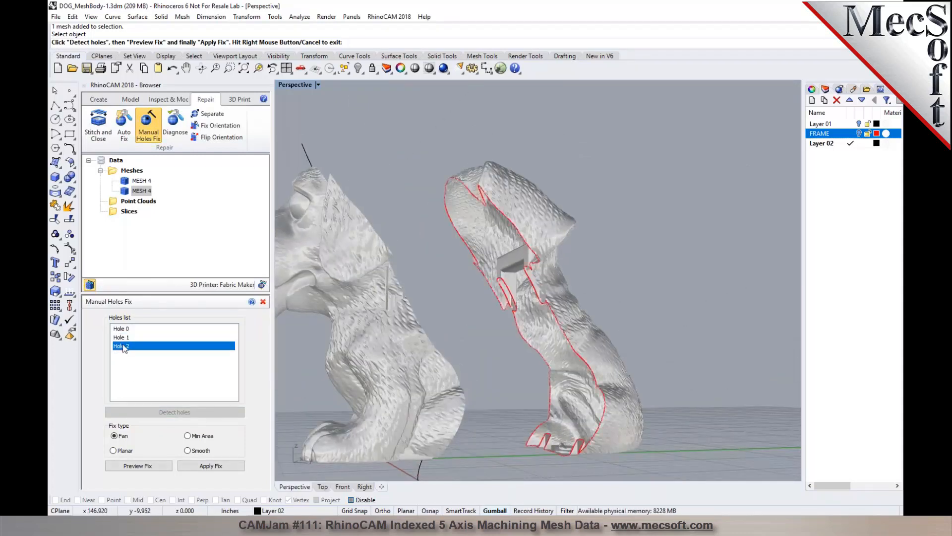
Preview a Smooth fix for Hole 2 and check it around the base of the rear half
{"action": "right_click_drag", "start_coordinate": [501, 358], "coordinate": [530, 367]}
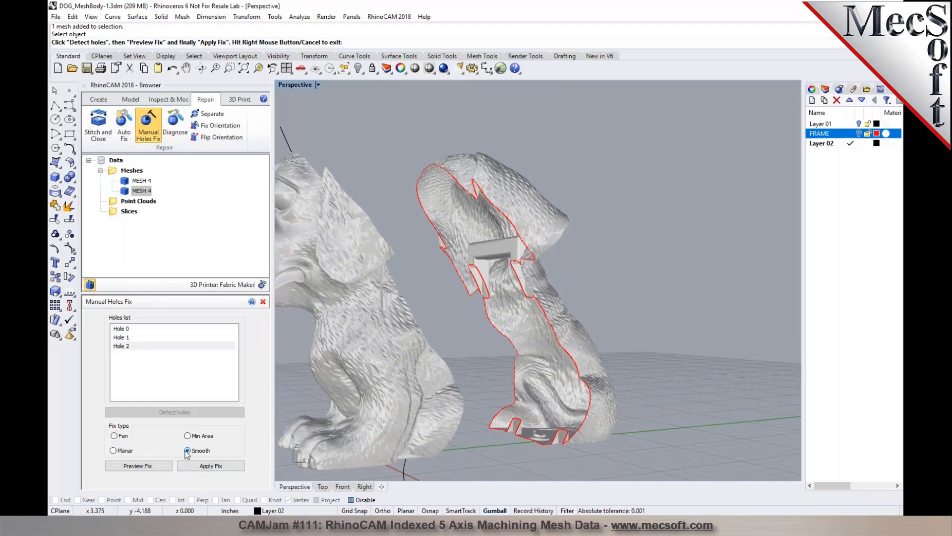
{"action": "left_click", "coordinate": [159, 465]}
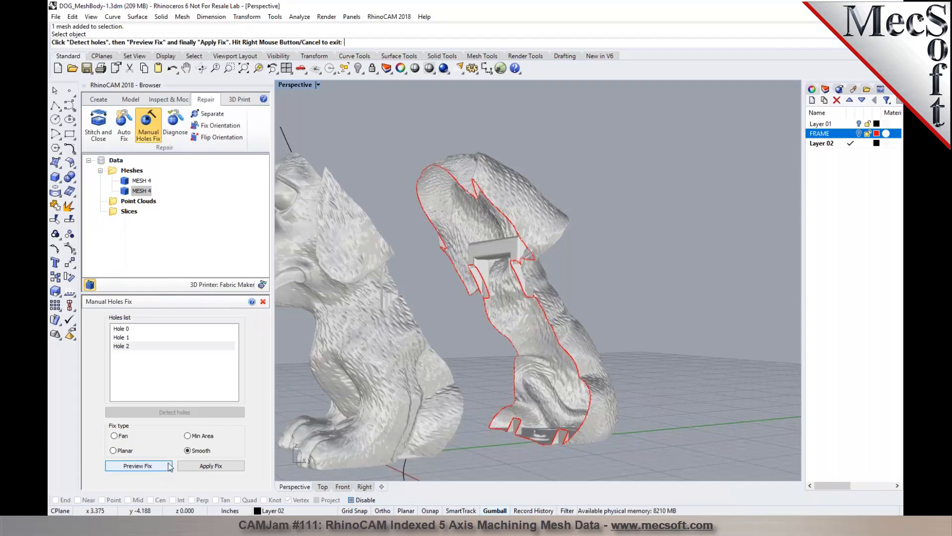
{"action": "right_click_drag", "start_coordinate": [610, 258], "coordinate": [511, 320]}
{"action": "scroll", "coordinate": [587, 355], "scroll_direction": "up", "scroll_amount": 4}
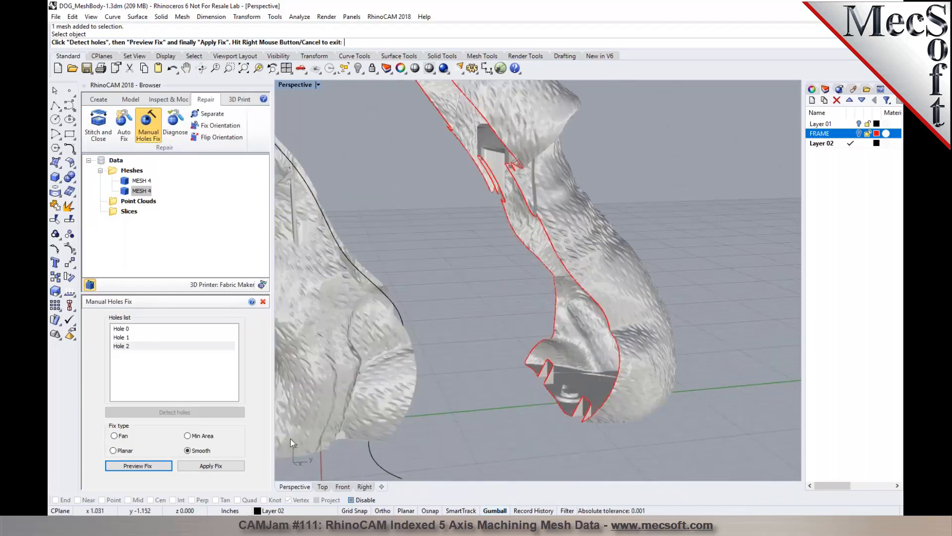
Try to fill Hole 2 with the Min Area fix type by previewing and applying the fix
{"action": "left_click", "coordinate": [193, 437]}
{"action": "left_click", "coordinate": [160, 466]}
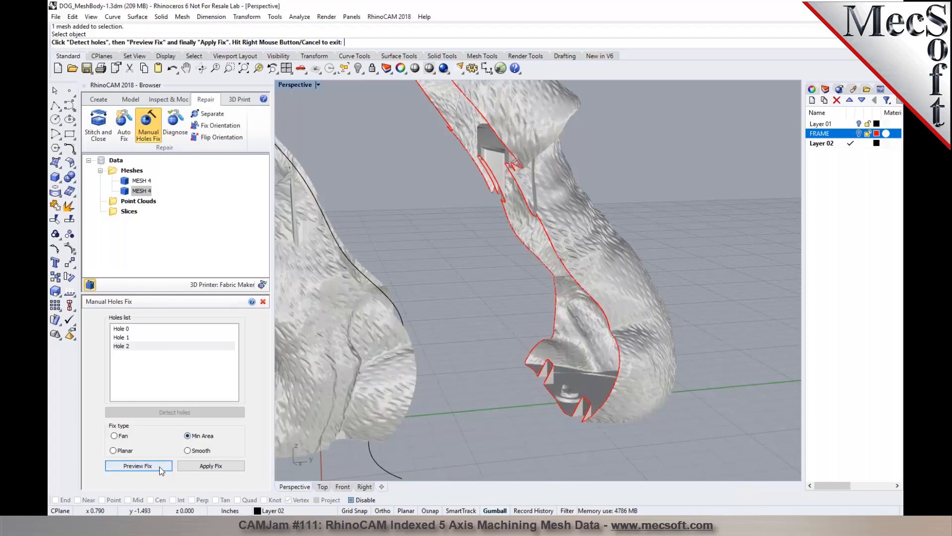
{"action": "left_click", "coordinate": [198, 468]}
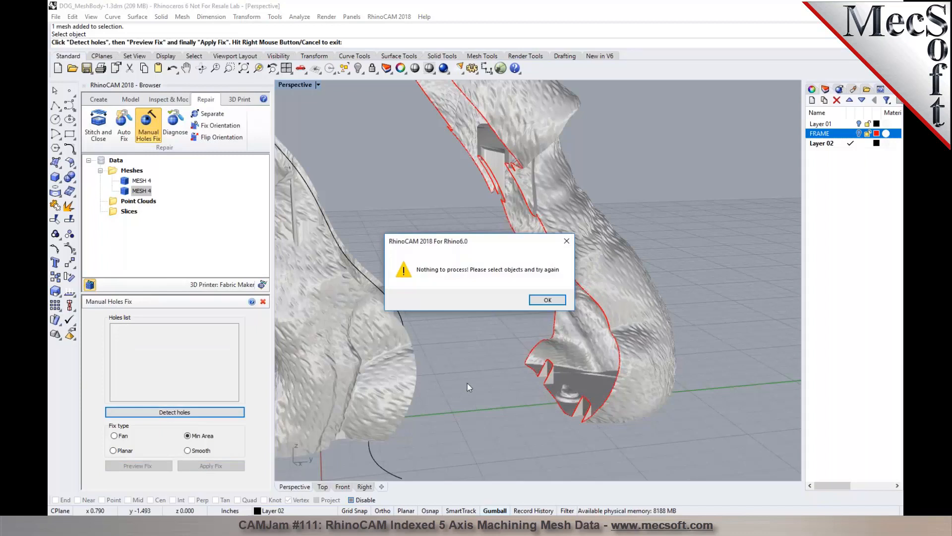
{"action": "left_click", "coordinate": [545, 300]}
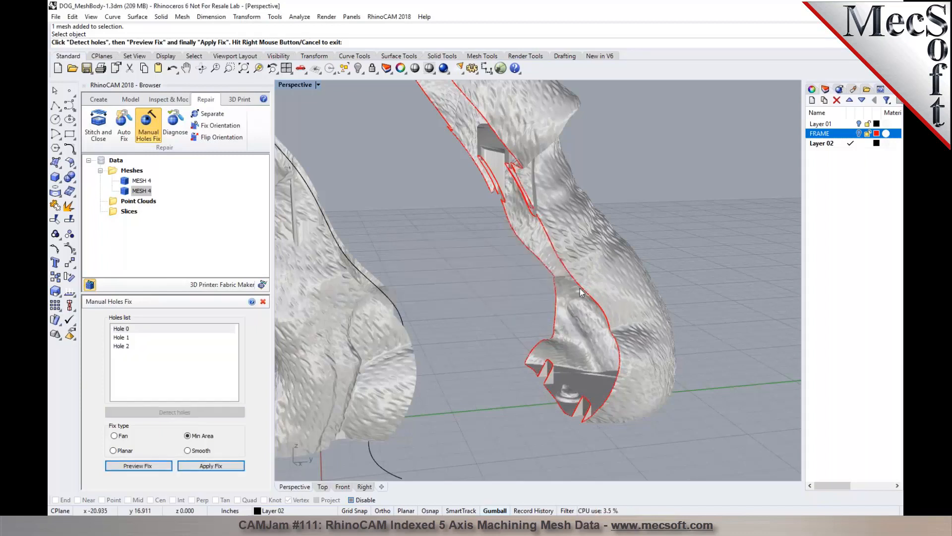
Try the Smooth and Fan fix types on the rear half's holes, reselect Hole 2 and close Manual Holes Fix
{"action": "left_click", "coordinate": [159, 467]}
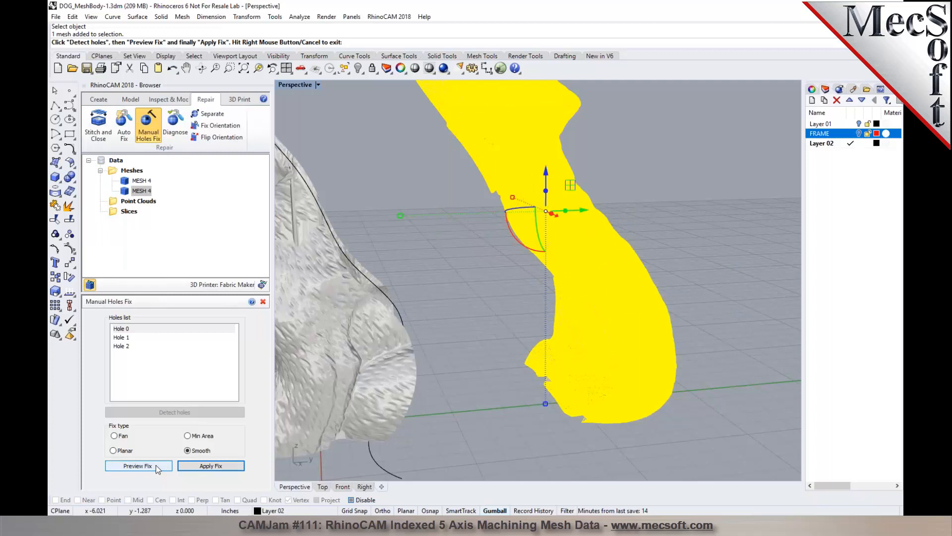
{"action": "right_click_drag", "start_coordinate": [403, 228], "coordinate": [541, 238]}
{"action": "left_click", "coordinate": [522, 226]}
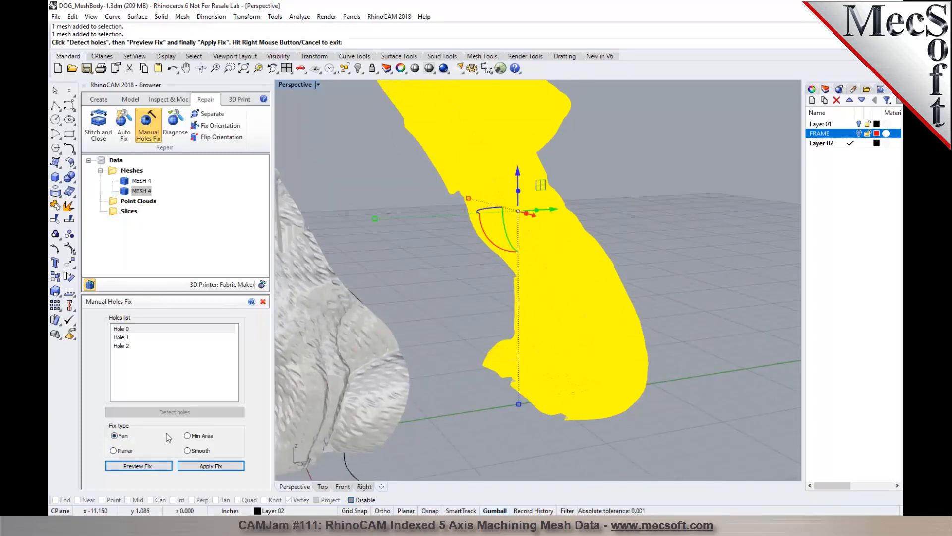
{"action": "left_click", "coordinate": [188, 450]}
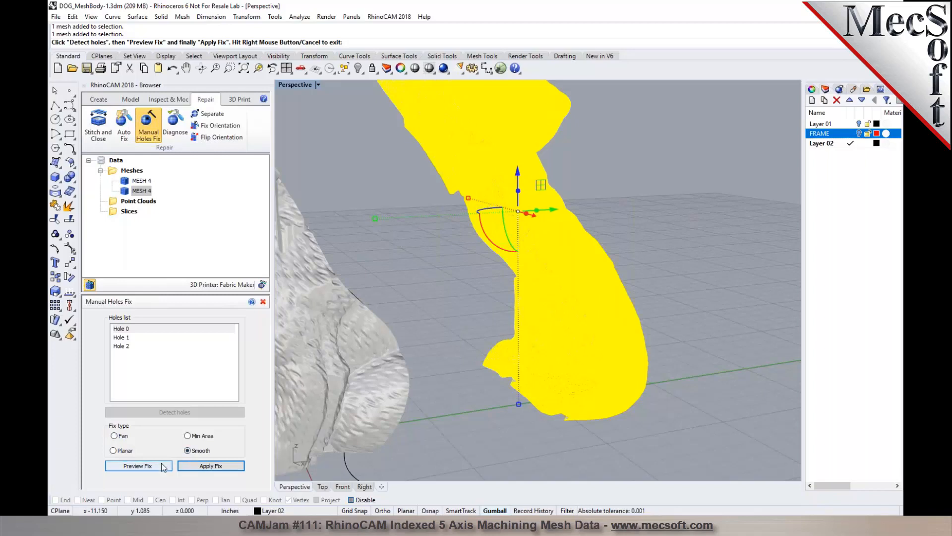
{"action": "left_click", "coordinate": [131, 347]}
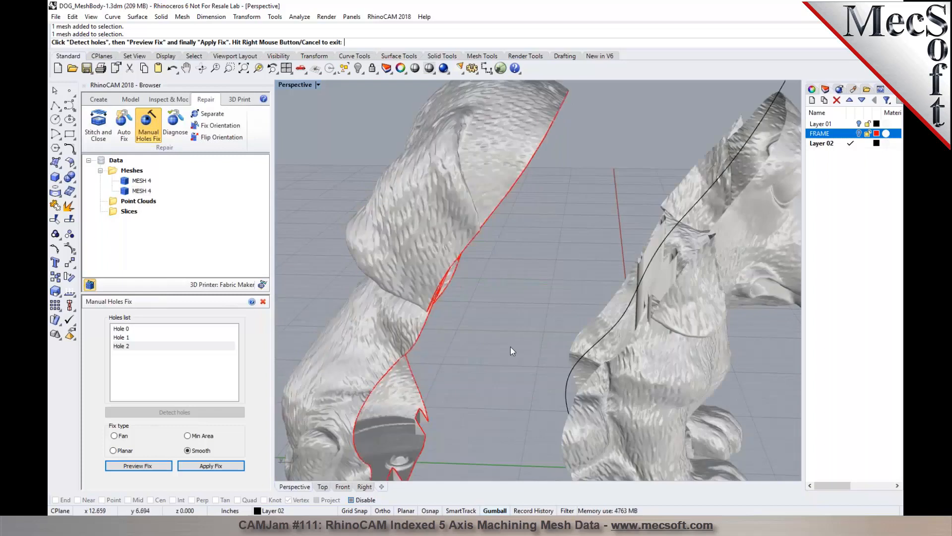
{"action": "left_click", "coordinate": [263, 301]}
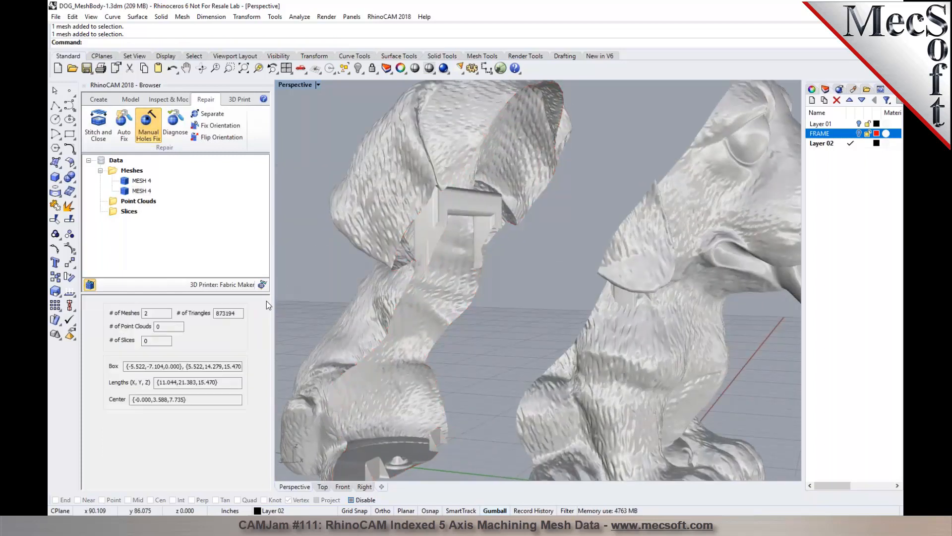
Try to close the rear half's cut face with Auto Fix, inspect the filled surface and undo the repair
{"action": "left_click", "coordinate": [124, 126]}
{"action": "left_click", "coordinate": [405, 210]}
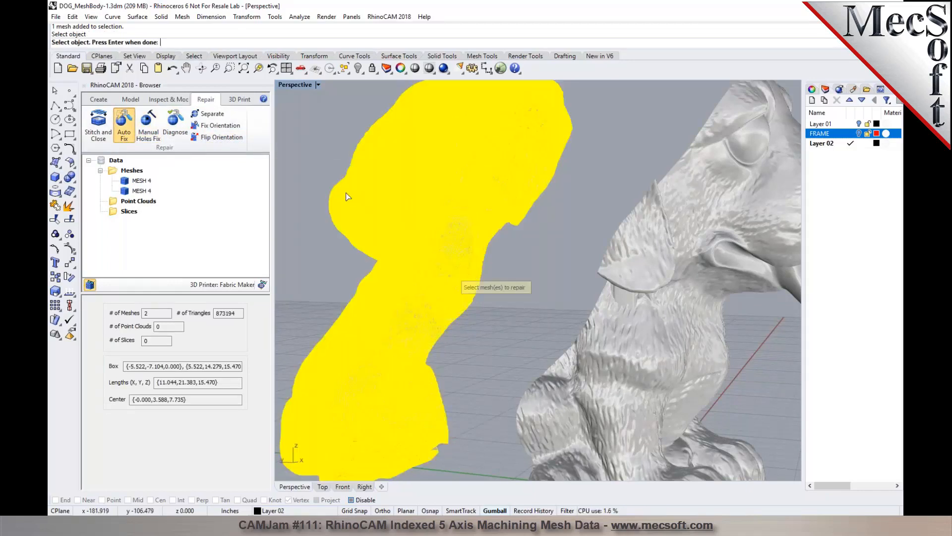
{"action": "key", "text": "Return"}
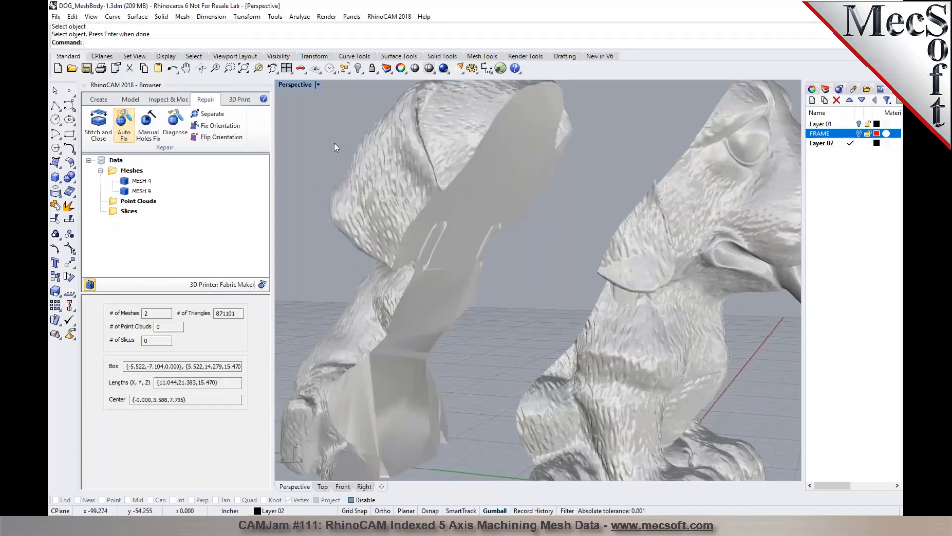
{"action": "mouse_move", "coordinate": [492, 213]}
{"action": "right_mouse_down"}
{"action": "mouse_move", "coordinate": [436, 224]}
{"action": "mouse_move", "coordinate": [530, 213]}
{"action": "mouse_move", "coordinate": [447, 223]}
{"action": "mouse_move", "coordinate": [492, 233]}
{"action": "mouse_move", "coordinate": [505, 223]}
{"action": "right_mouse_up"}
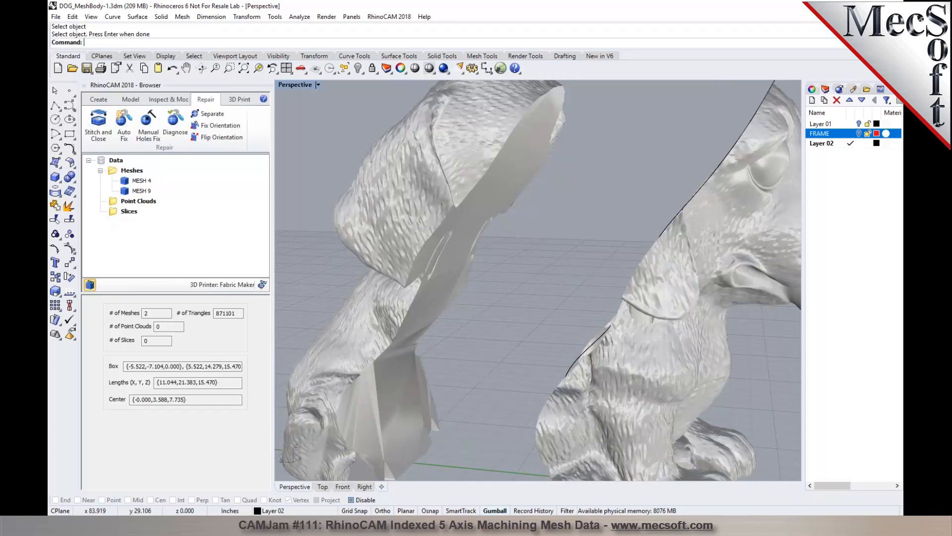
{"action": "left_click", "coordinate": [172, 70]}
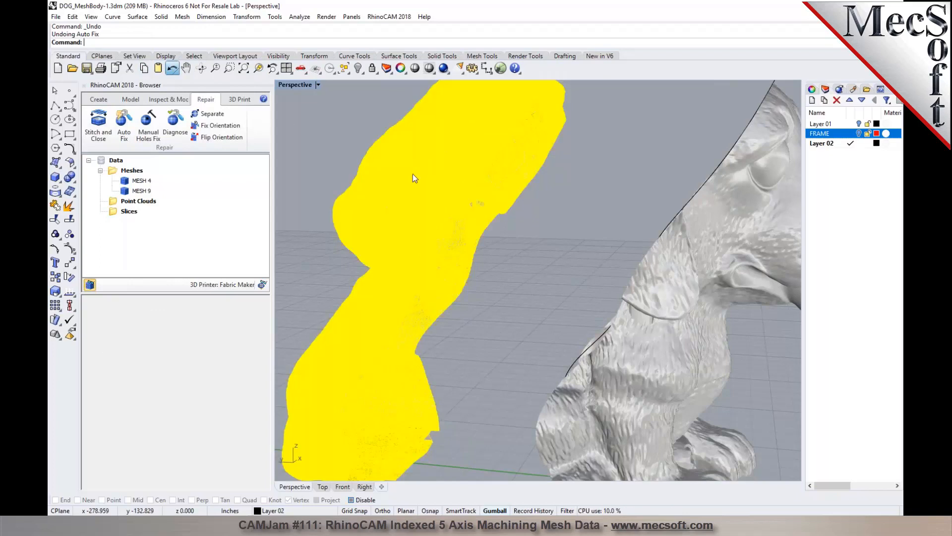
{"action": "left_click", "coordinate": [353, 145]}
Inspect both dog halves and undo the move that separated the rear half from the front
{"action": "scroll", "coordinate": [489, 209], "scroll_direction": "down", "scroll_amount": 6}
{"action": "right_click_drag", "start_coordinate": [489, 213], "coordinate": [731, 266]}
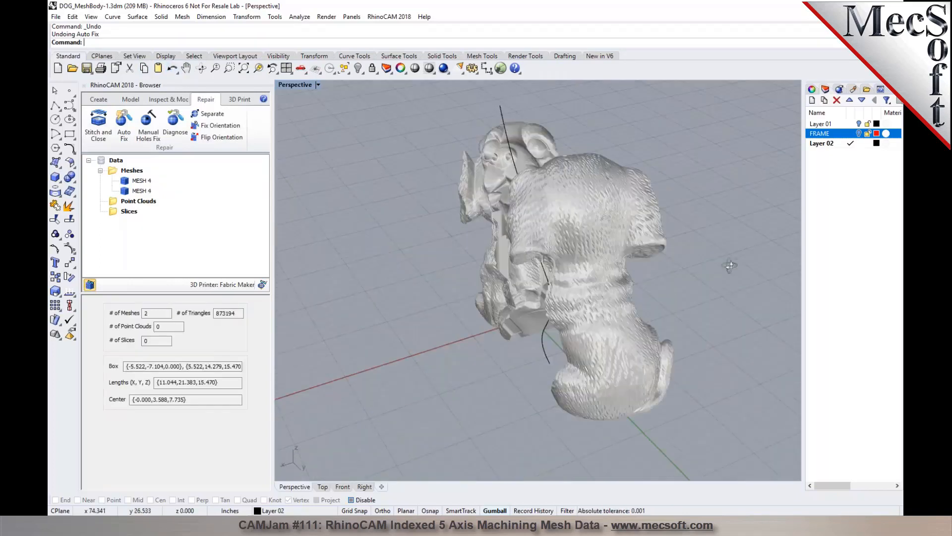
{"action": "scroll", "coordinate": [525, 210], "scroll_direction": "up", "scroll_amount": 6}
{"action": "right_click_drag", "start_coordinate": [525, 212], "coordinate": [557, 222]}
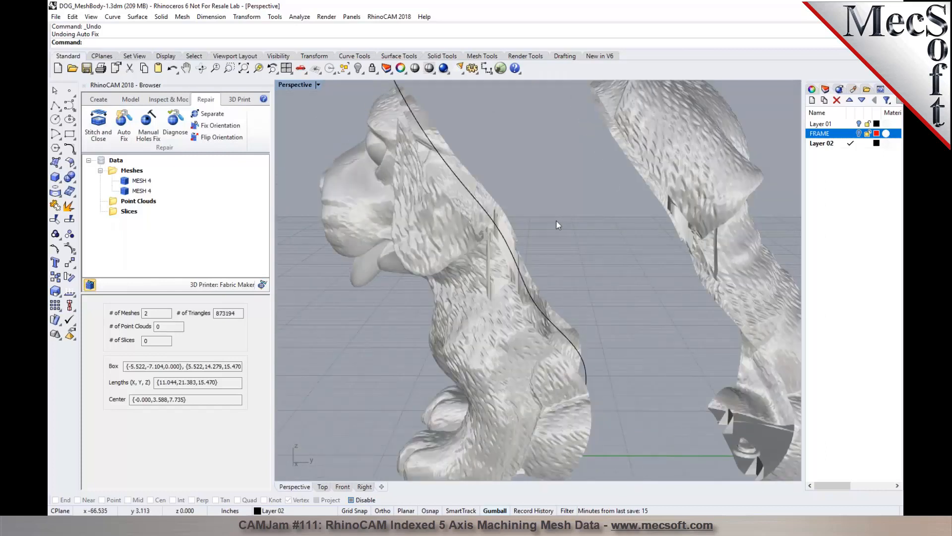
{"action": "key", "text": "ctrl+z"}
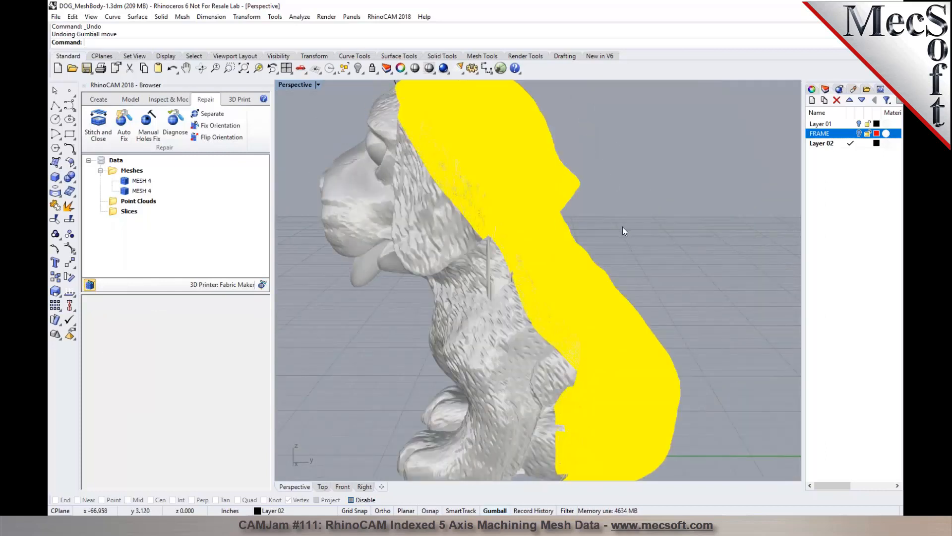
Copy the profile curve and rear half together about 4.2 inches along Y, and delete the original rear half
{"action": "left_click", "coordinate": [572, 447]}
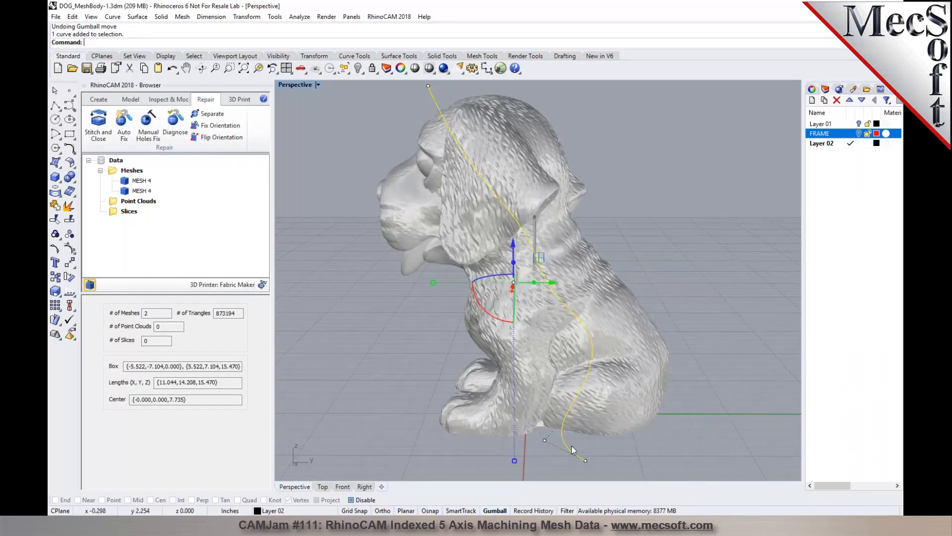
{"action": "left_click", "coordinate": [617, 397], "text": "shift"}
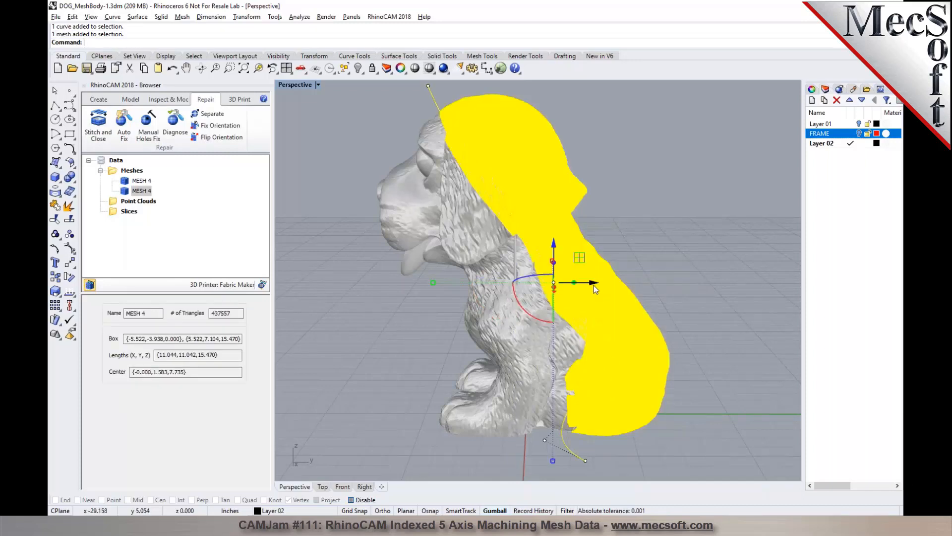
{"action": "left_click_drag", "start_coordinate": [595, 286], "coordinate": [682, 291]}
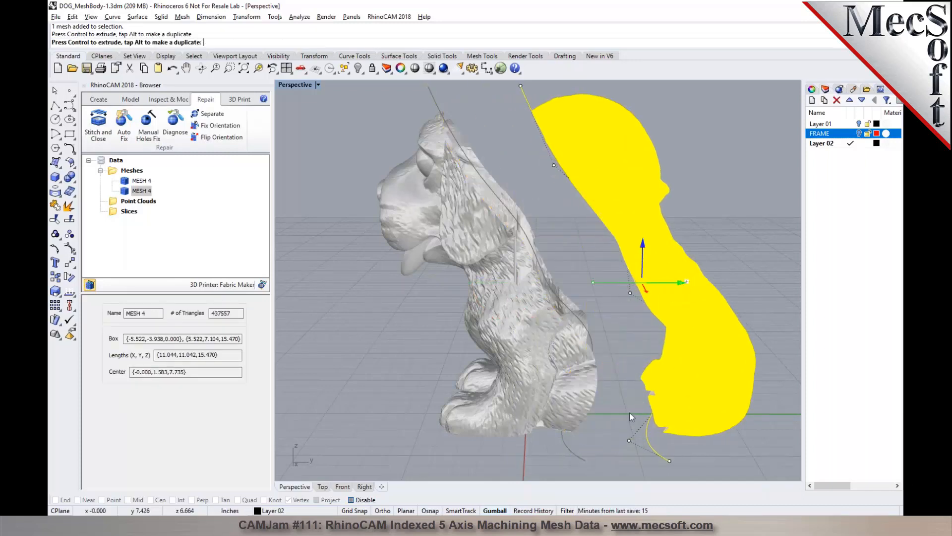
{"action": "left_click_drag", "start_coordinate": [614, 444], "coordinate": [618, 421]}
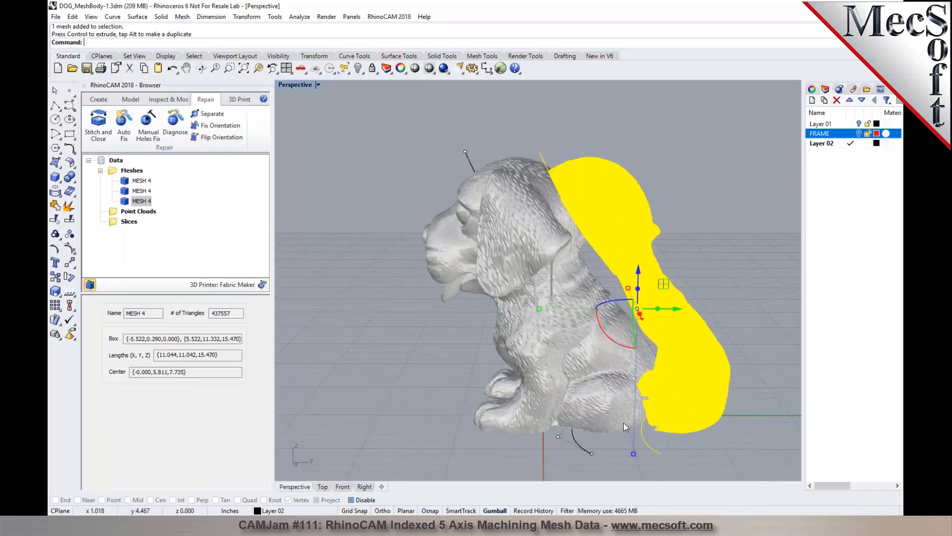
{"action": "left_click", "coordinate": [570, 272]}
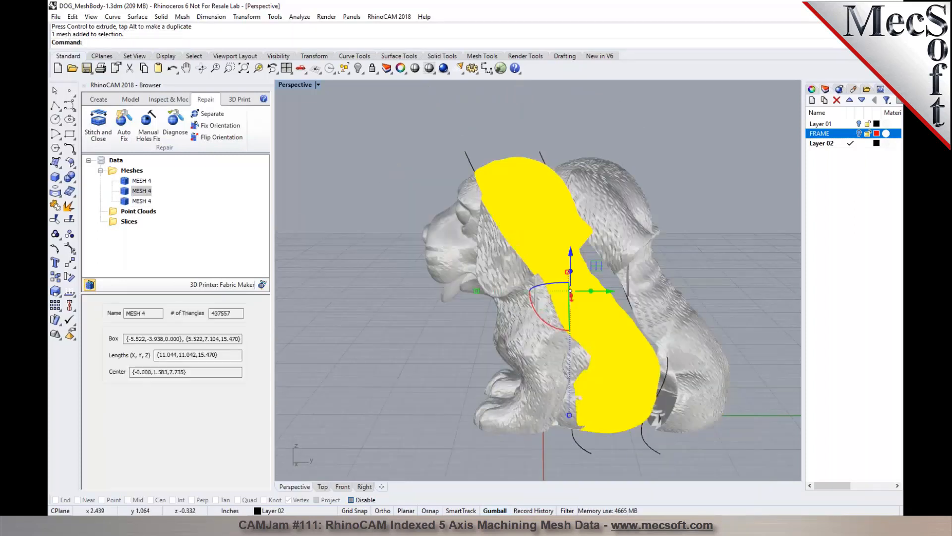
{"action": "key", "text": "Delete"}
Extrude the copied profile curve straight to both sides as an open surface, about 7.6 inches each way, and inspect it against the rear half
{"action": "right_click_drag", "start_coordinate": [567, 263], "coordinate": [629, 268]}
{"action": "left_click", "coordinate": [540, 158]}
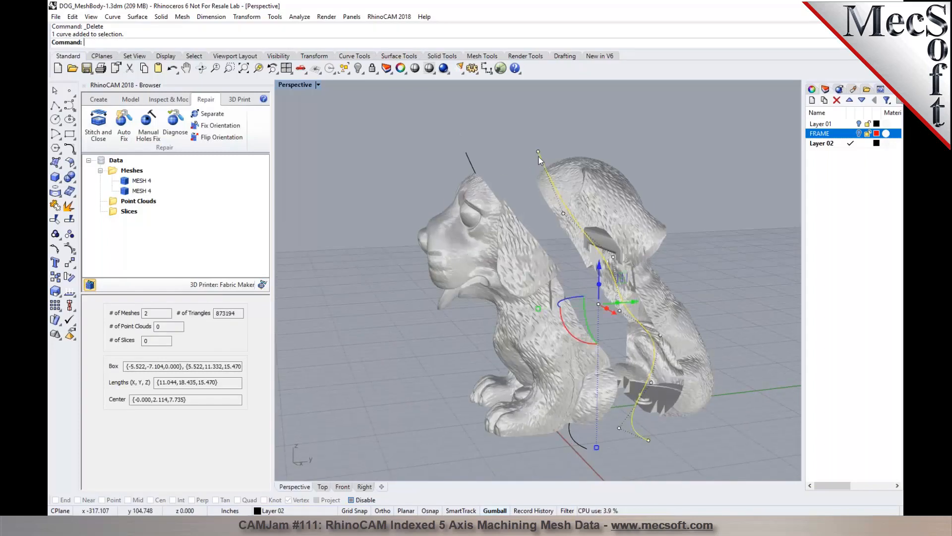
{"action": "left_click", "coordinate": [138, 16]}
{"action": "mouse_move", "coordinate": [204, 157]}
{"action": "left_click", "coordinate": [275, 95]}
{"action": "right_click_drag", "start_coordinate": [526, 210], "coordinate": [670, 151]}
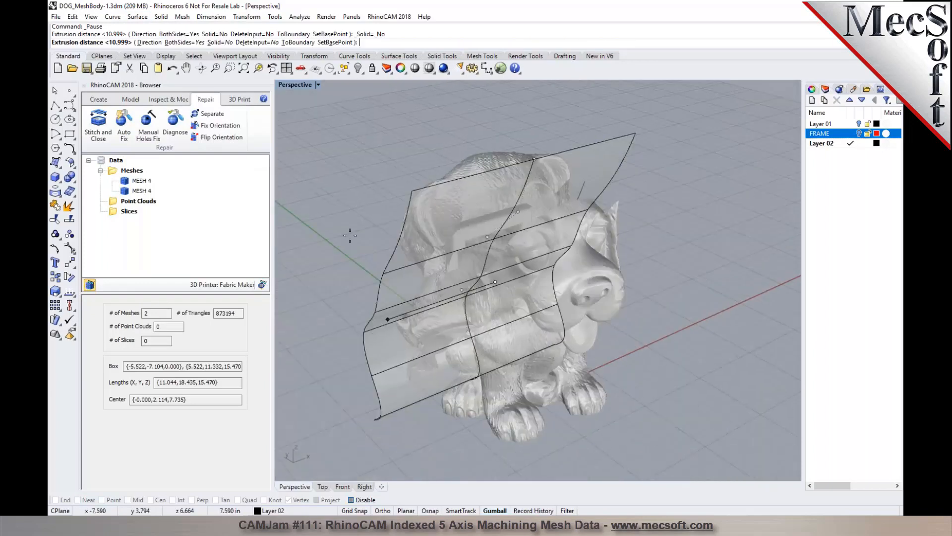
{"action": "left_click", "coordinate": [353, 242]}
{"action": "scroll", "coordinate": [422, 254], "scroll_direction": "up", "scroll_amount": 5}
{"action": "right_click_drag", "start_coordinate": [531, 245], "coordinate": [396, 208]}
{"action": "scroll", "coordinate": [345, 194], "scroll_direction": "down", "scroll_amount": 5}
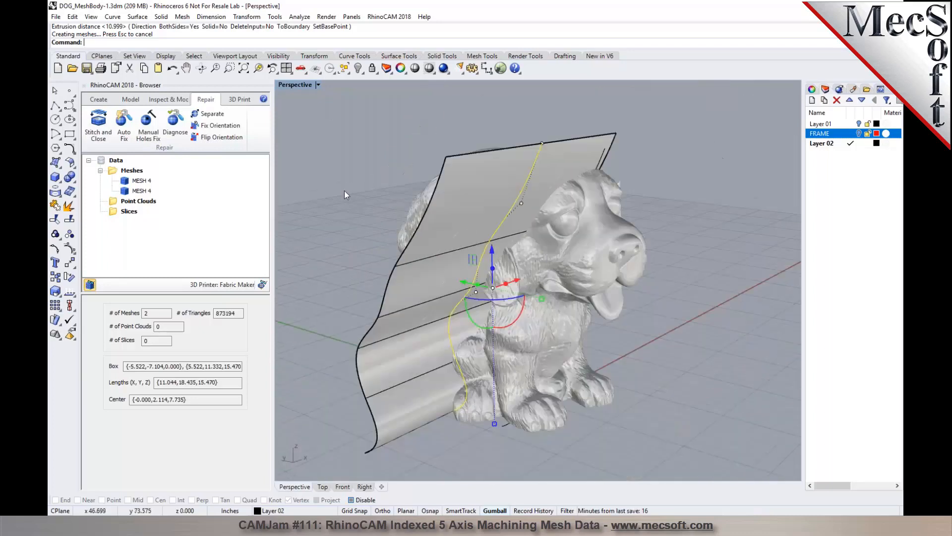
{"action": "scroll", "coordinate": [380, 194], "scroll_direction": "up", "scroll_amount": 5}
{"action": "type", "text": "Trim"}
{"action": "key", "text": "Return"}
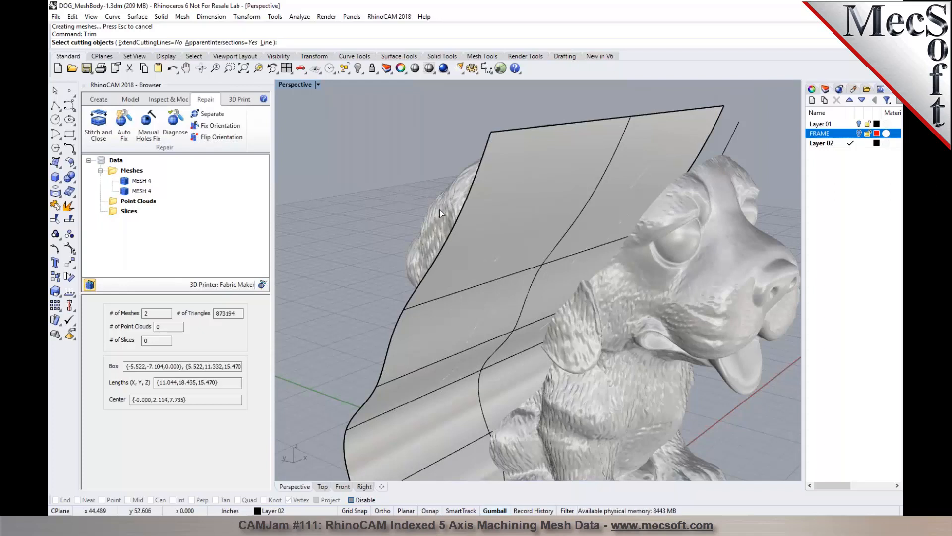
{"action": "right_click_drag", "start_coordinate": [412, 213], "coordinate": [493, 216]}
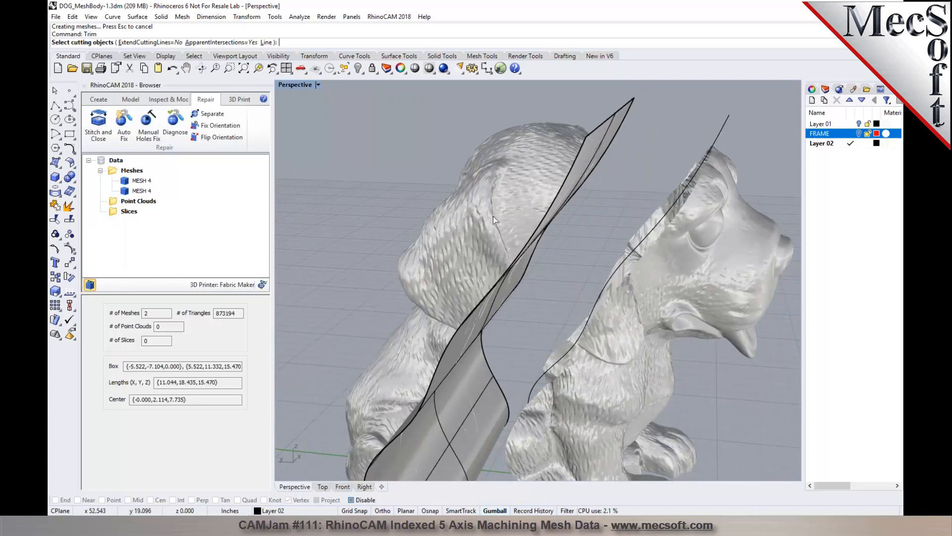
{"action": "key", "text": "Escape"}
Nudge the extruded surface slightly toward the rear half and check where it meets the cut edges
{"action": "right_click_drag", "start_coordinate": [610, 233], "coordinate": [546, 236]}
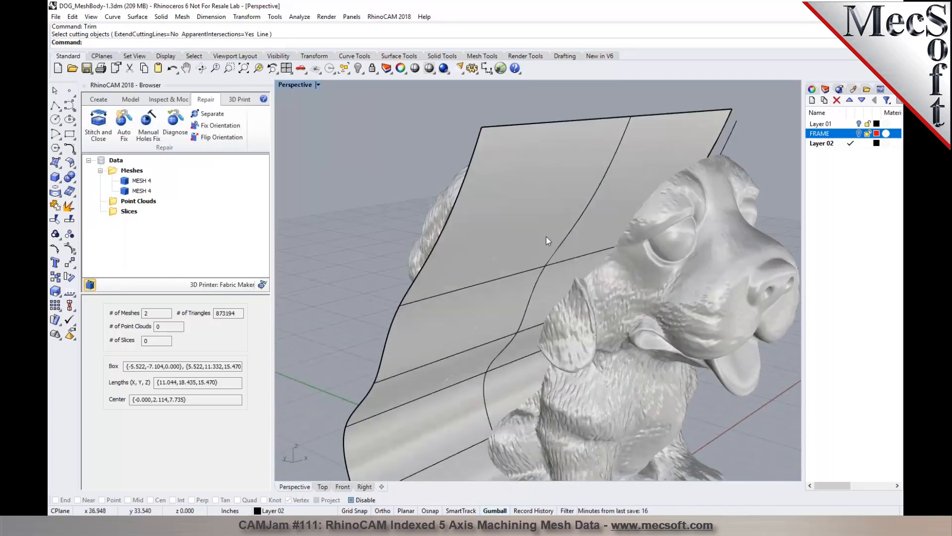
{"action": "left_click", "coordinate": [484, 223]}
{"action": "right_click_drag", "start_coordinate": [483, 225], "coordinate": [545, 326]}
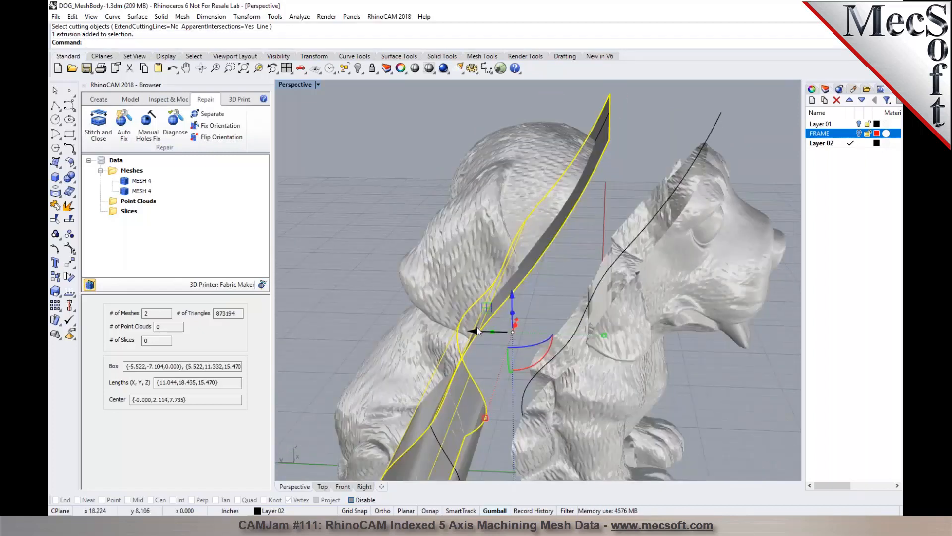
{"action": "left_click_drag", "start_coordinate": [475, 328], "coordinate": [472, 329]}
{"action": "right_click_drag", "start_coordinate": [525, 301], "coordinate": [503, 287]}
{"action": "left_click", "coordinate": [308, 188]}
{"action": "right_click_drag", "start_coordinate": [538, 203], "coordinate": [604, 212]}
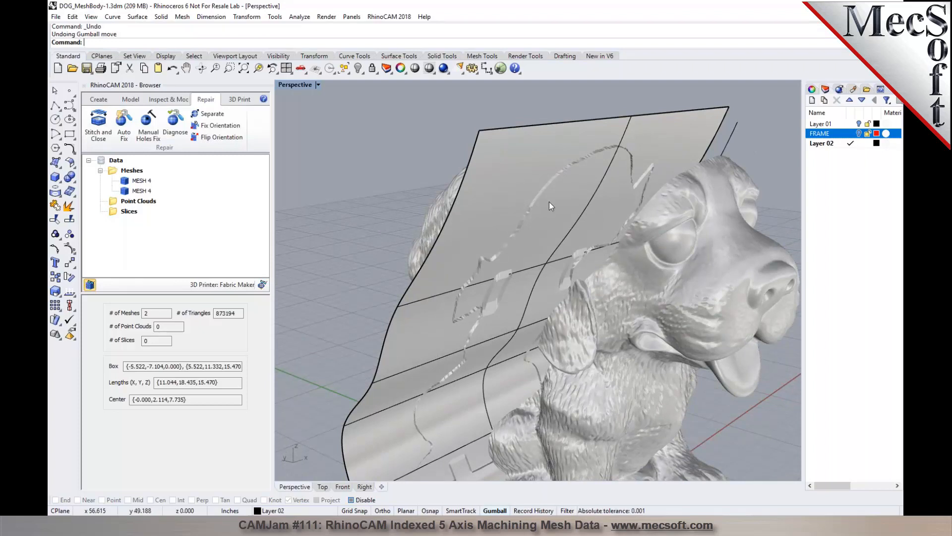
Undo the curve extrusion, detect the holes in the rear half with Manual Holes Fix and select Hole 2
{"action": "key", "text": "ctrl+z"}
{"action": "right_click_drag", "start_coordinate": [553, 200], "coordinate": [695, 217]}
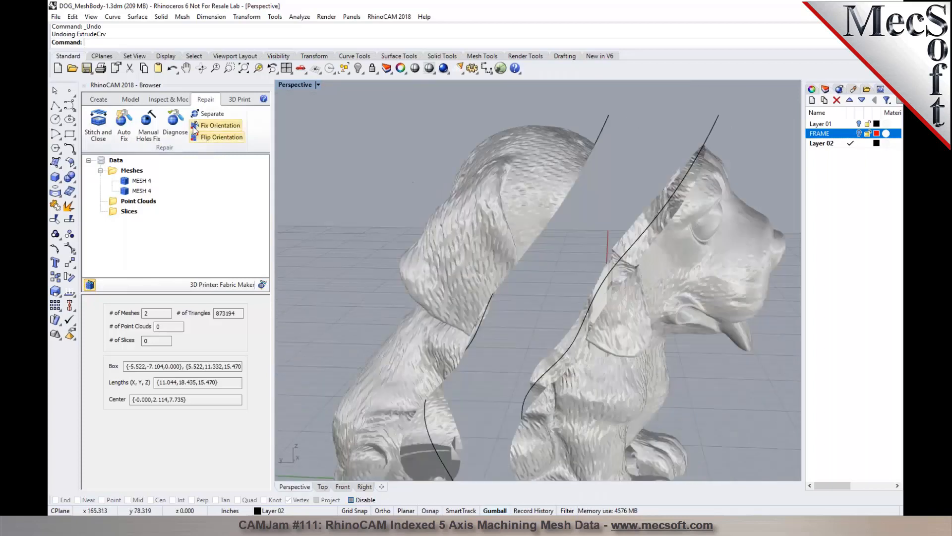
{"action": "left_click", "coordinate": [155, 137]}
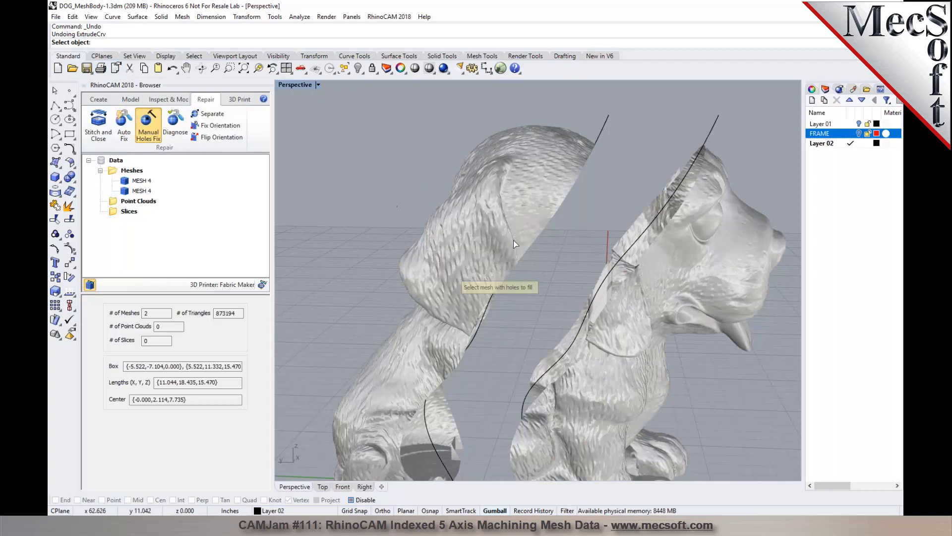
{"action": "right_click_drag", "start_coordinate": [583, 279], "coordinate": [553, 276]}
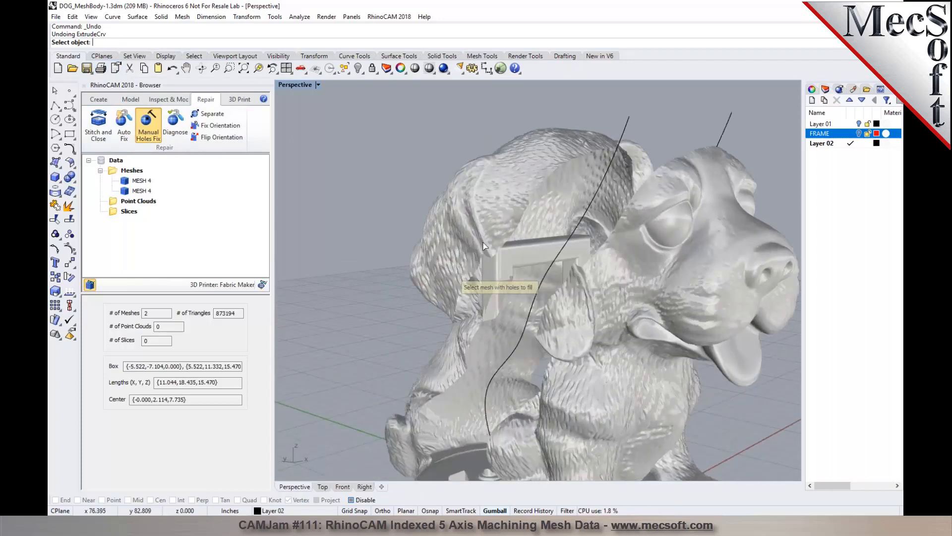
{"action": "left_click", "coordinate": [530, 275]}
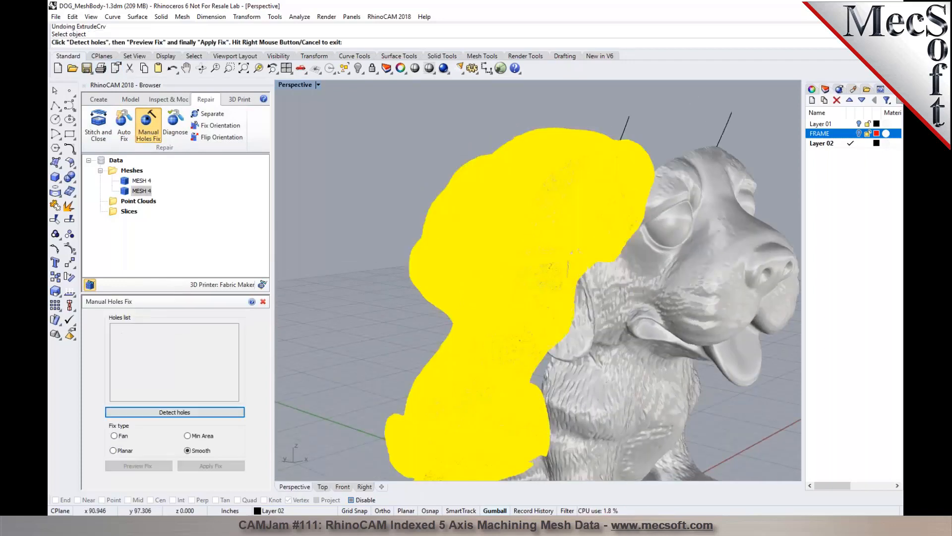
{"action": "left_click", "coordinate": [134, 412]}
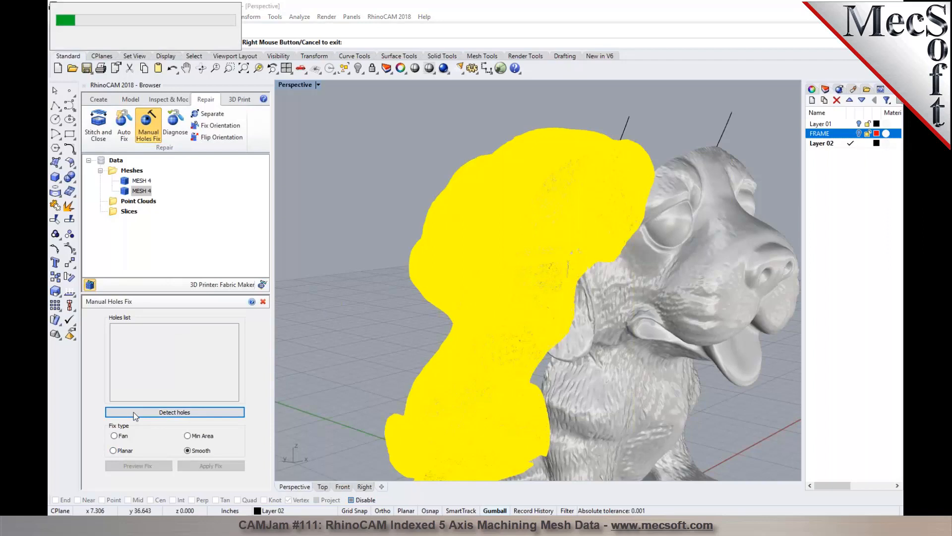
{"action": "left_click", "coordinate": [126, 347]}
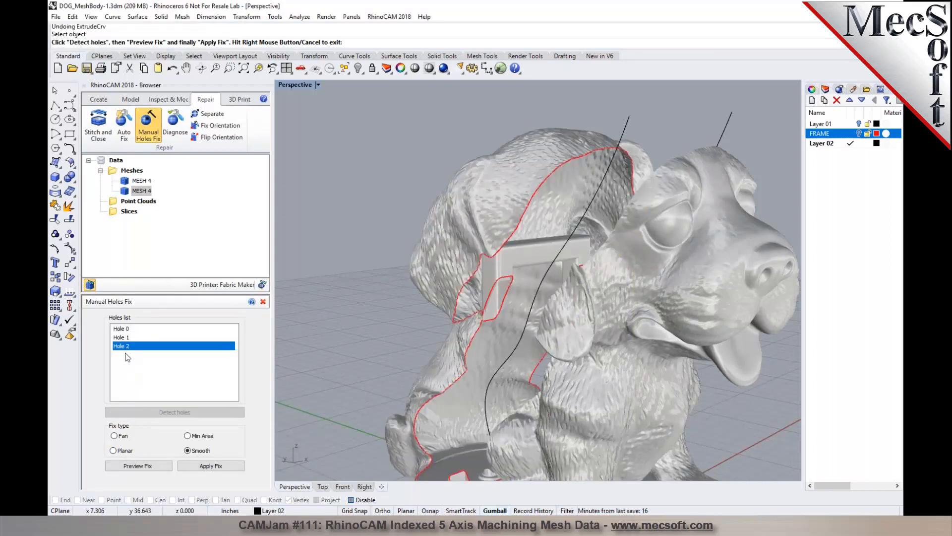
Try to fill Hole 2 with the Smooth fix type, reselecting the hole and applying the fix again
{"action": "left_click", "coordinate": [217, 468]}
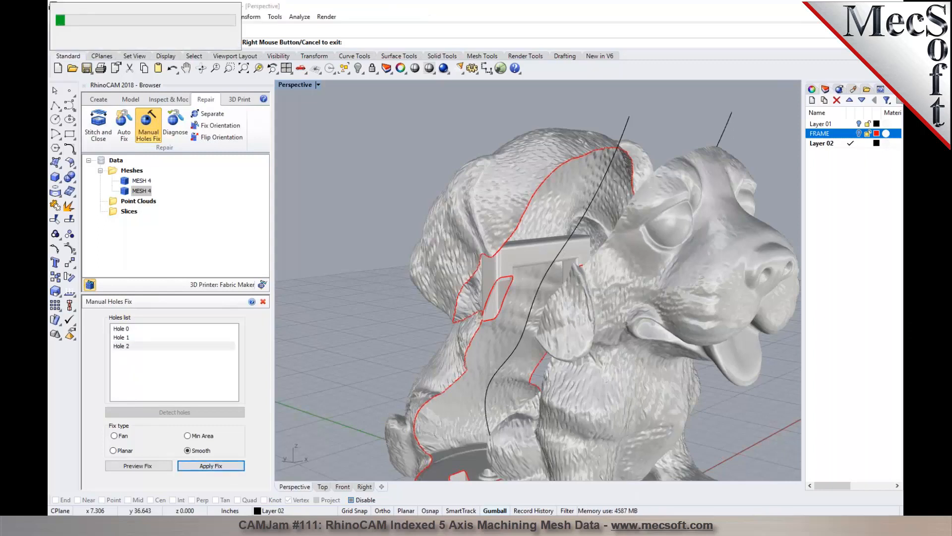
{"action": "left_click", "coordinate": [547, 300]}
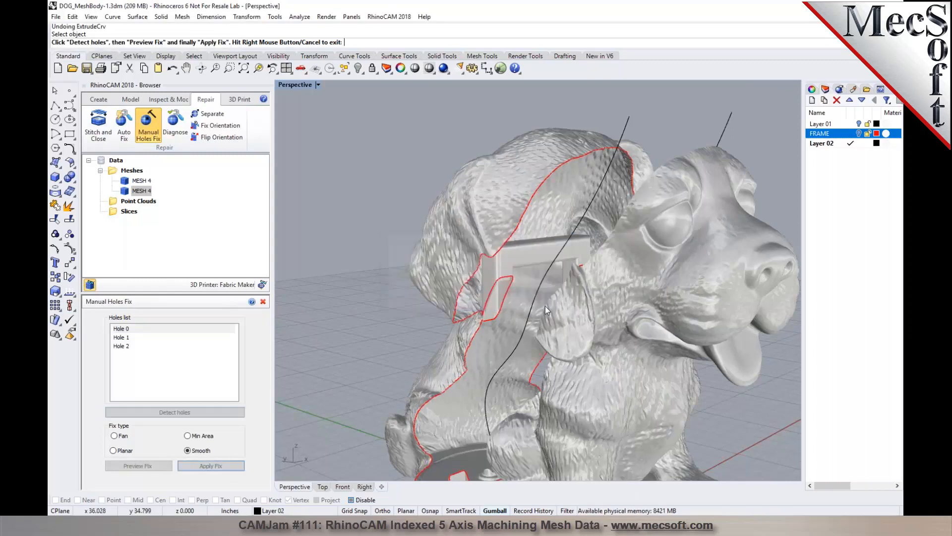
{"action": "left_click", "coordinate": [122, 346]}
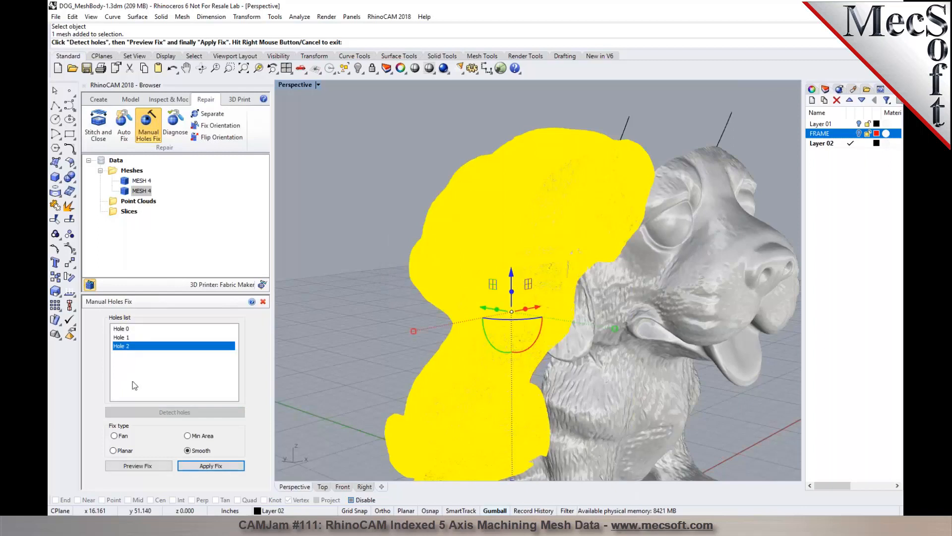
{"action": "left_click", "coordinate": [205, 467]}
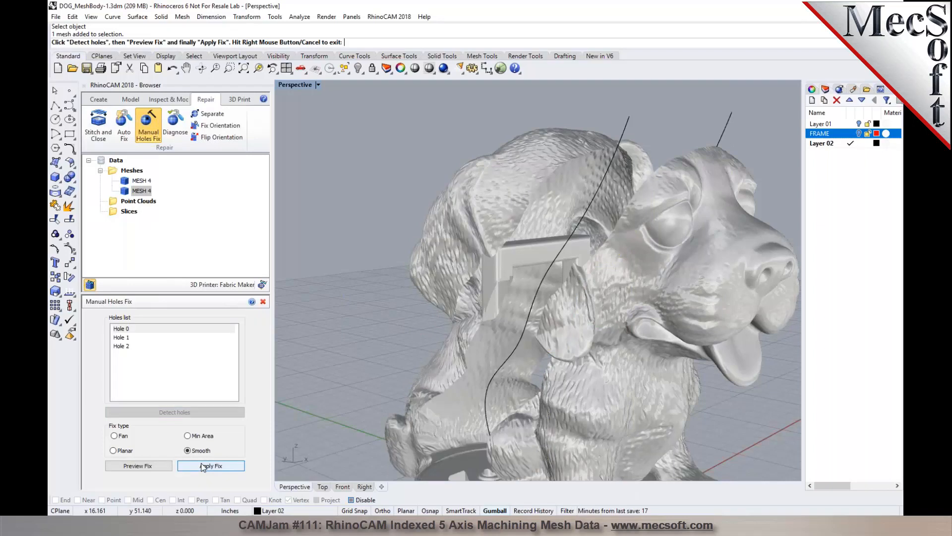
Try the Planar and Fan fix types on Hole 1 of the rear half and close Manual Holes Fix
{"action": "scroll", "coordinate": [490, 329], "scroll_direction": "up", "scroll_amount": 5}
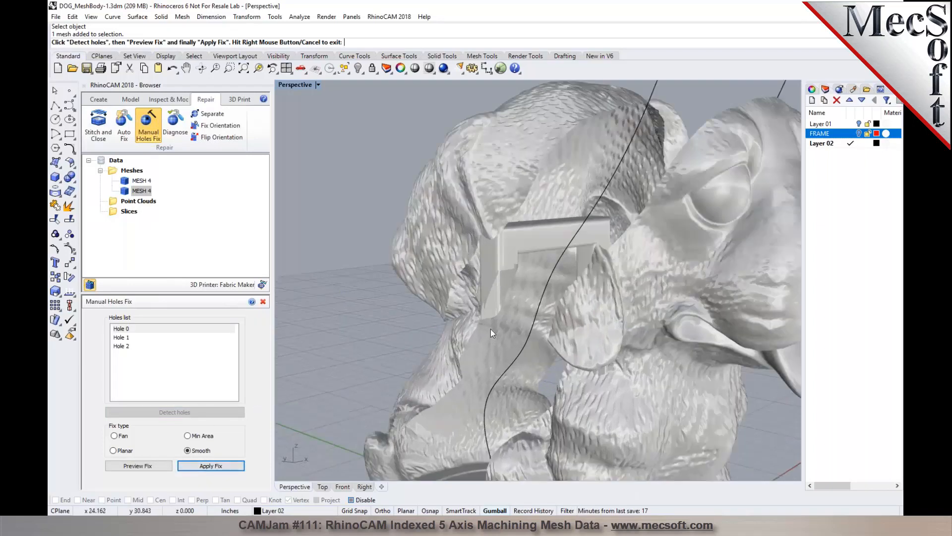
{"action": "left_click", "coordinate": [122, 331]}
{"action": "left_click", "coordinate": [122, 337]}
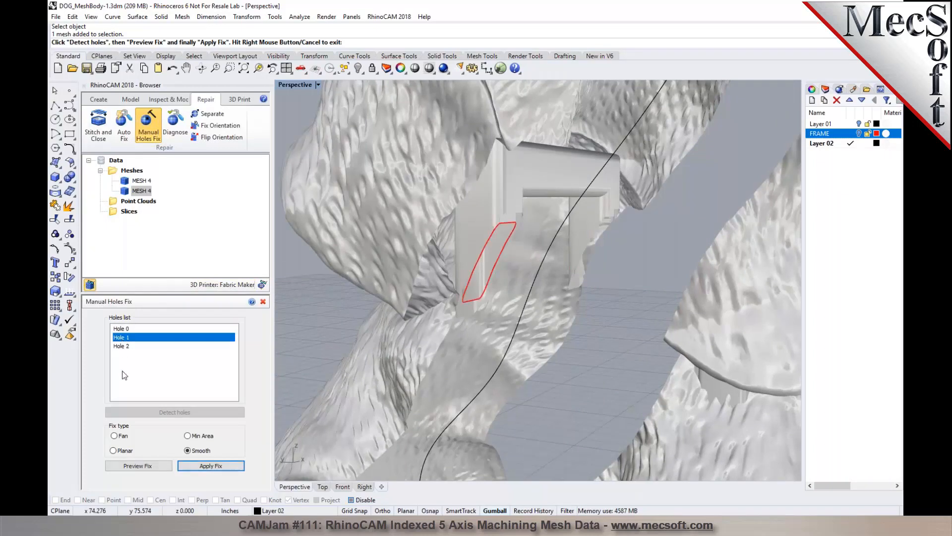
{"action": "left_click", "coordinate": [115, 451]}
{"action": "left_click", "coordinate": [114, 435]}
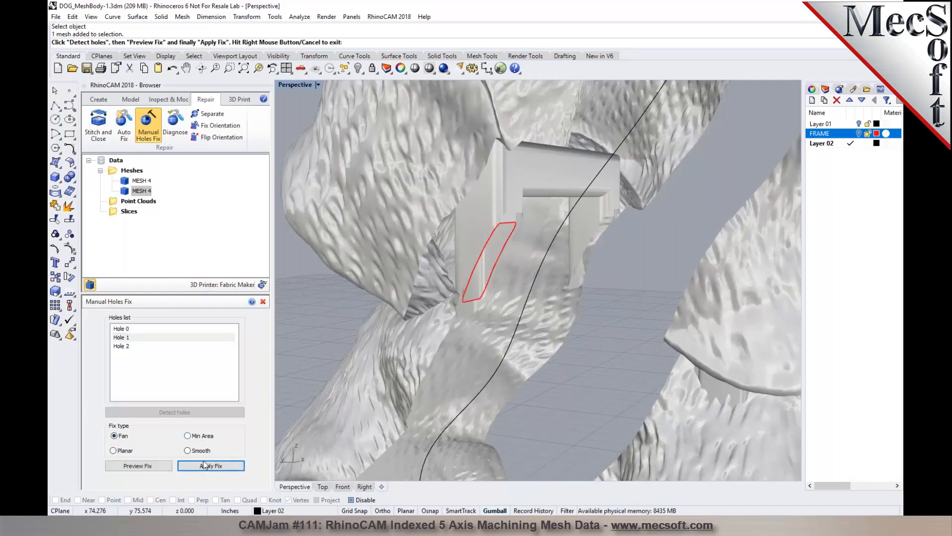
{"action": "scroll", "coordinate": [340, 239], "scroll_direction": "down", "scroll_amount": 5}
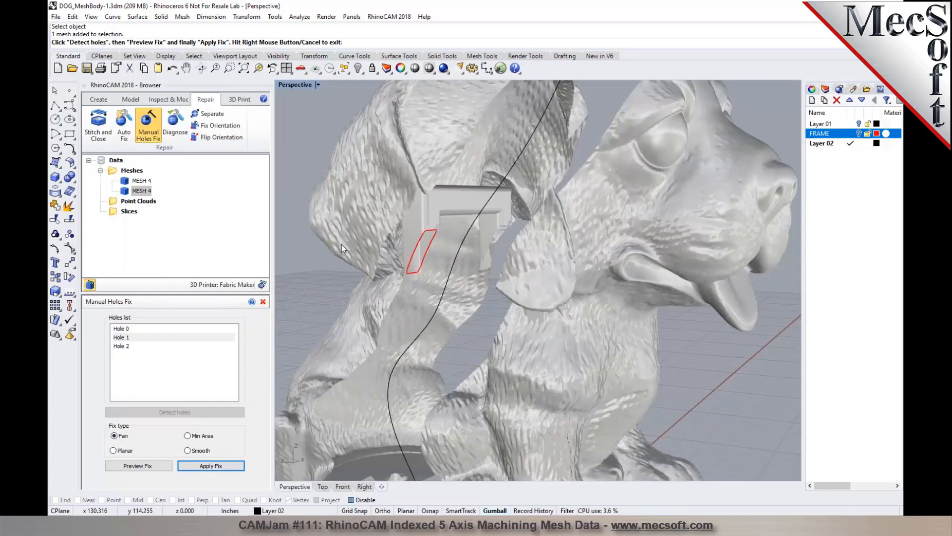
{"action": "scroll", "coordinate": [371, 282], "scroll_direction": "down", "scroll_amount": 3}
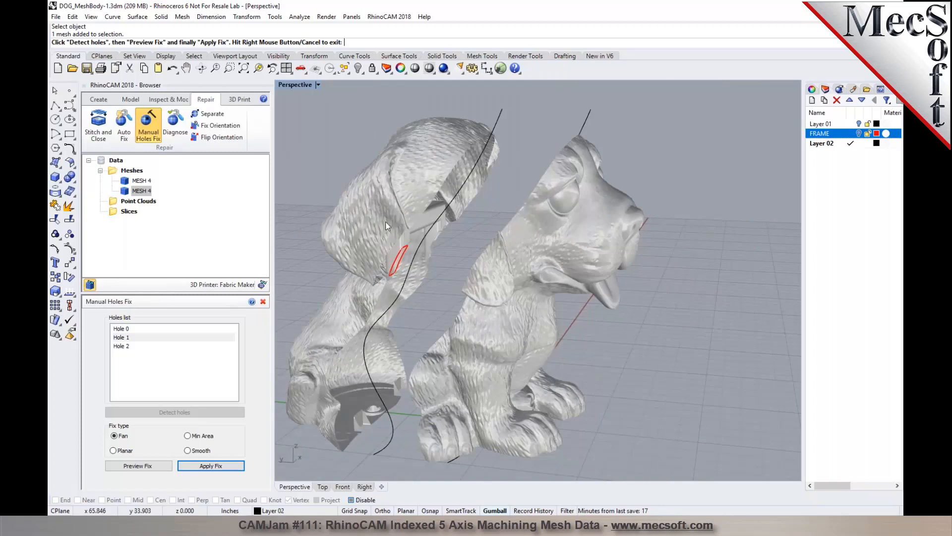
{"action": "left_click", "coordinate": [263, 301]}
Try to convert the rear half of the dog mesh to NURBS with MeshToNURB and cancel the conversion
{"action": "right_click_drag", "start_coordinate": [311, 292], "coordinate": [445, 242]}
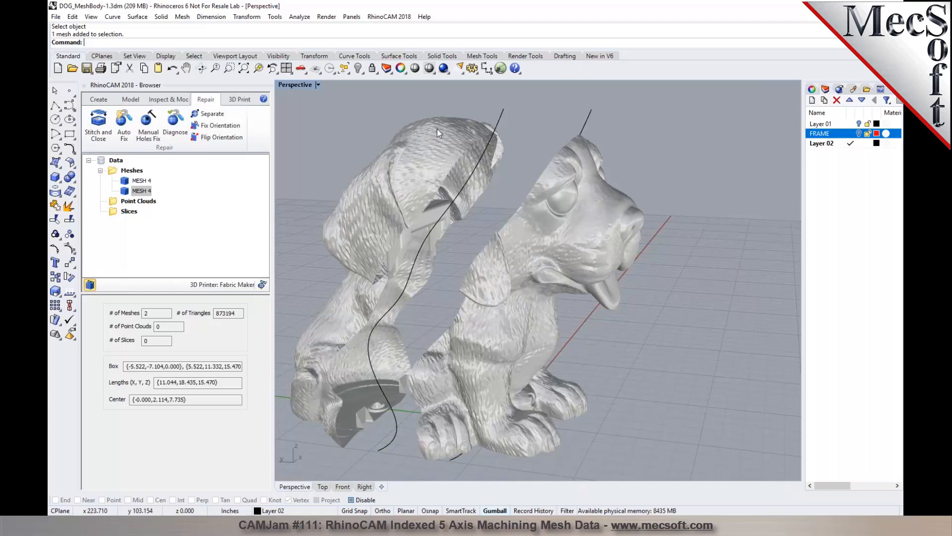
{"action": "mouse_move", "coordinate": [543, 172]}
{"action": "right_mouse_down"}
{"action": "mouse_move", "coordinate": [572, 176]}
{"action": "mouse_move", "coordinate": [556, 180]}
{"action": "right_mouse_up"}
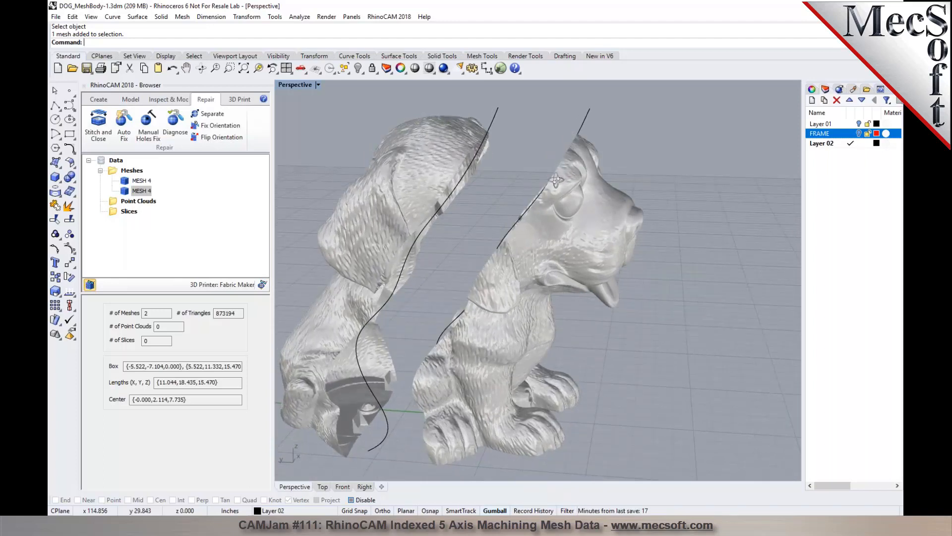
{"action": "right_click_drag", "start_coordinate": [554, 182], "coordinate": [503, 227]}
{"action": "scroll", "coordinate": [502, 226], "scroll_direction": "down", "scroll_amount": 3}
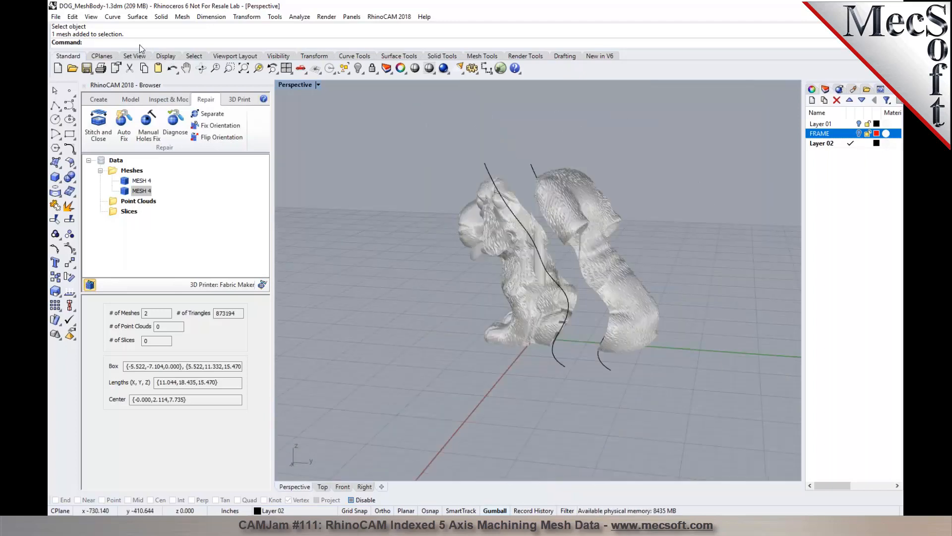
{"action": "type", "text": "MeshTrim"}
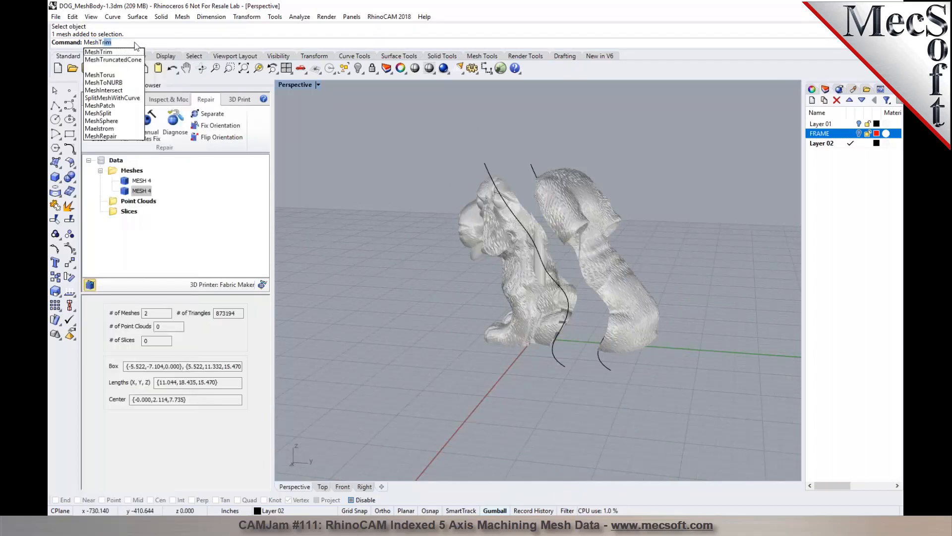
{"action": "left_click", "coordinate": [94, 82]}
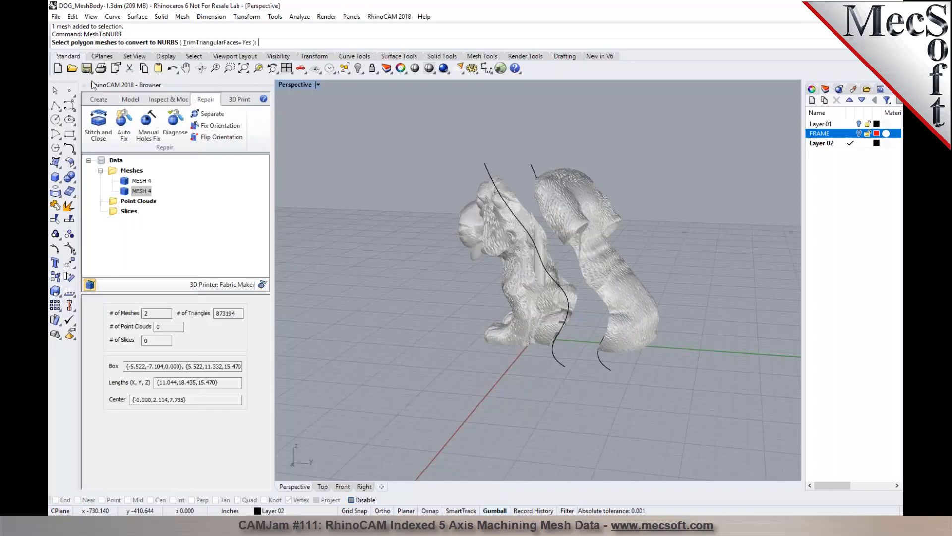
{"action": "right_click_drag", "start_coordinate": [379, 182], "coordinate": [501, 196]}
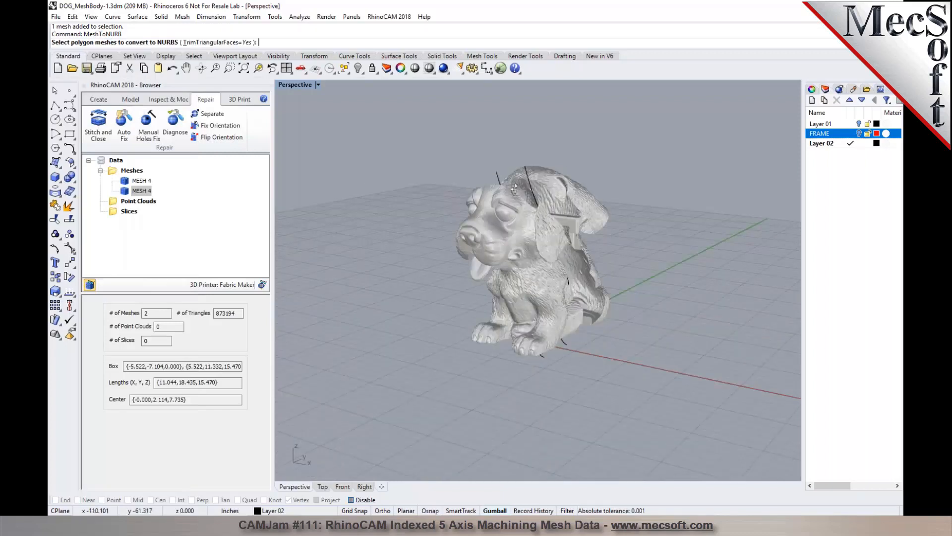
{"action": "scroll", "coordinate": [514, 179], "scroll_direction": "up", "scroll_amount": 3}
{"action": "scroll", "coordinate": [514, 177], "scroll_direction": "down", "scroll_amount": 5}
{"action": "left_click", "coordinate": [601, 191]}
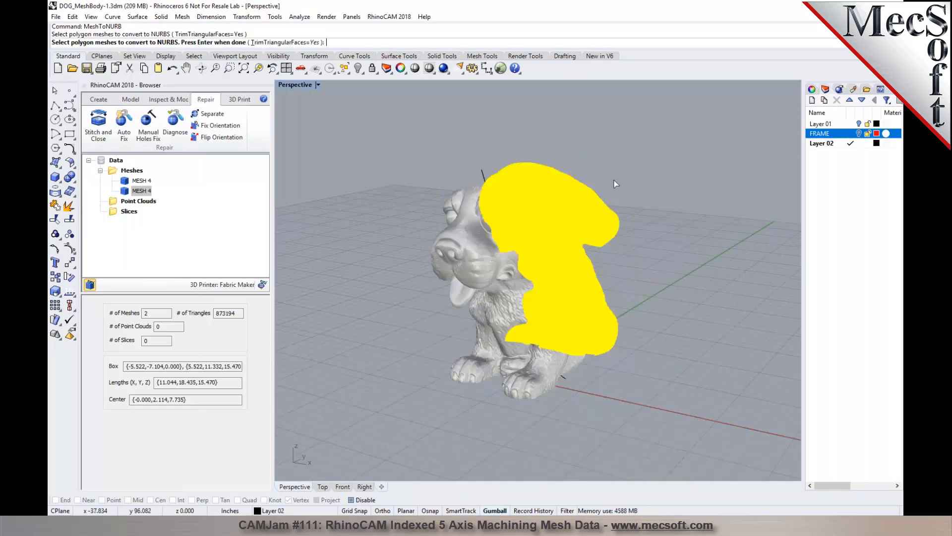
{"action": "key", "text": "Return"}
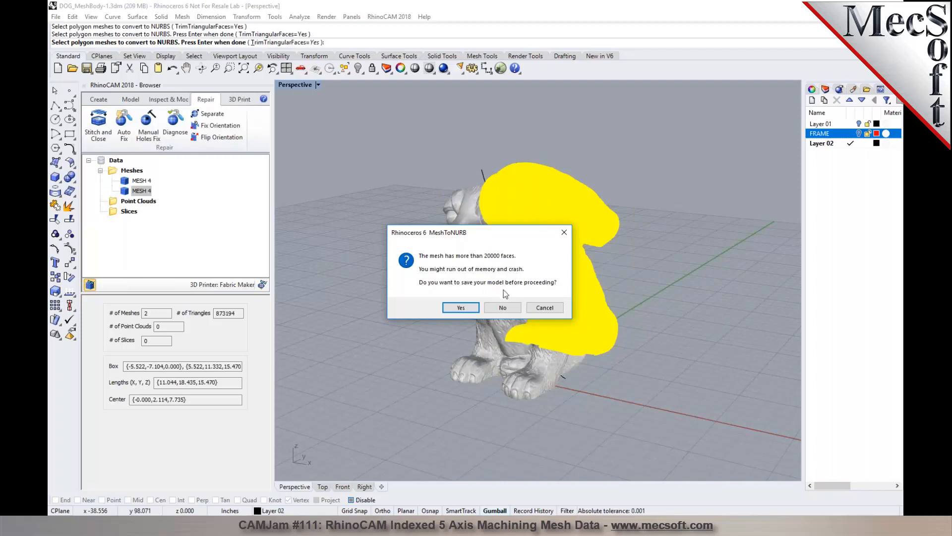
{"action": "left_click", "coordinate": [547, 307]}
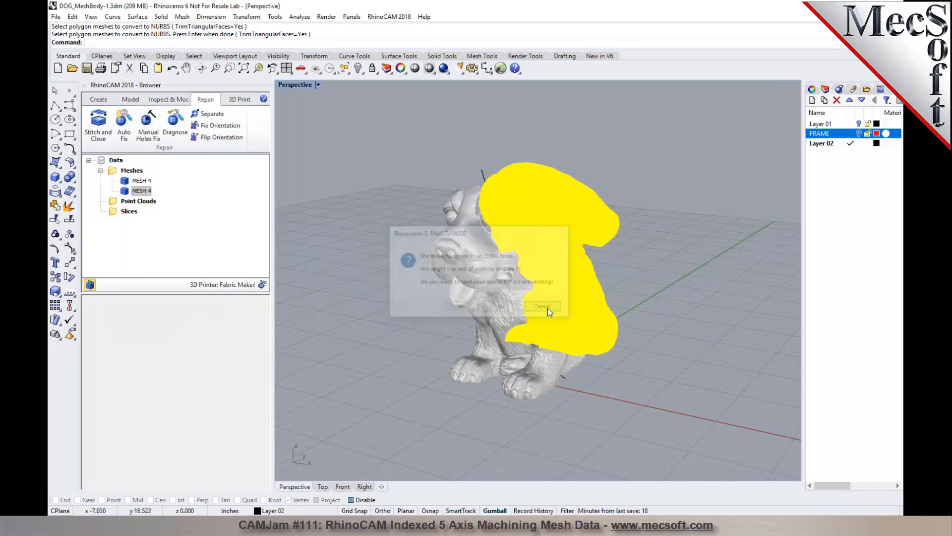
Select the rear half mesh and inspect its cut side beside the profile curve
{"action": "right_click_drag", "start_coordinate": [627, 294], "coordinate": [562, 304]}
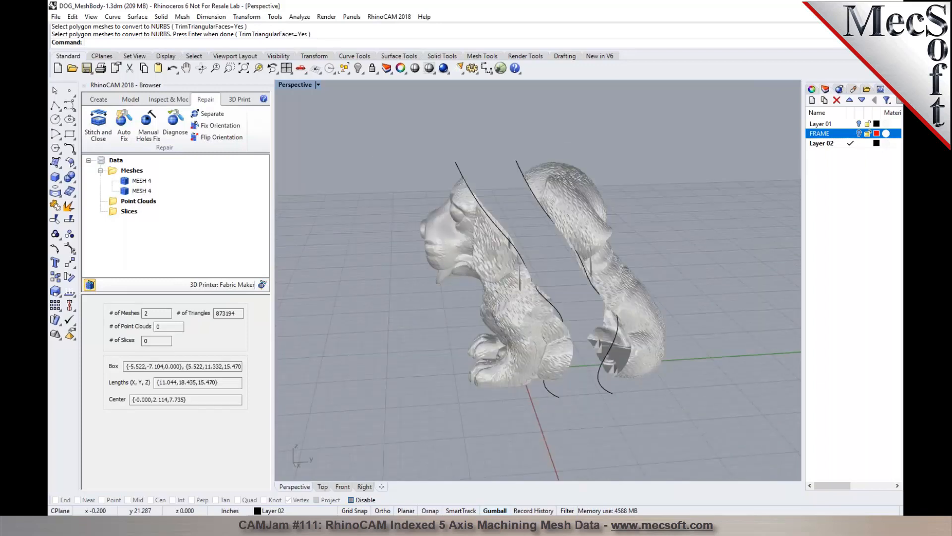
{"action": "left_click", "coordinate": [630, 301]}
{"action": "scroll", "coordinate": [630, 302], "scroll_direction": "up", "scroll_amount": 7}
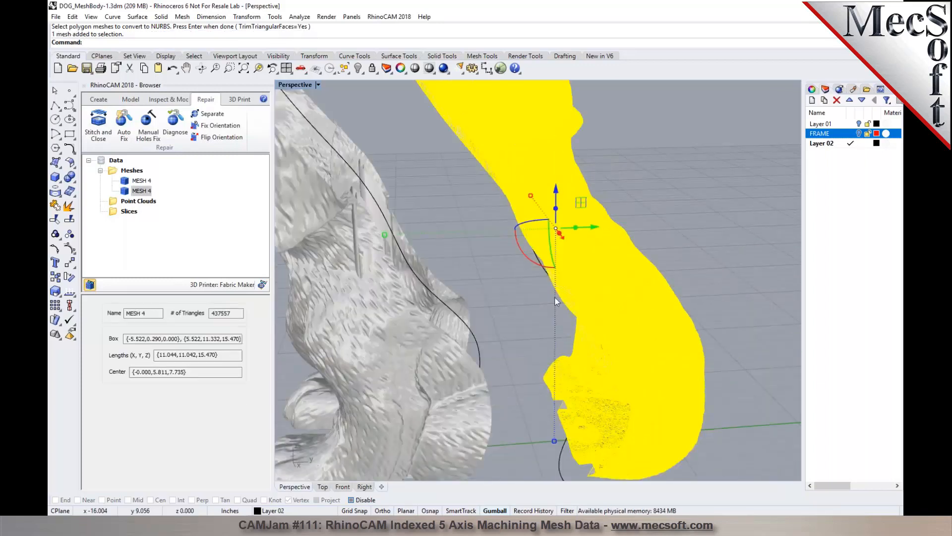
{"action": "scroll", "coordinate": [551, 296], "scroll_direction": "down", "scroll_amount": 6}
{"action": "scroll", "coordinate": [496, 252], "scroll_direction": "up", "scroll_amount": 2}
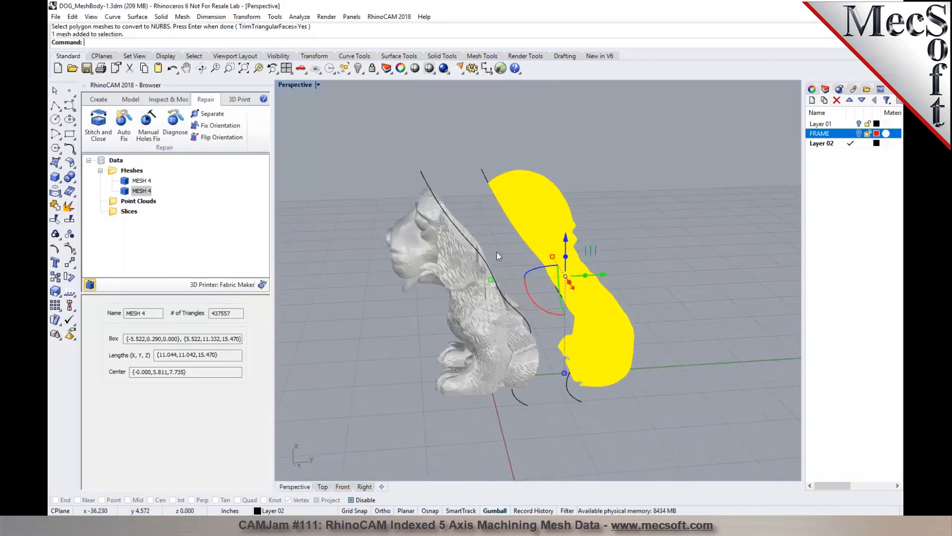